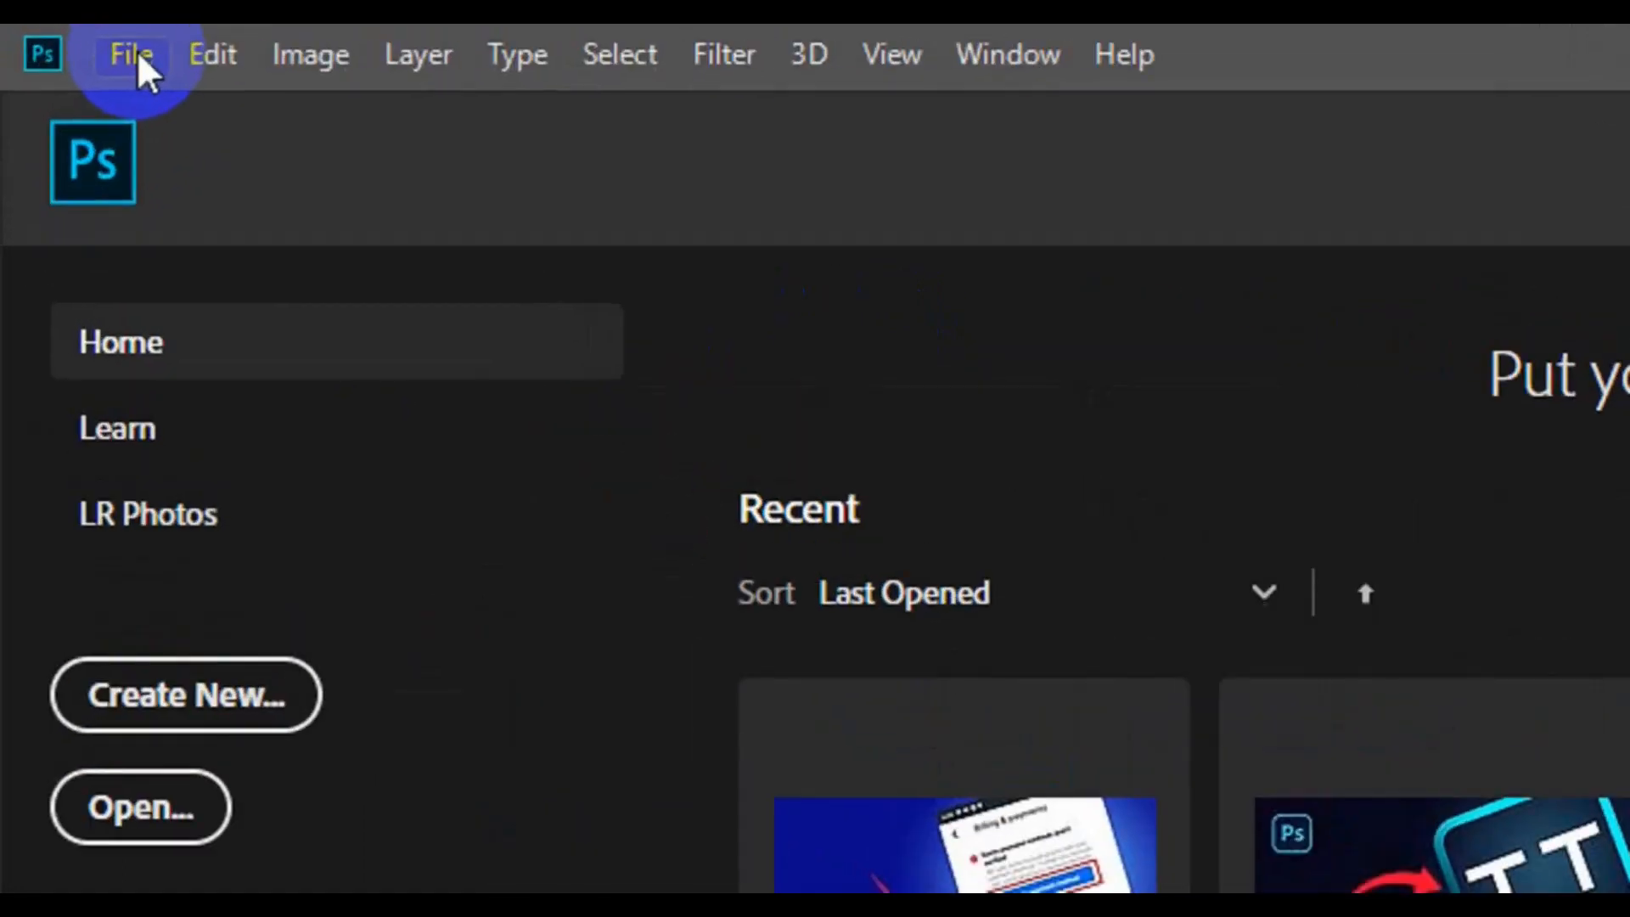
# Start a new document and name it "Abstract Banner"
pyautogui.click(135, 54)
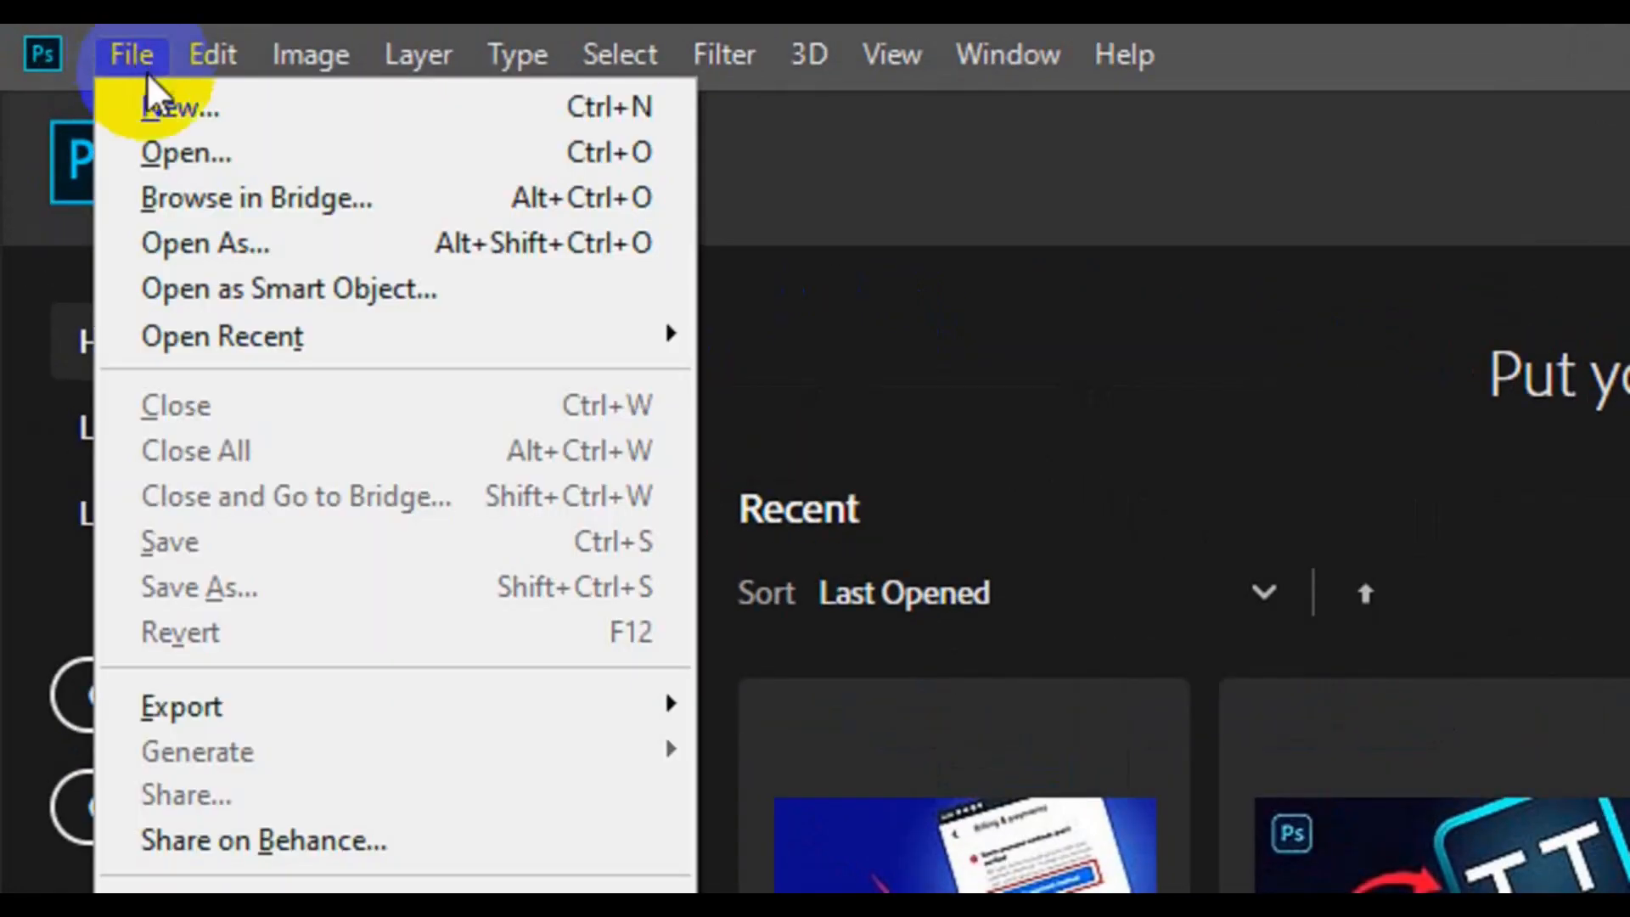
pyautogui.click(212, 109)
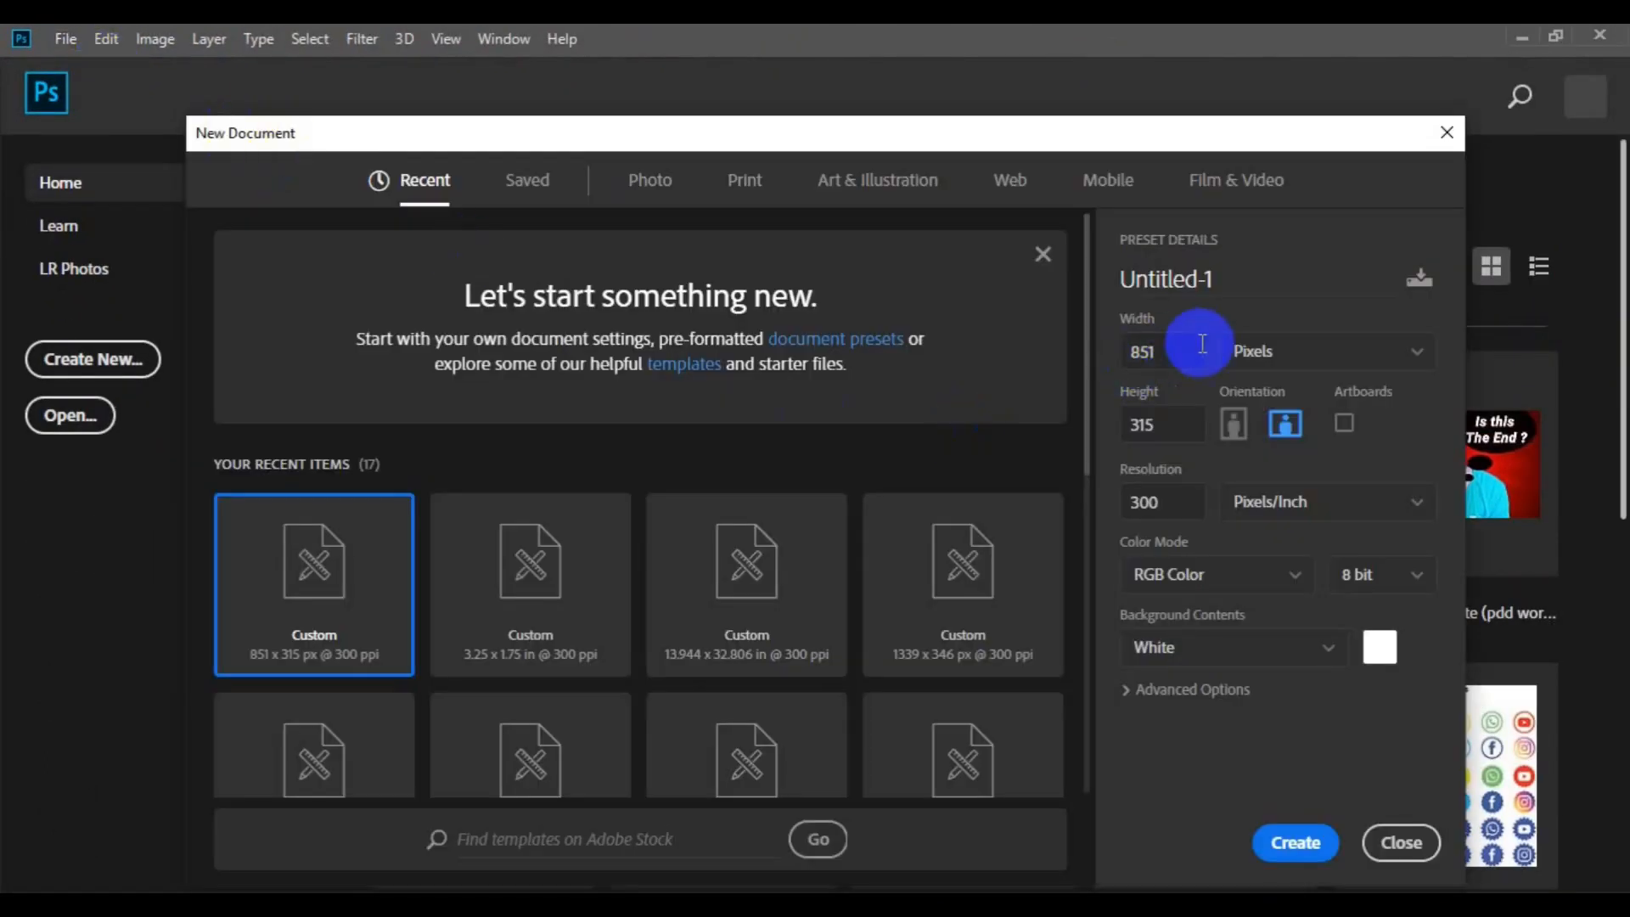
pyautogui.doubleClick(1199, 287)
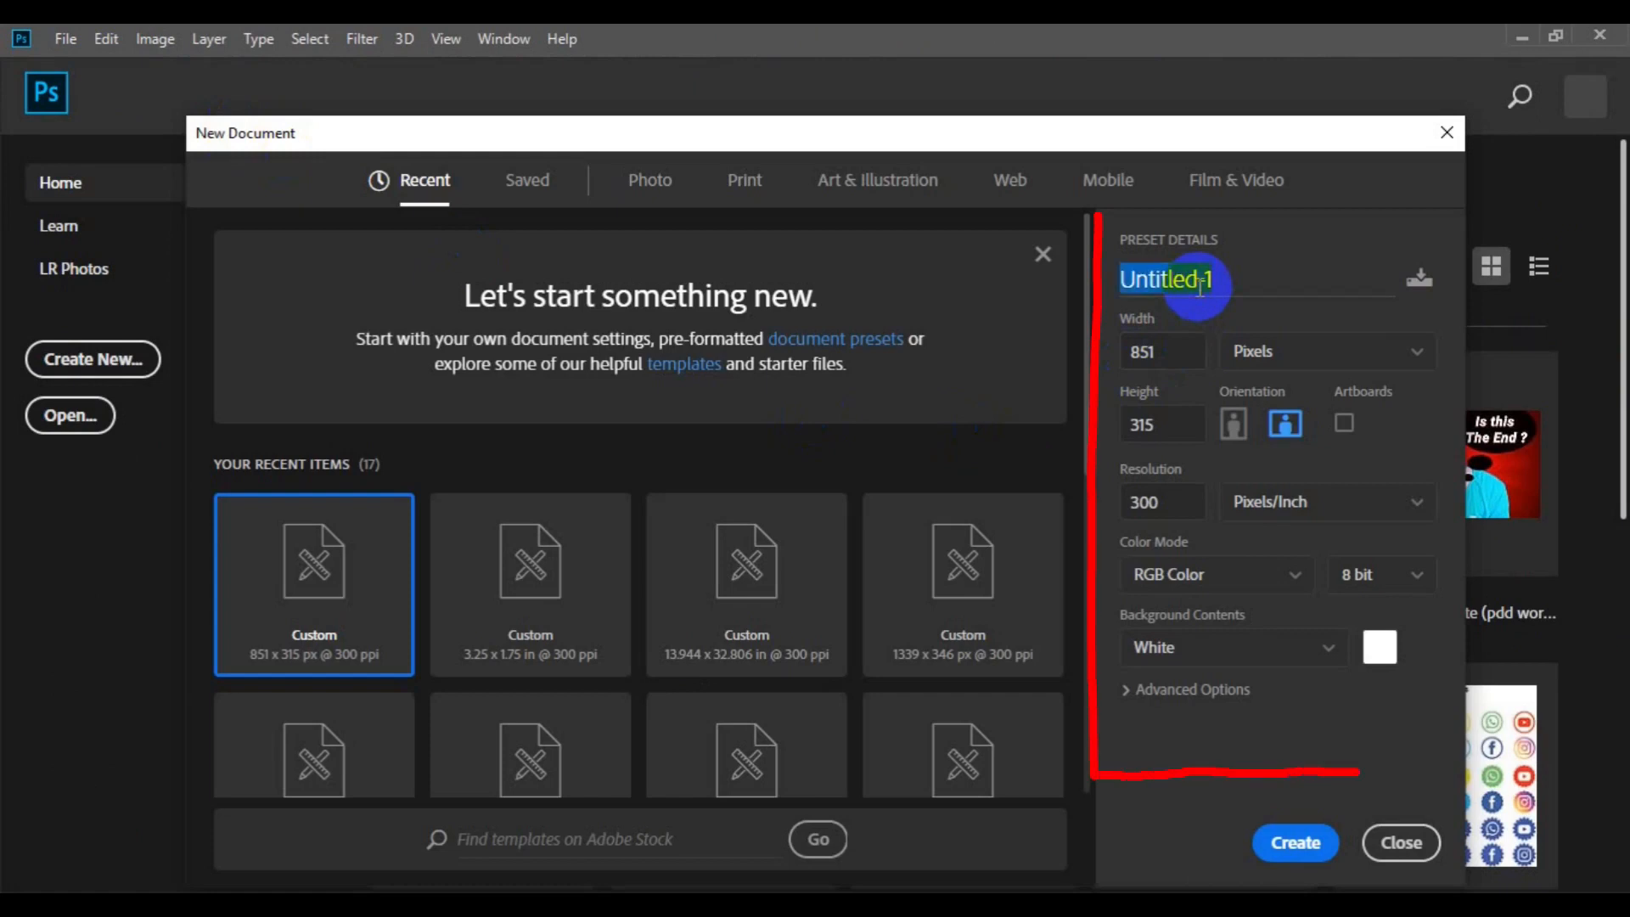
pyautogui.write('A')
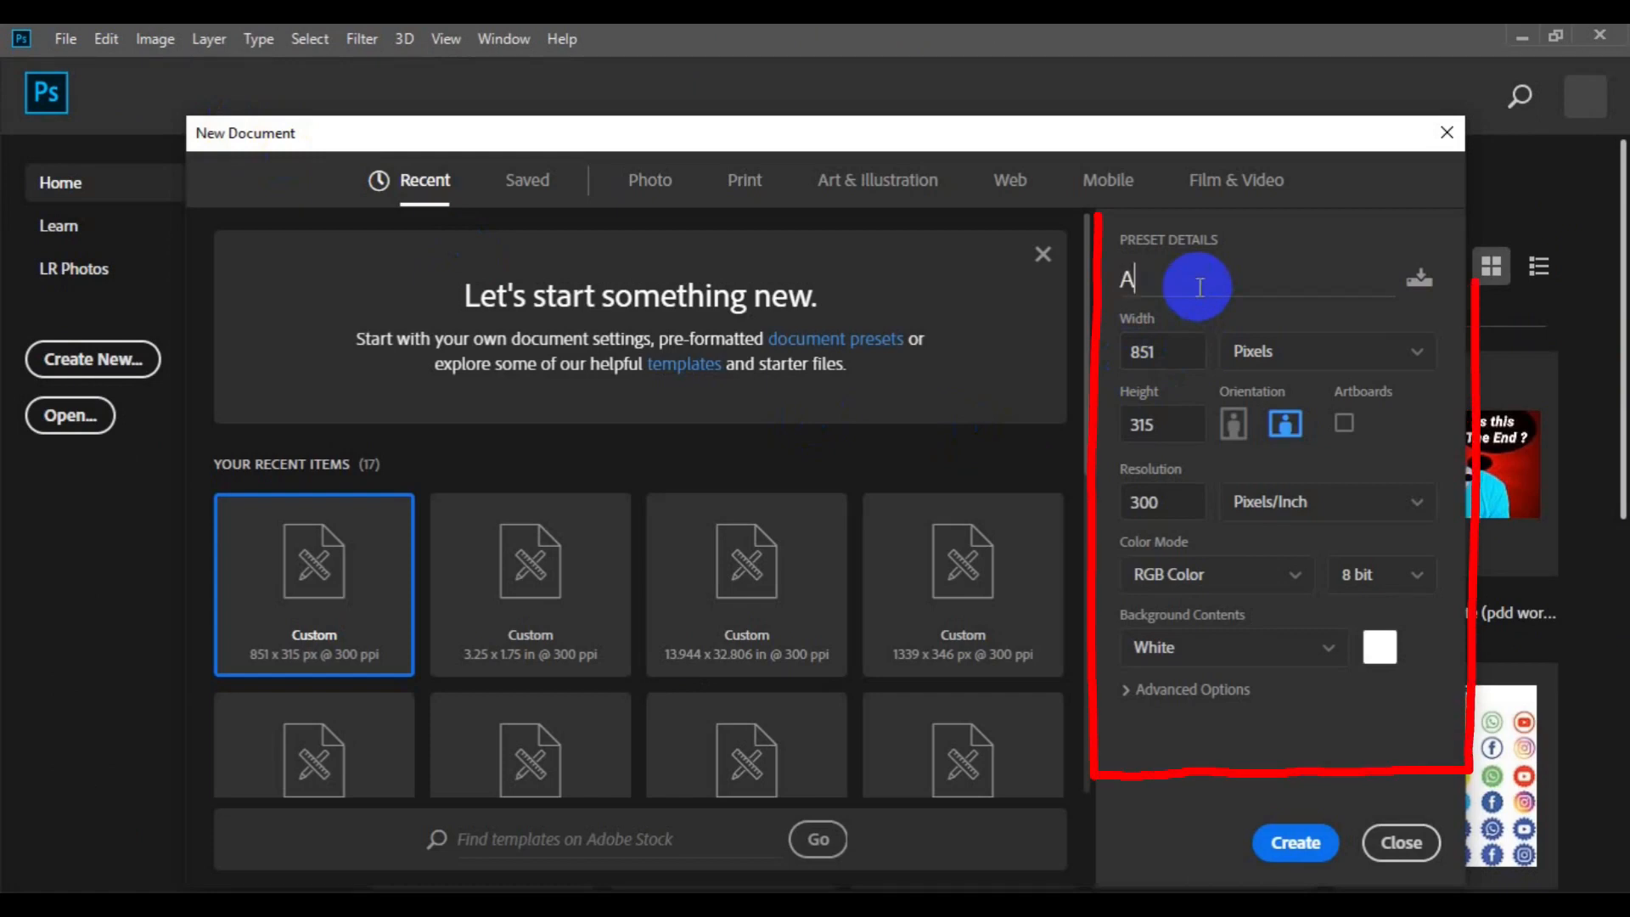
pyautogui.write('bst')
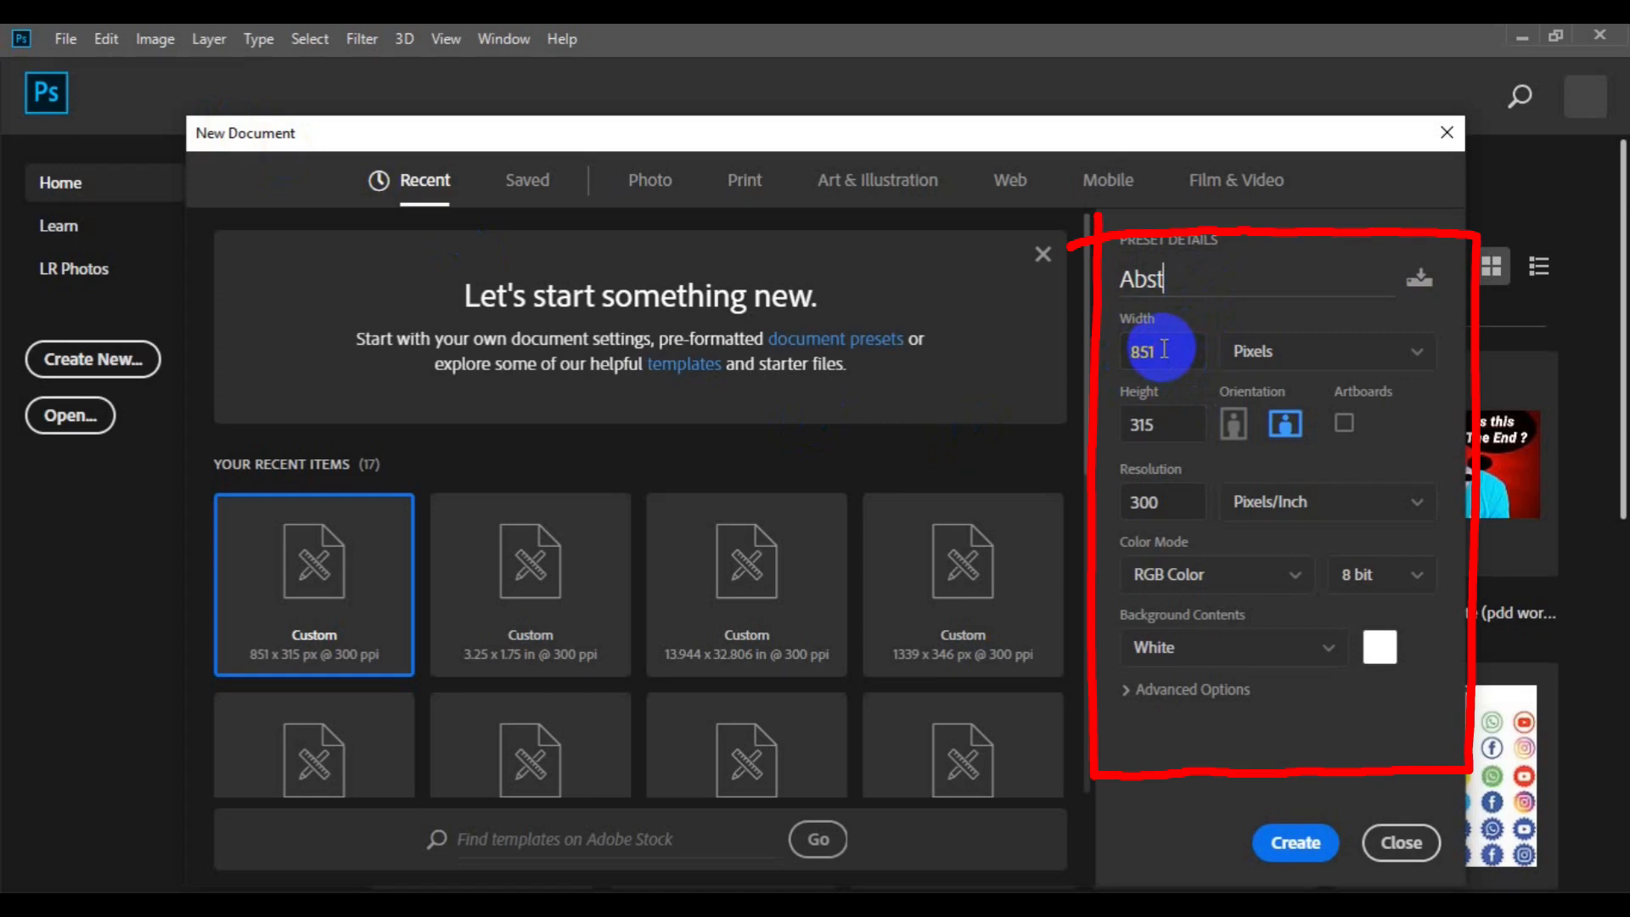
pyautogui.write('ract Banne')
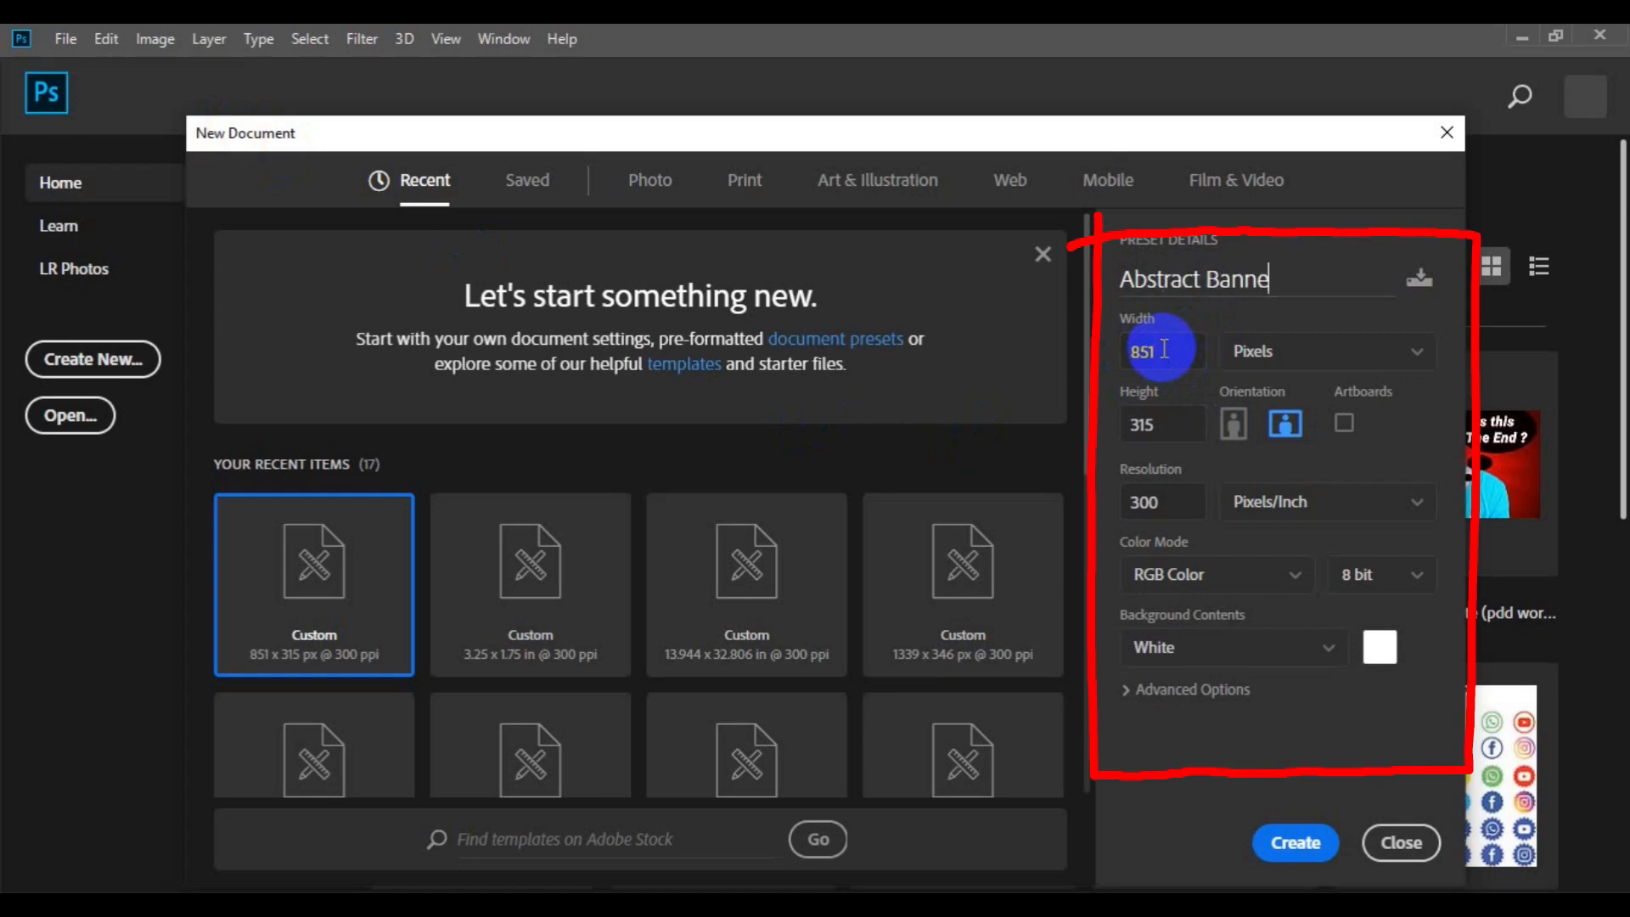
pyautogui.write('r')
# Create the document at 1339 by 346 pixels, 300 pixels/inch, in RGB Color mode
pyautogui.press('Tab')
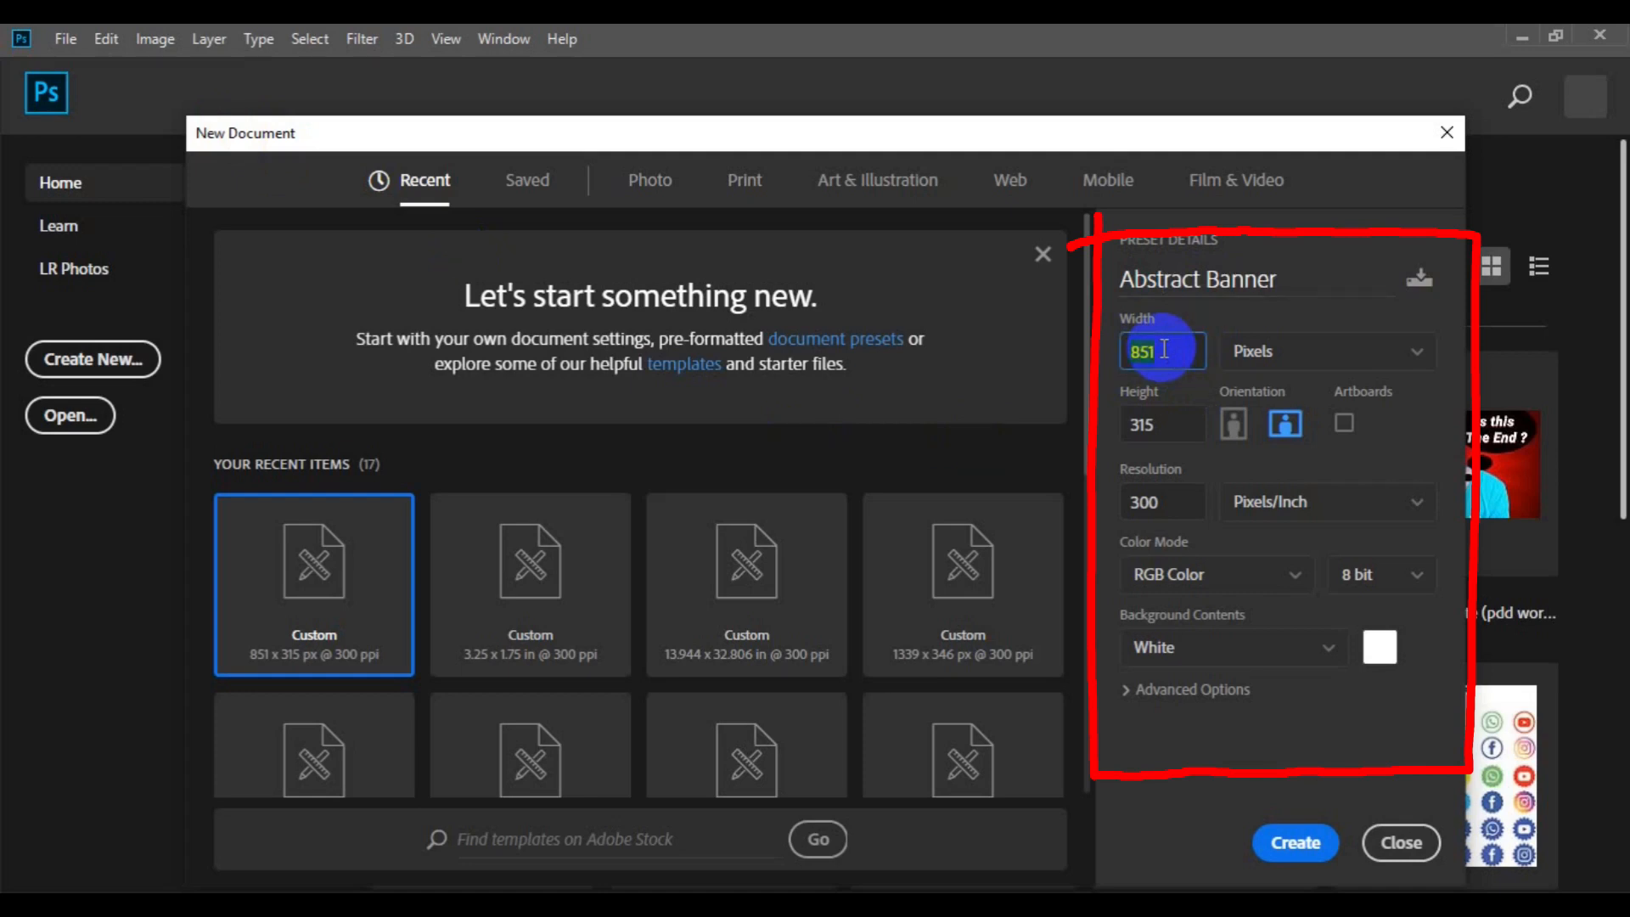
pyautogui.write('1339')
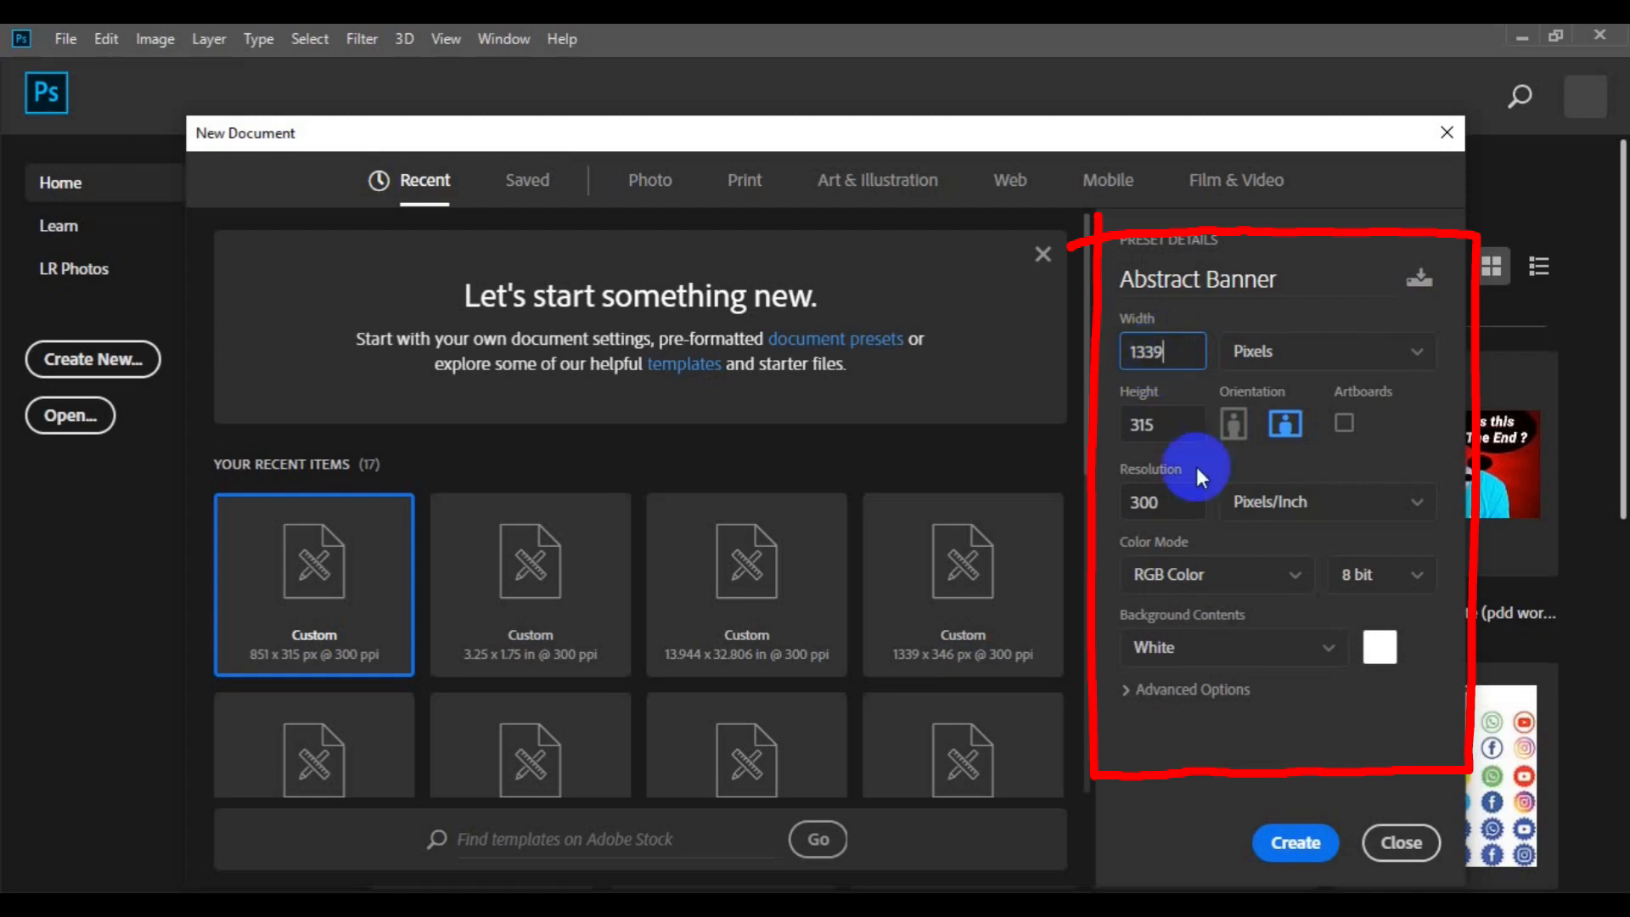
pyautogui.click(1166, 425)
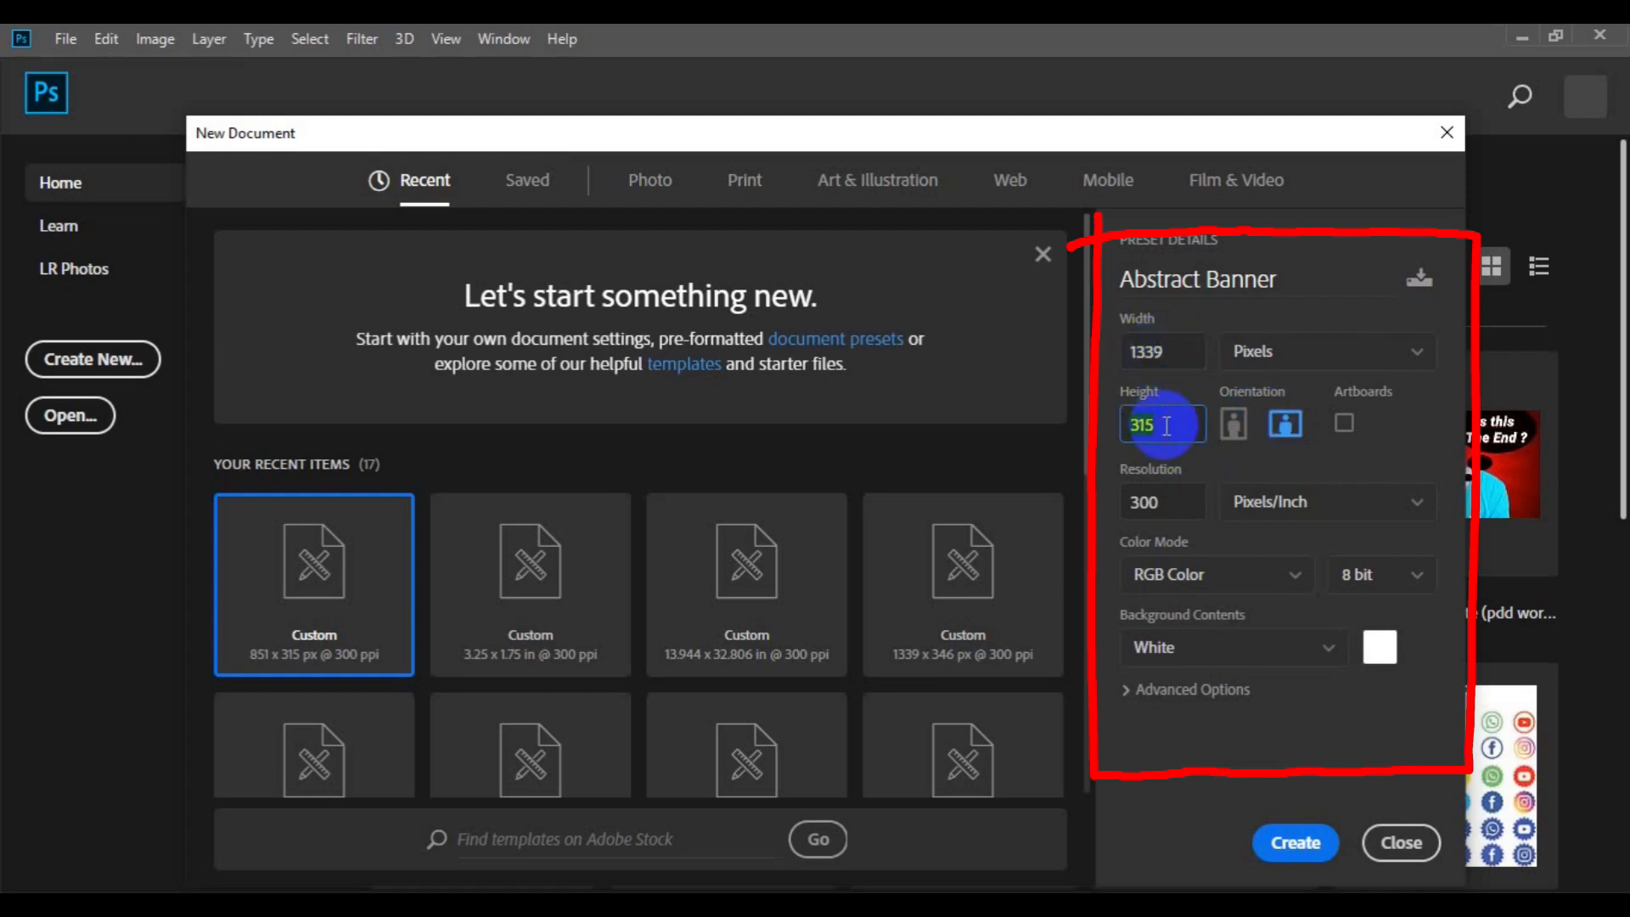
pyautogui.press('BackSpace')
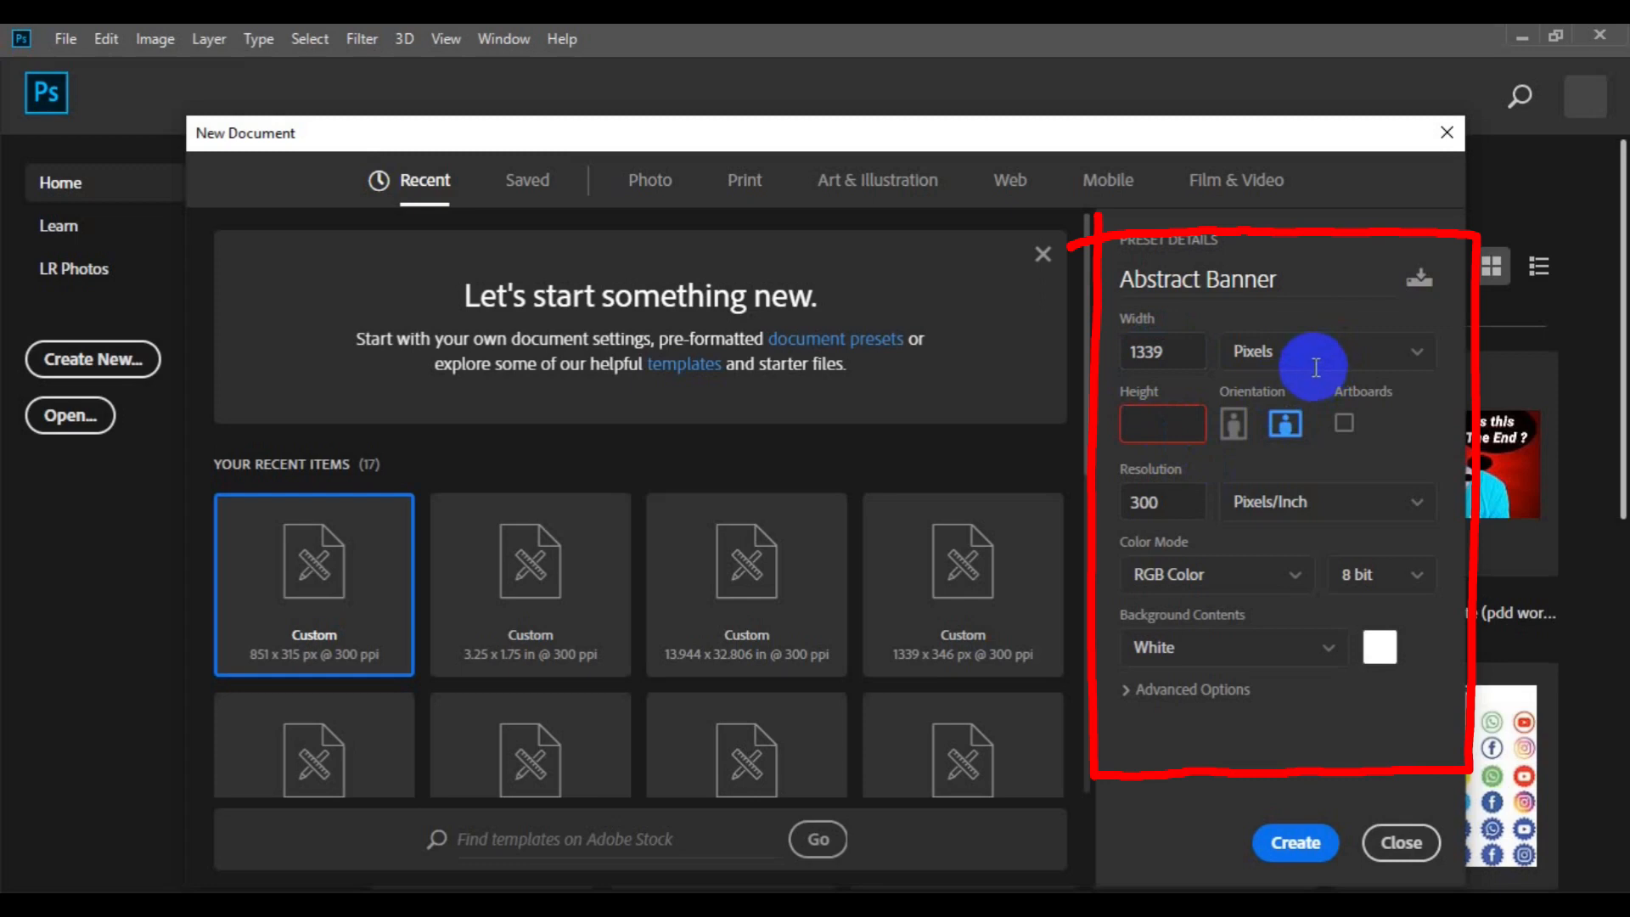
pyautogui.click(1160, 497)
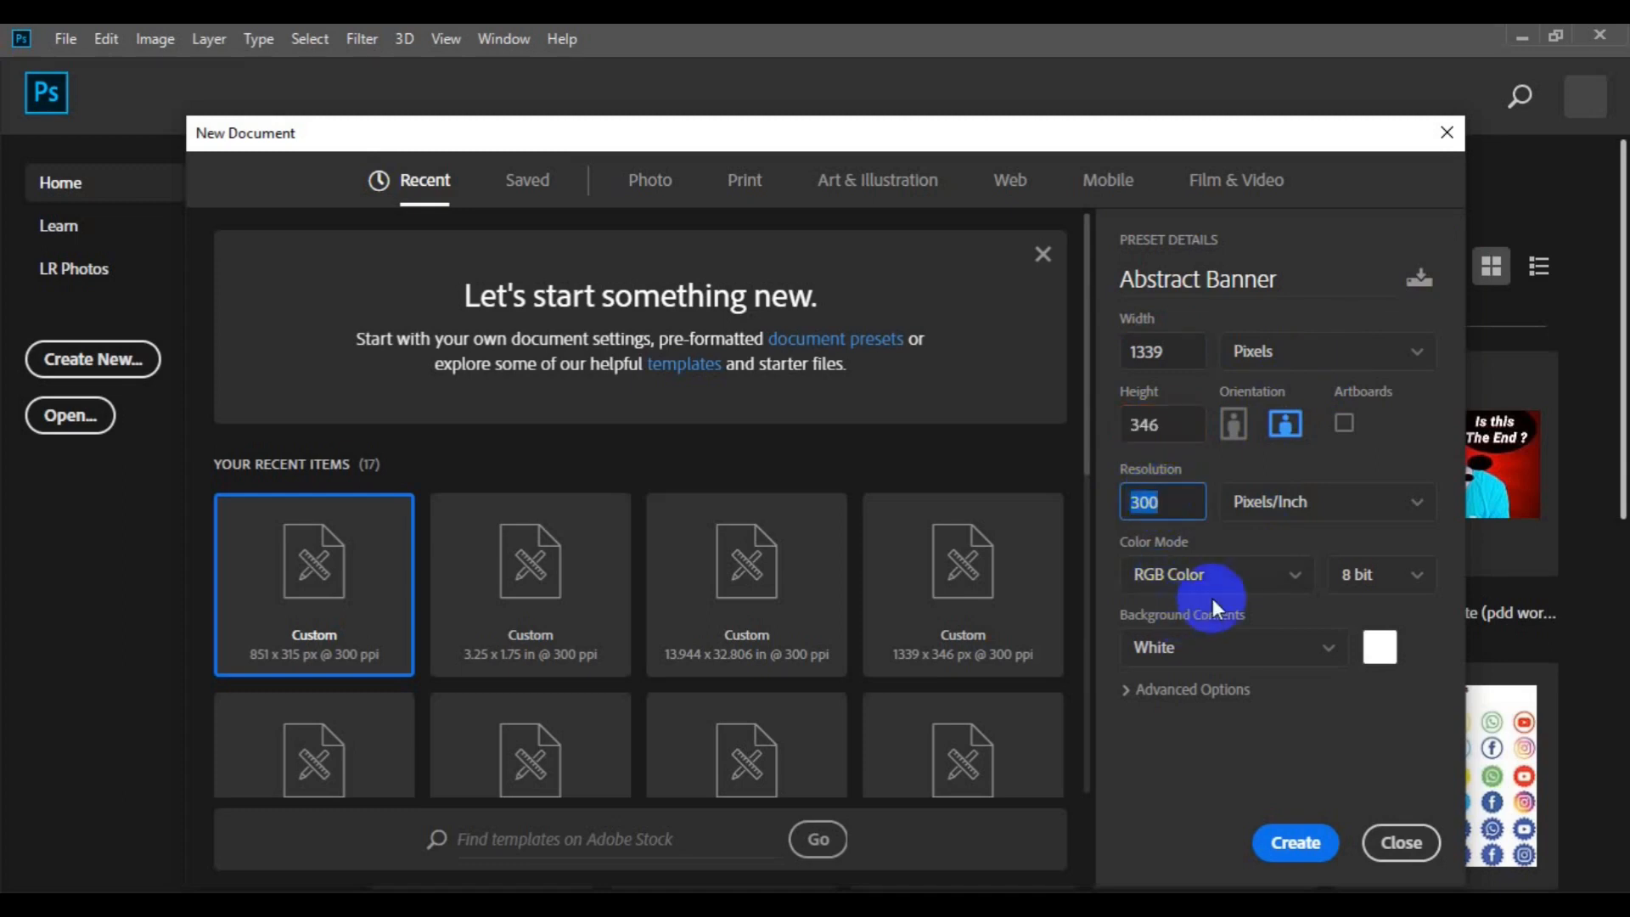
pyautogui.click(1296, 584)
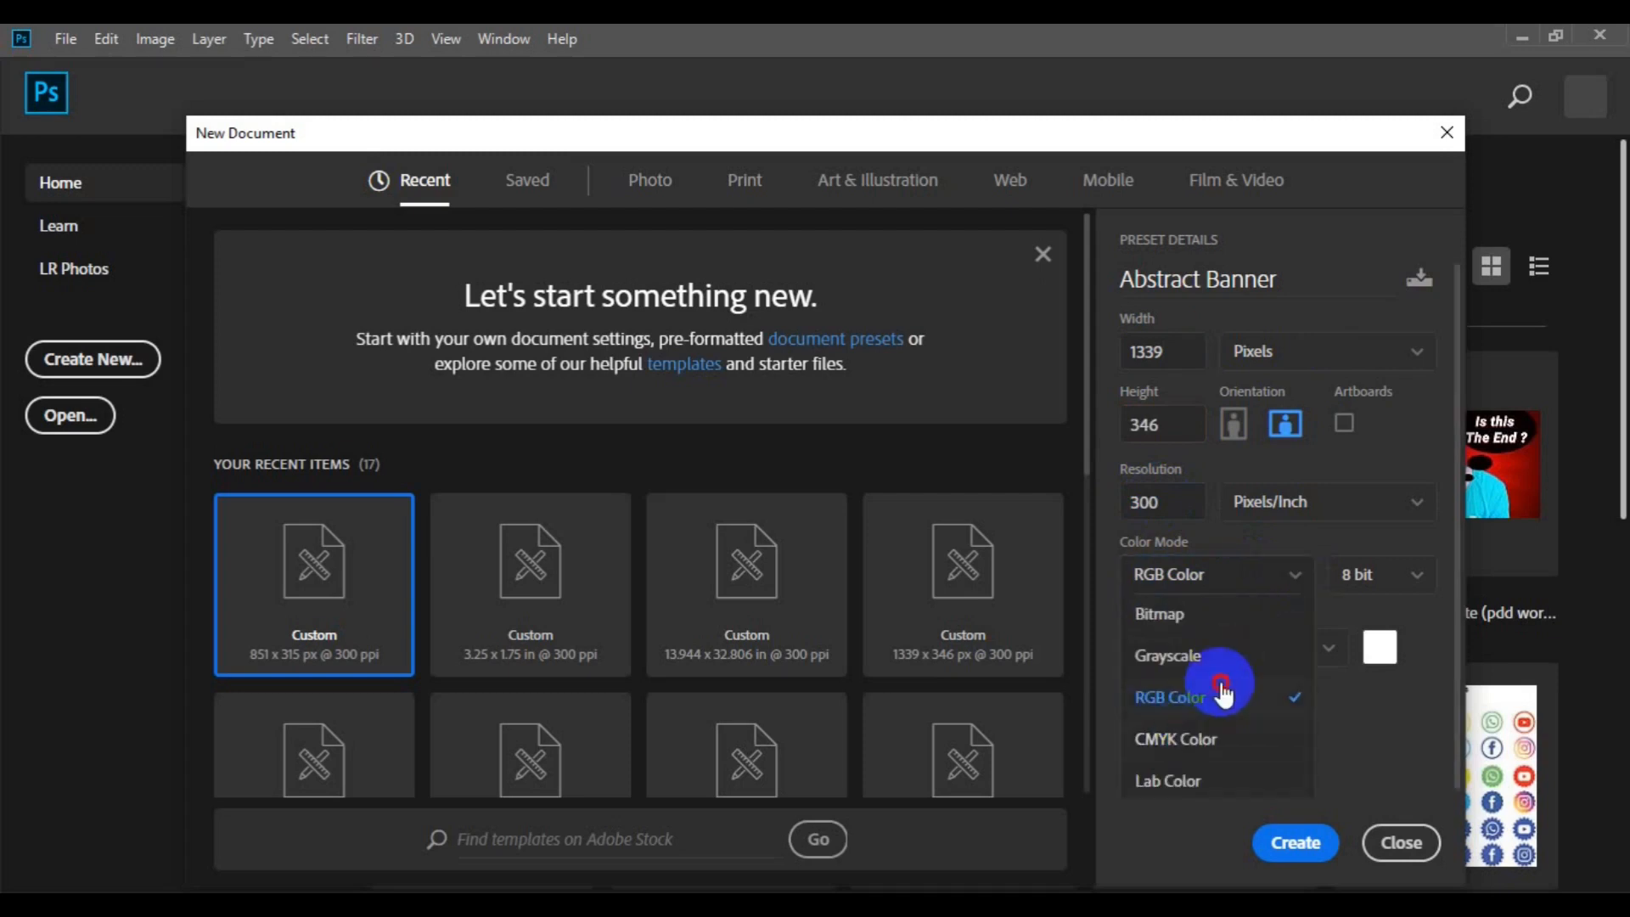
pyautogui.click(1387, 446)
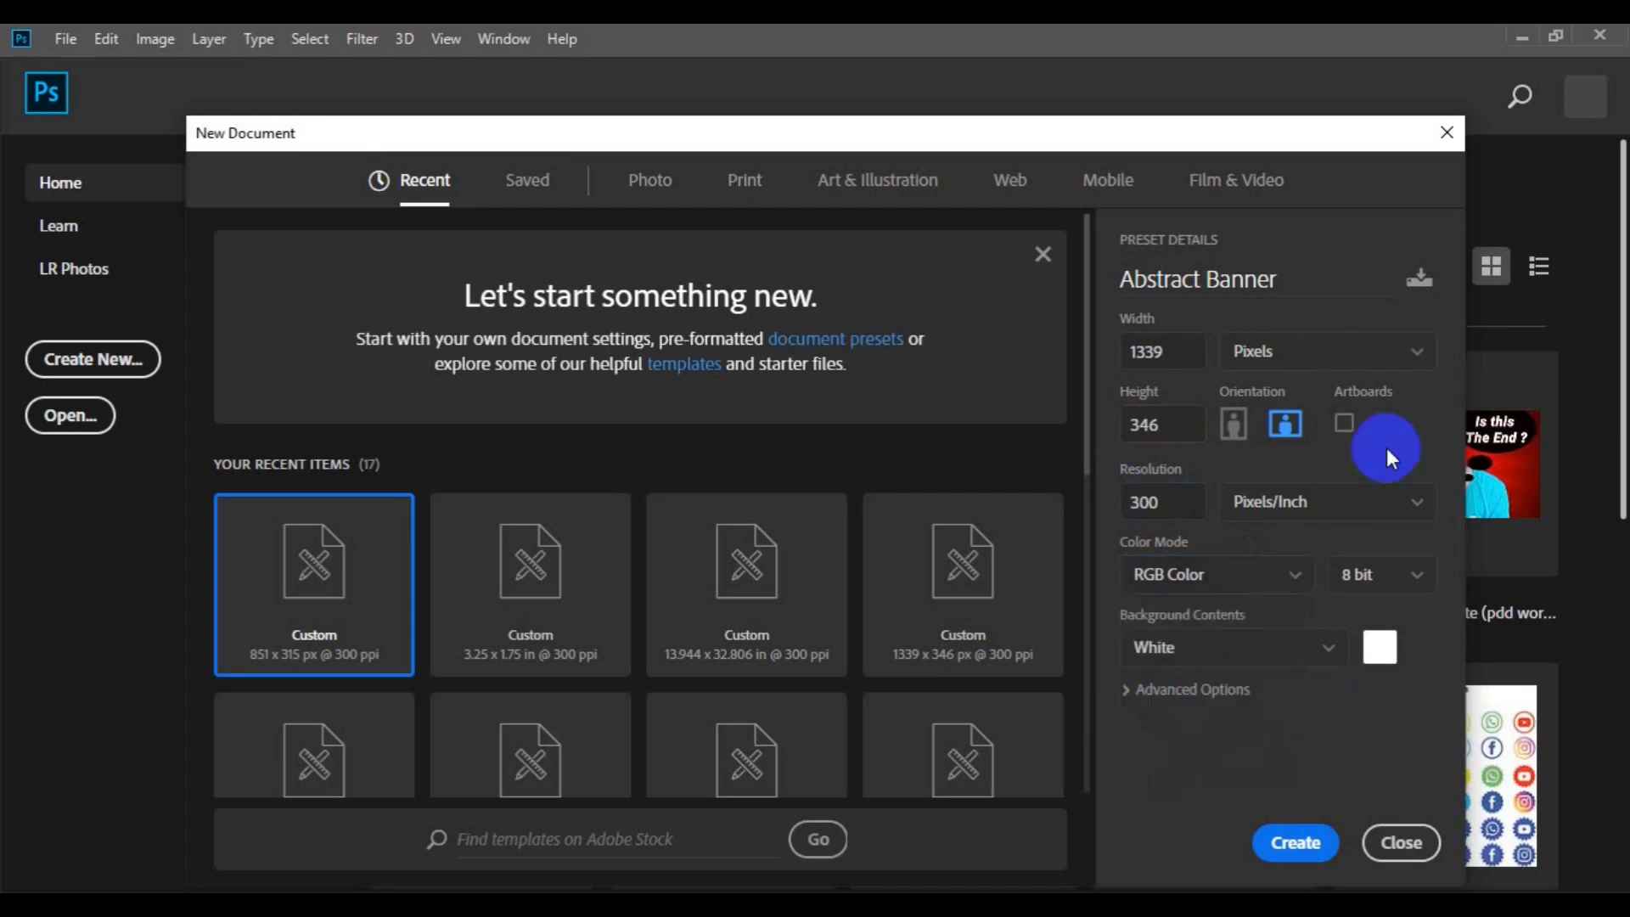
pyautogui.click(1296, 849)
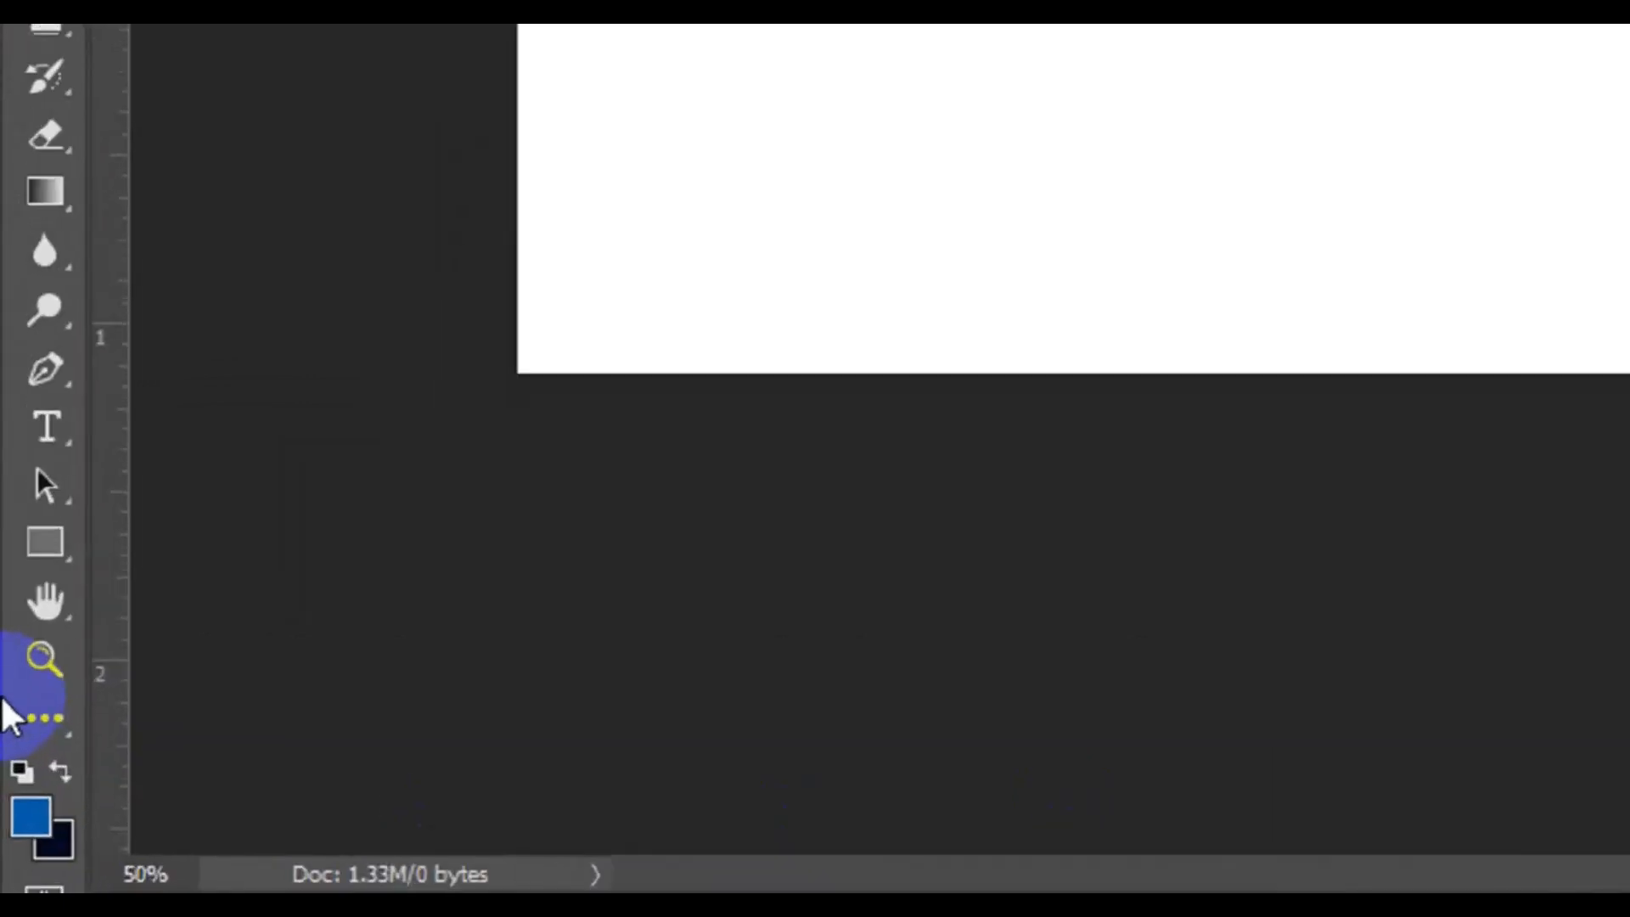
# Set up the Rectangle tool in Shape mode with a gray fill and no stroke
pyautogui.click(63, 530)
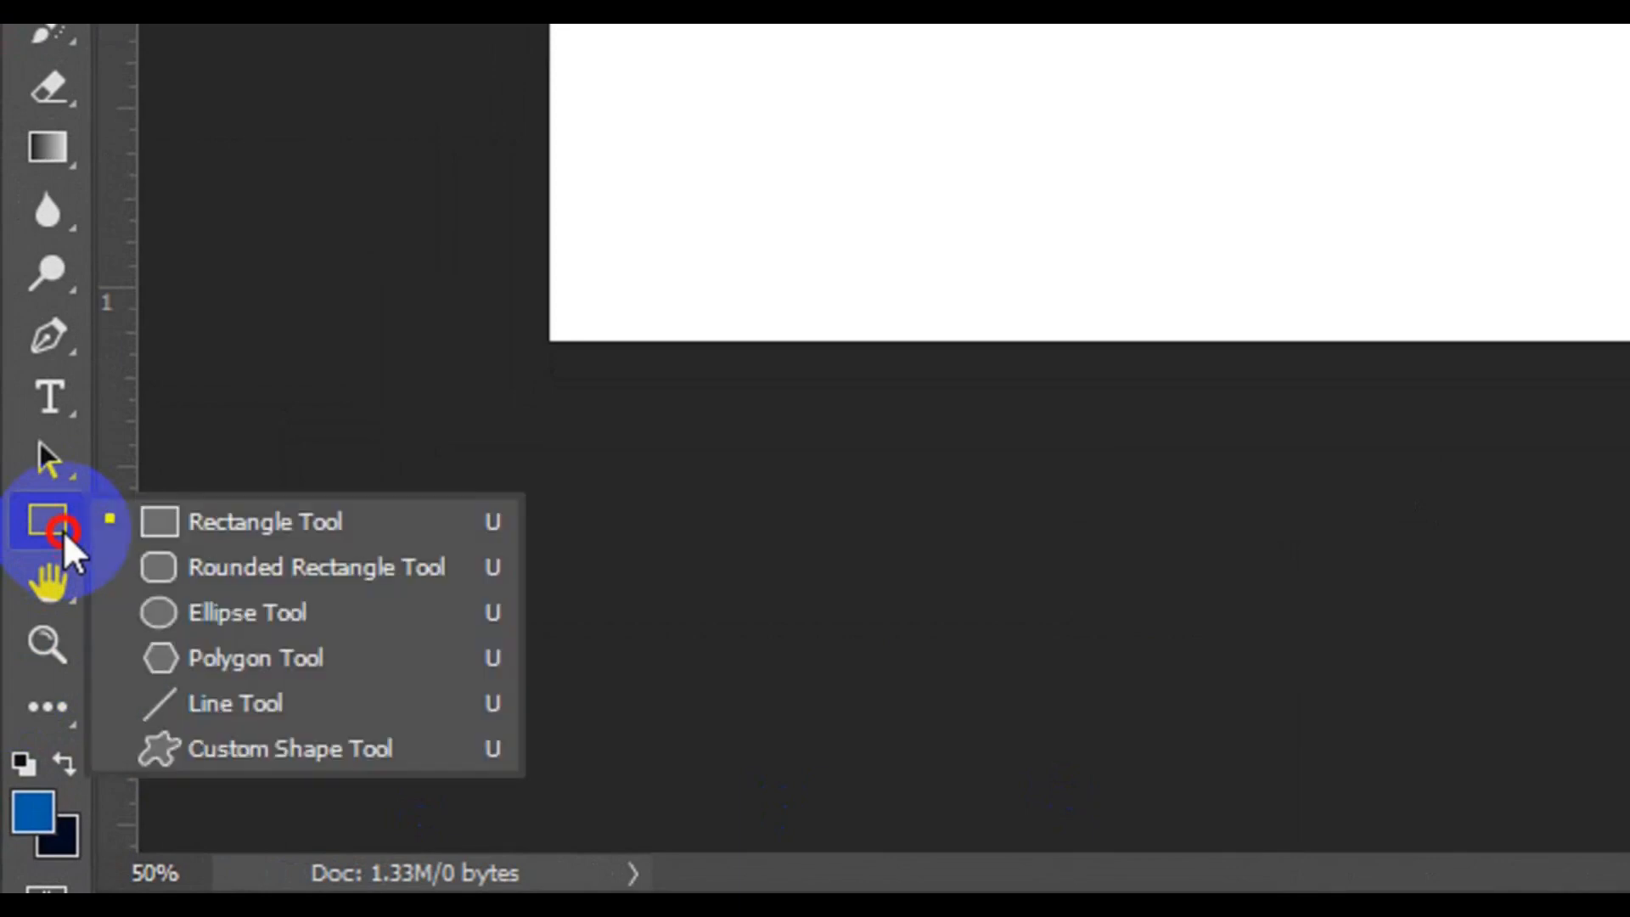
pyautogui.click(214, 530)
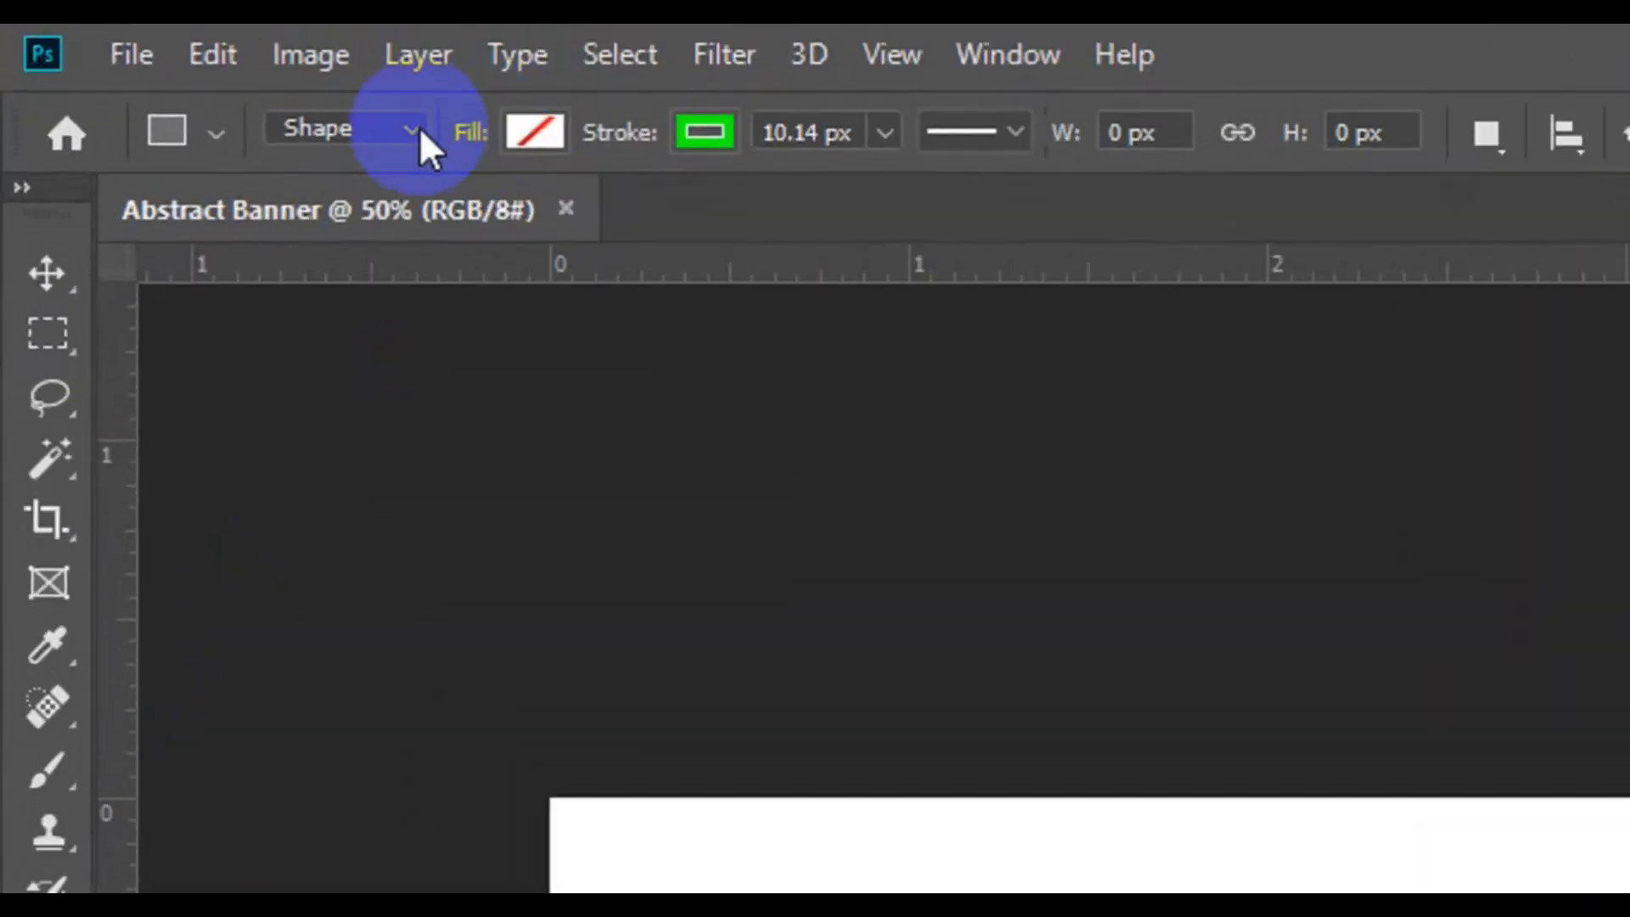
pyautogui.click(419, 129)
pyautogui.click(398, 172)
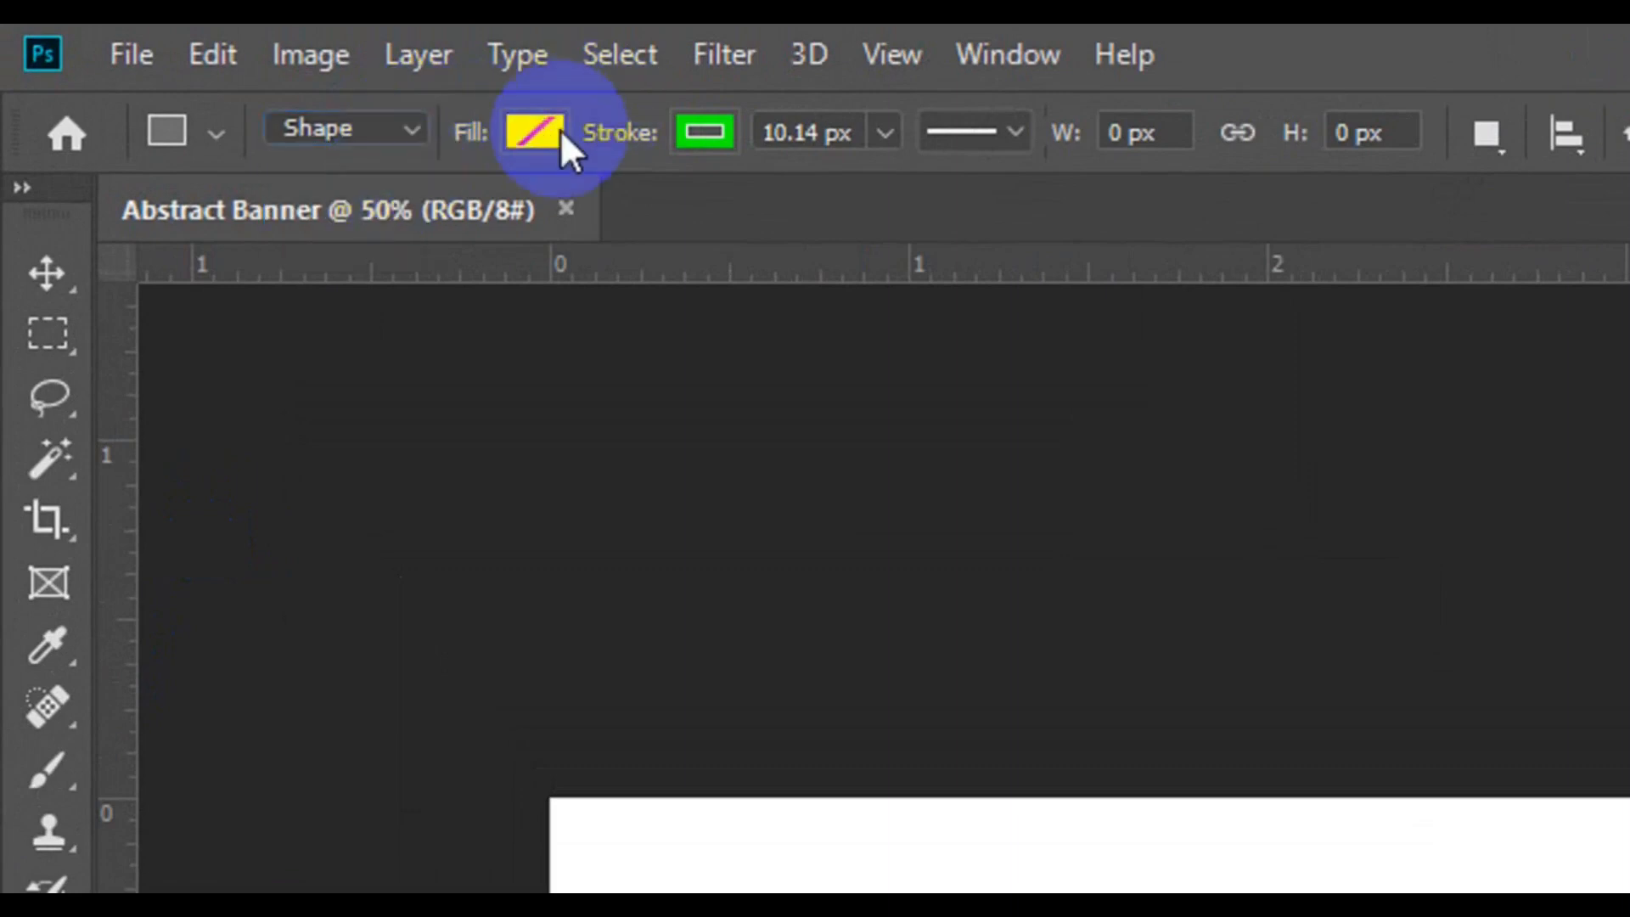
pyautogui.click(561, 129)
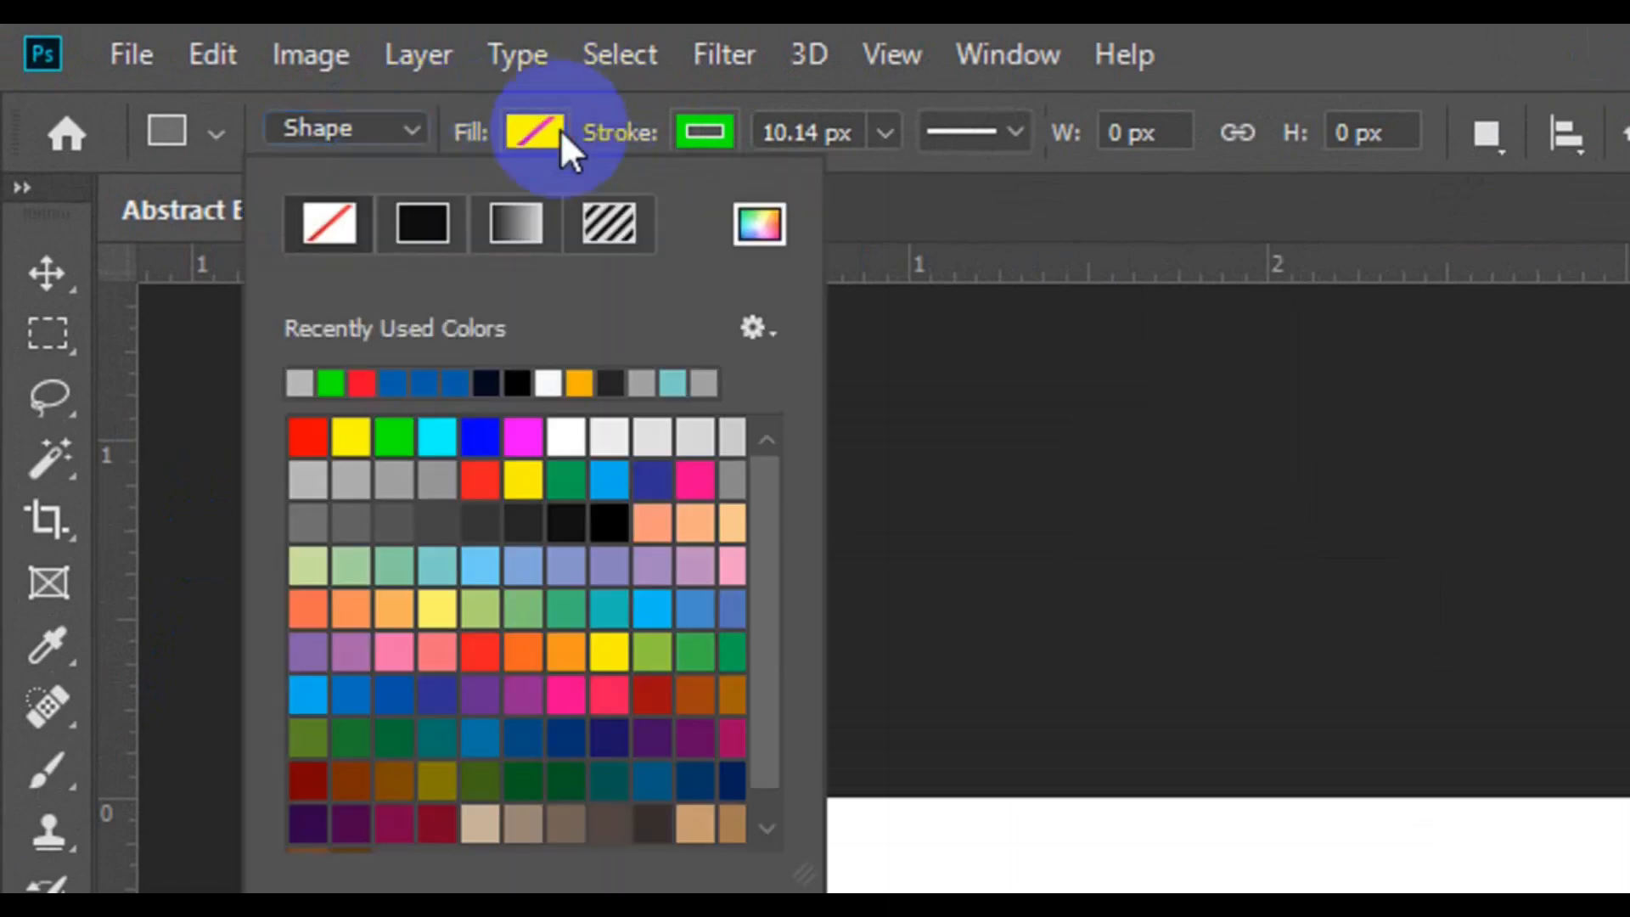
pyautogui.click(397, 475)
pyautogui.click(721, 129)
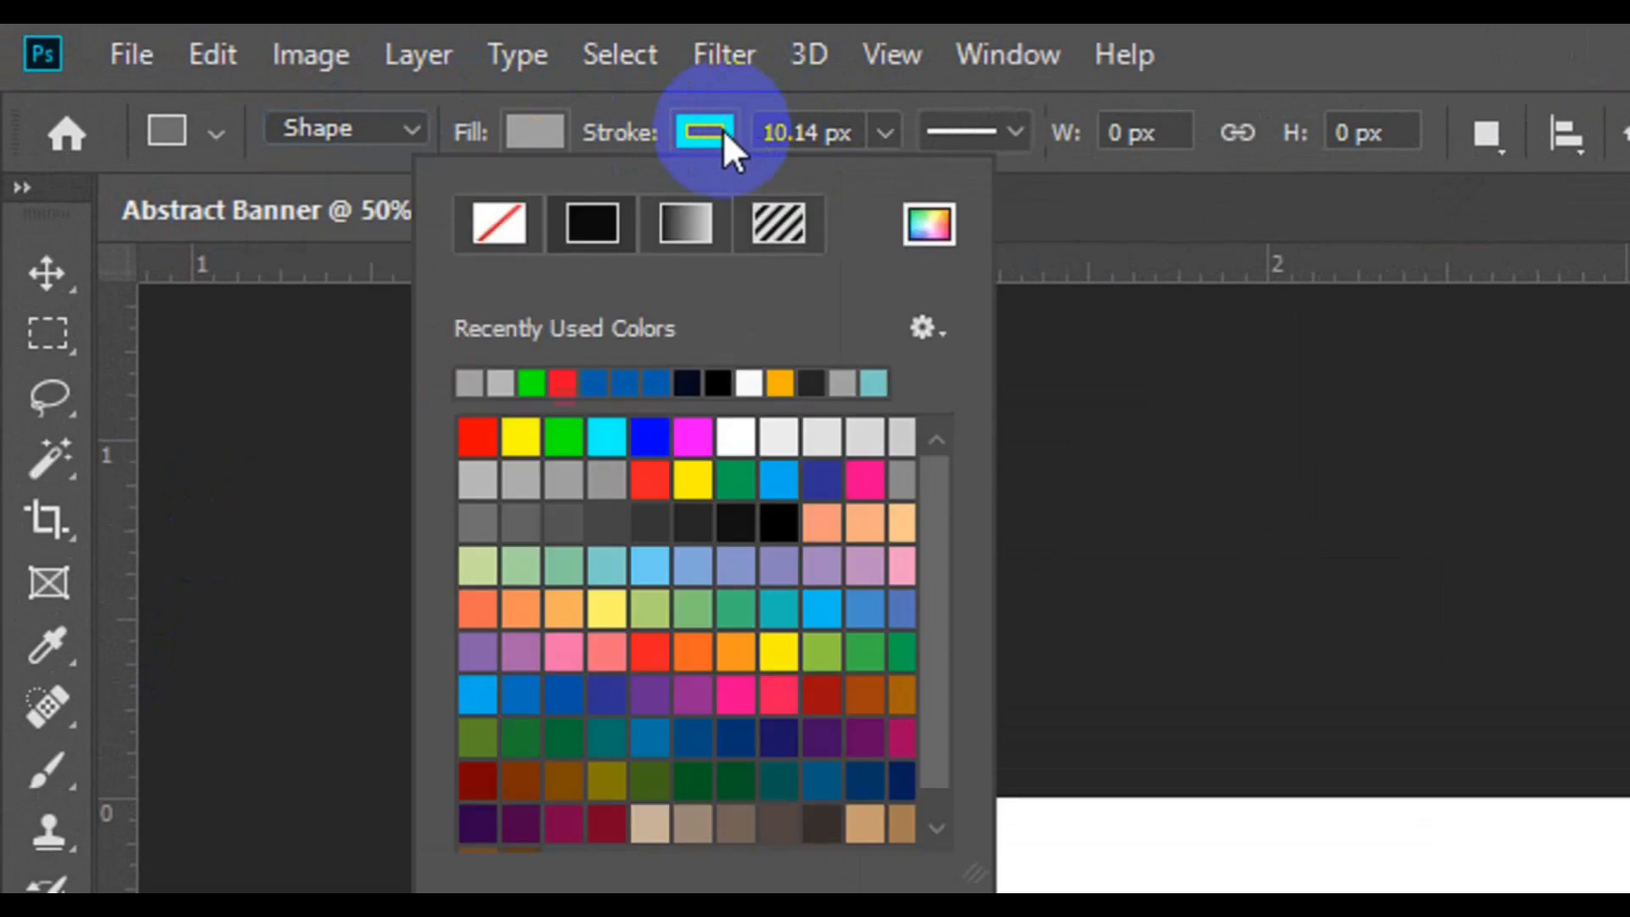
pyautogui.click(511, 223)
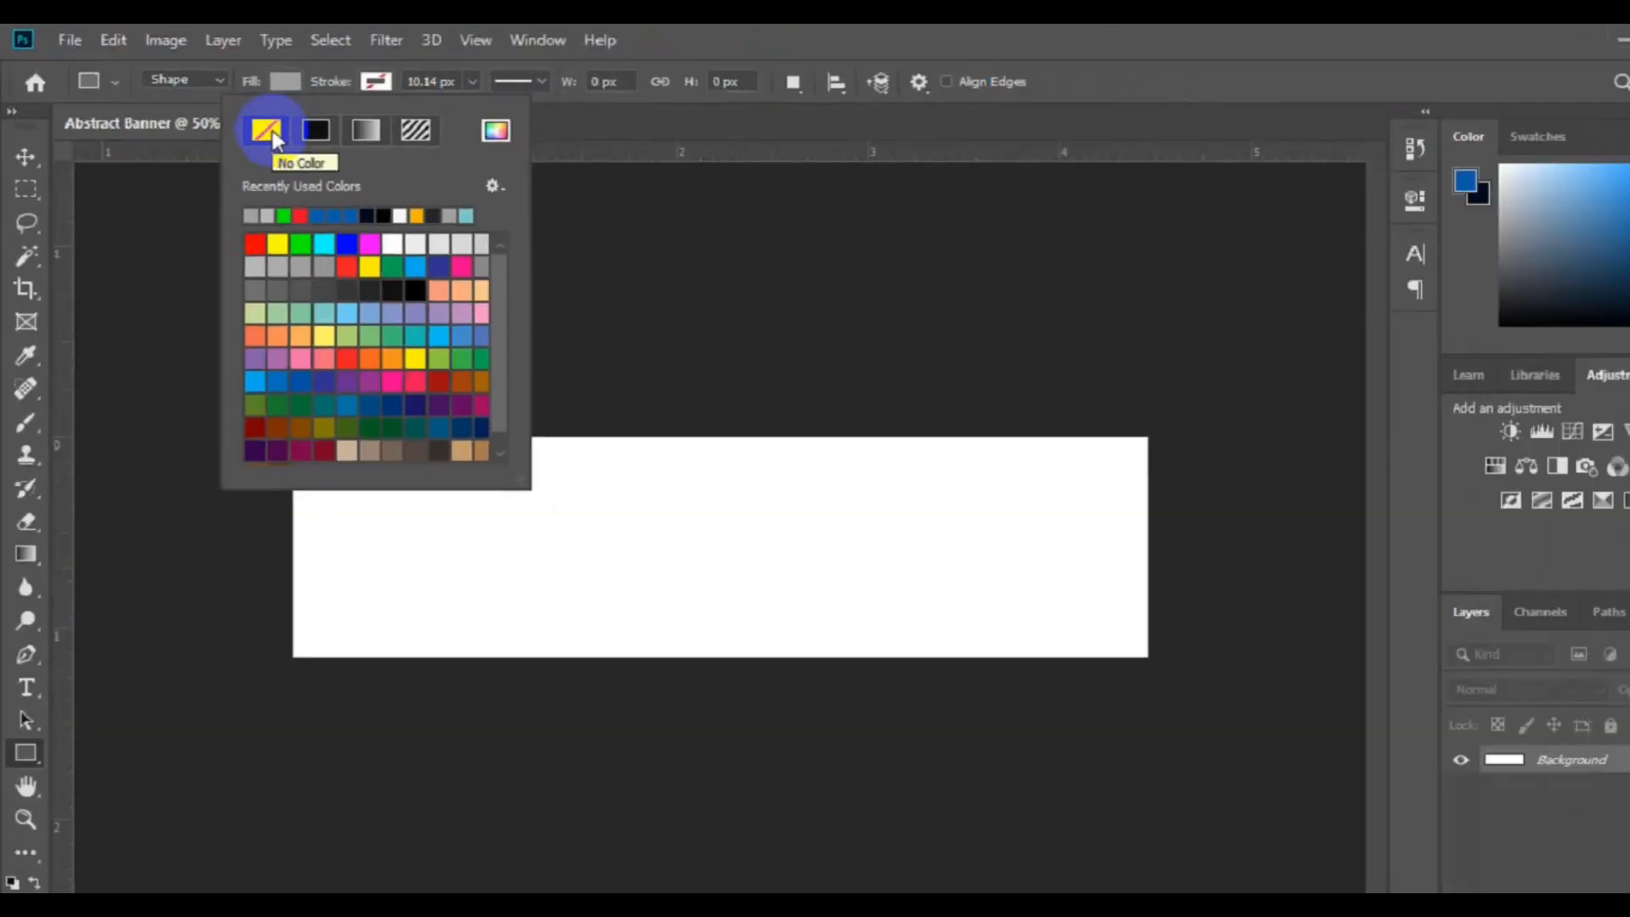
# Draw a full-height rectangle of about 885 by 348 px covering the banner's right two thirds
pyautogui.click(546, 409)
pyautogui.moveTo(546, 410); pyautogui.dragTo(1073, 617)
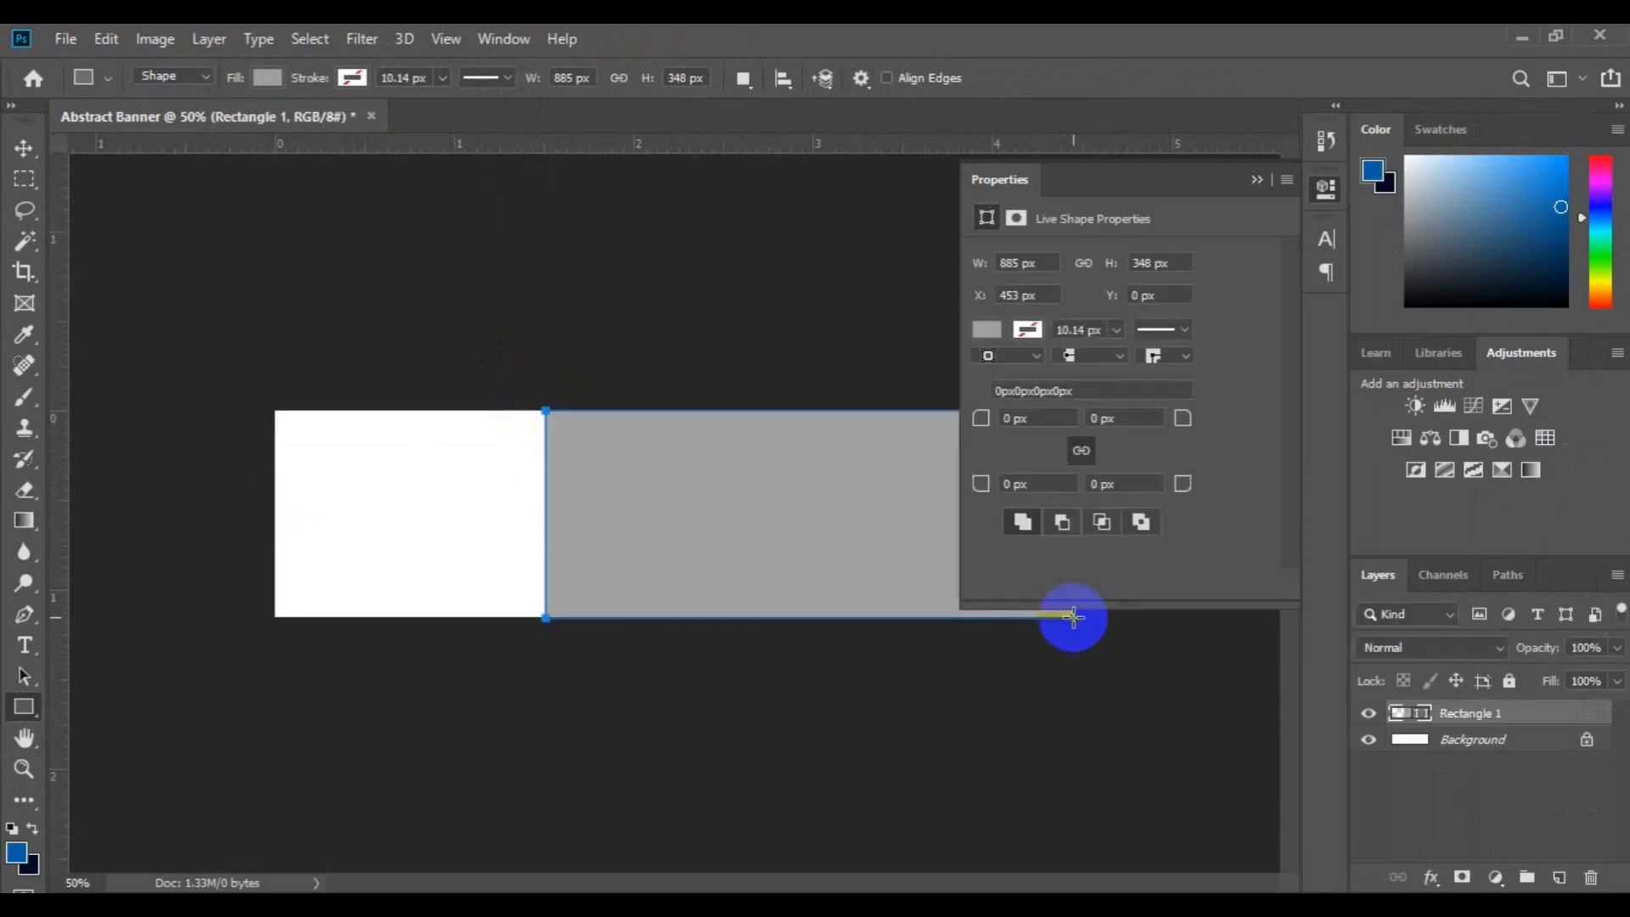
pyautogui.press('v')
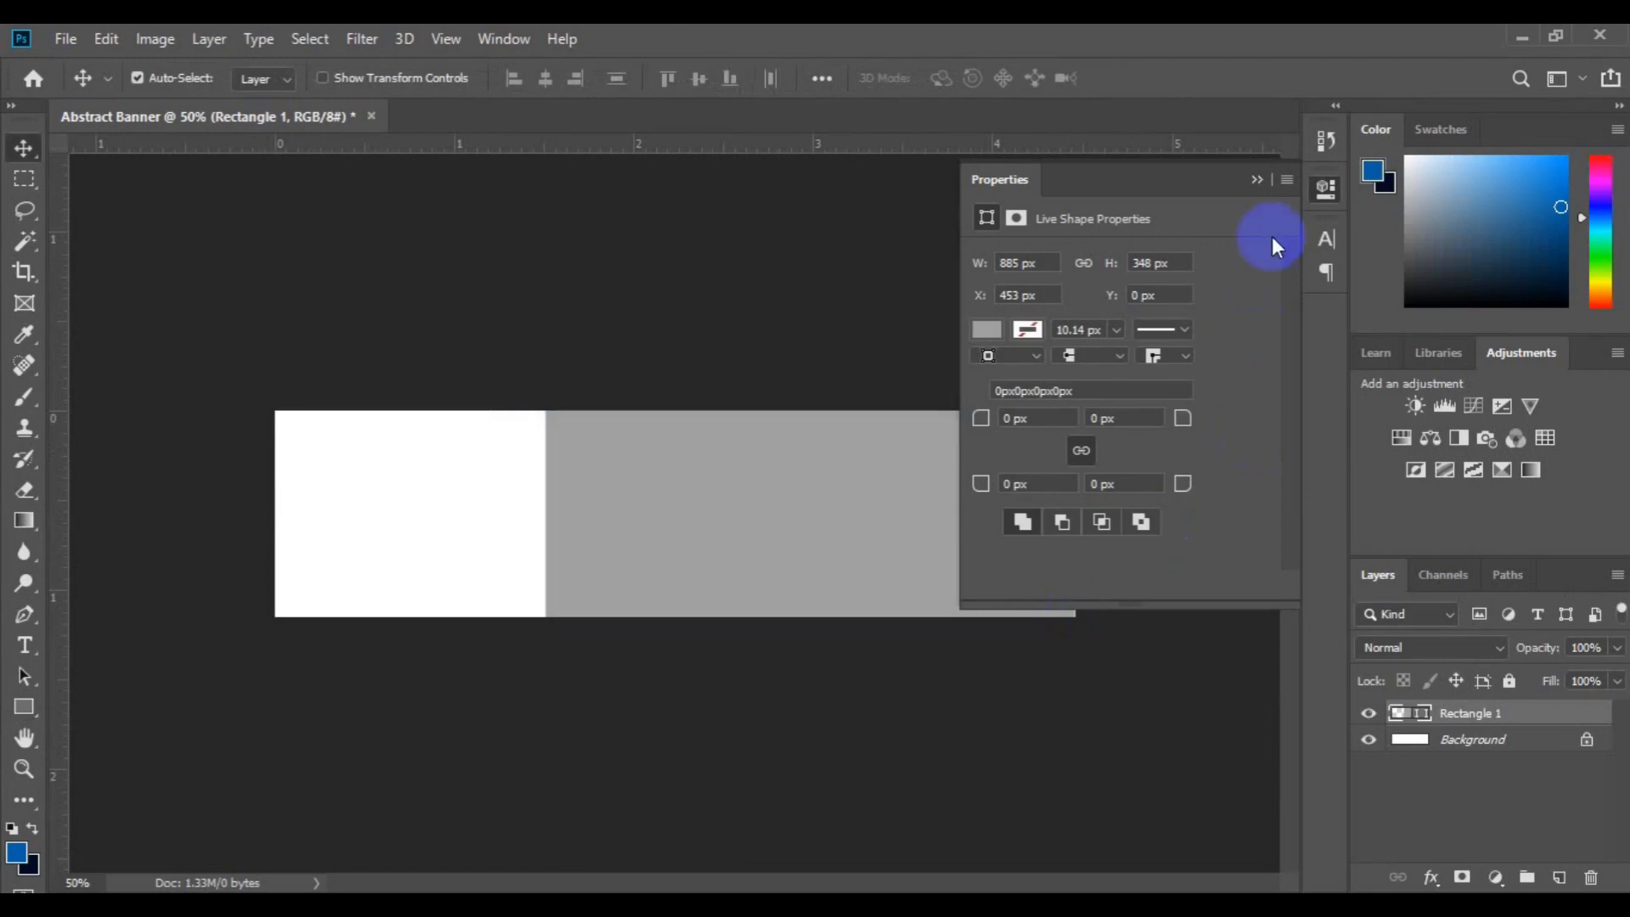
pyautogui.click(1257, 180)
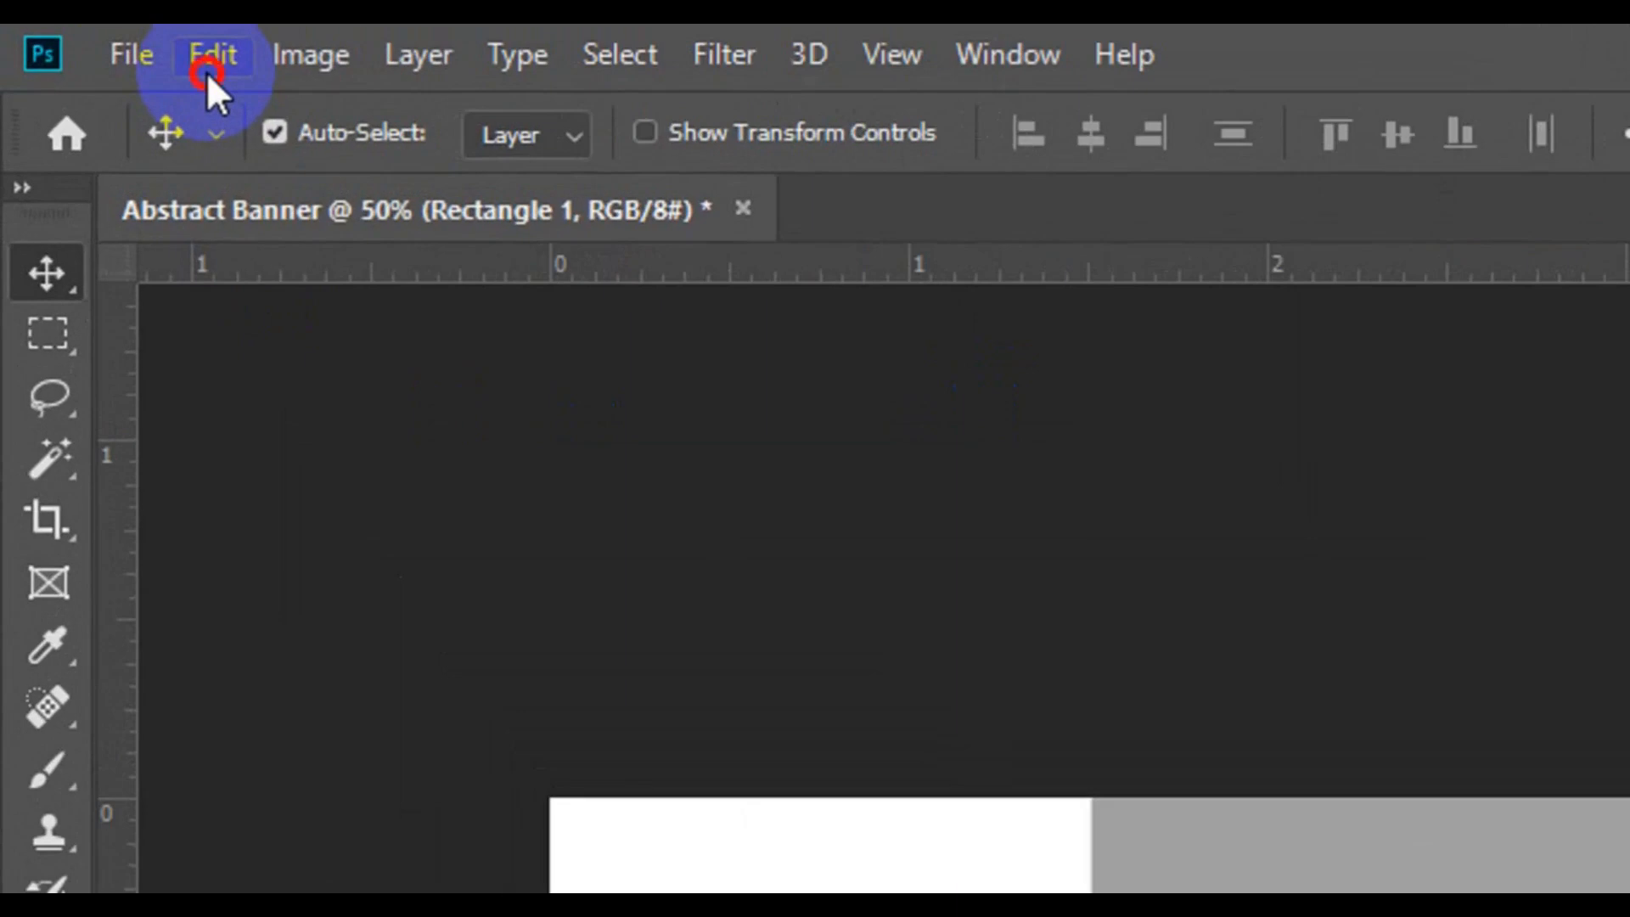
# Free-transform the gray rectangle, shifting its lower-left corner inward so the left edge slants, and apply the transform
pyautogui.click(206, 72)
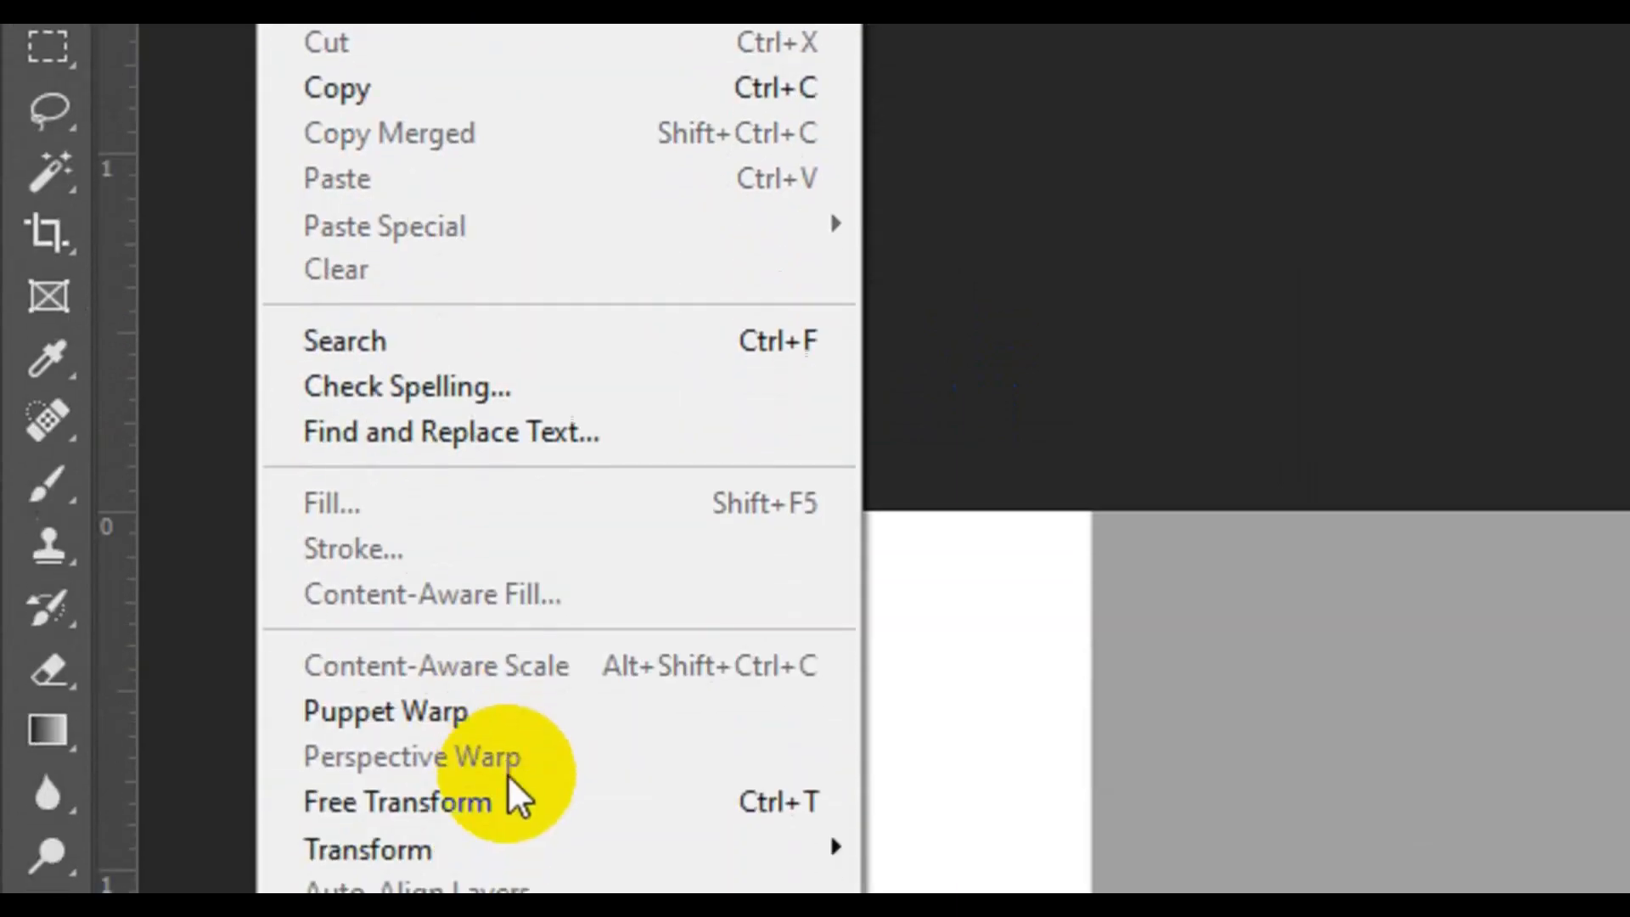
pyautogui.click(508, 790)
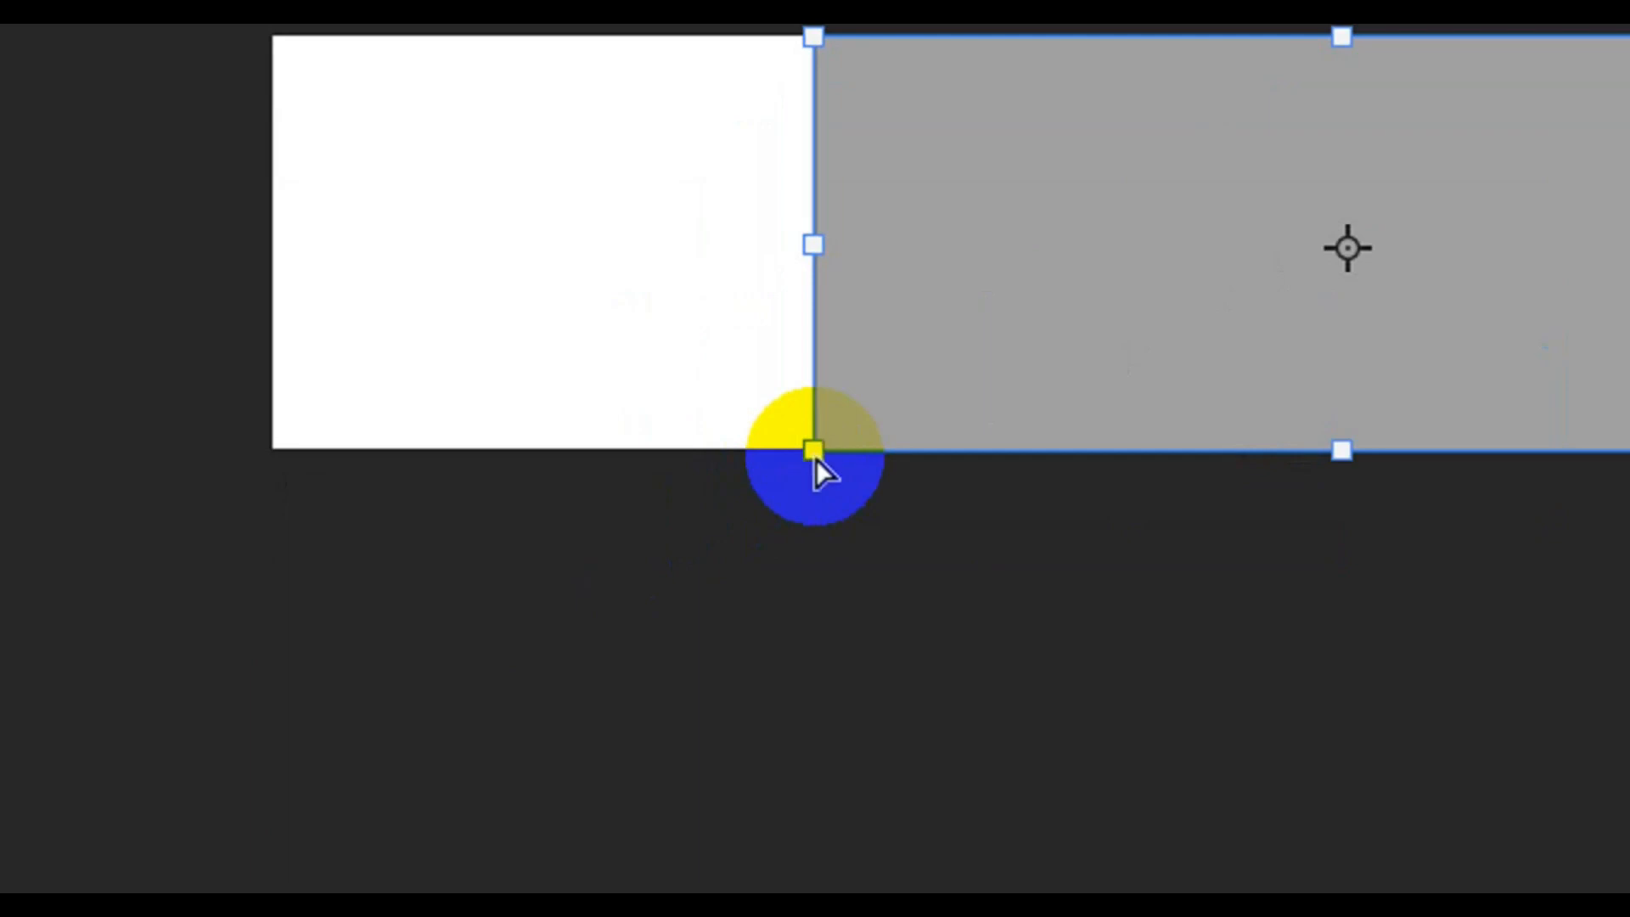
pyautogui.moveTo(817, 458); pyautogui.dragTo(1012, 455)
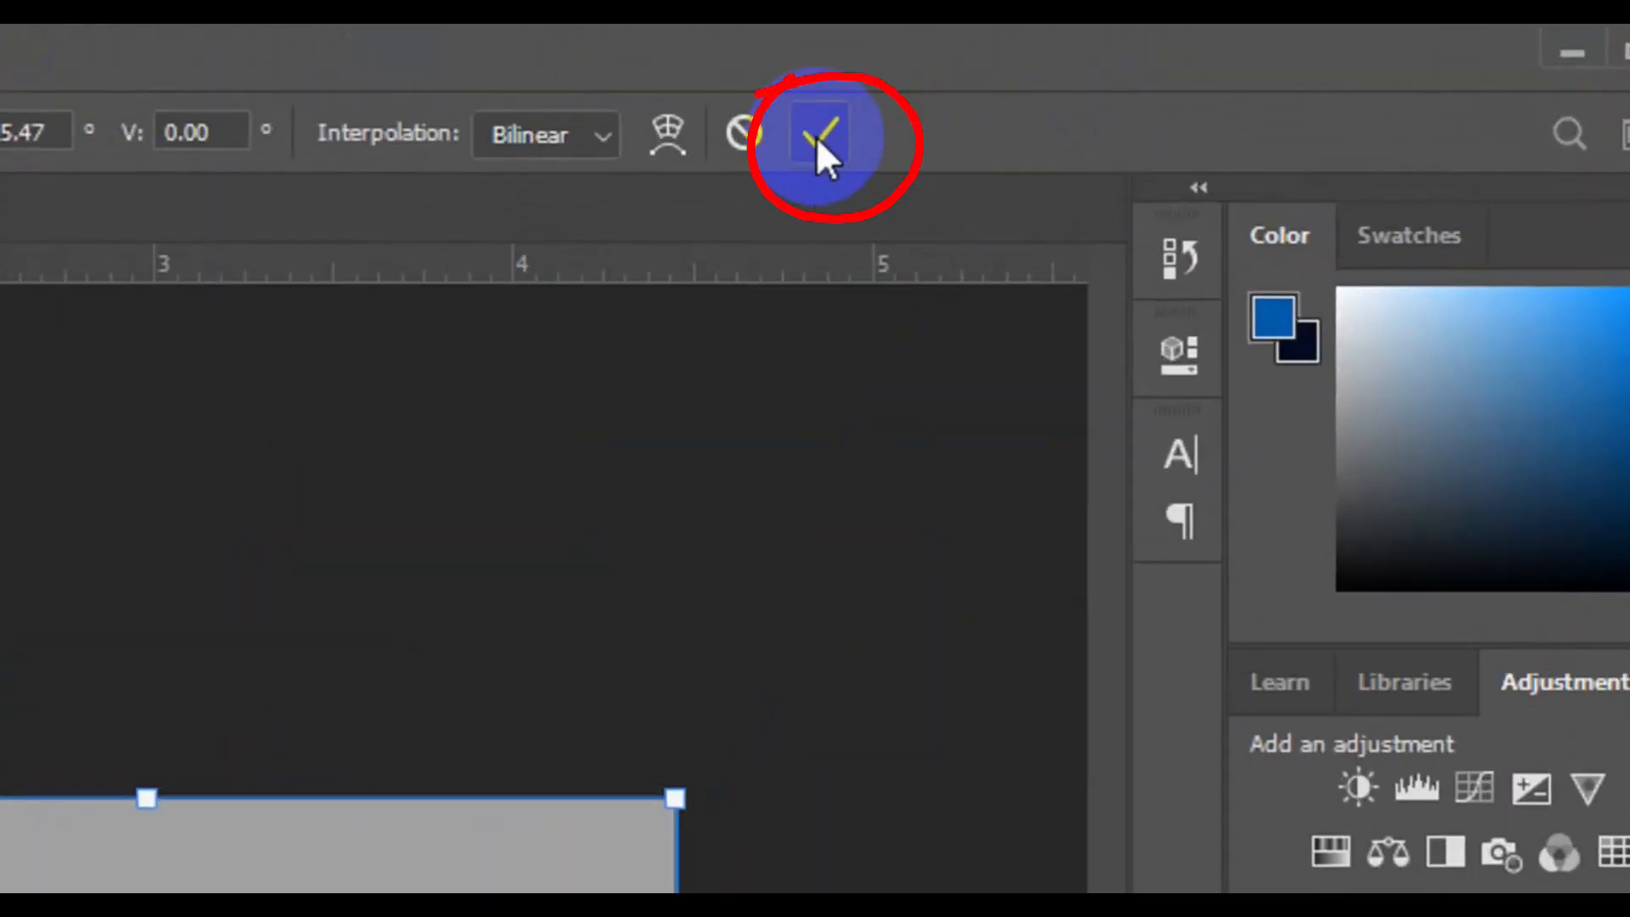
pyautogui.click(816, 136)
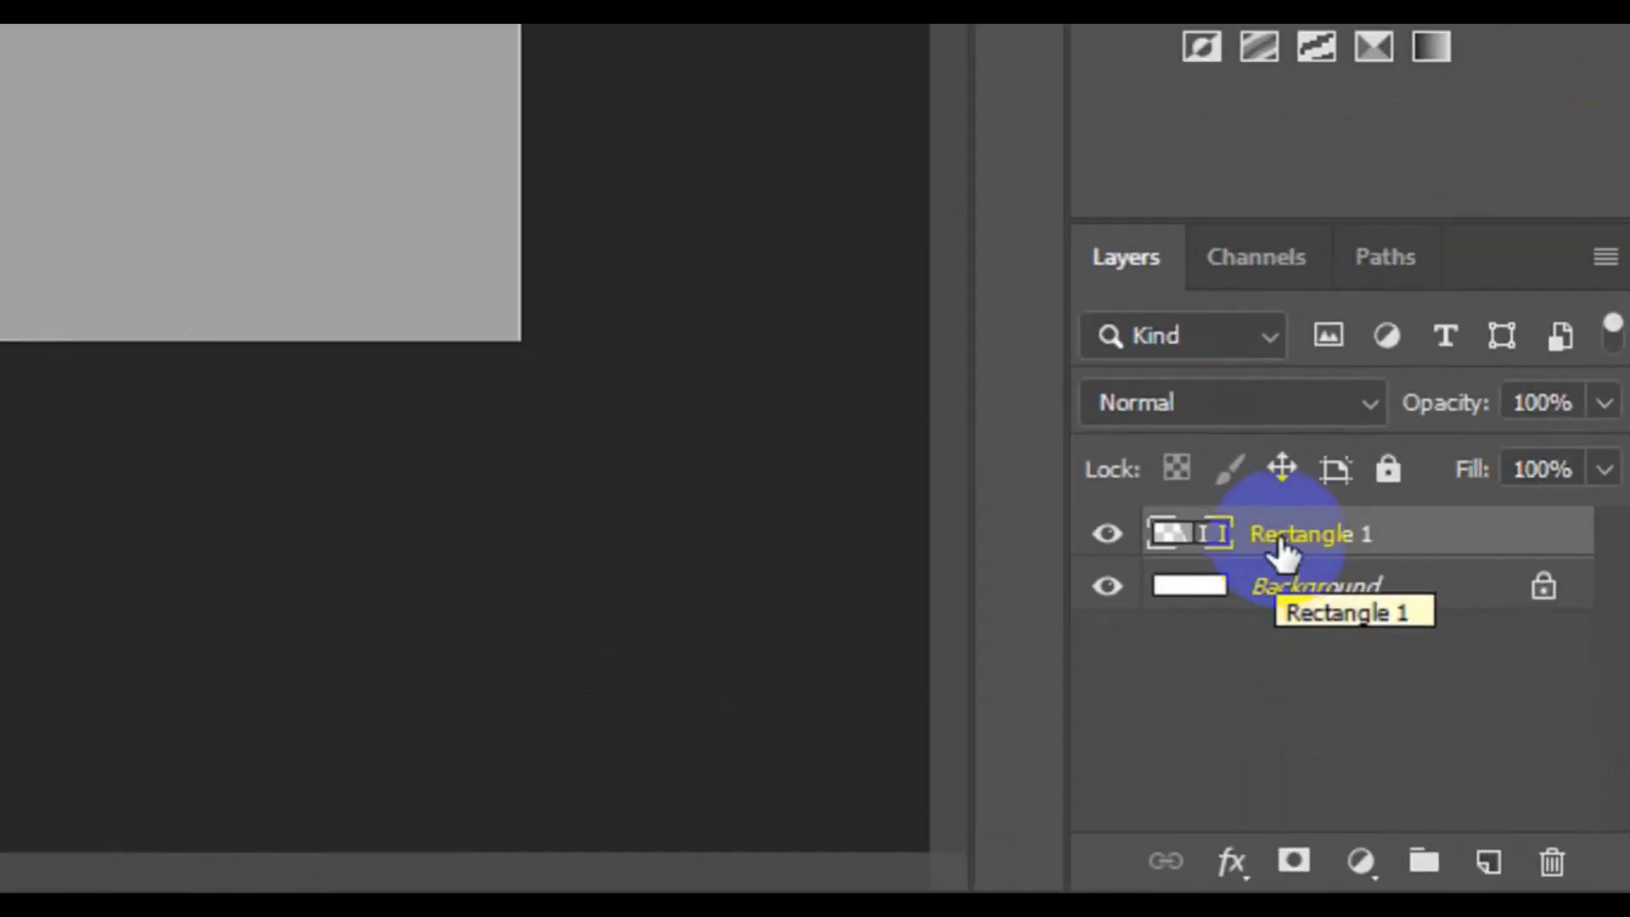
# Duplicate the Rectangle 1 layer as "Rectangle 2" and move the copy slightly to the right
pyautogui.rightClick(1281, 544)
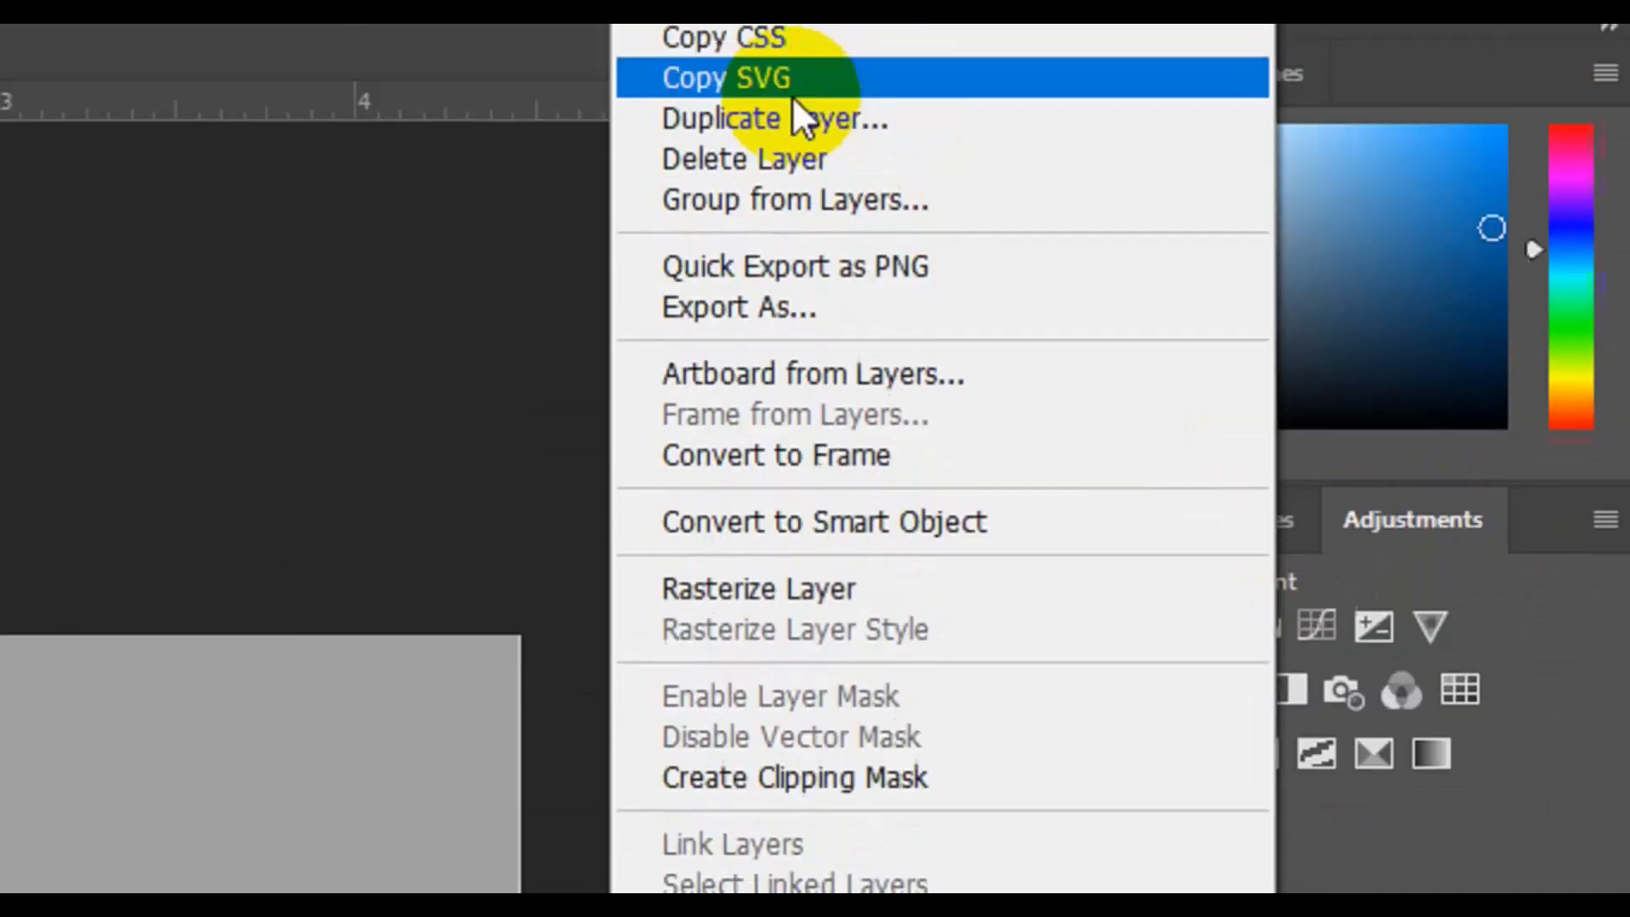
pyautogui.click(793, 117)
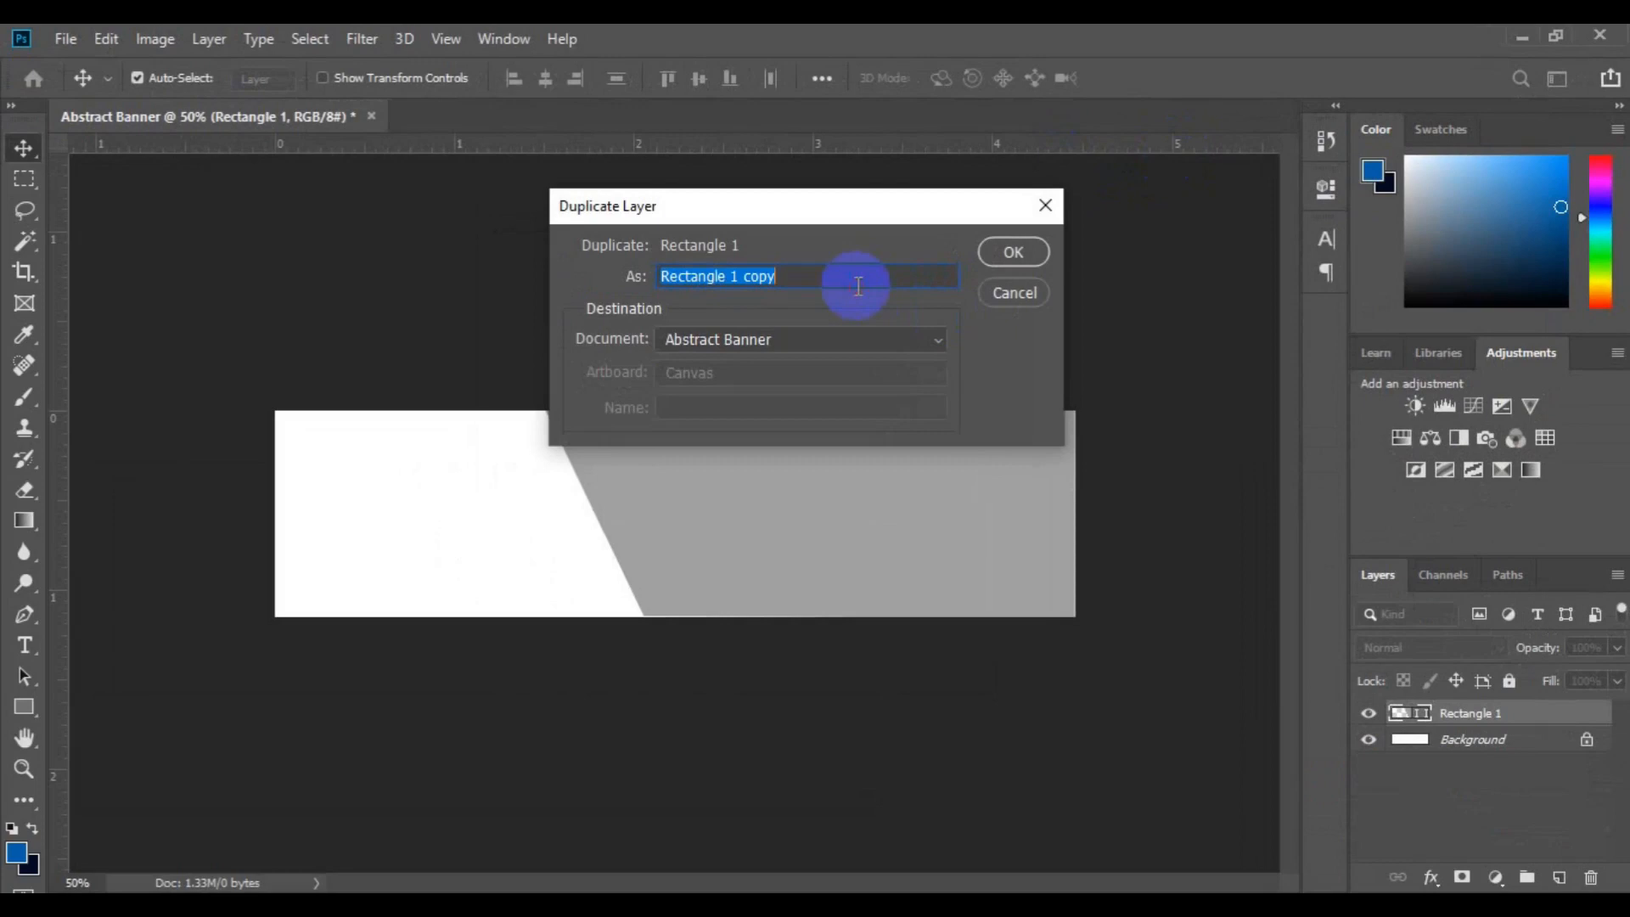
pyautogui.click(812, 281)
pyautogui.press('BackSpace')
pyautogui.press('BackSpace')
pyautogui.press('BackSpace')
pyautogui.press('BackSpace')
pyautogui.press('BackSpace')
pyautogui.press('BackSpace')
pyautogui.press('BackSpace')
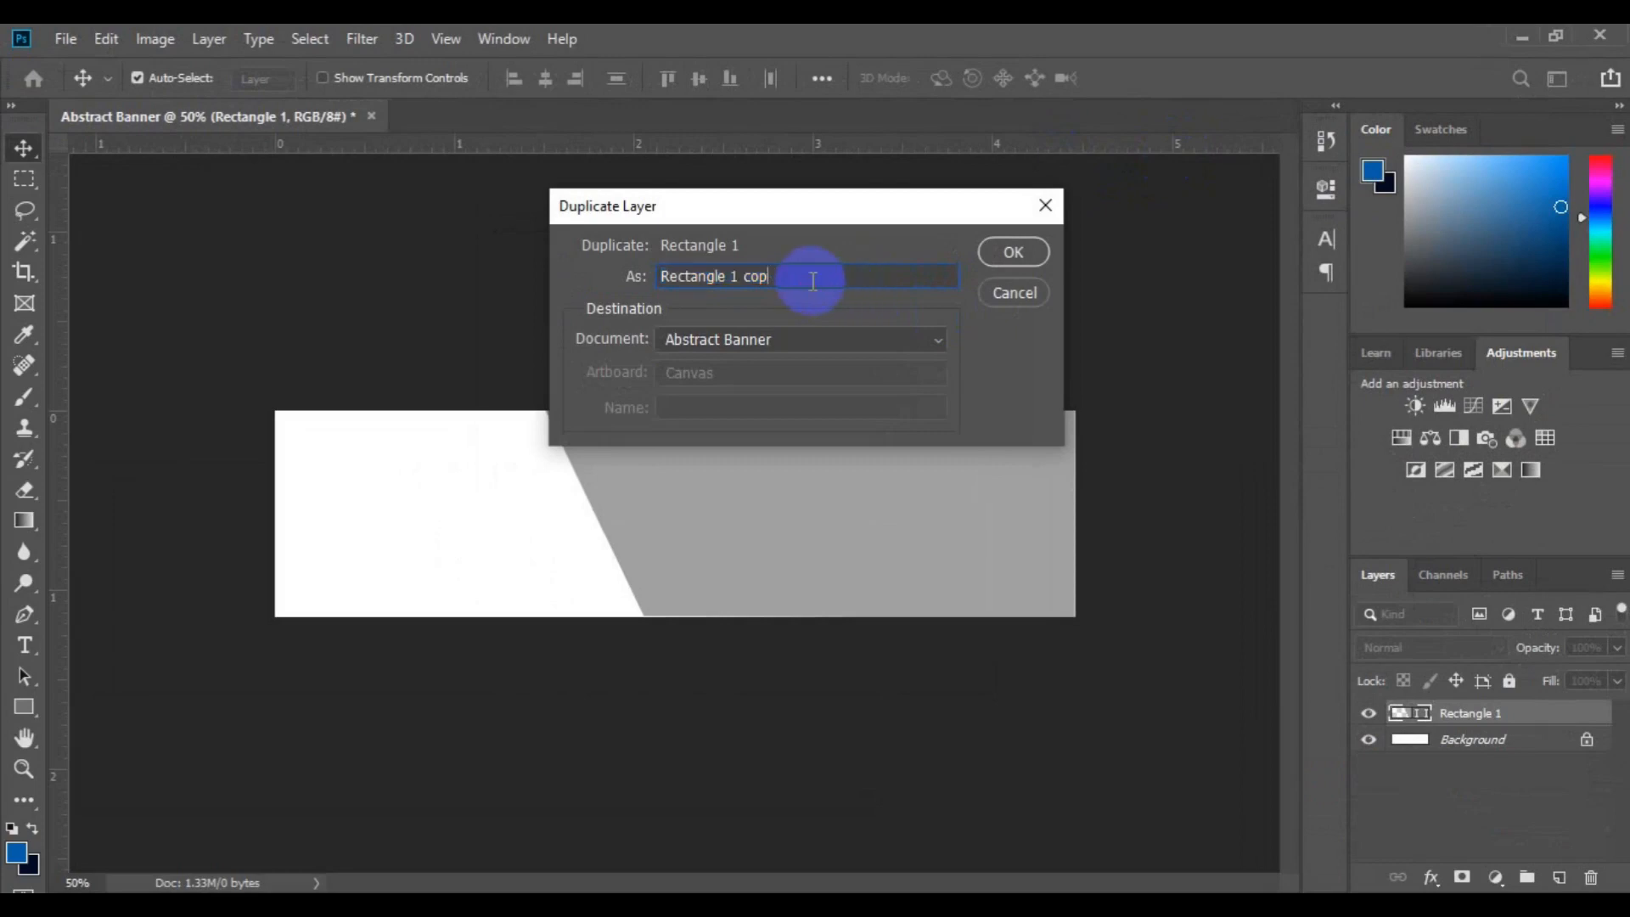
pyautogui.write('2')
pyautogui.click(1029, 254)
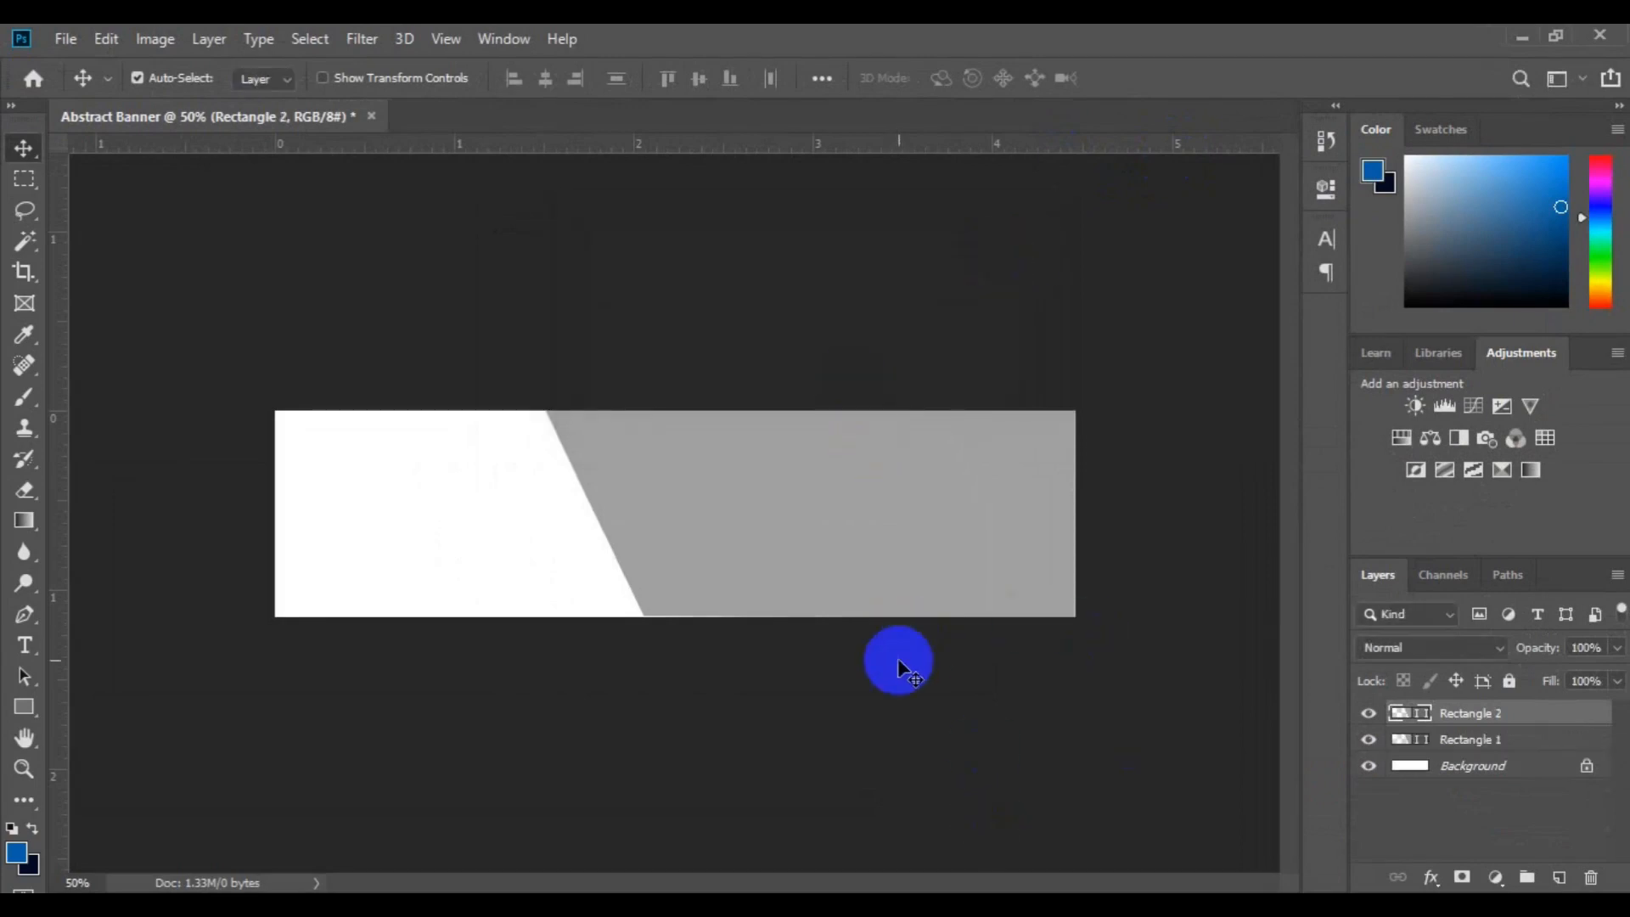
pyautogui.moveTo(771, 564); pyautogui.dragTo(823, 565)
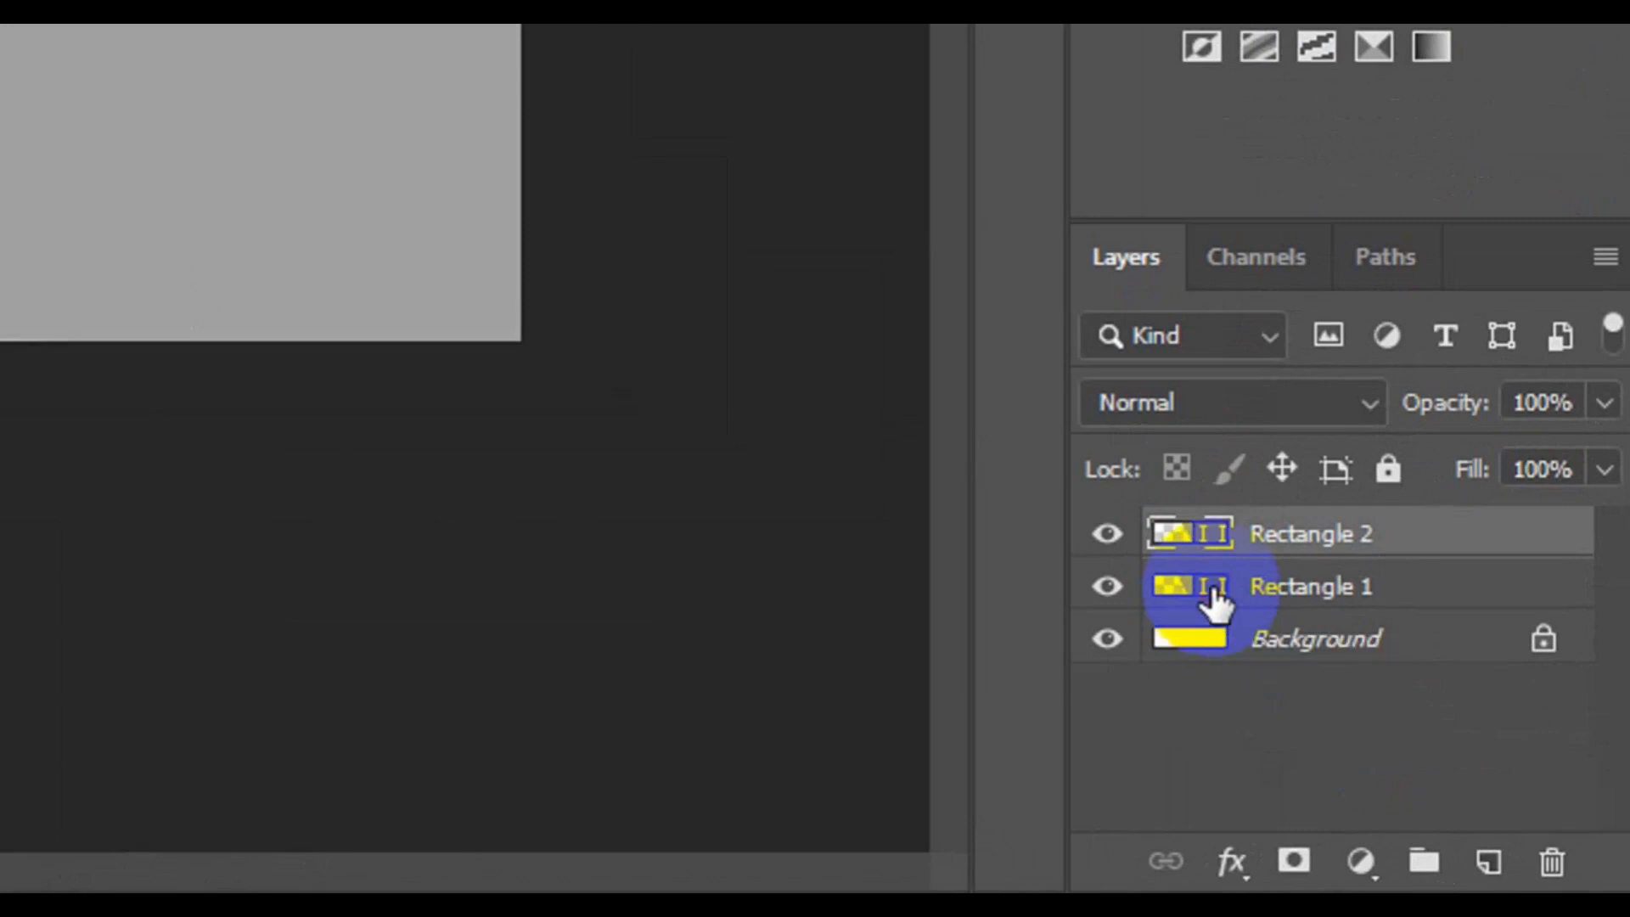
# Change the fill color of the Rectangle 1 layer to a near-black brown
pyautogui.click(1214, 598)
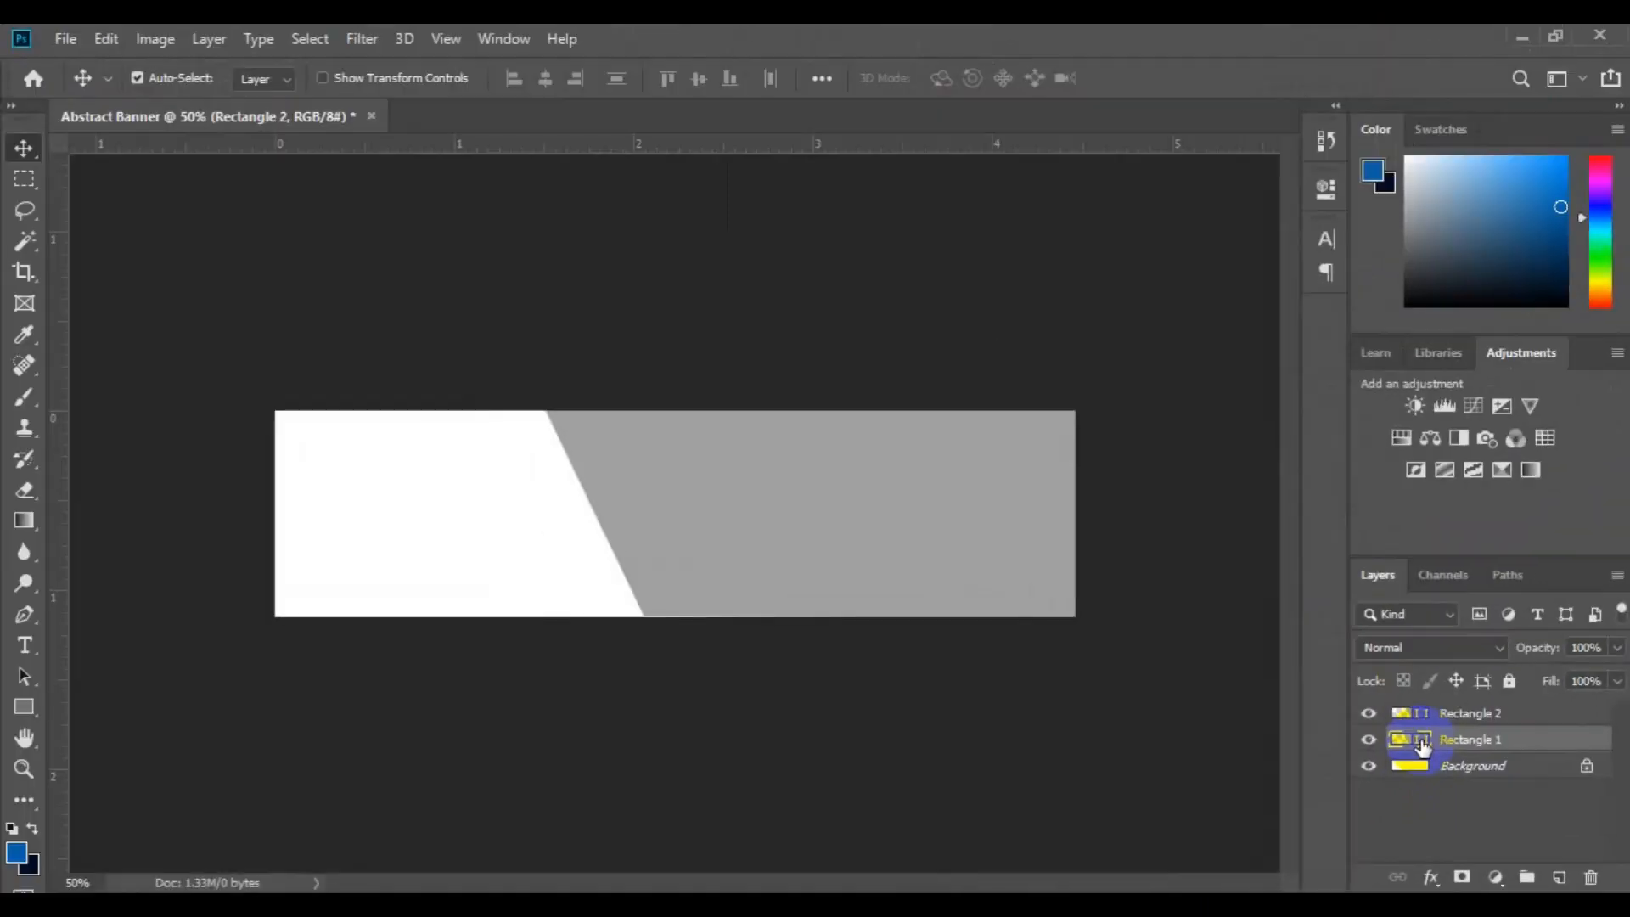
pyautogui.doubleClick(1416, 740)
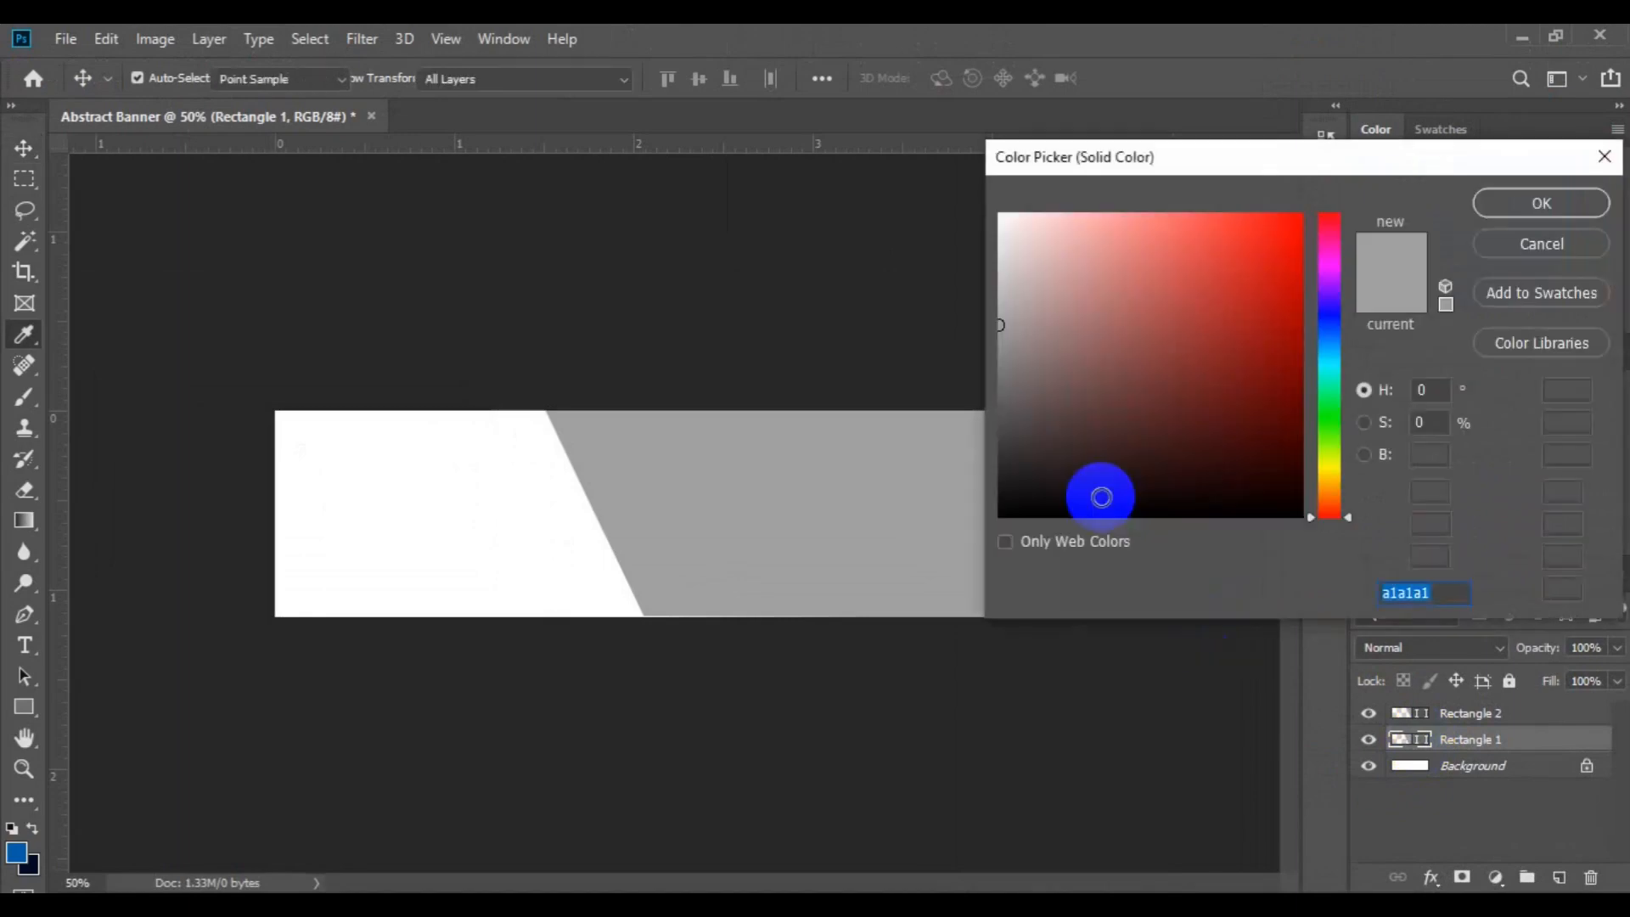
pyautogui.click(1101, 497)
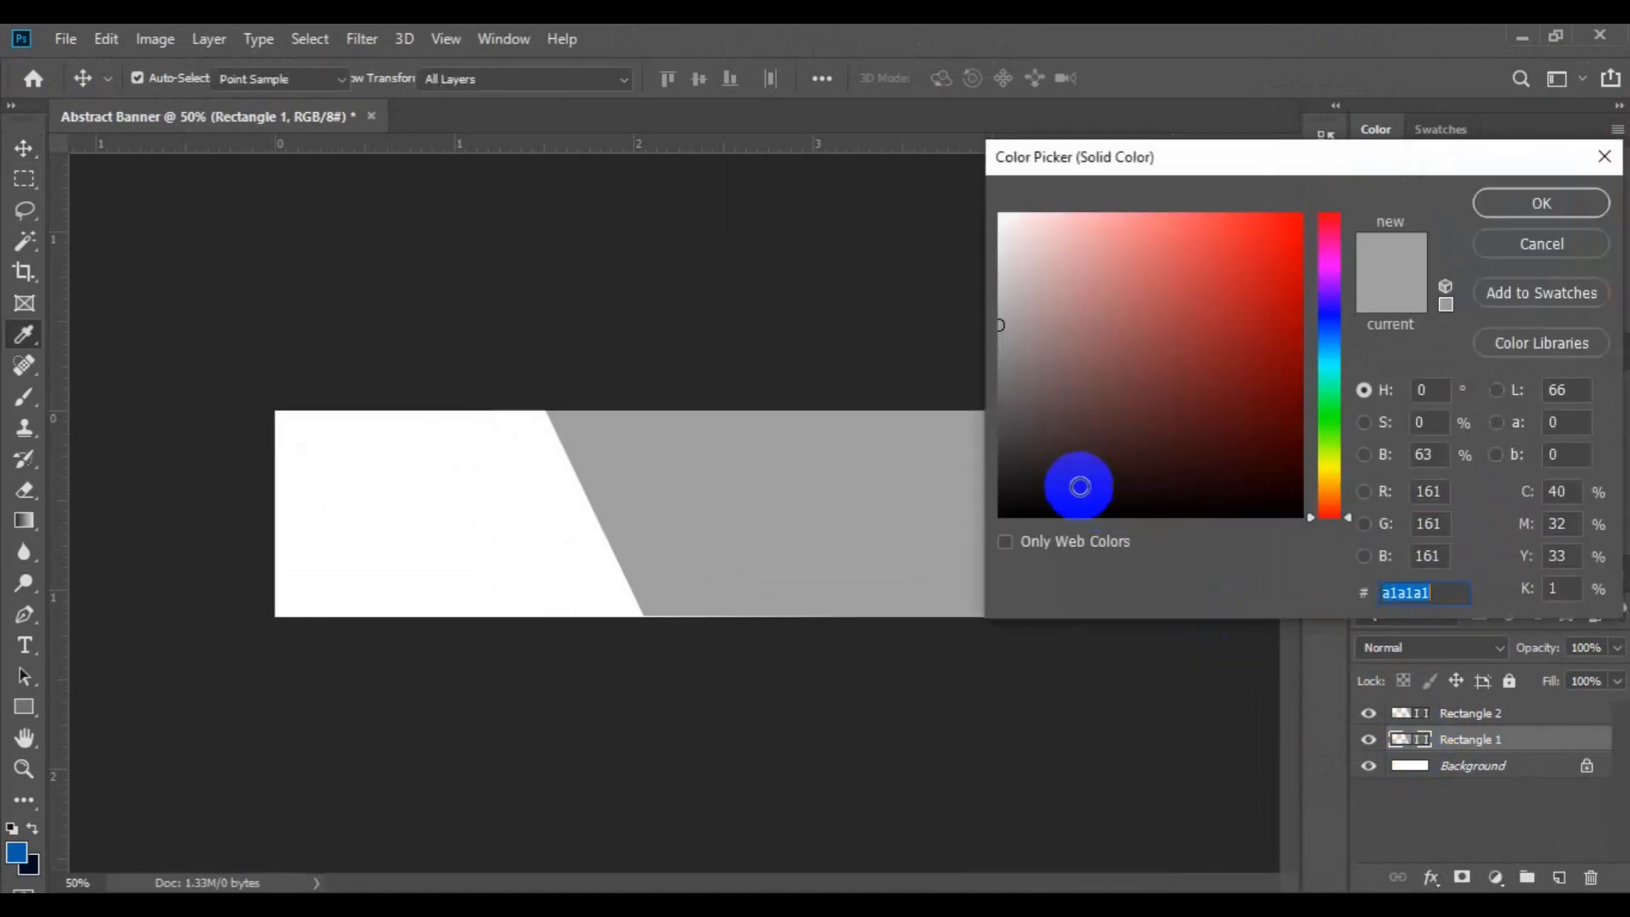
pyautogui.click(1505, 208)
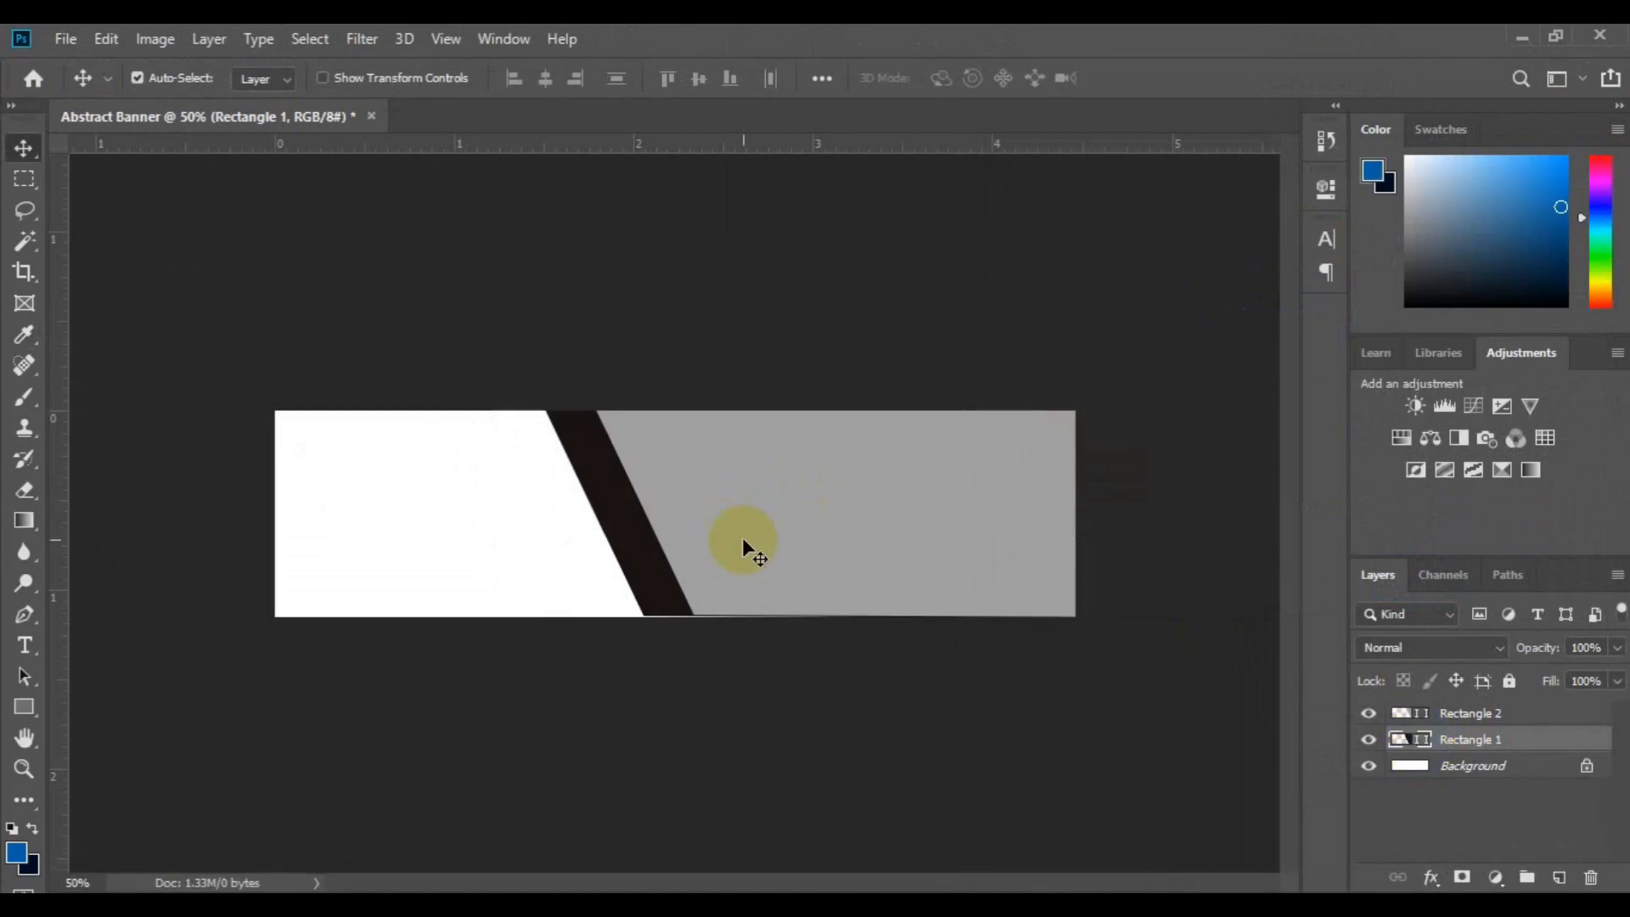
pyautogui.click(659, 568)
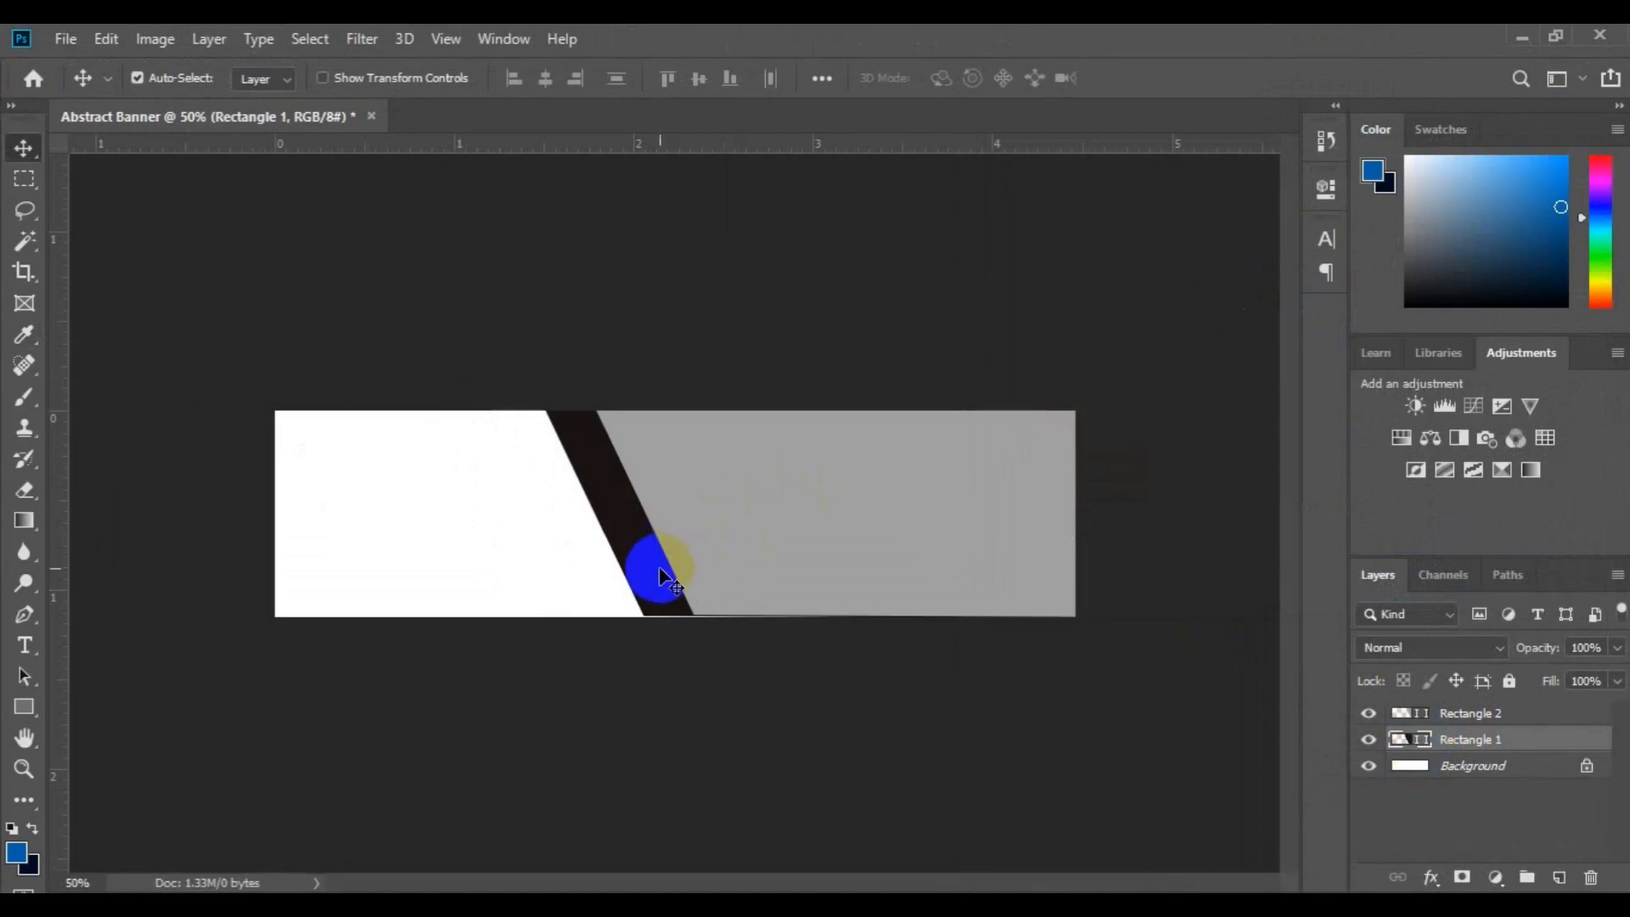
# Duplicate the Rectangle 2 layer within the Abstract Banner document, naming the copy "Rectangle 3"
pyautogui.click(781, 539)
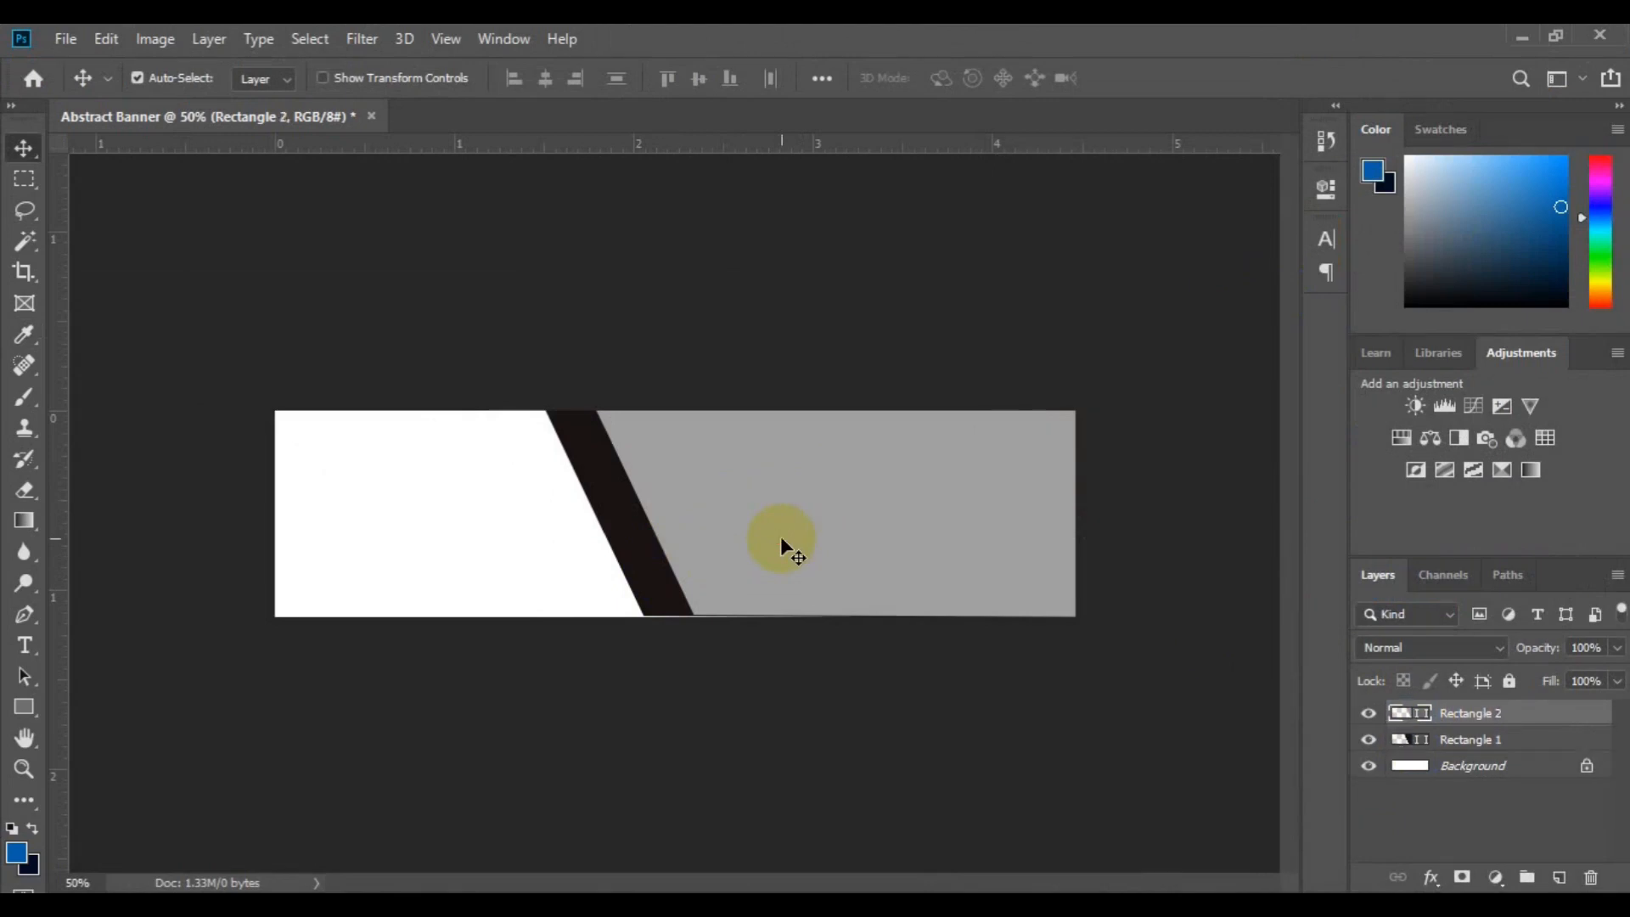
pyautogui.click(914, 618)
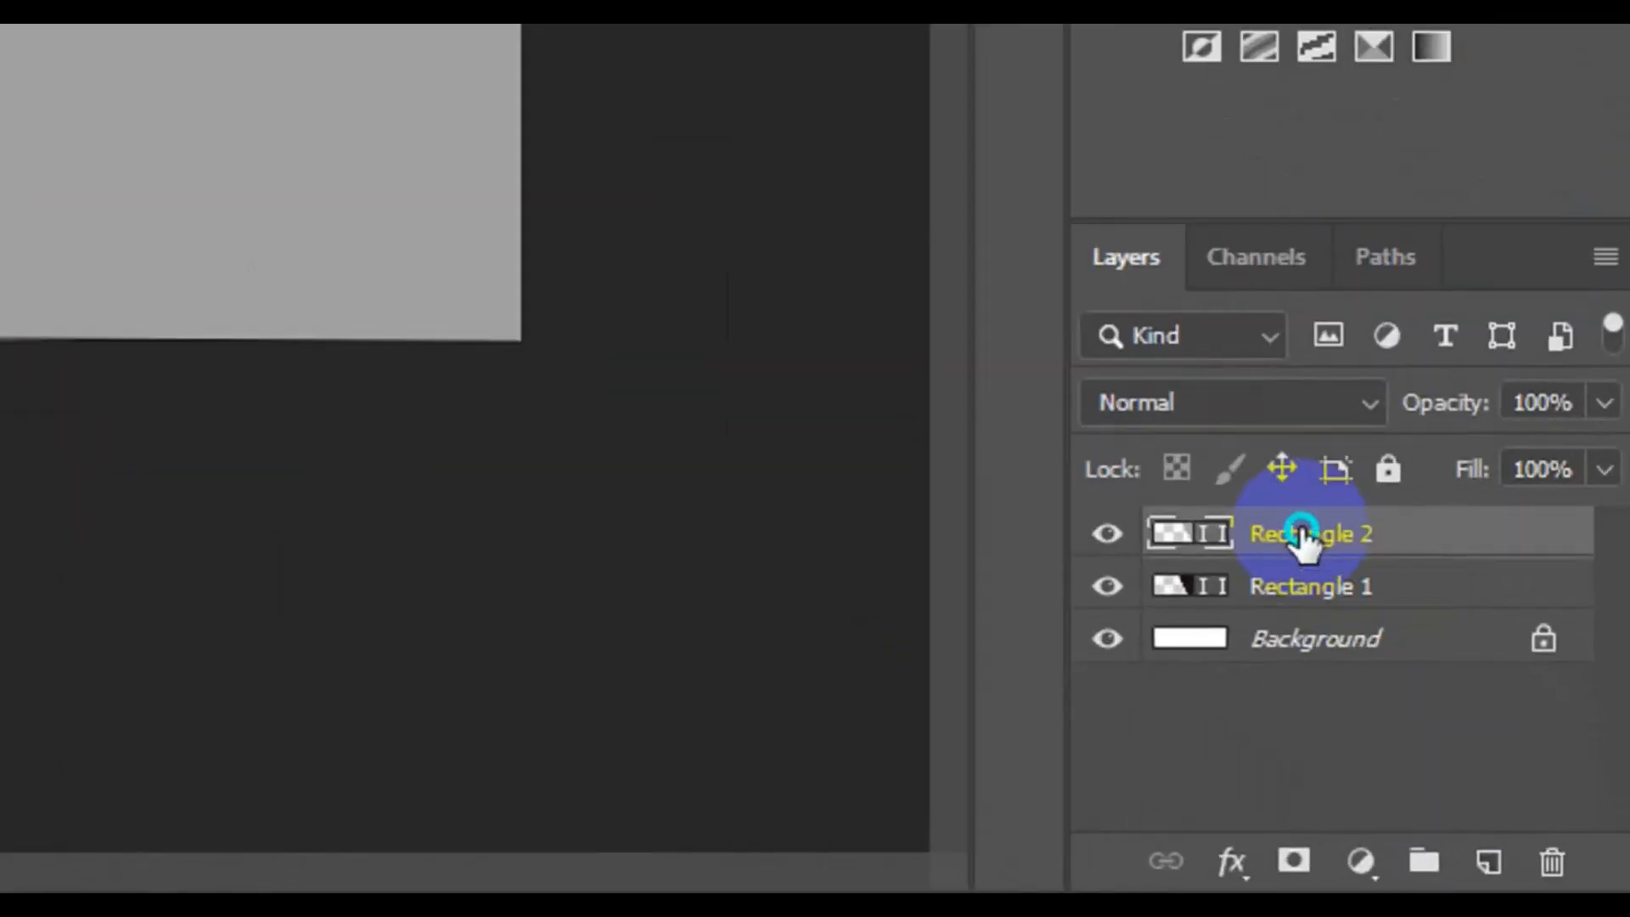
pyautogui.rightClick(1466, 717)
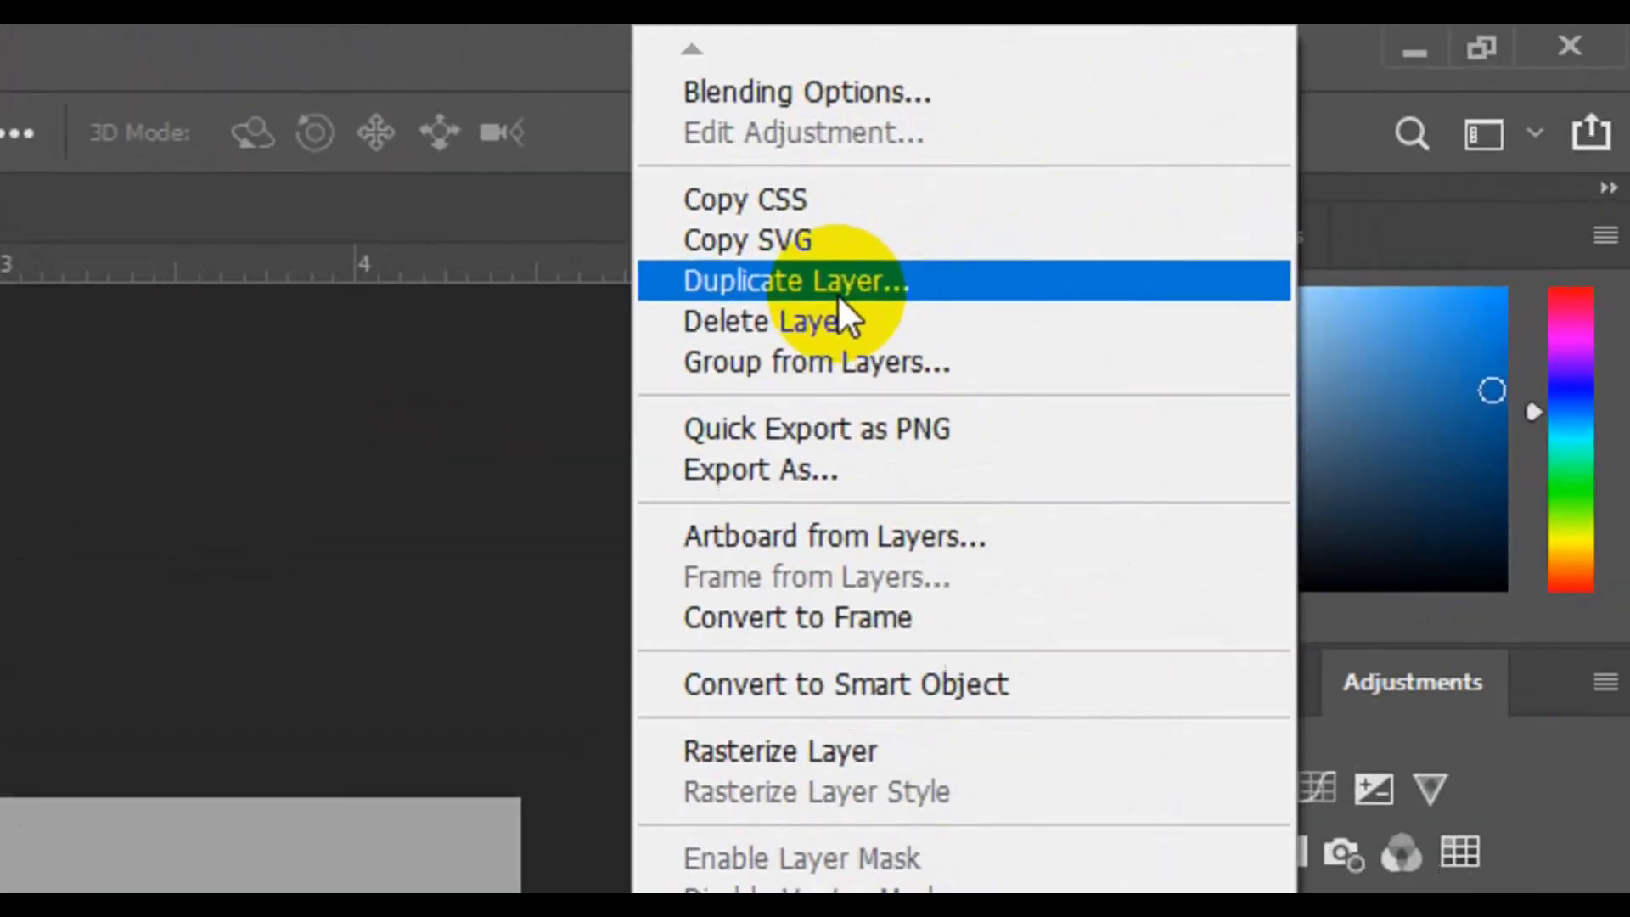
pyautogui.click(1234, 163)
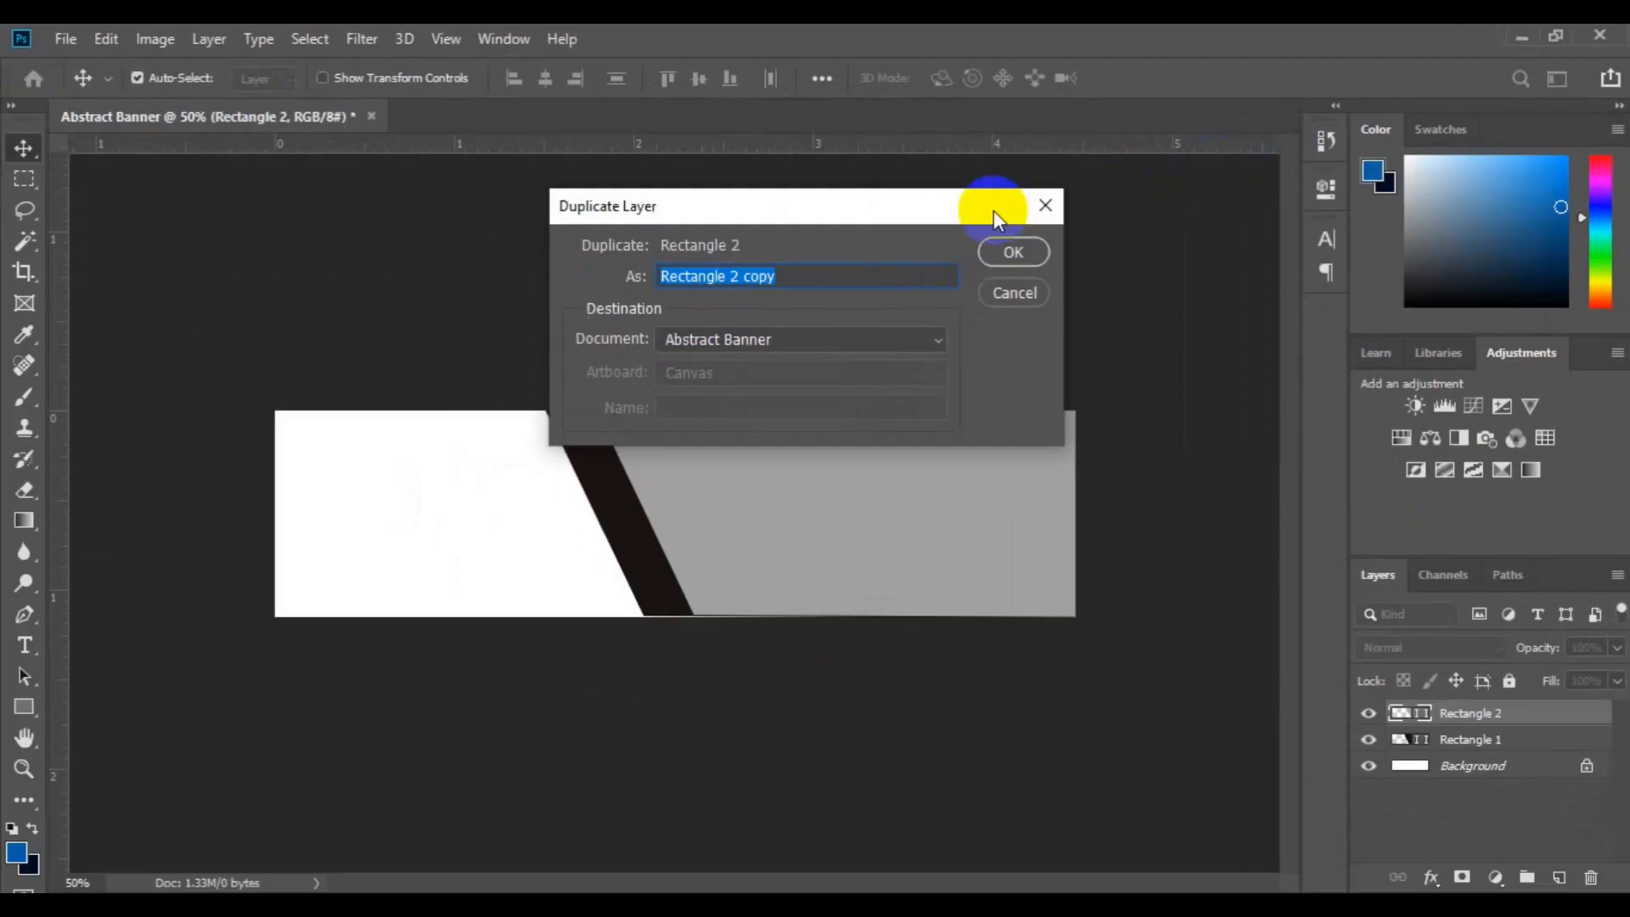
pyautogui.click(871, 283)
pyautogui.press('BackSpace')
pyautogui.press('BackSpace')
pyautogui.press('BackSpace')
pyautogui.press('BackSpace')
pyautogui.press('BackSpace')
pyautogui.press('BackSpace')
pyautogui.write('3')
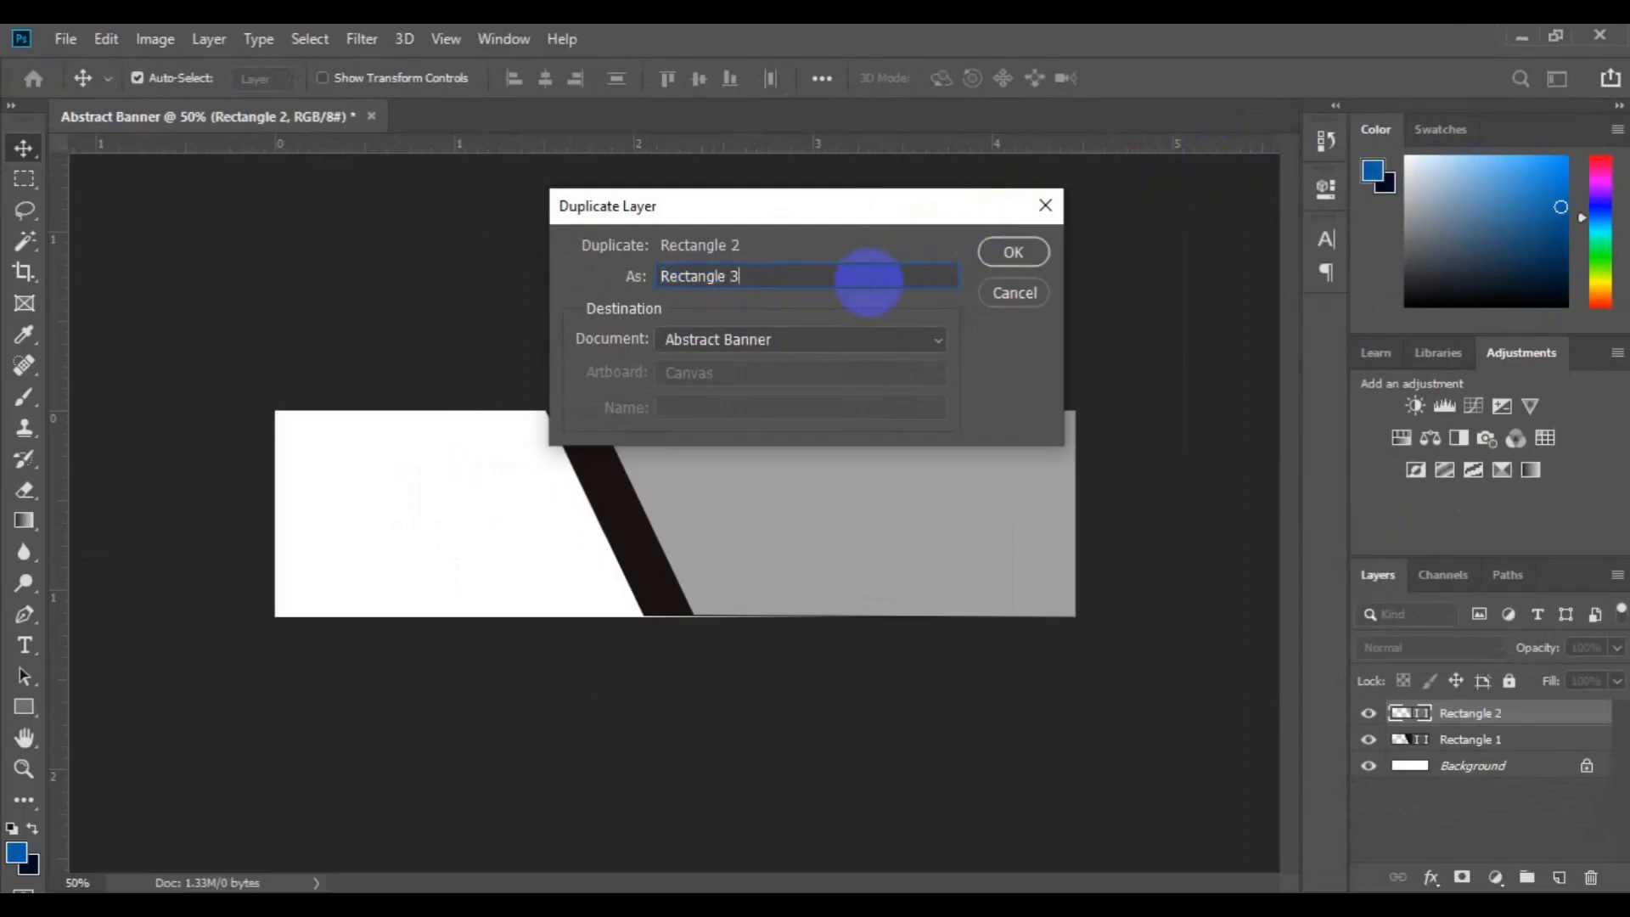
pyautogui.click(1027, 258)
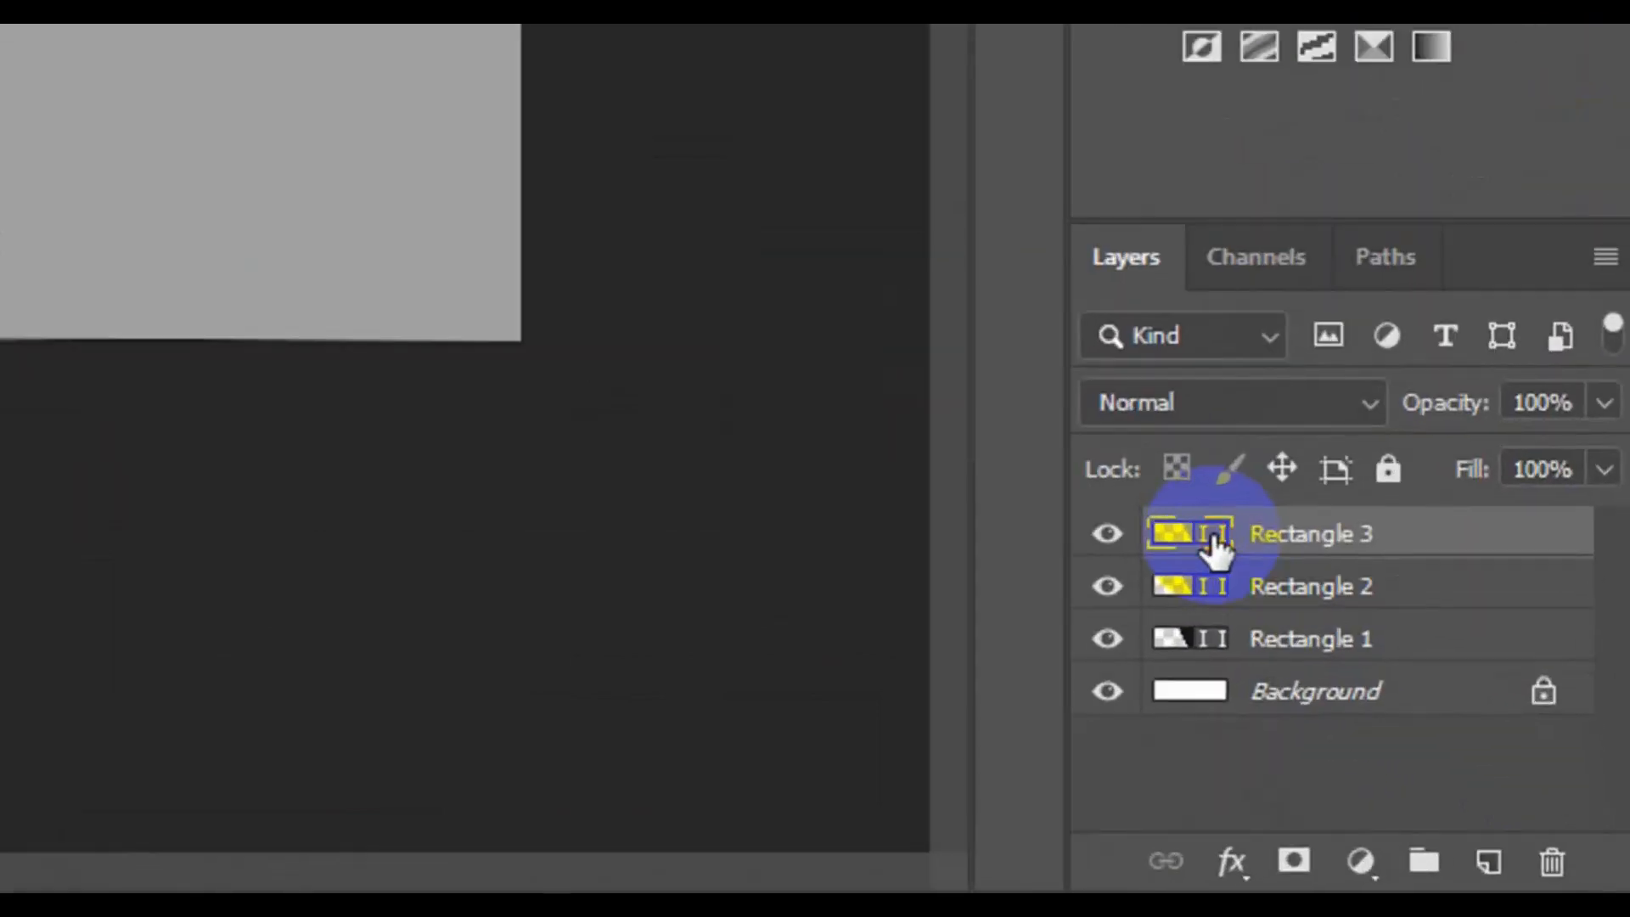
# Recolor Rectangle 3 to a dark reddish brown and move it slightly right, exposing a narrow gray stripe of Rectangle 2
pyautogui.doubleClick(1214, 536)
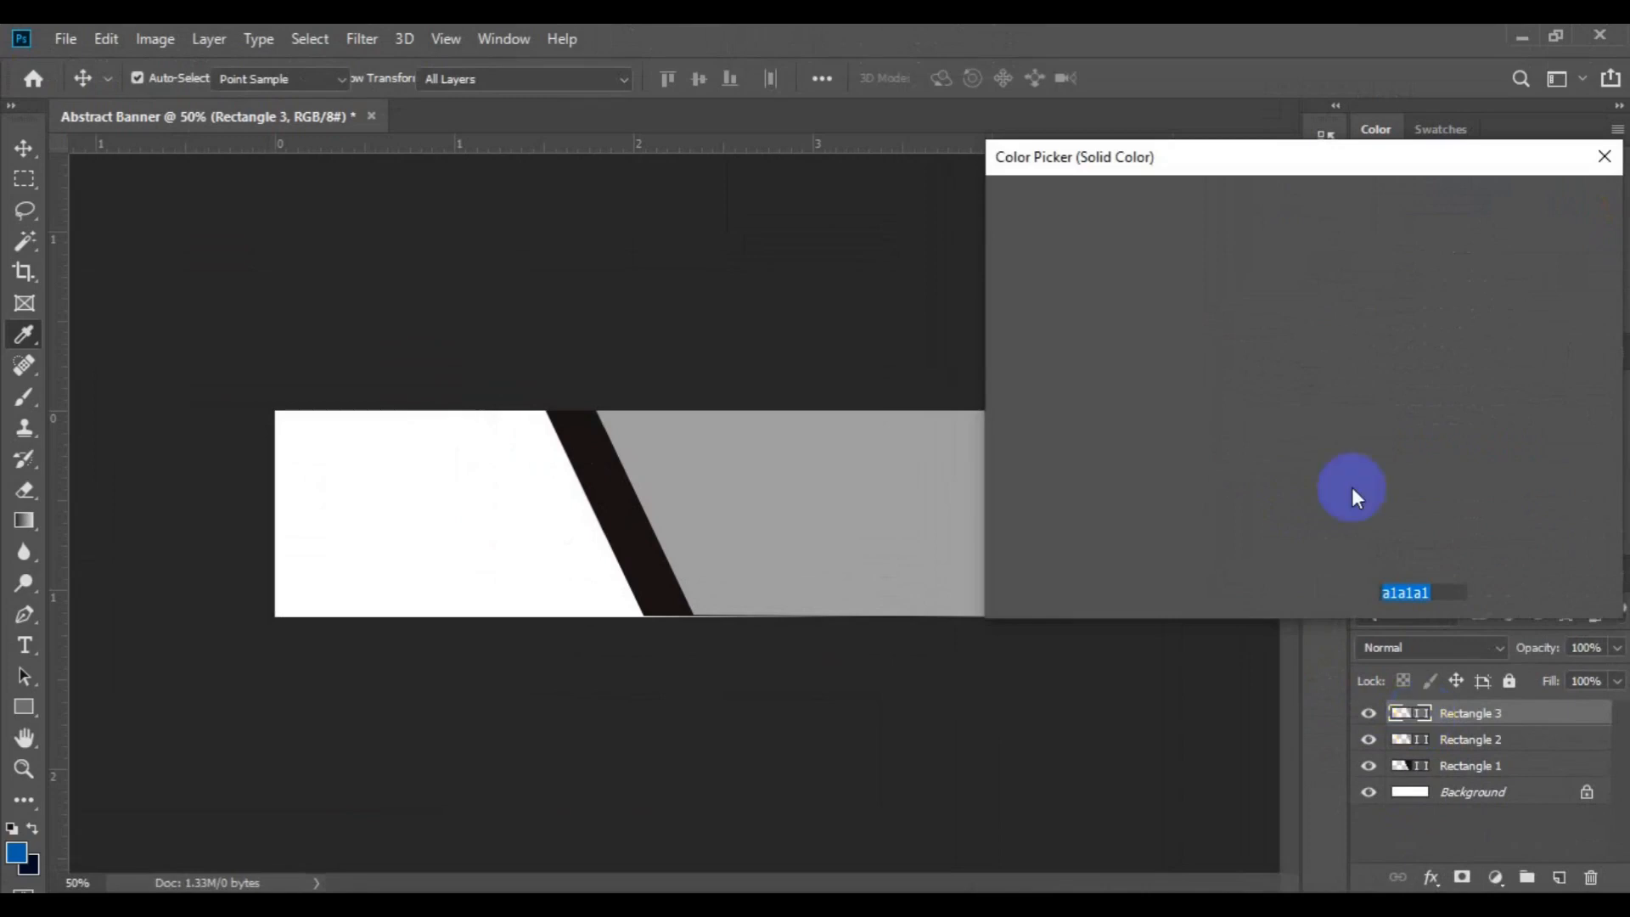
pyautogui.click(1081, 412)
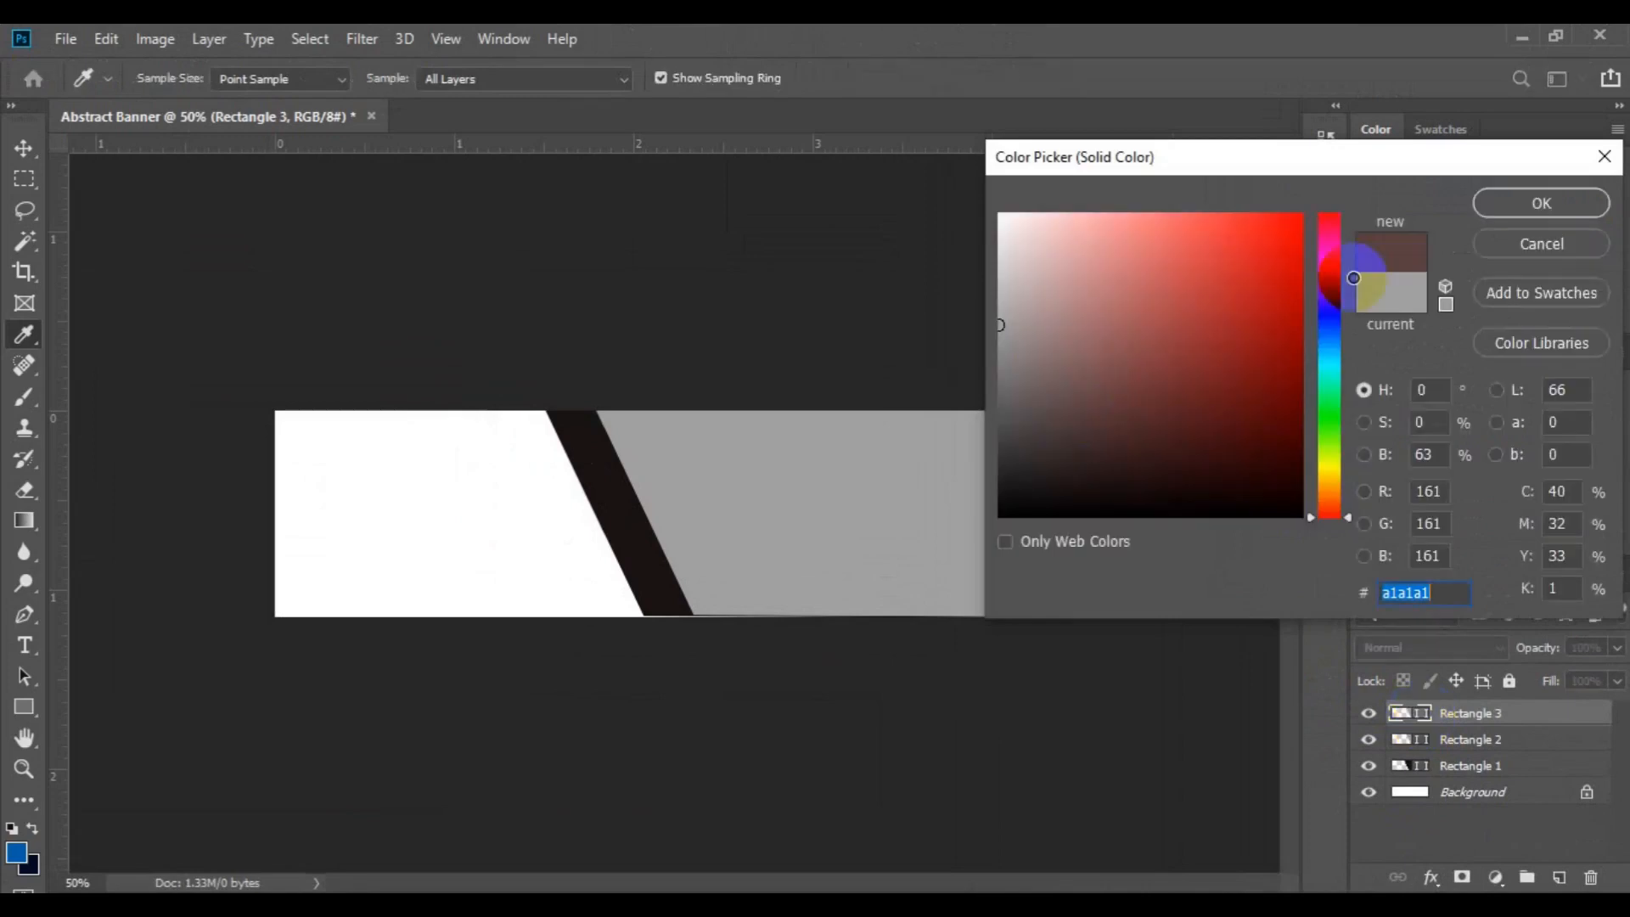
pyautogui.click(1520, 202)
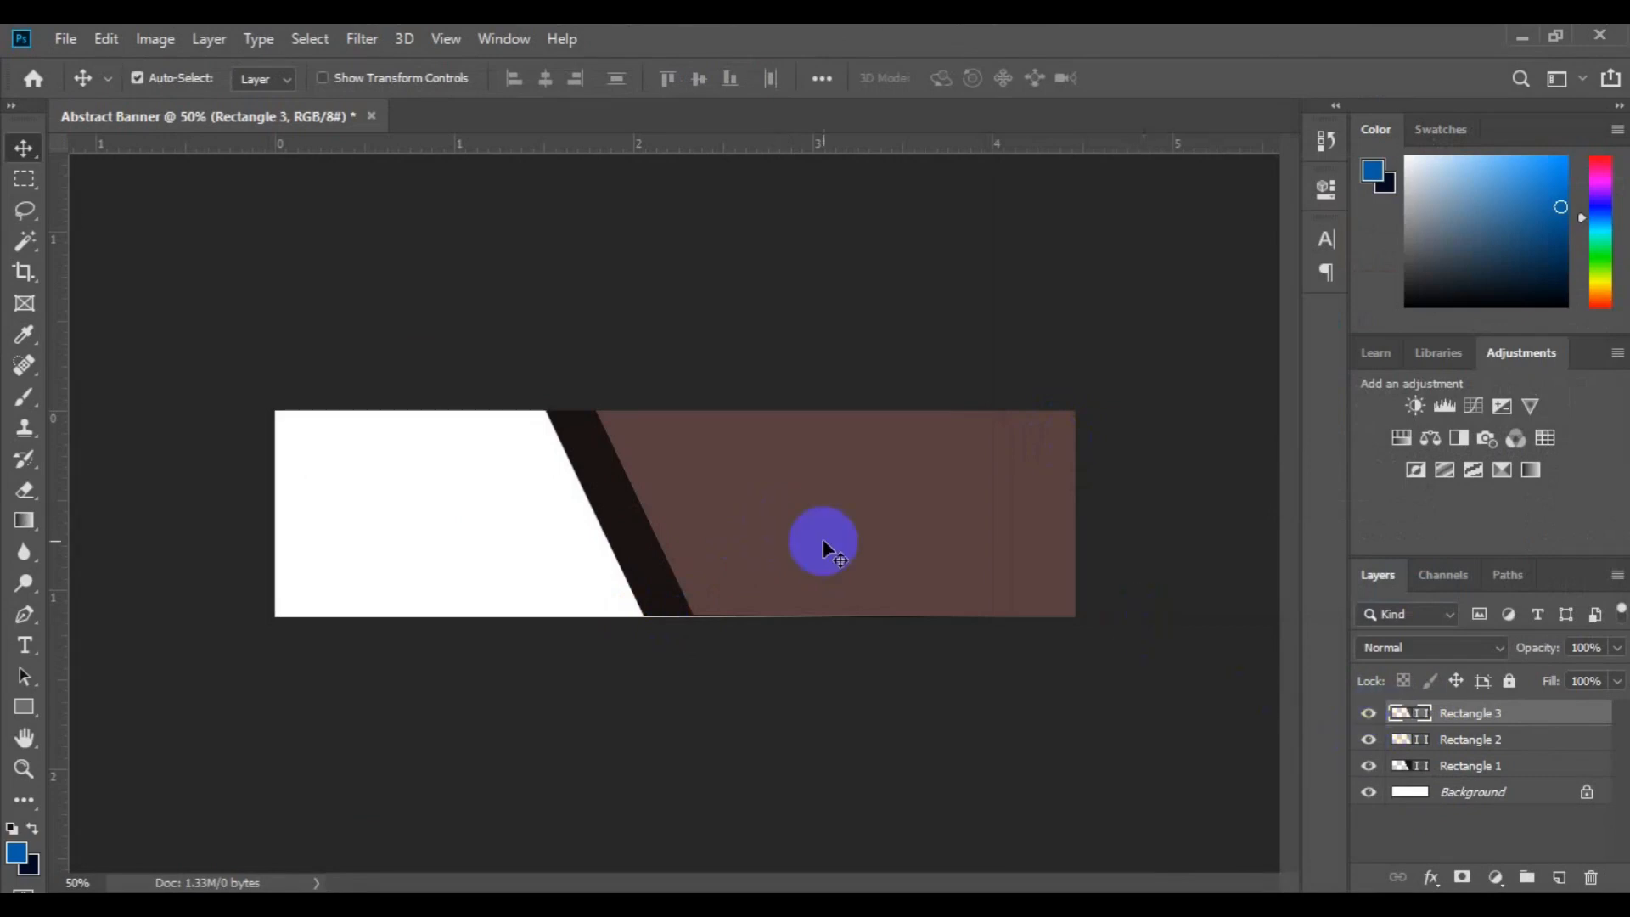
pyautogui.moveTo(817, 522); pyautogui.dragTo(835, 526)
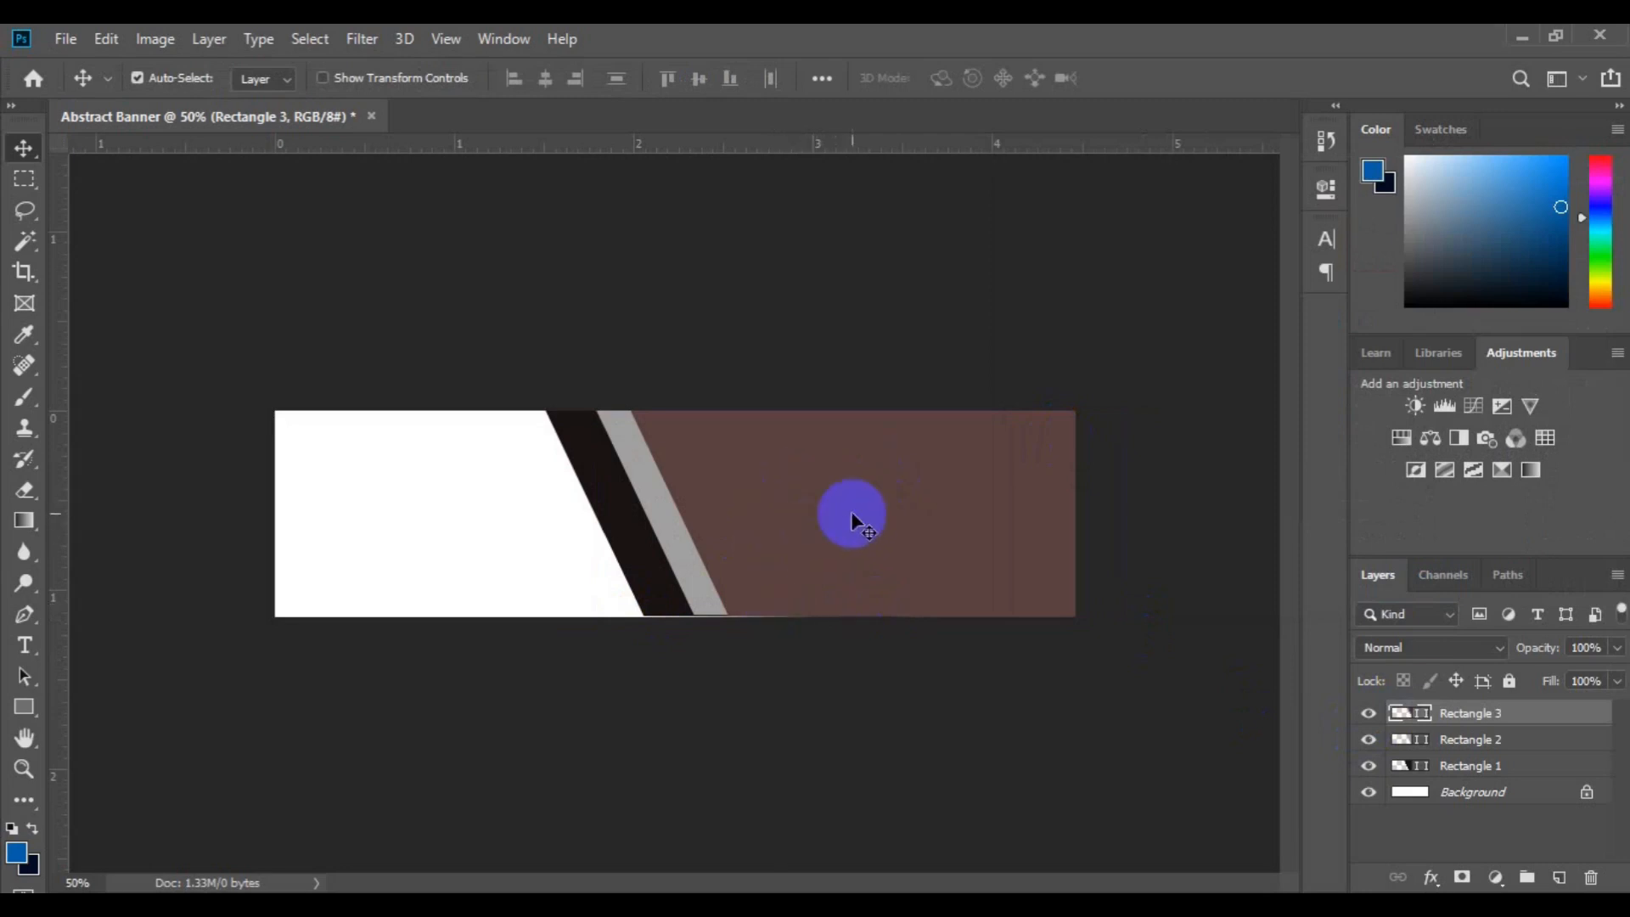
# Select the Background layer and set up the Pen tool in Shape mode with a dark gray fill
pyautogui.click(1459, 800)
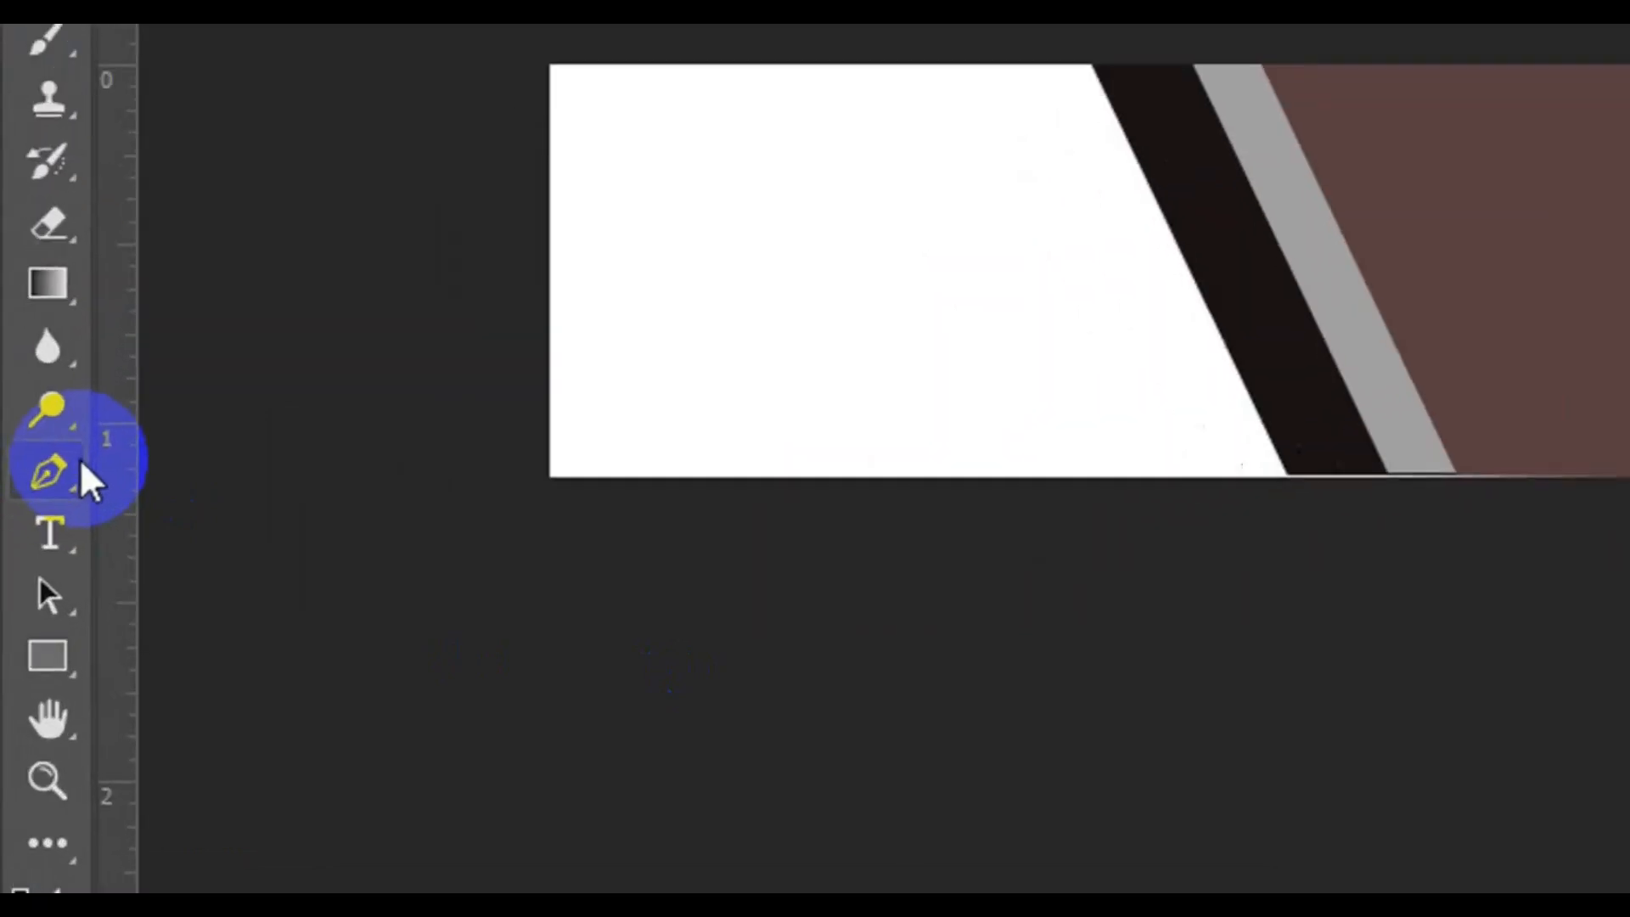
pyautogui.click(37, 613)
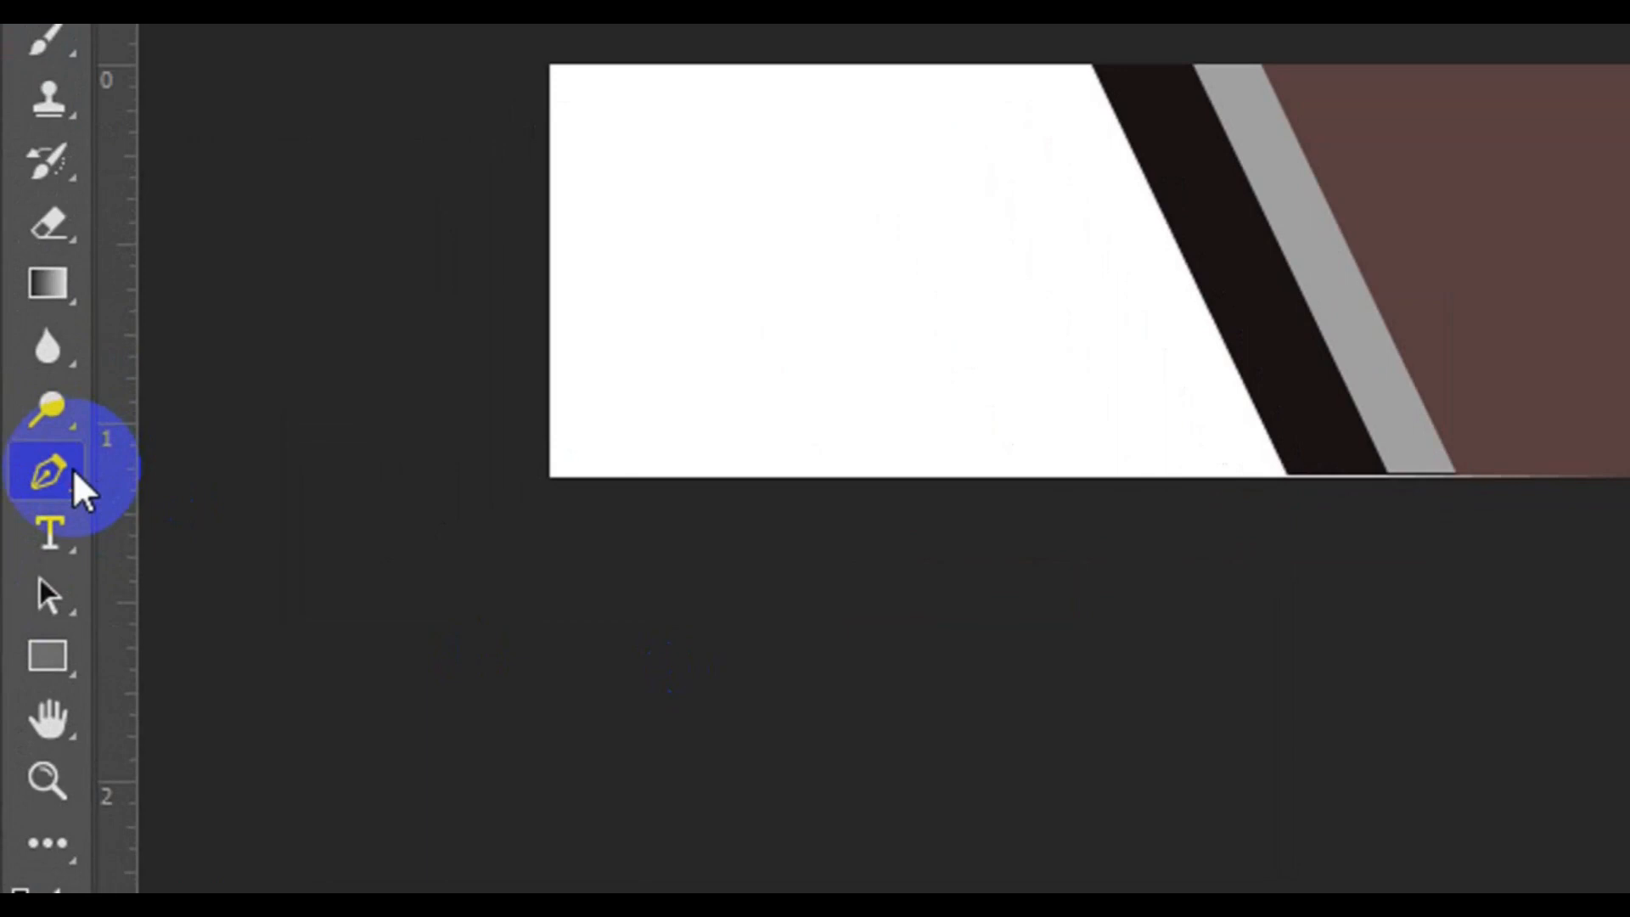
pyautogui.rightClick(73, 466)
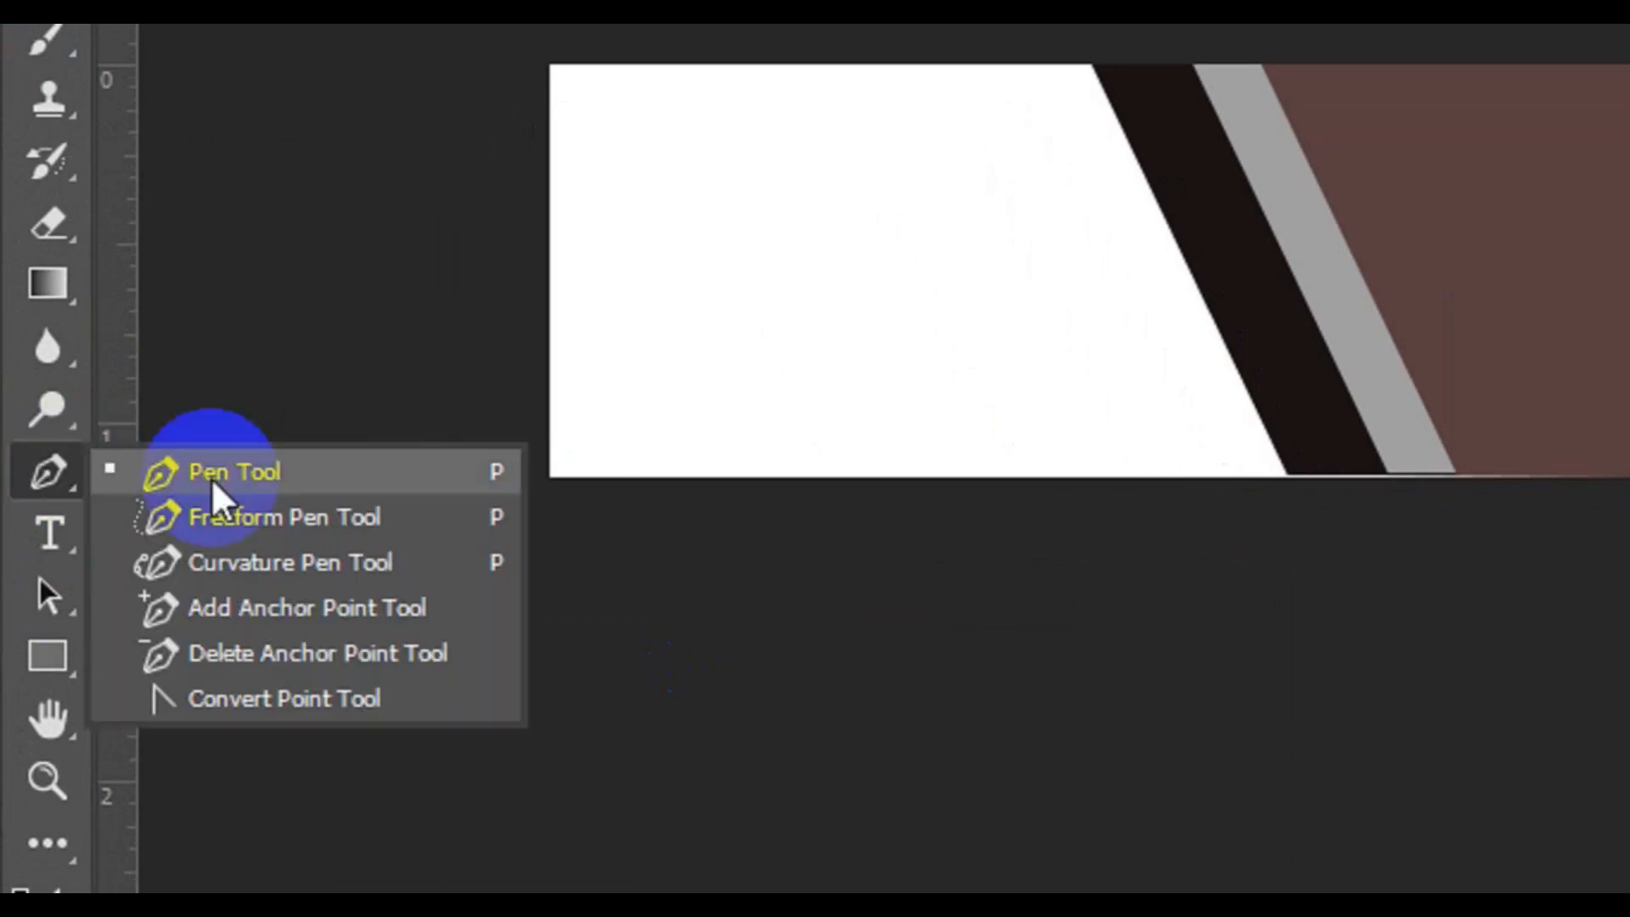
pyautogui.click(222, 490)
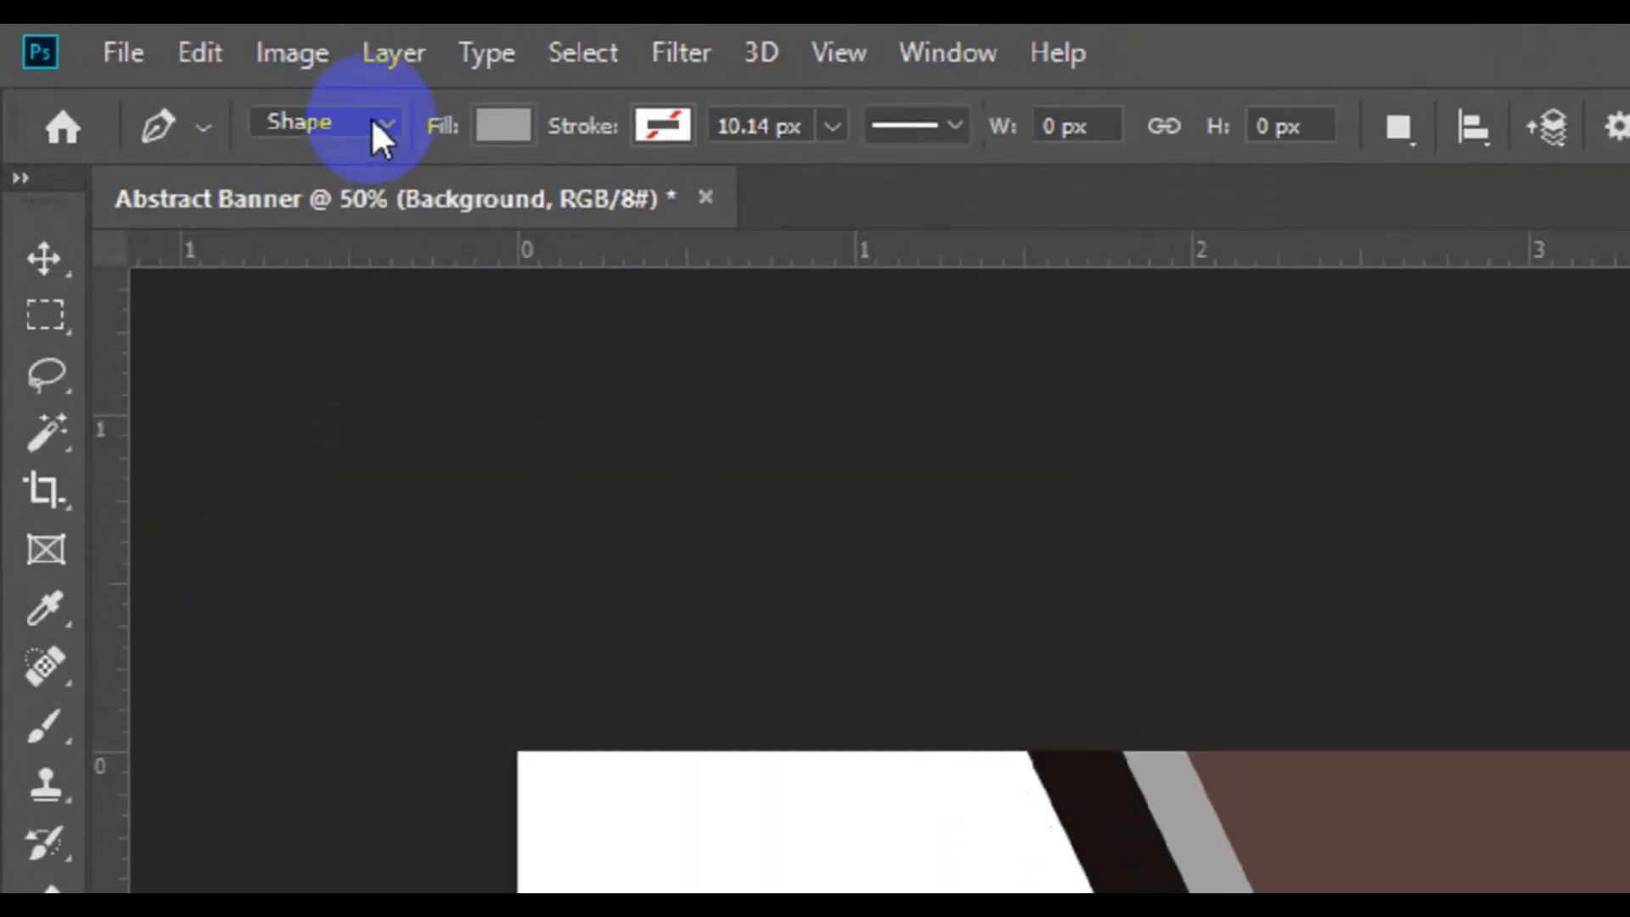
pyautogui.click(408, 130)
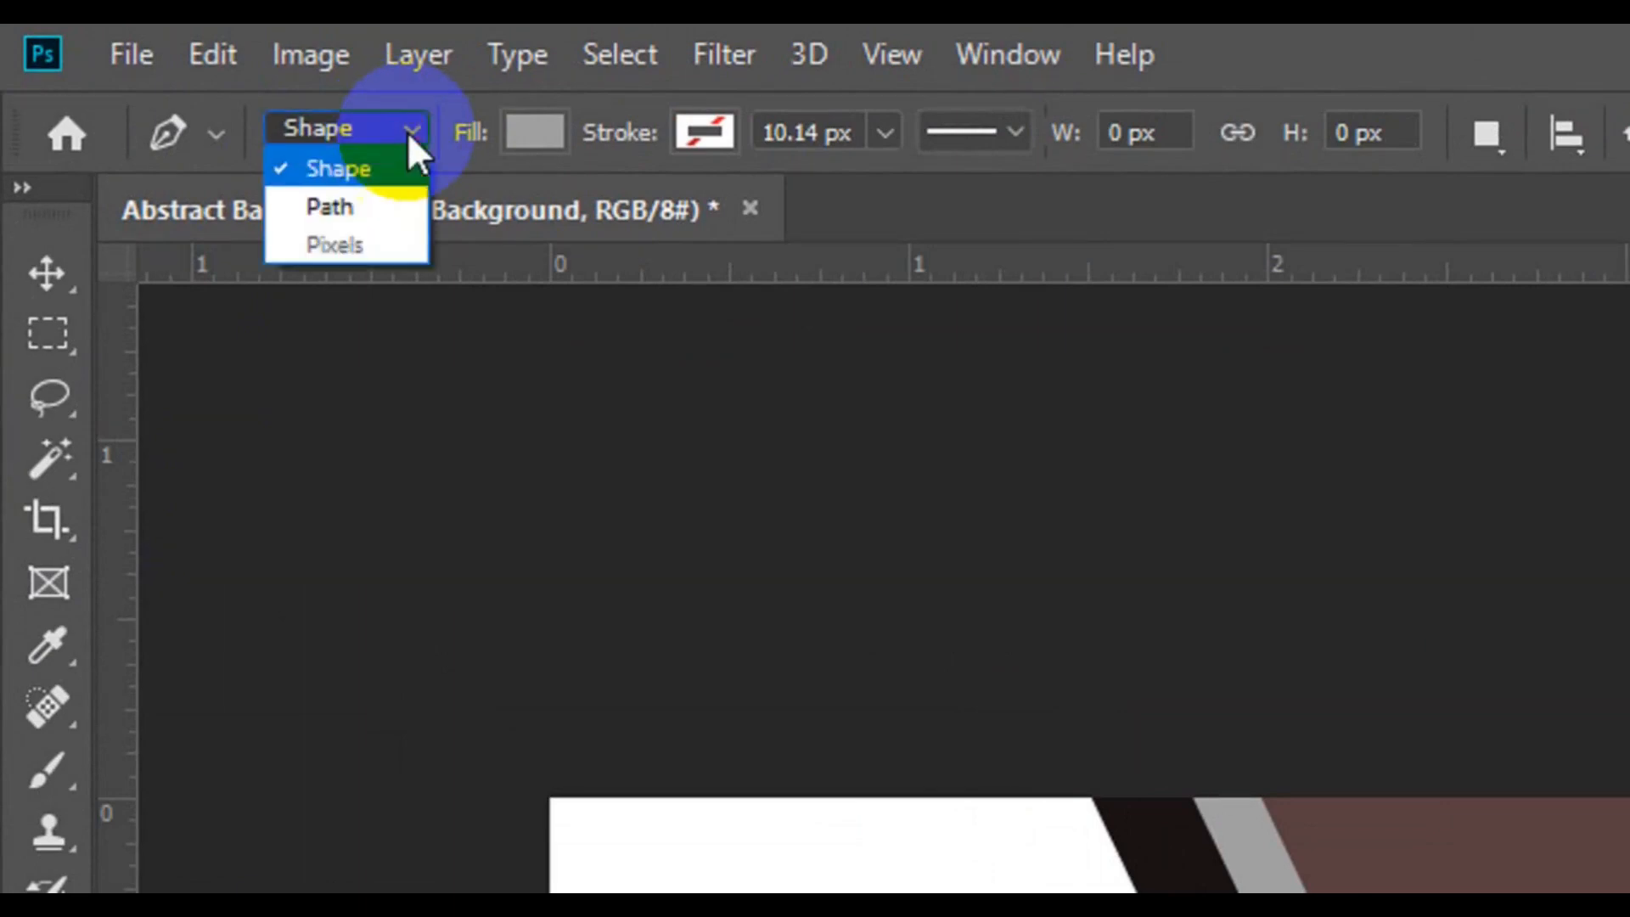
pyautogui.click(393, 169)
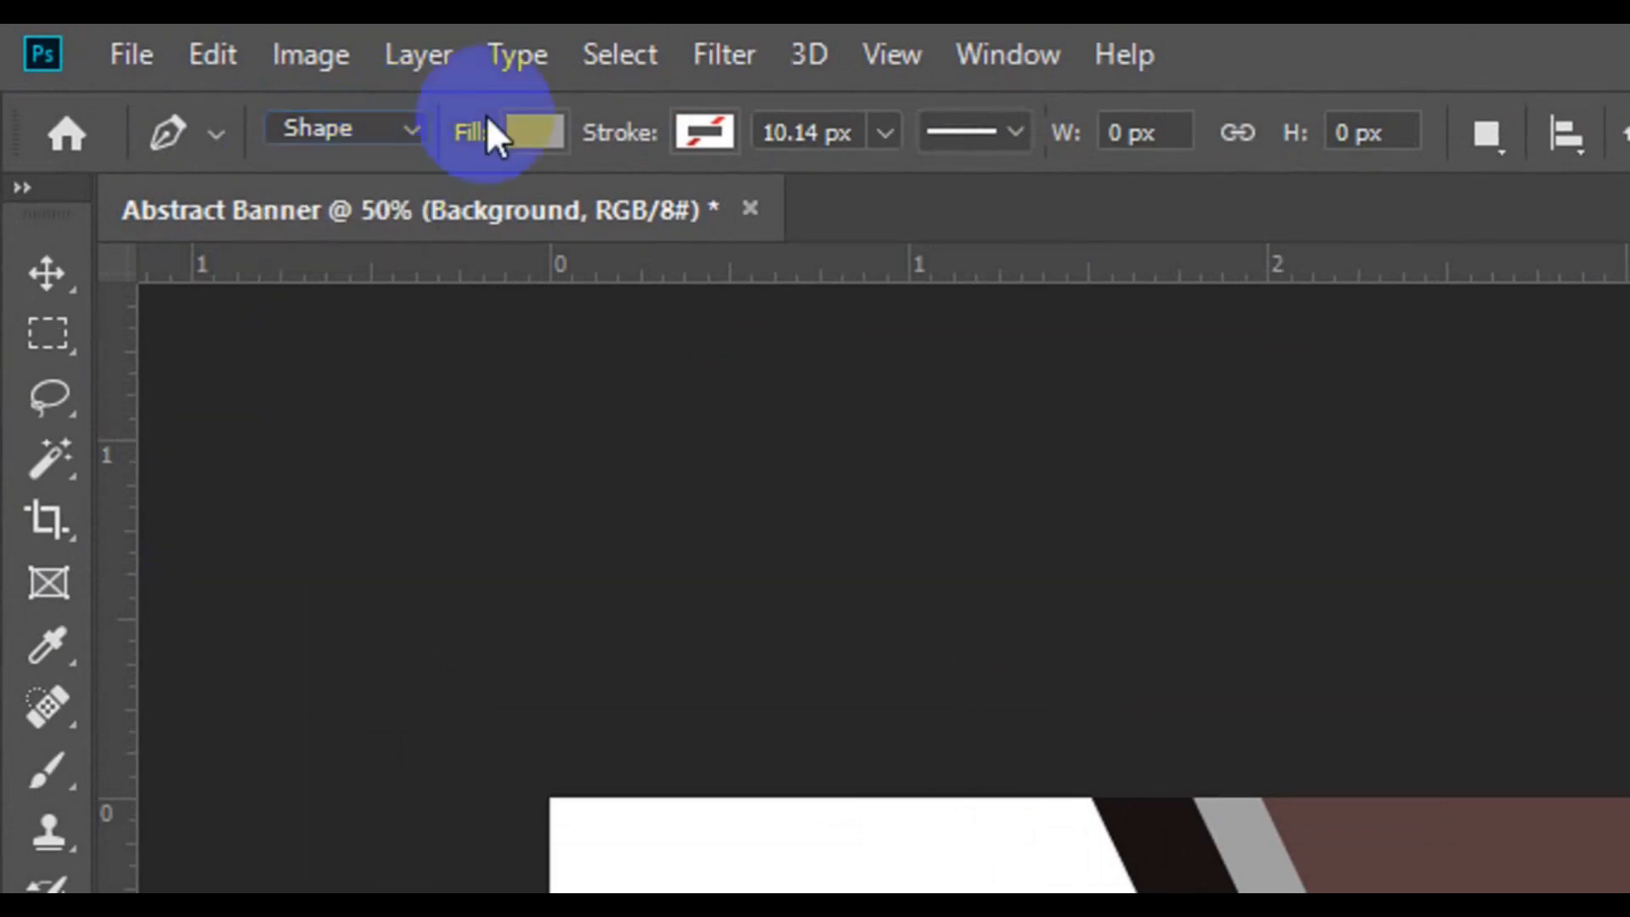
pyautogui.click(550, 129)
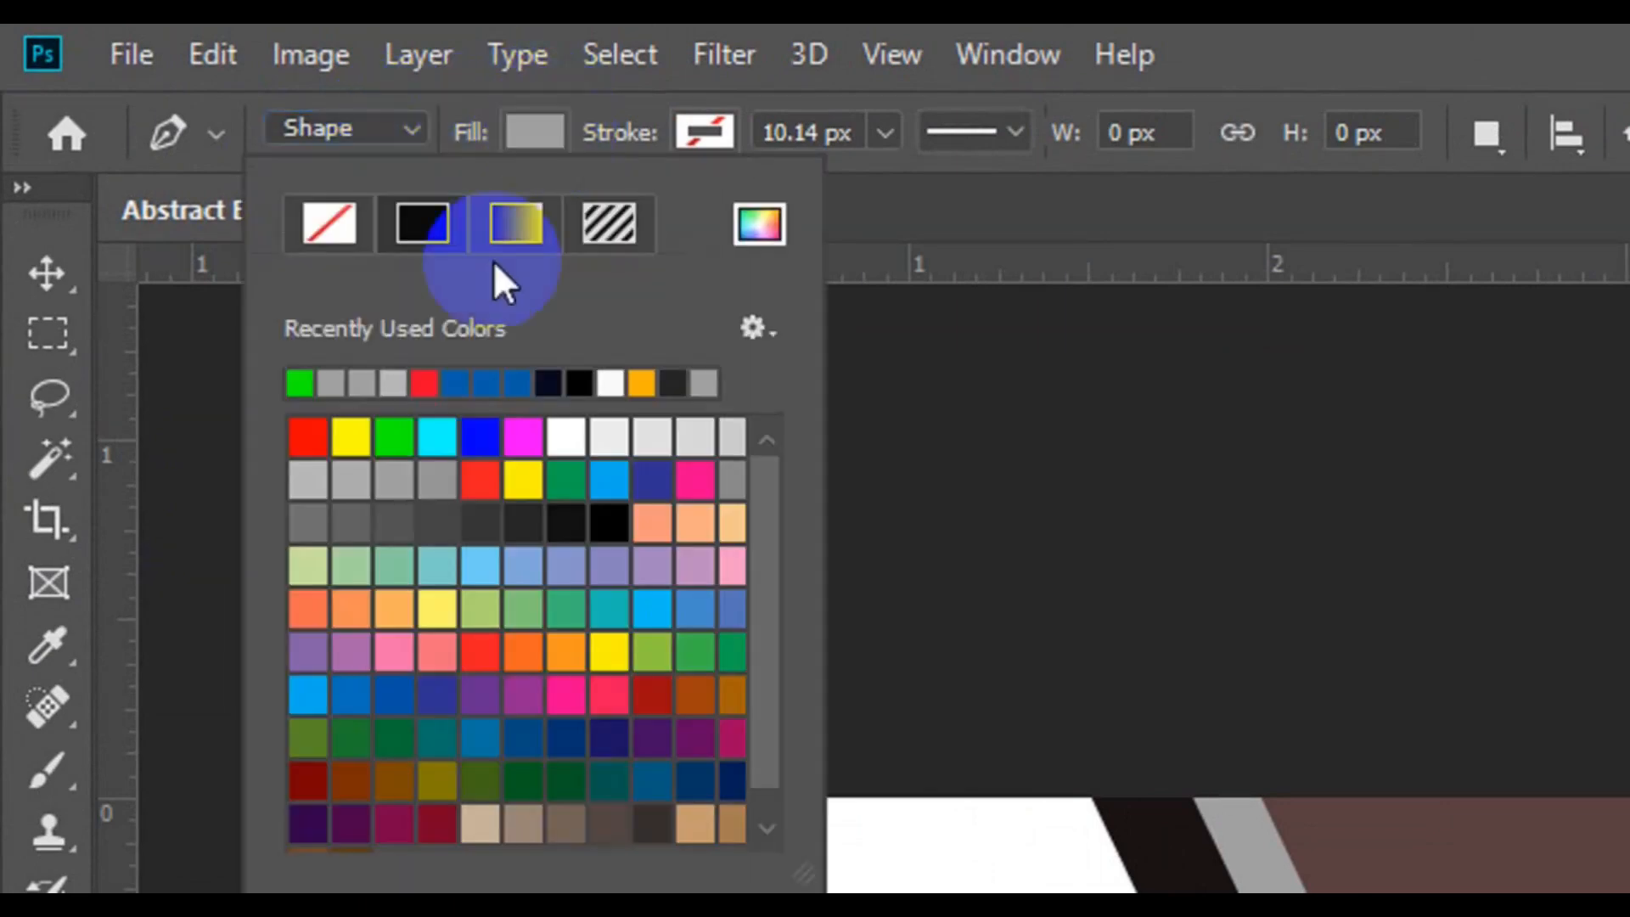
pyautogui.click(433, 520)
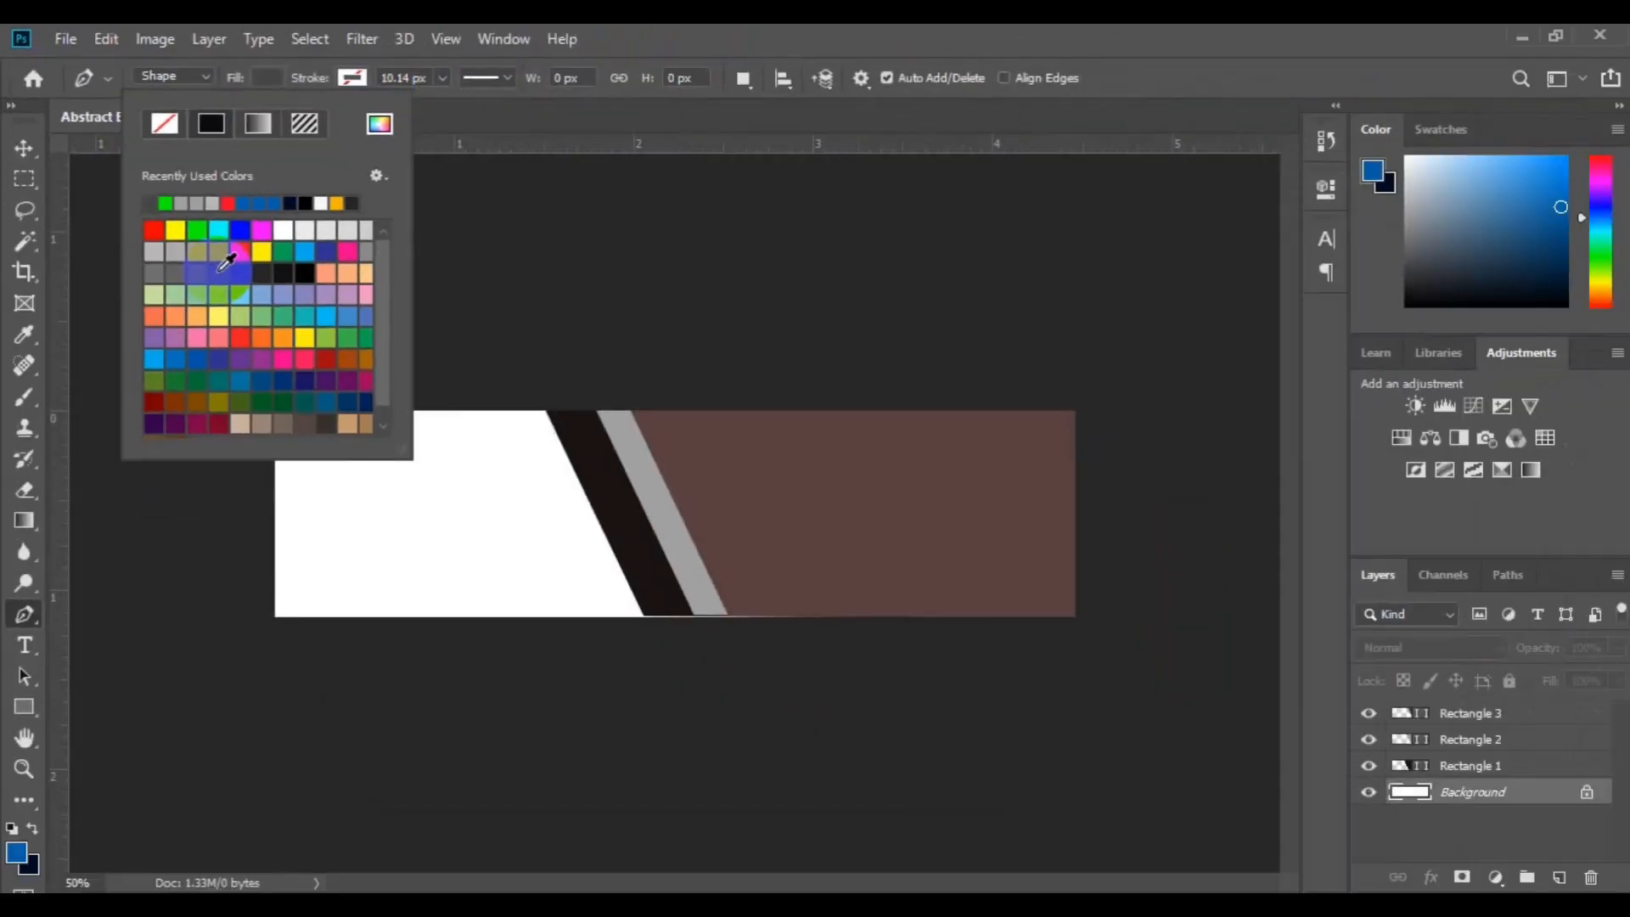
# Draw a closed polygon of about 658 by 458 px over the white left area, leaving a small triangle beside the black stripe uncovered
pyautogui.click(545, 407)
pyautogui.click(545, 401)
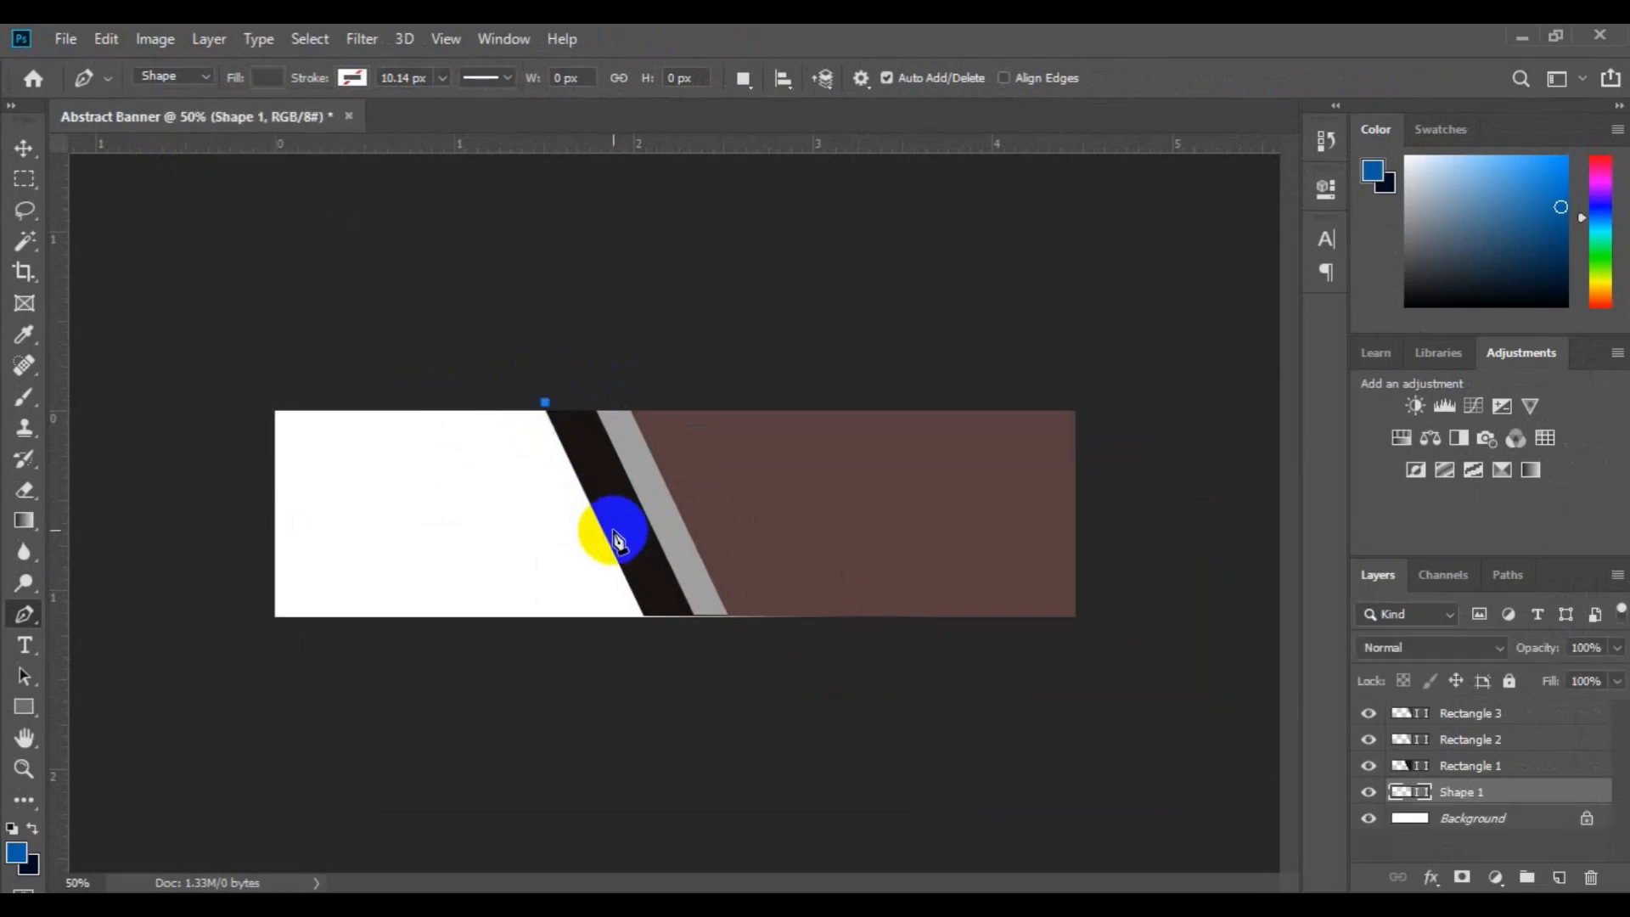
pyautogui.click(614, 550)
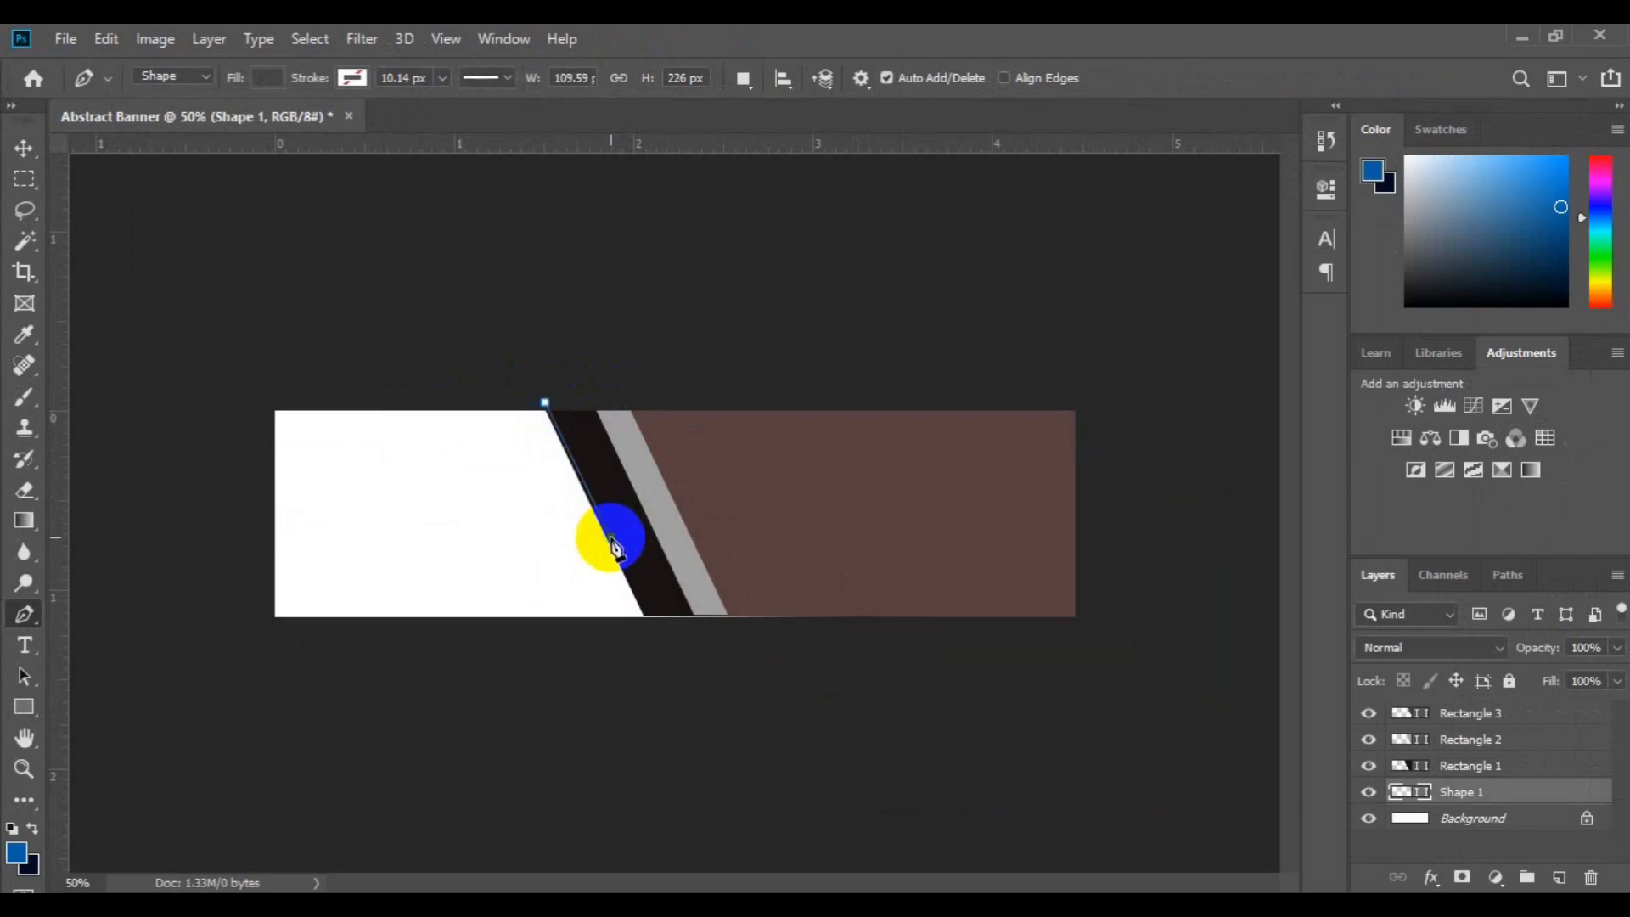
pyautogui.click(533, 618)
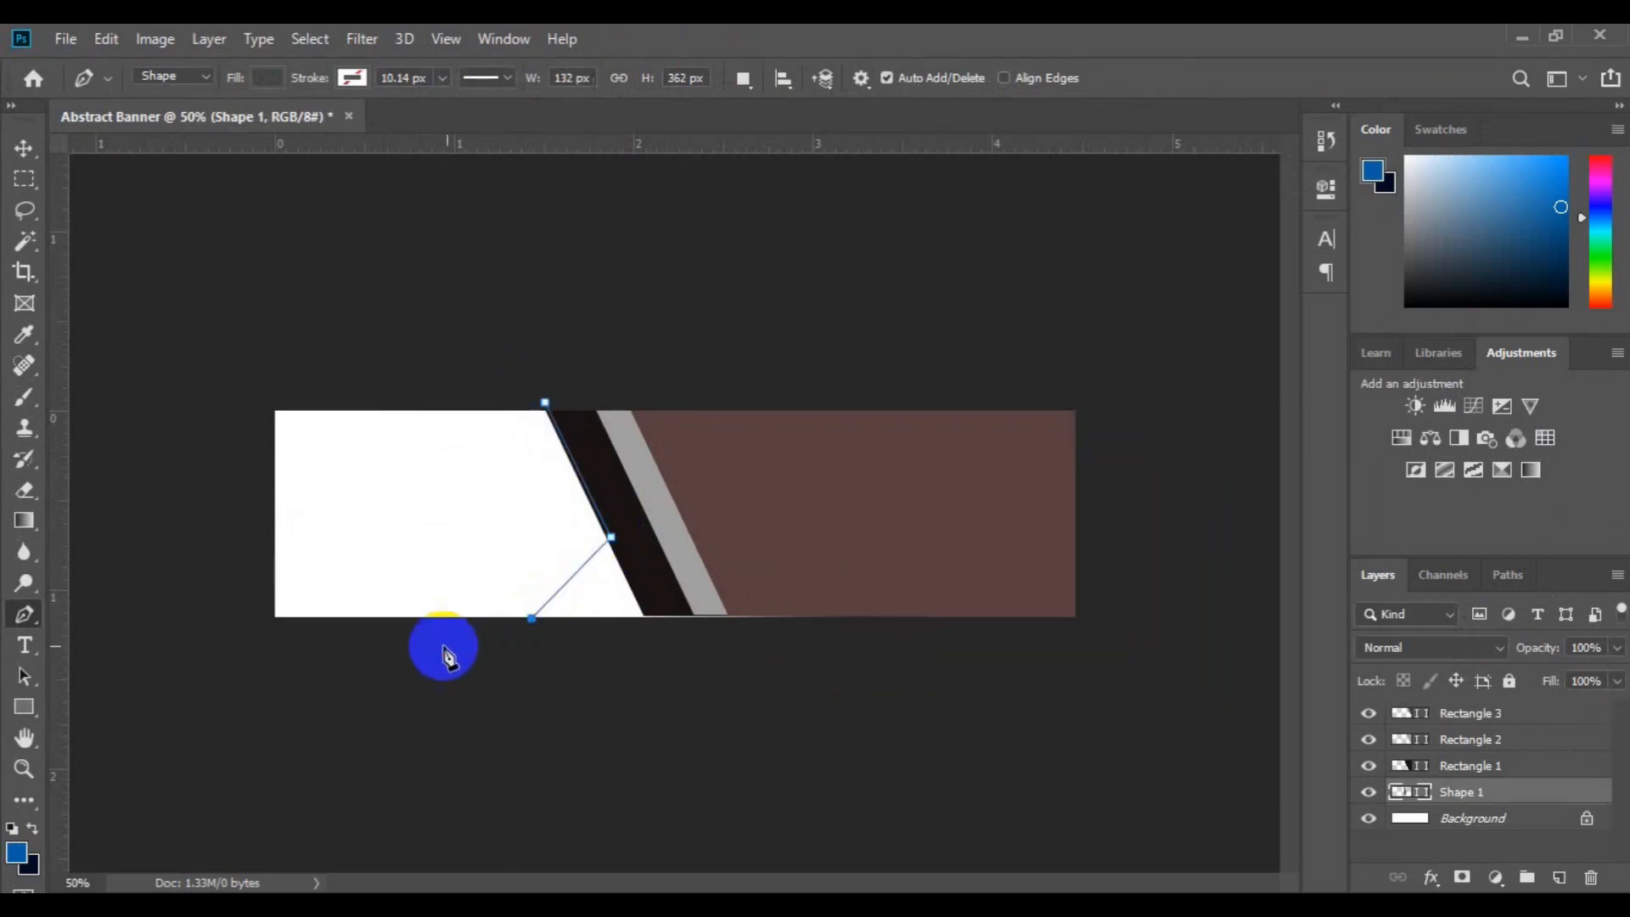
pyautogui.click(291, 641)
pyautogui.click(246, 633)
pyautogui.click(217, 486)
pyautogui.click(235, 415)
pyautogui.click(303, 367)
pyautogui.click(404, 368)
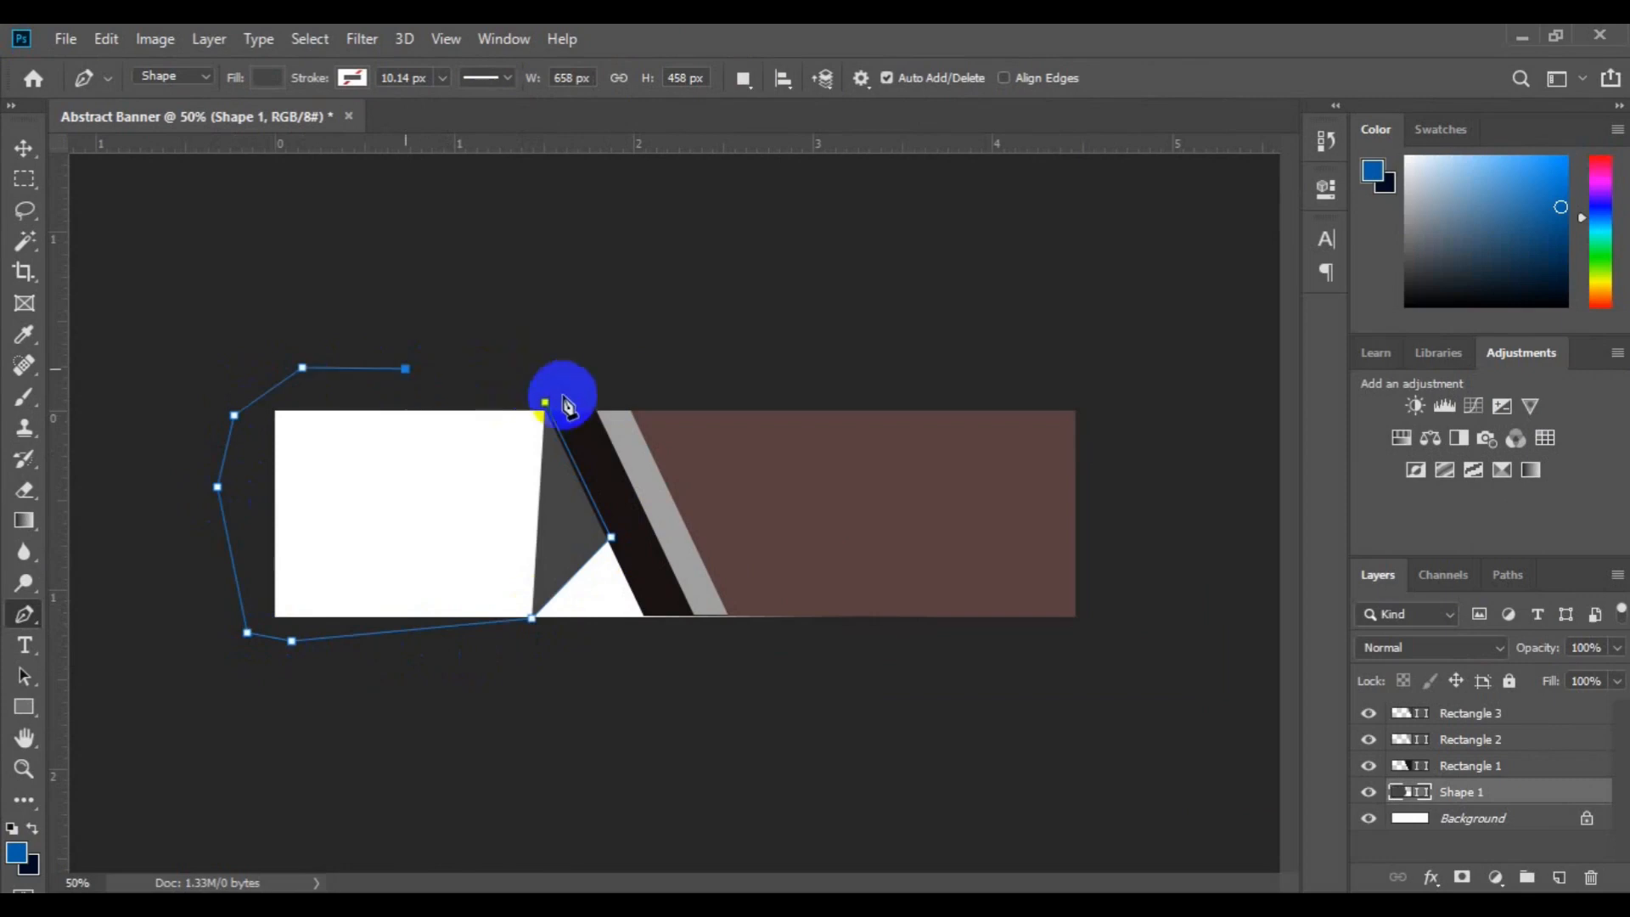
pyautogui.click(546, 403)
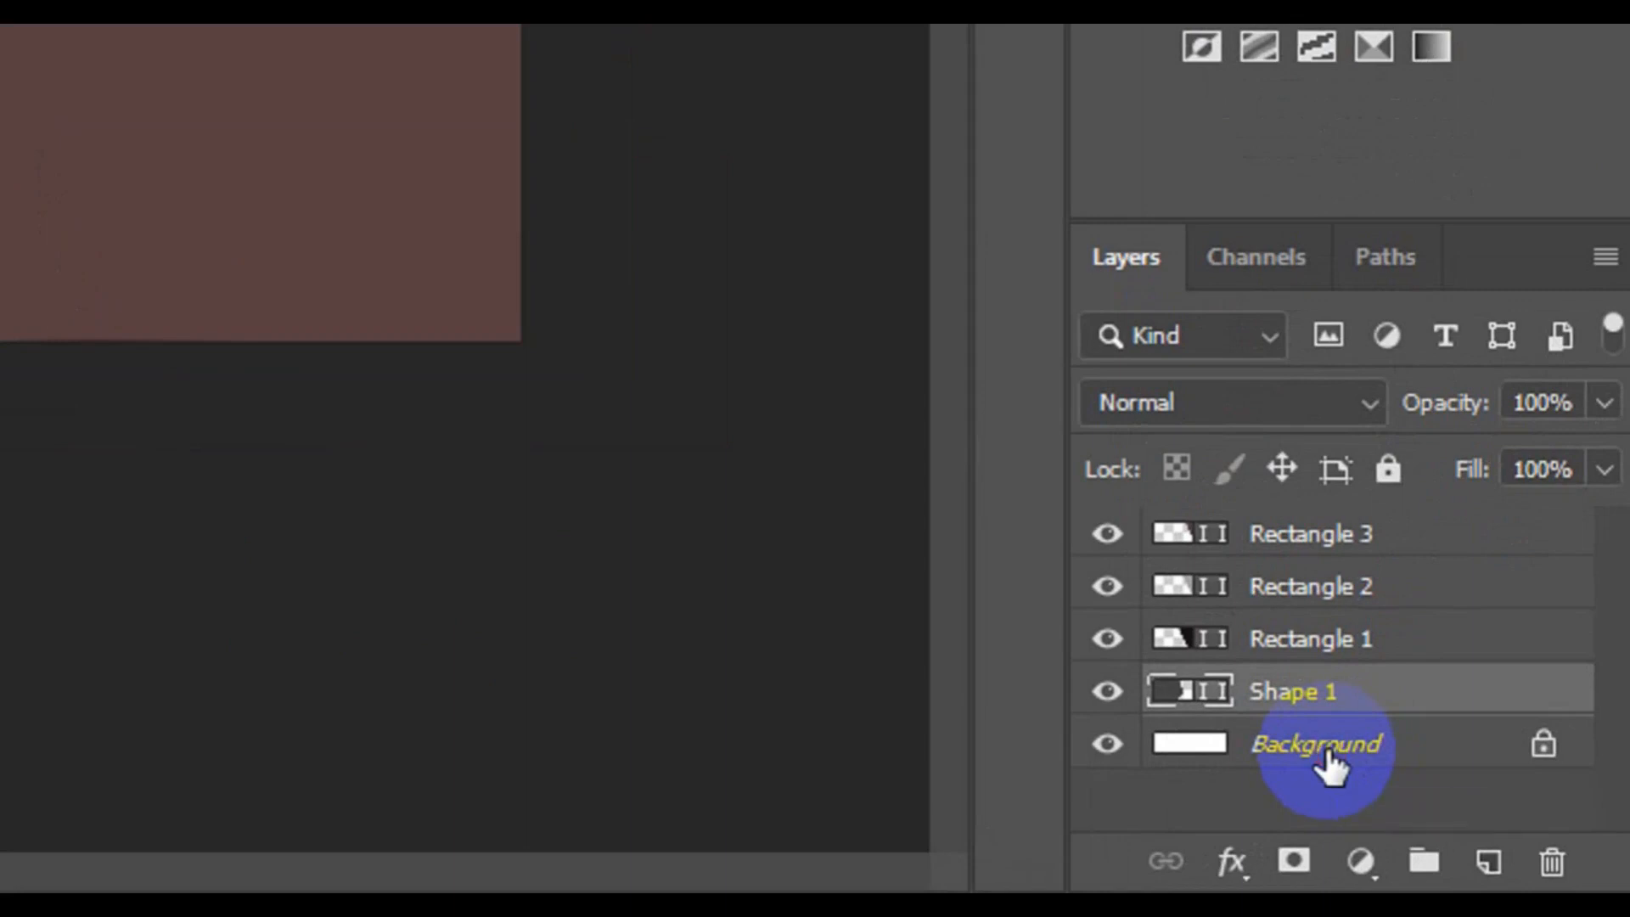
# Draw a closed five-point cyan Pen shape of about 321 by 276 px directly above the Background layer, covering the remaining white triangle
pyautogui.click(1328, 759)
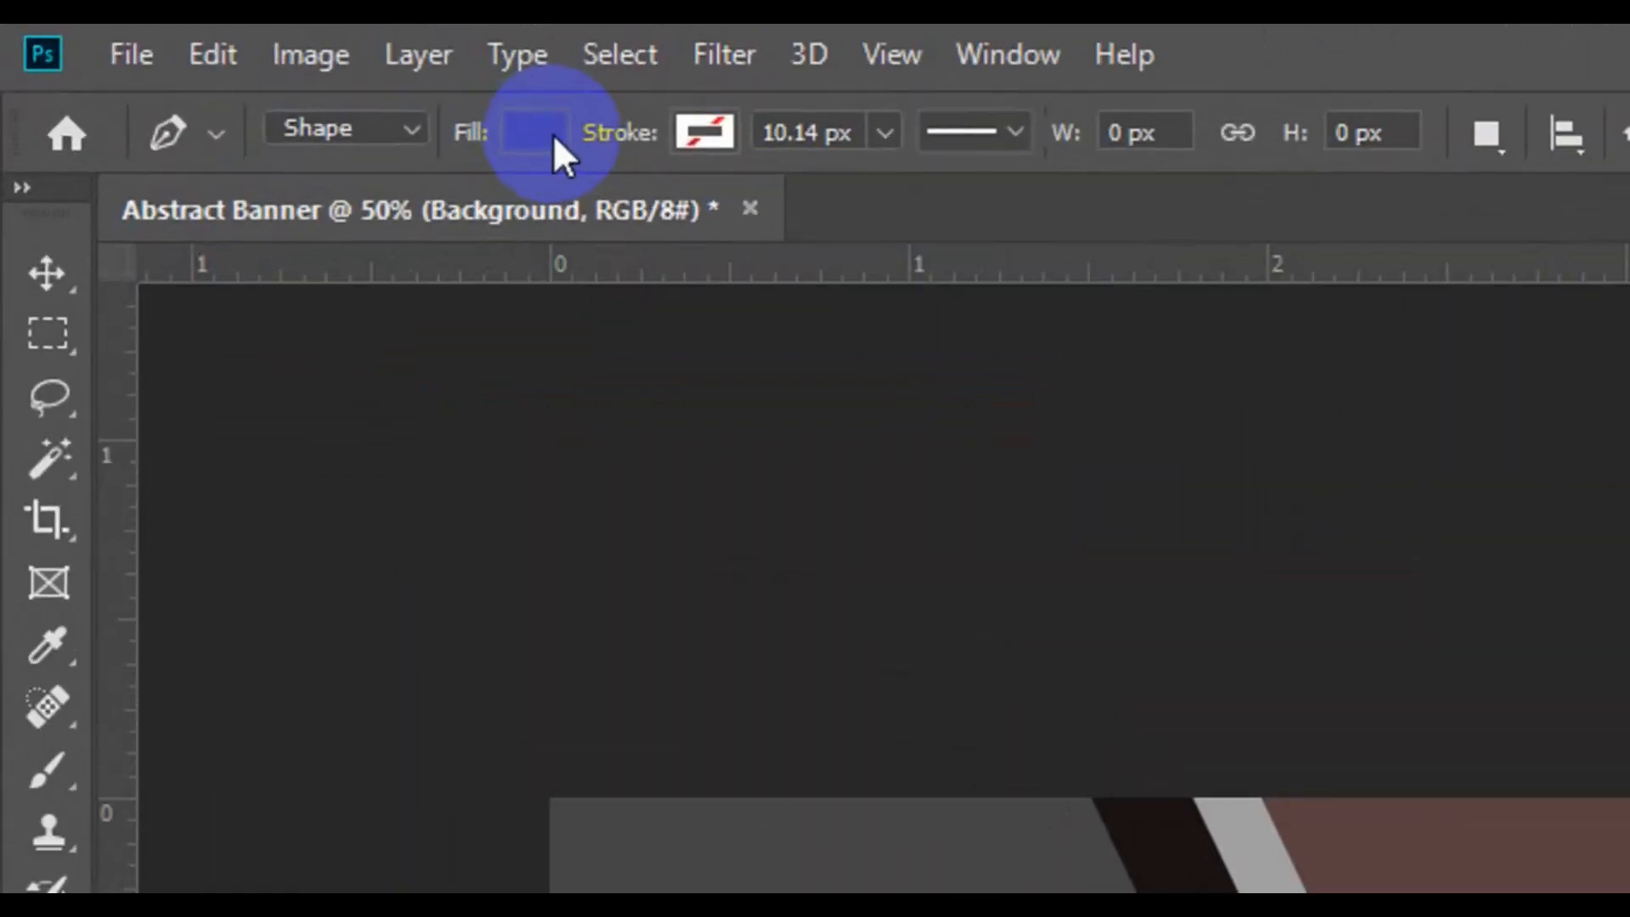
pyautogui.click(553, 135)
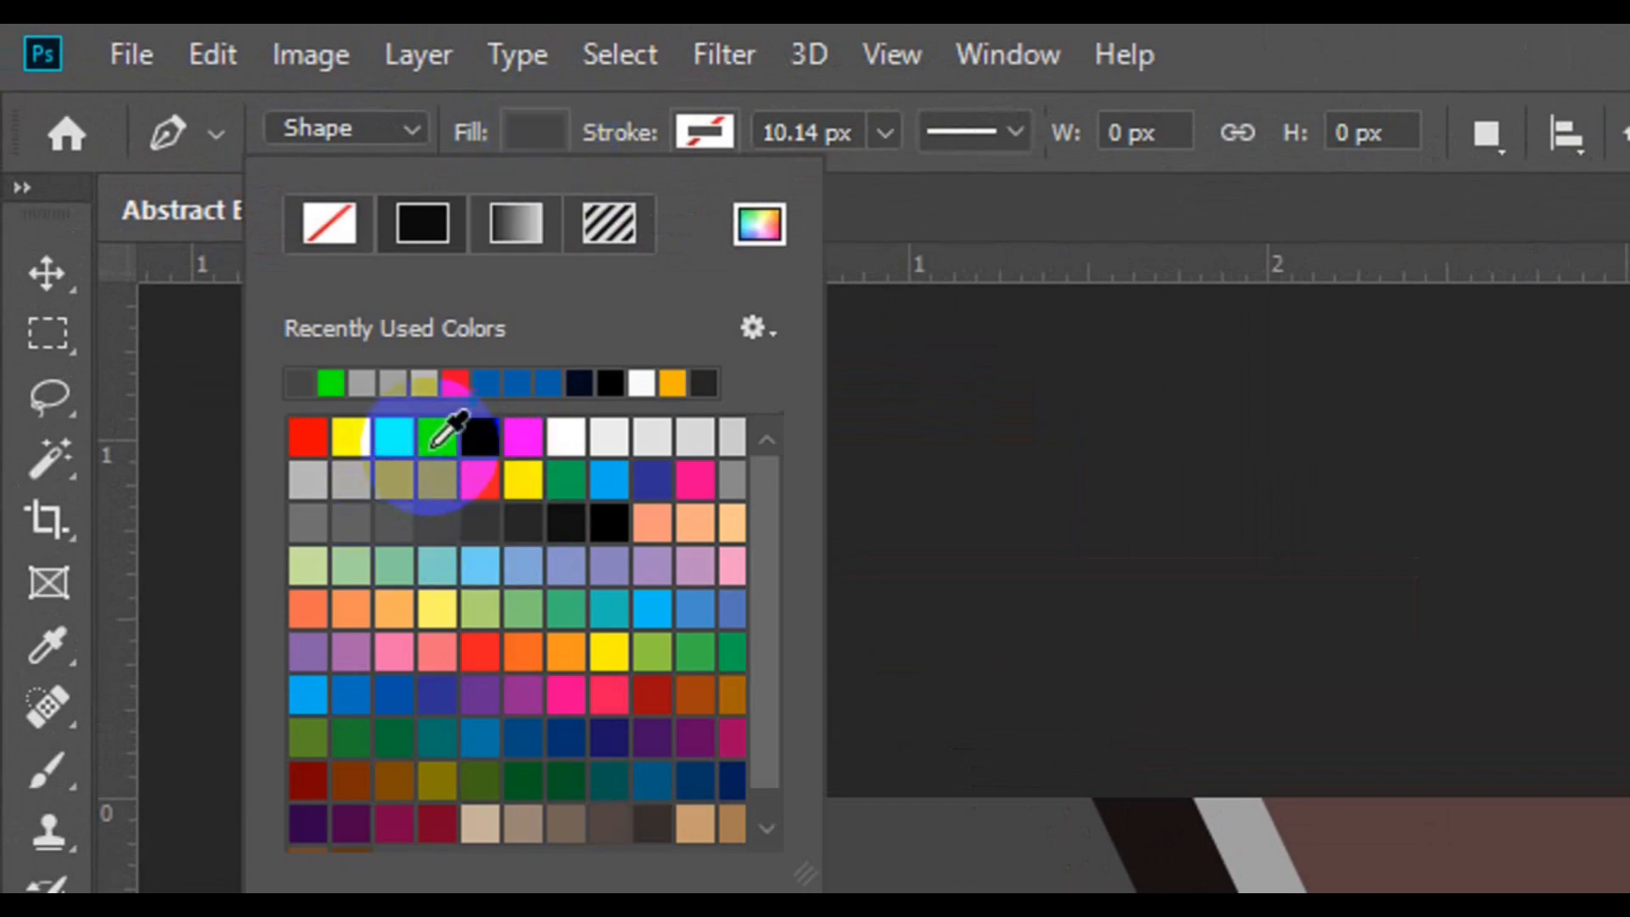
pyautogui.click(399, 436)
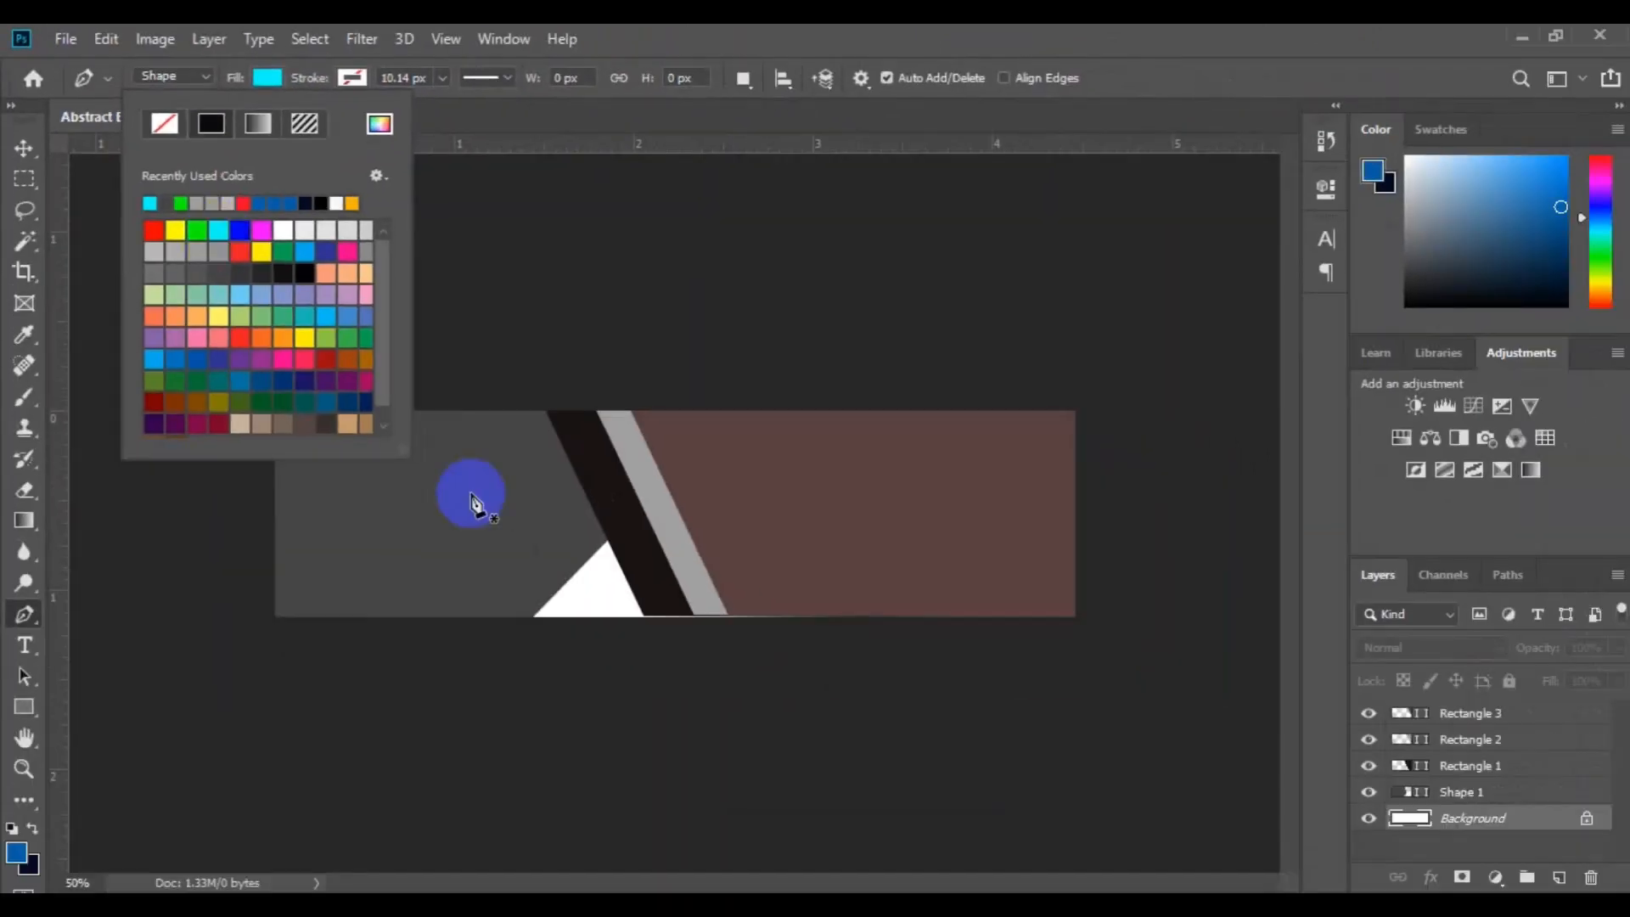
pyautogui.click(505, 644)
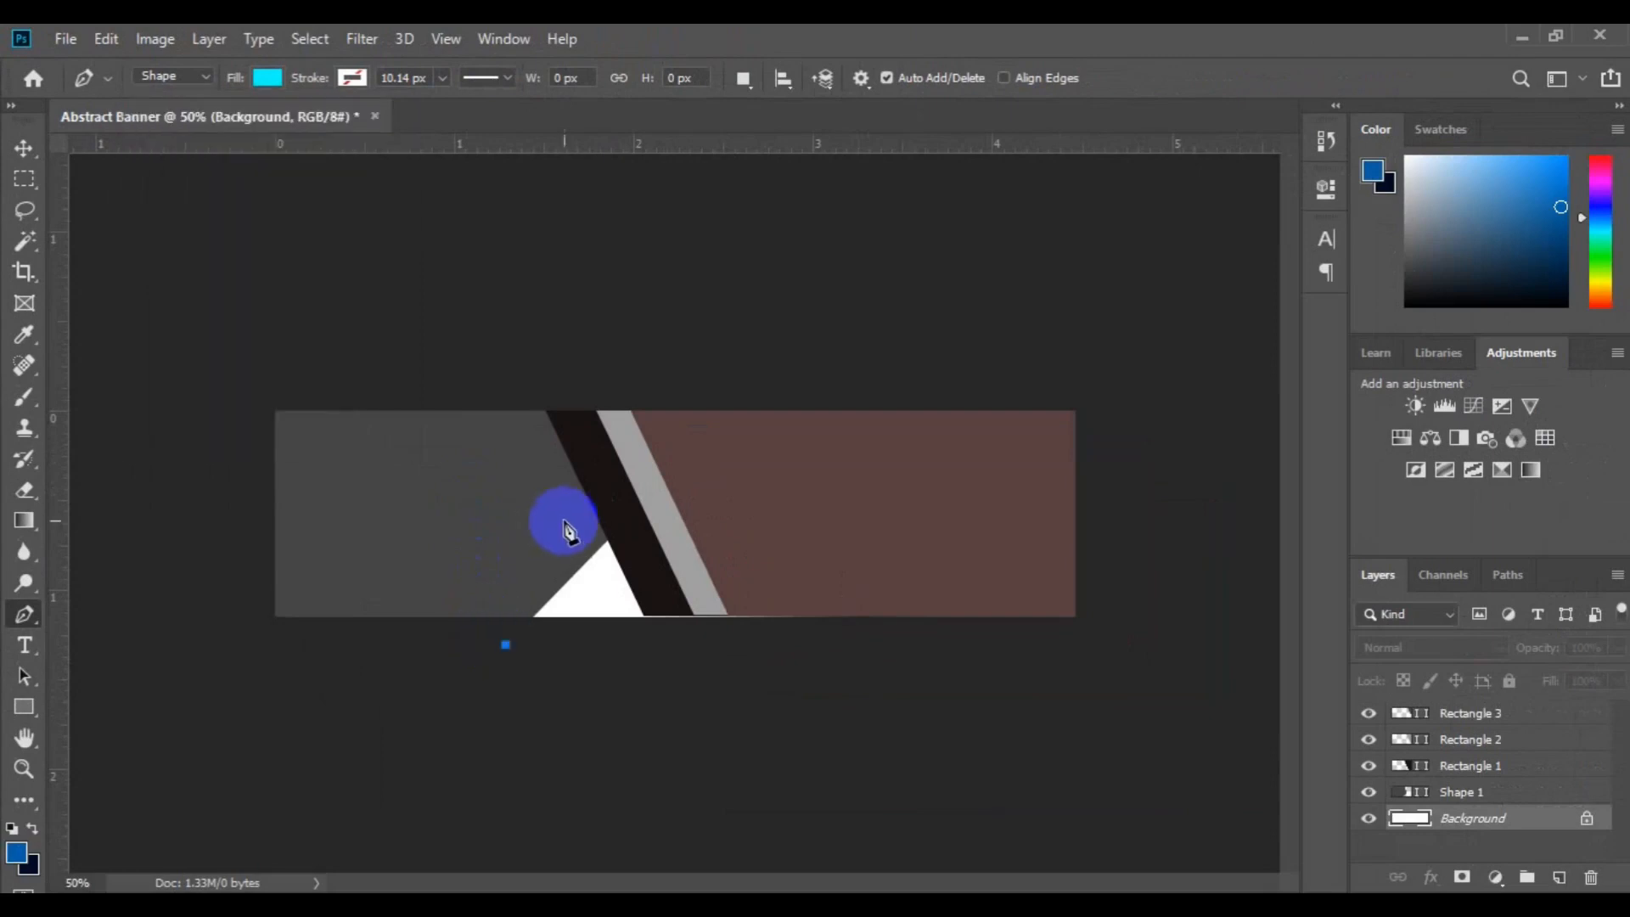
pyautogui.click(564, 520)
pyautogui.click(661, 579)
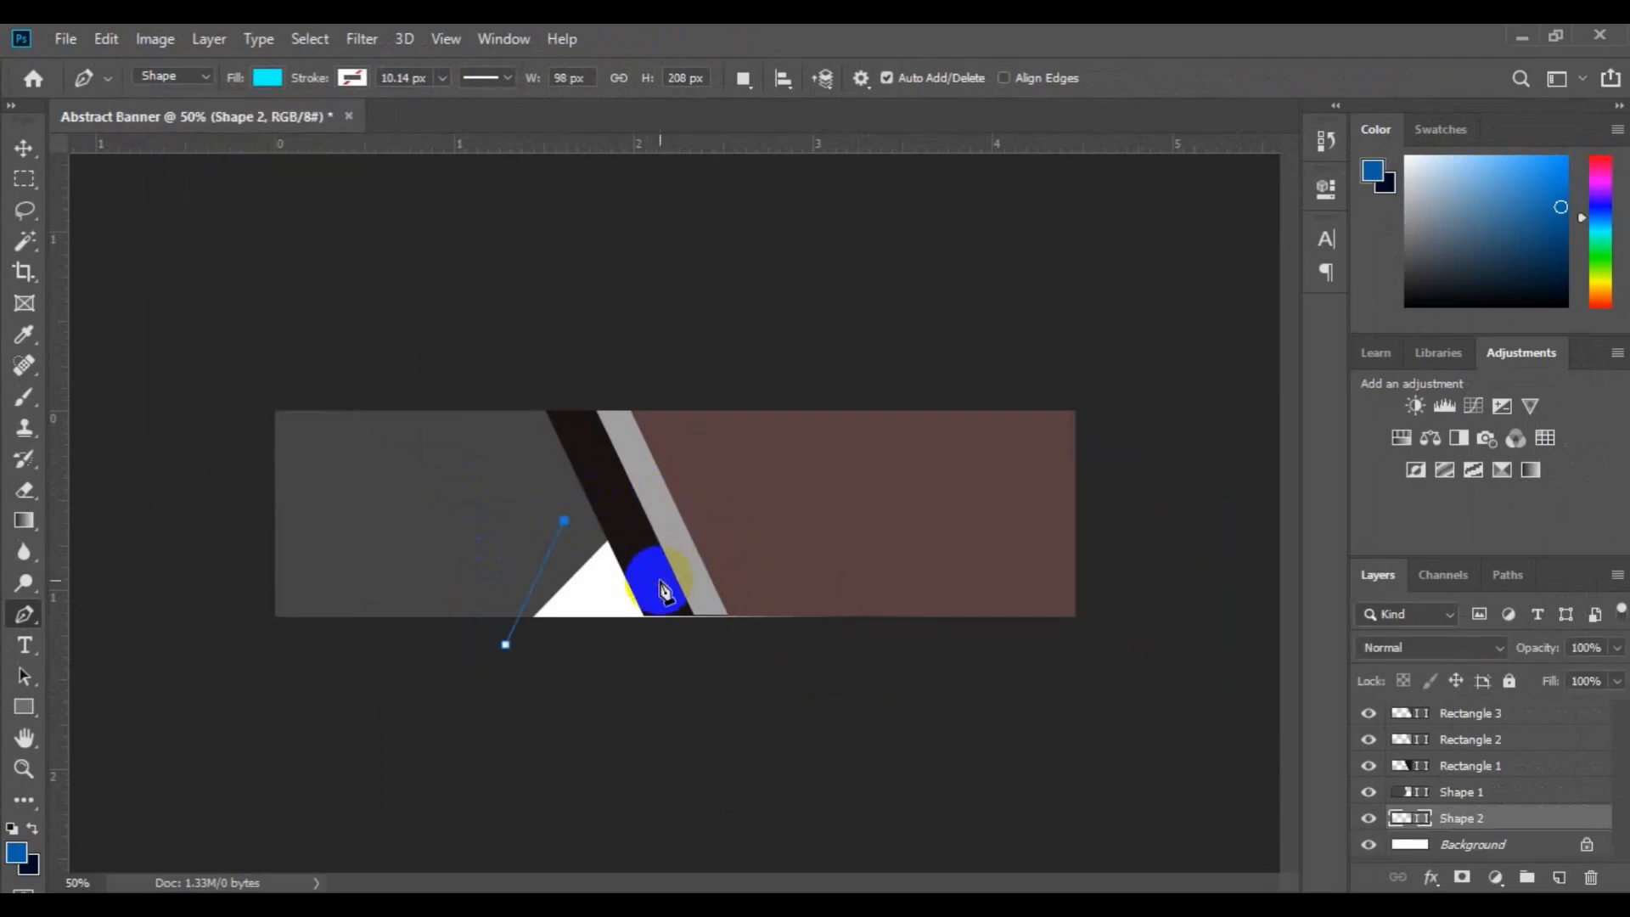
pyautogui.click(697, 683)
pyautogui.click(577, 684)
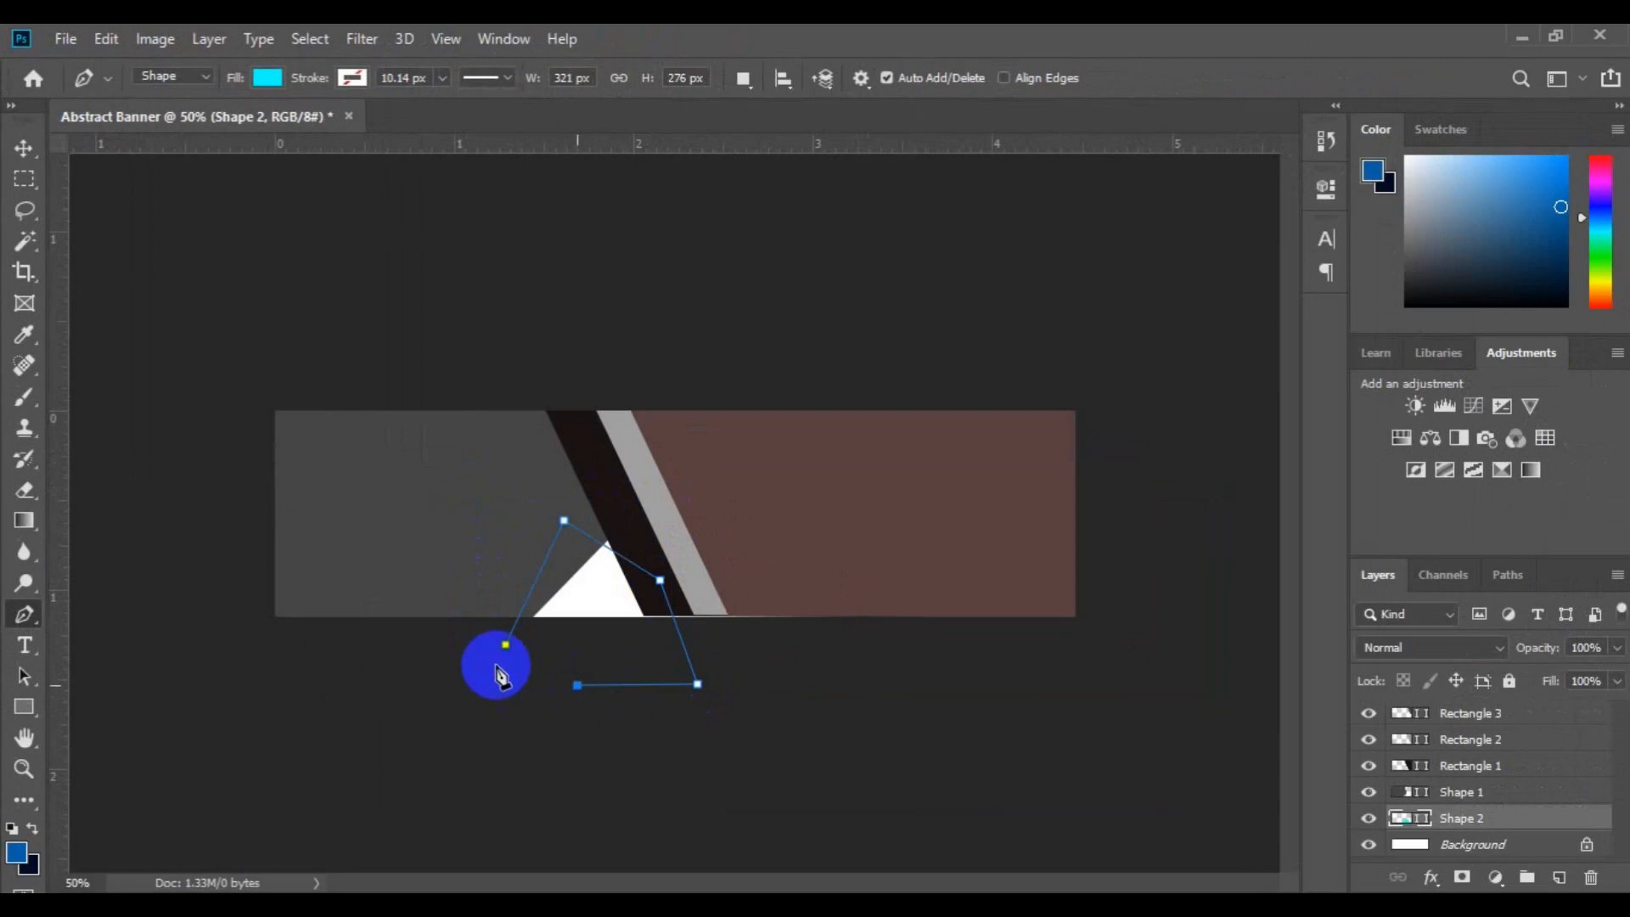
pyautogui.click(505, 645)
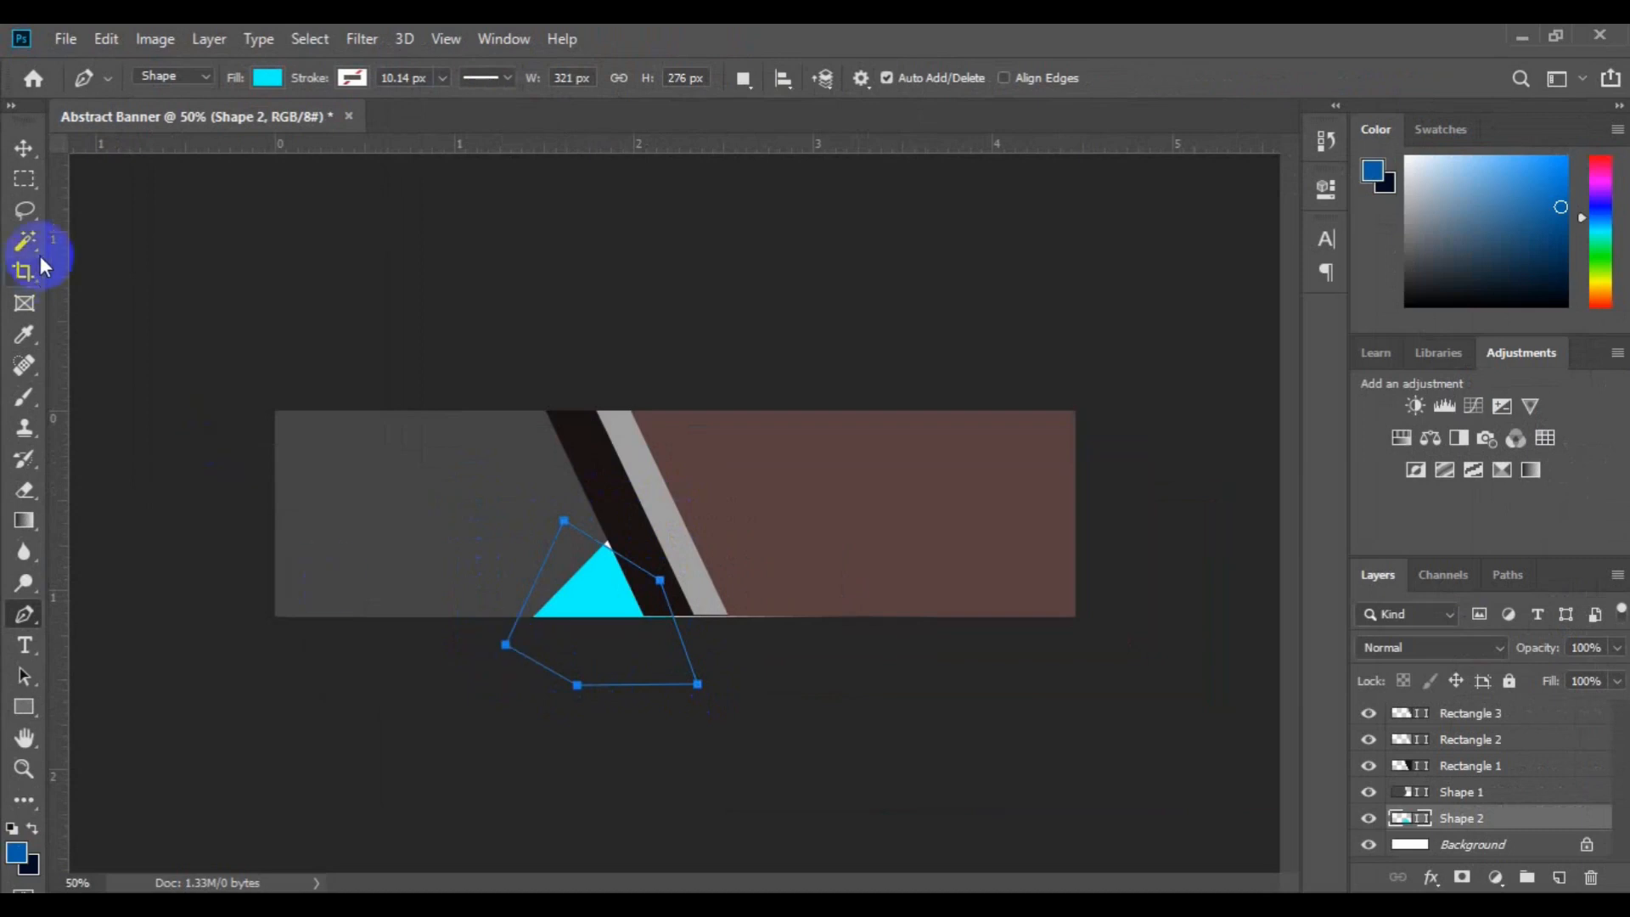
# Select the Rectangle 1, Rectangle 2 and Rectangle 3 layers and scale them up slightly together about their center, closing the white gap beside the cyan triangle
pyautogui.click(24, 149)
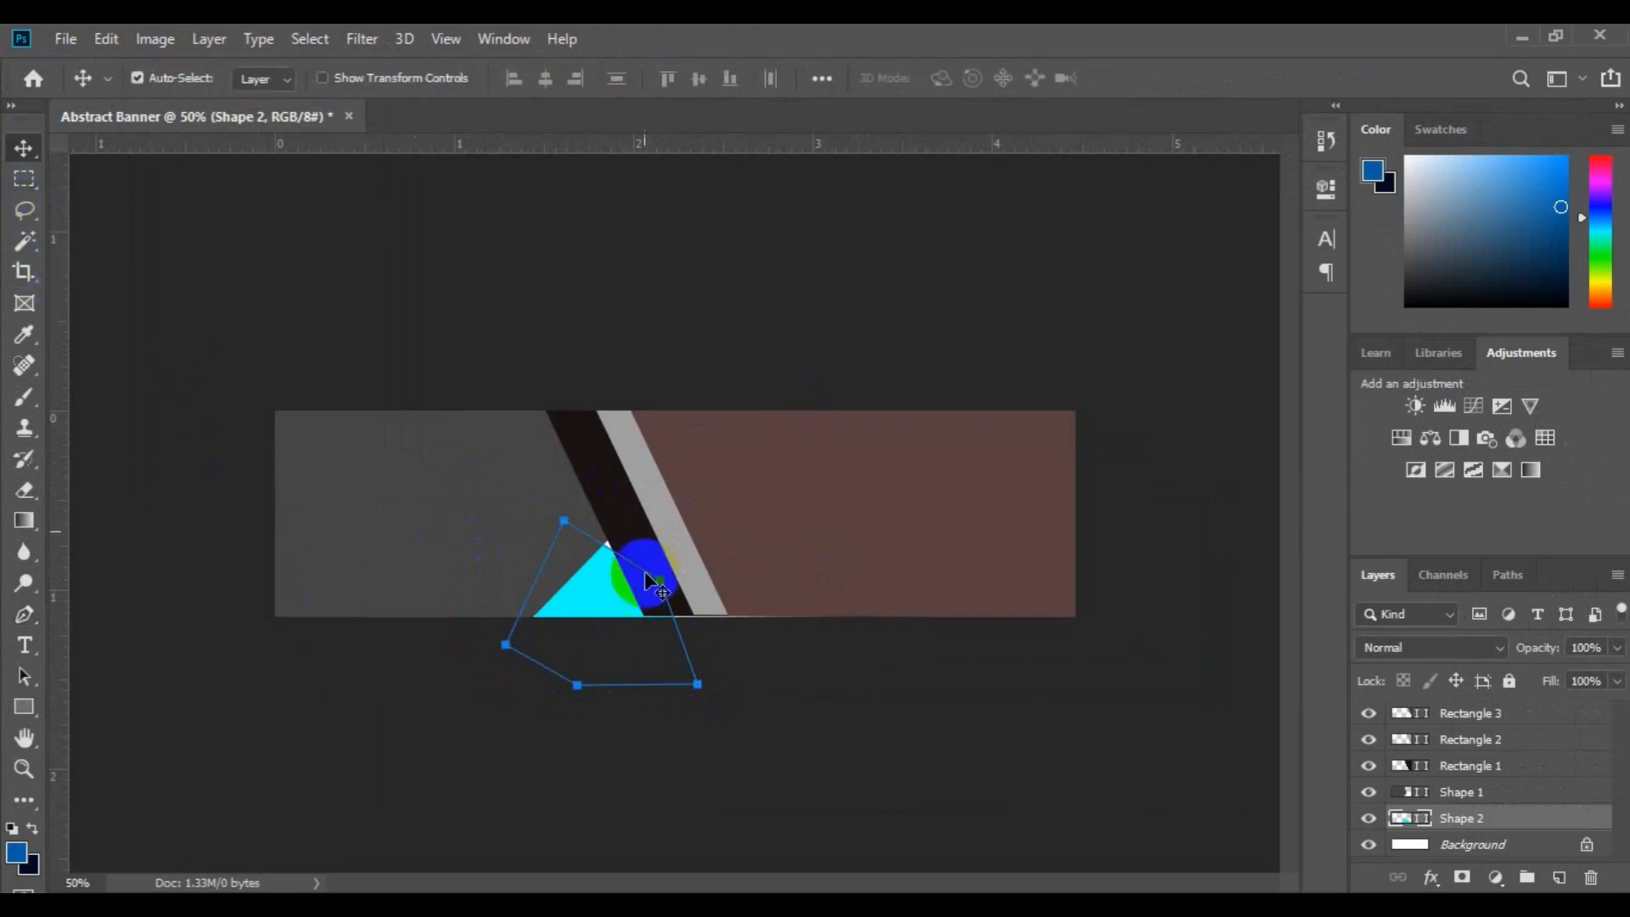
pyautogui.click(633, 503)
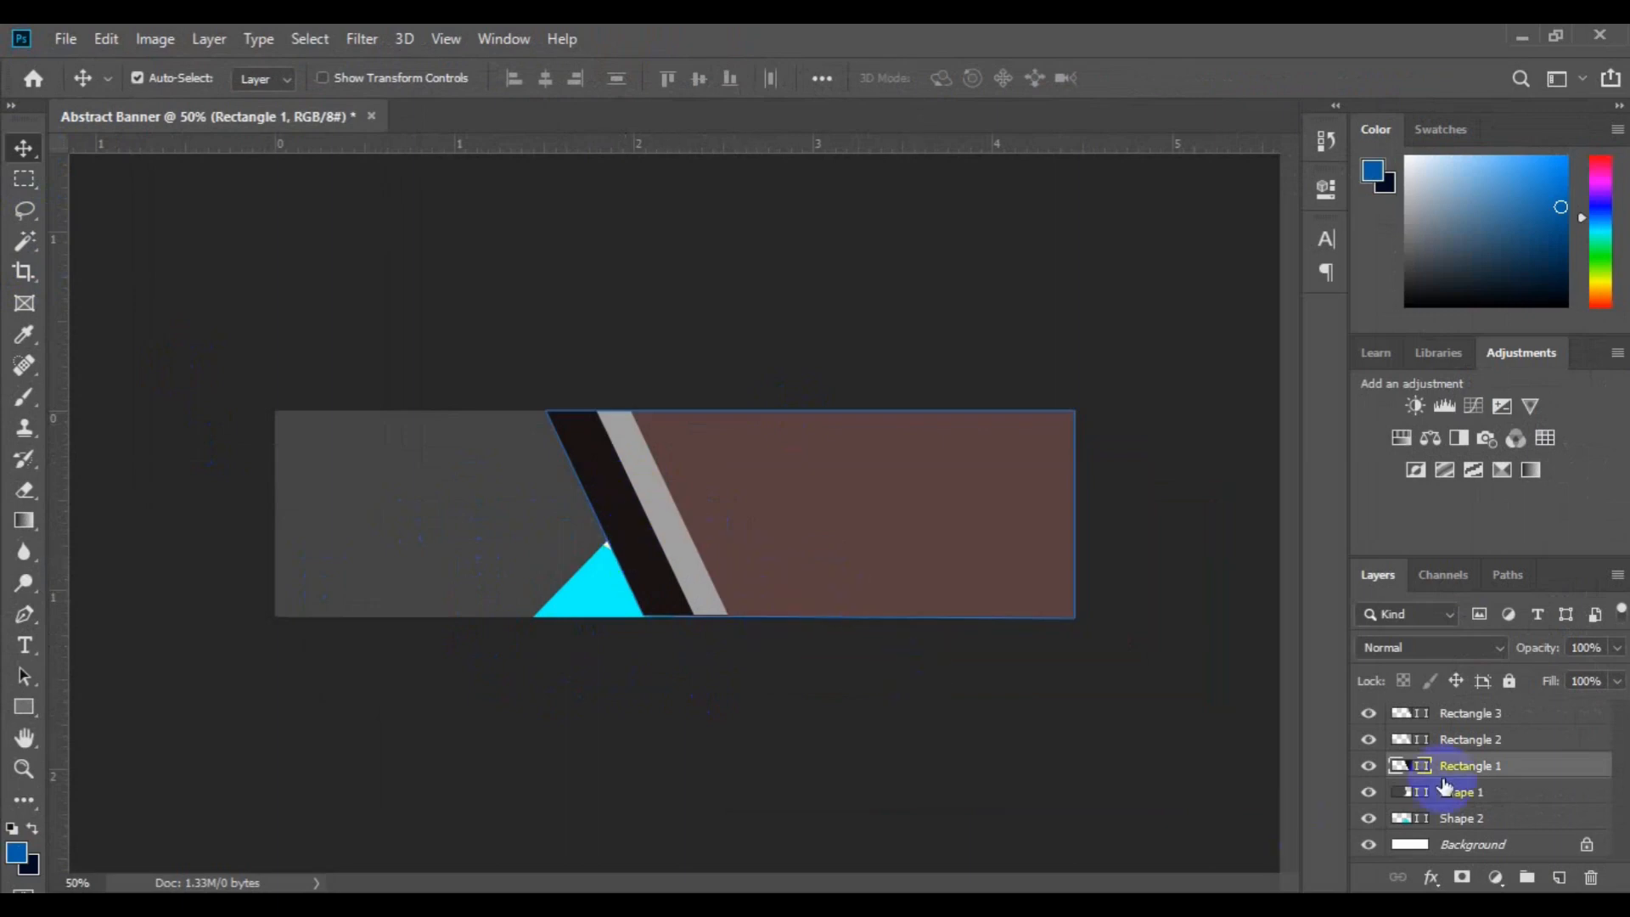
pyautogui.keyDown('shift'); pyautogui.click(1500, 717); pyautogui.keyUp('shift')
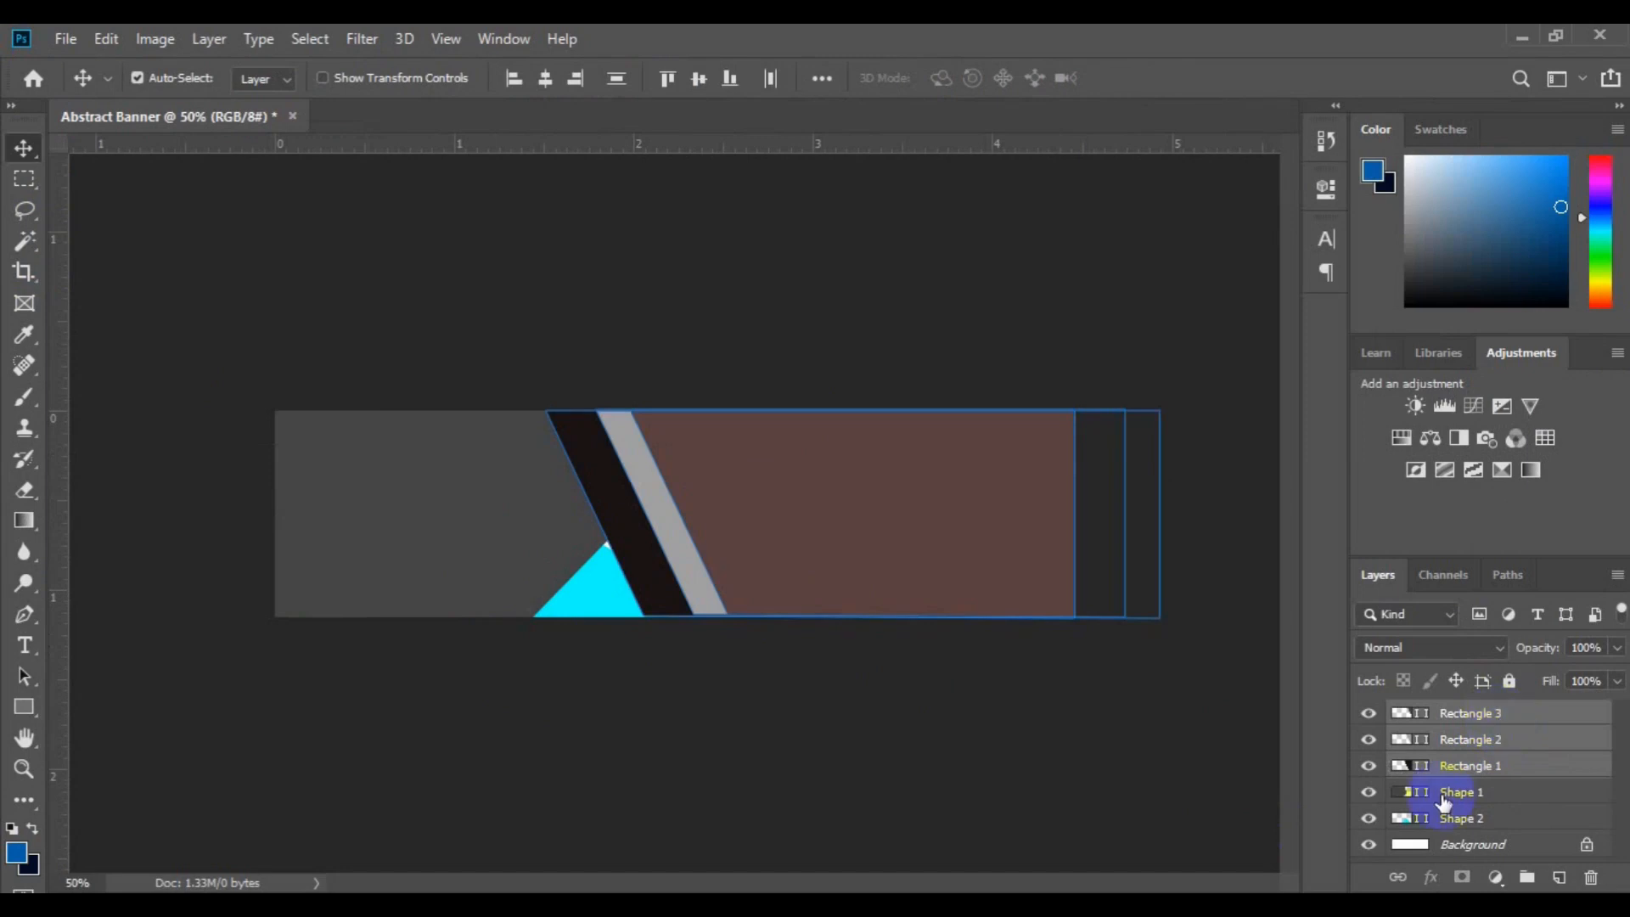
pyautogui.click(104, 46)
pyautogui.click(312, 555)
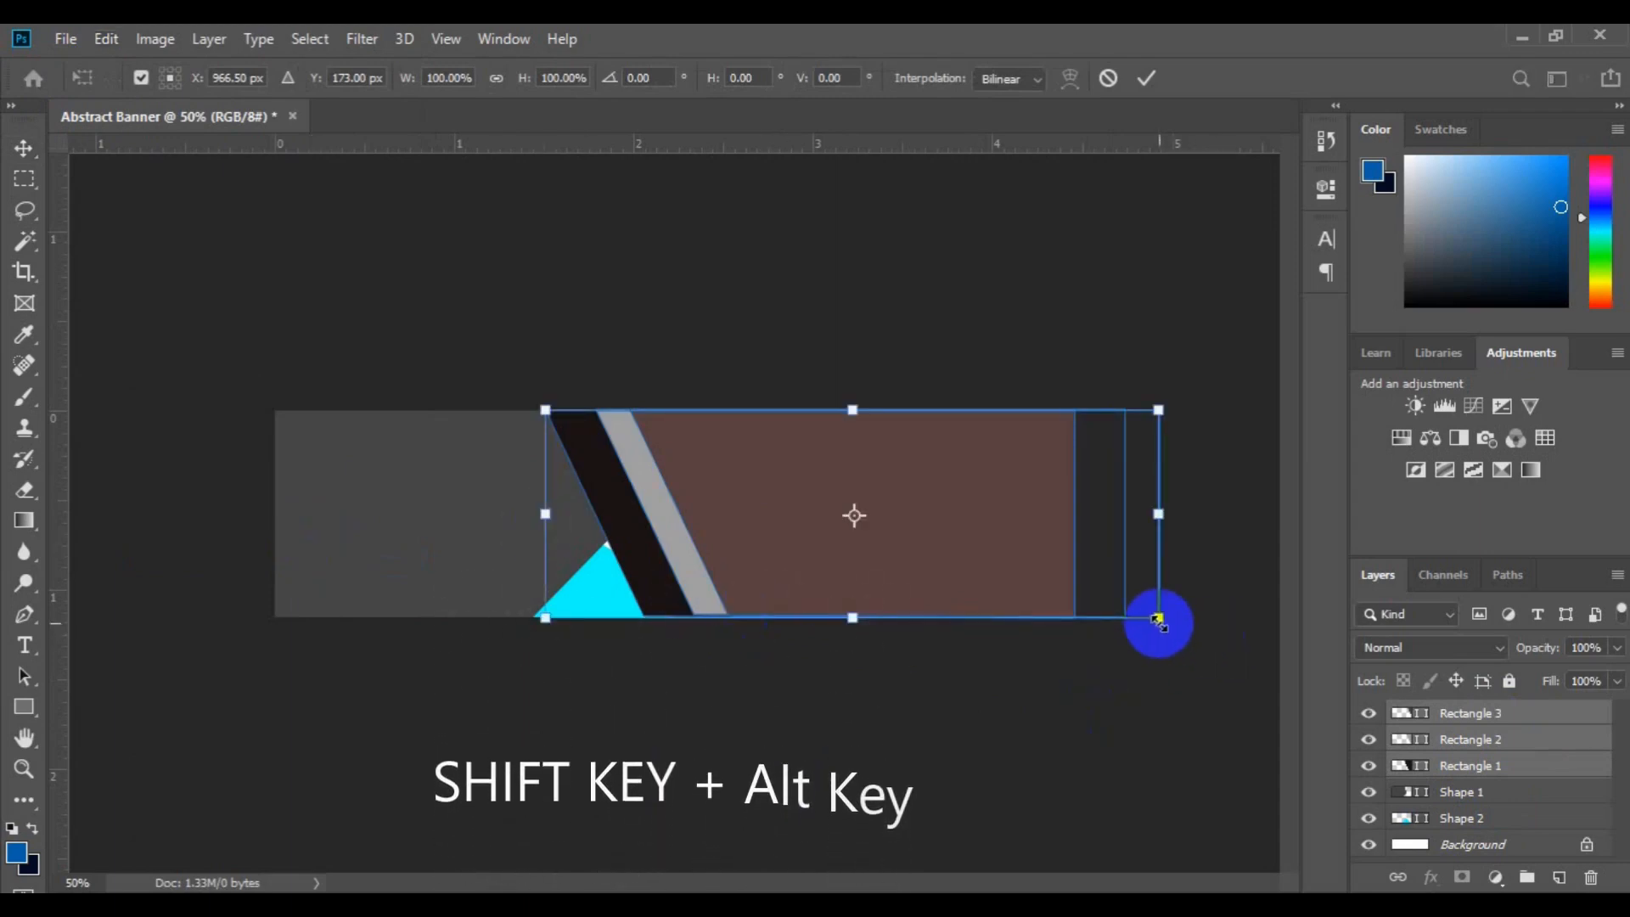
pyautogui.moveTo(1159, 622); pyautogui.dragTo(1168, 622)
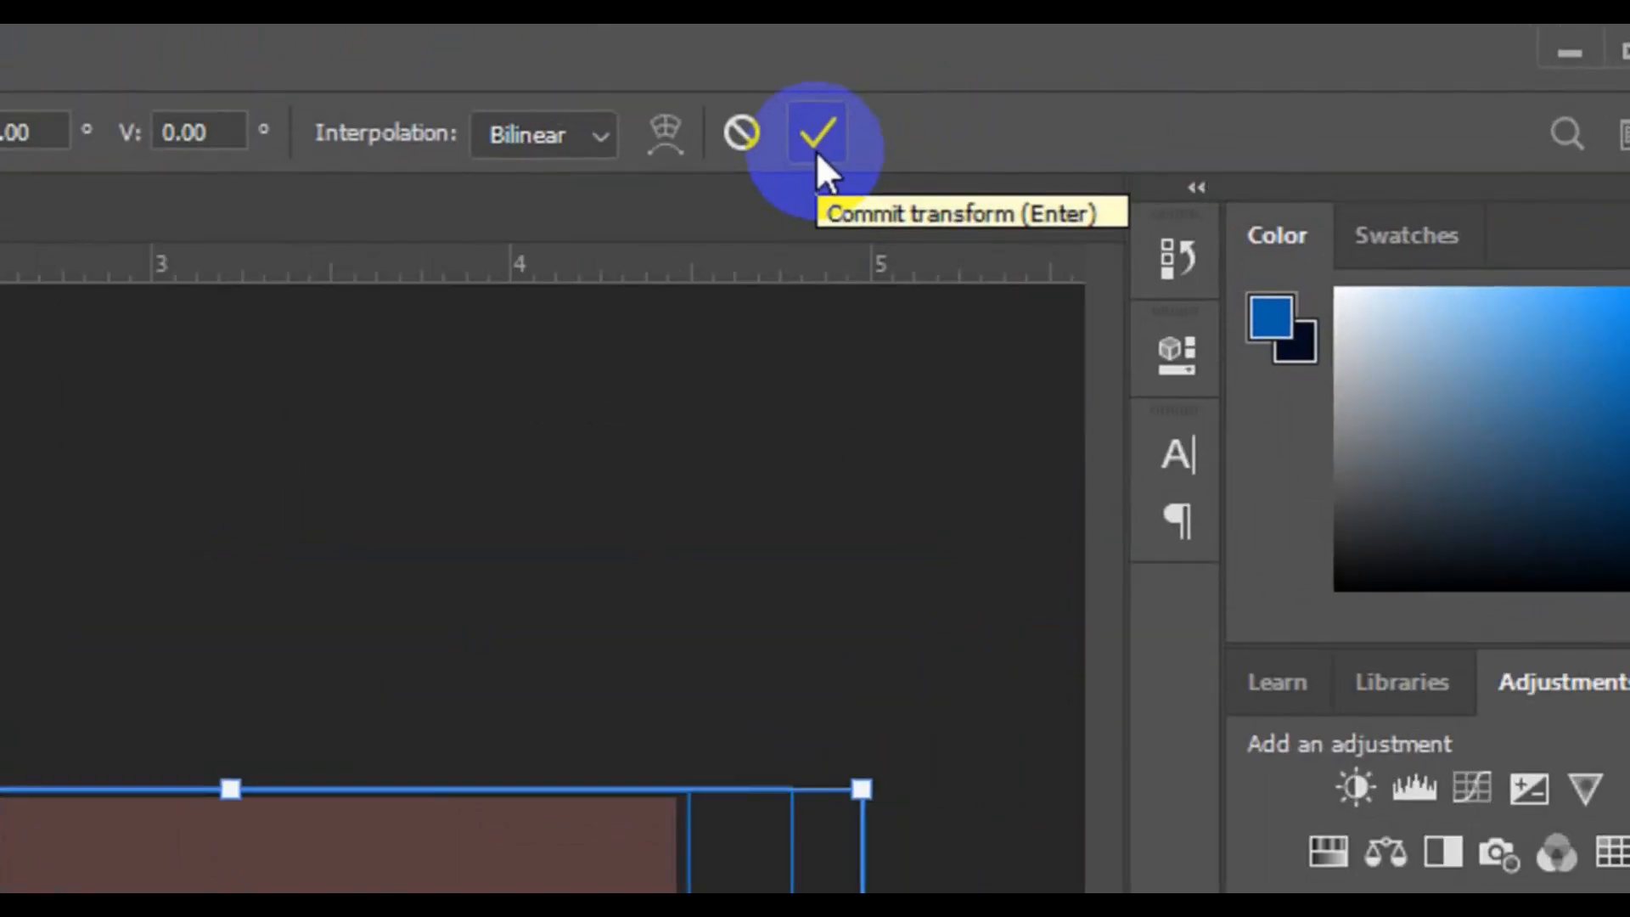
pyautogui.click(817, 151)
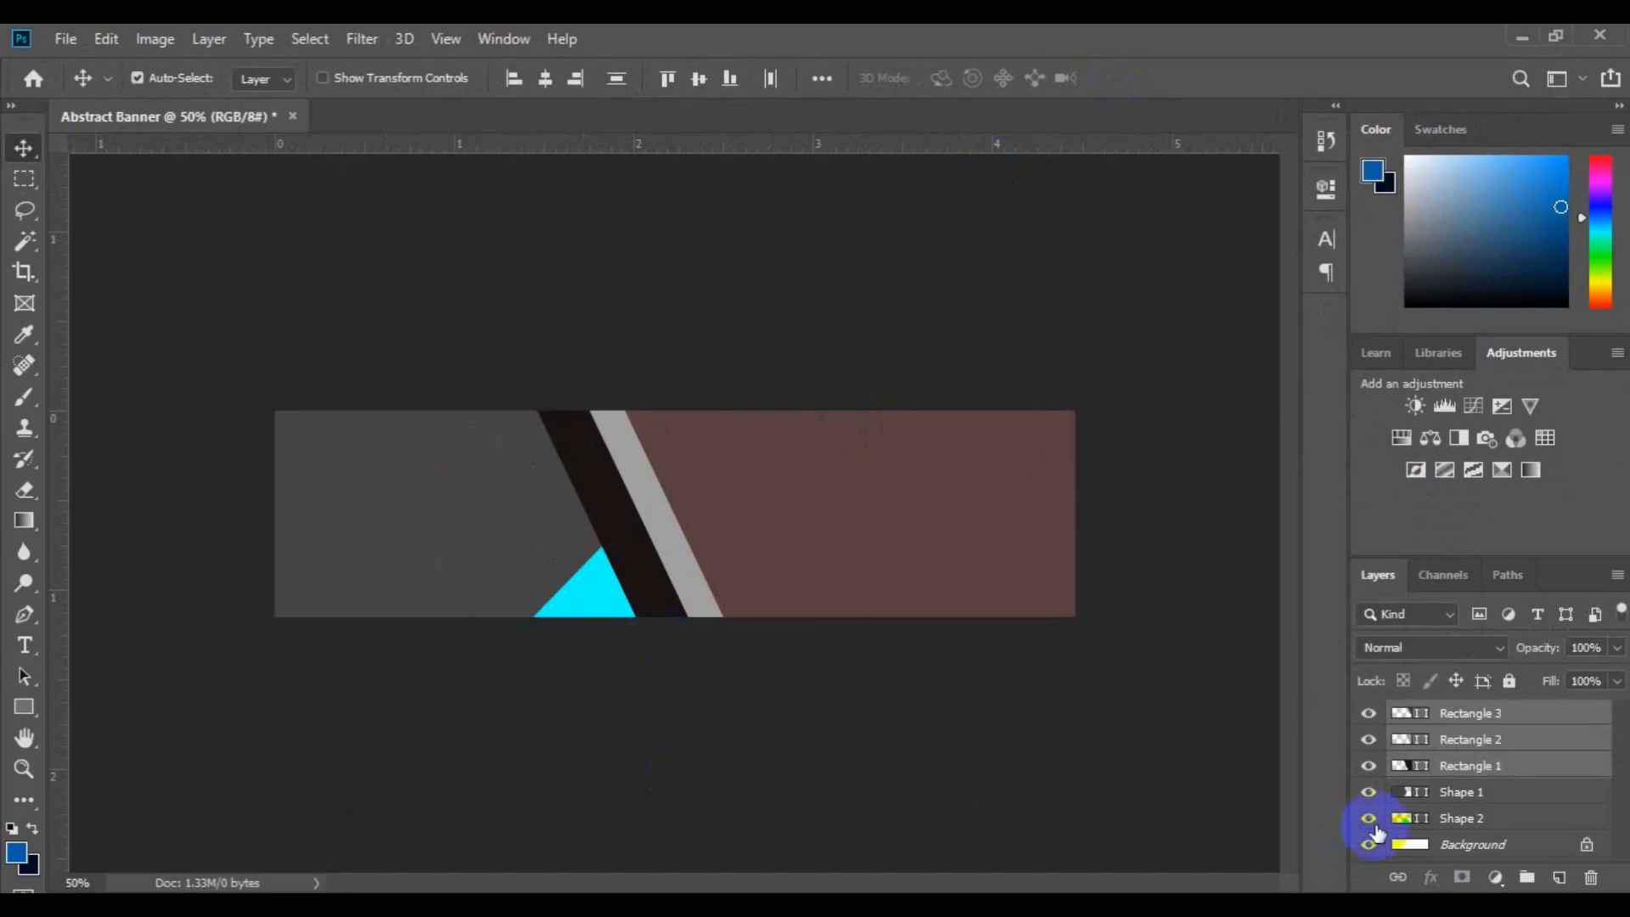
# Recolor Rectangle 1, the black slanted stripe, to the dark navy 010f21
pyautogui.click(637, 560)
pyautogui.click(641, 567)
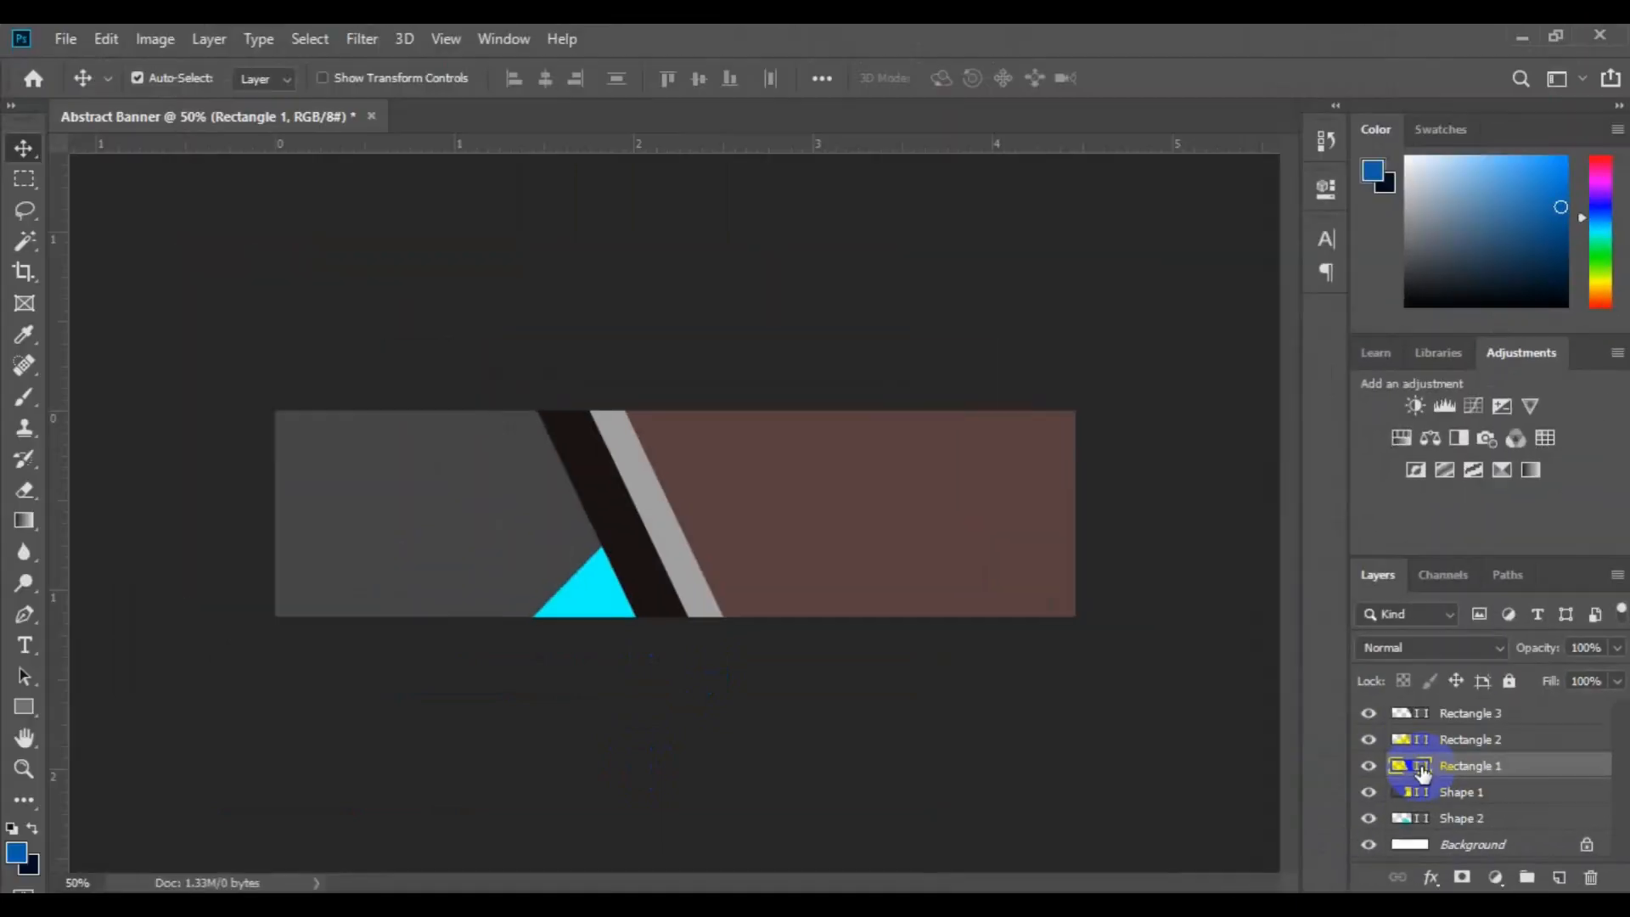
pyautogui.doubleClick(1421, 766)
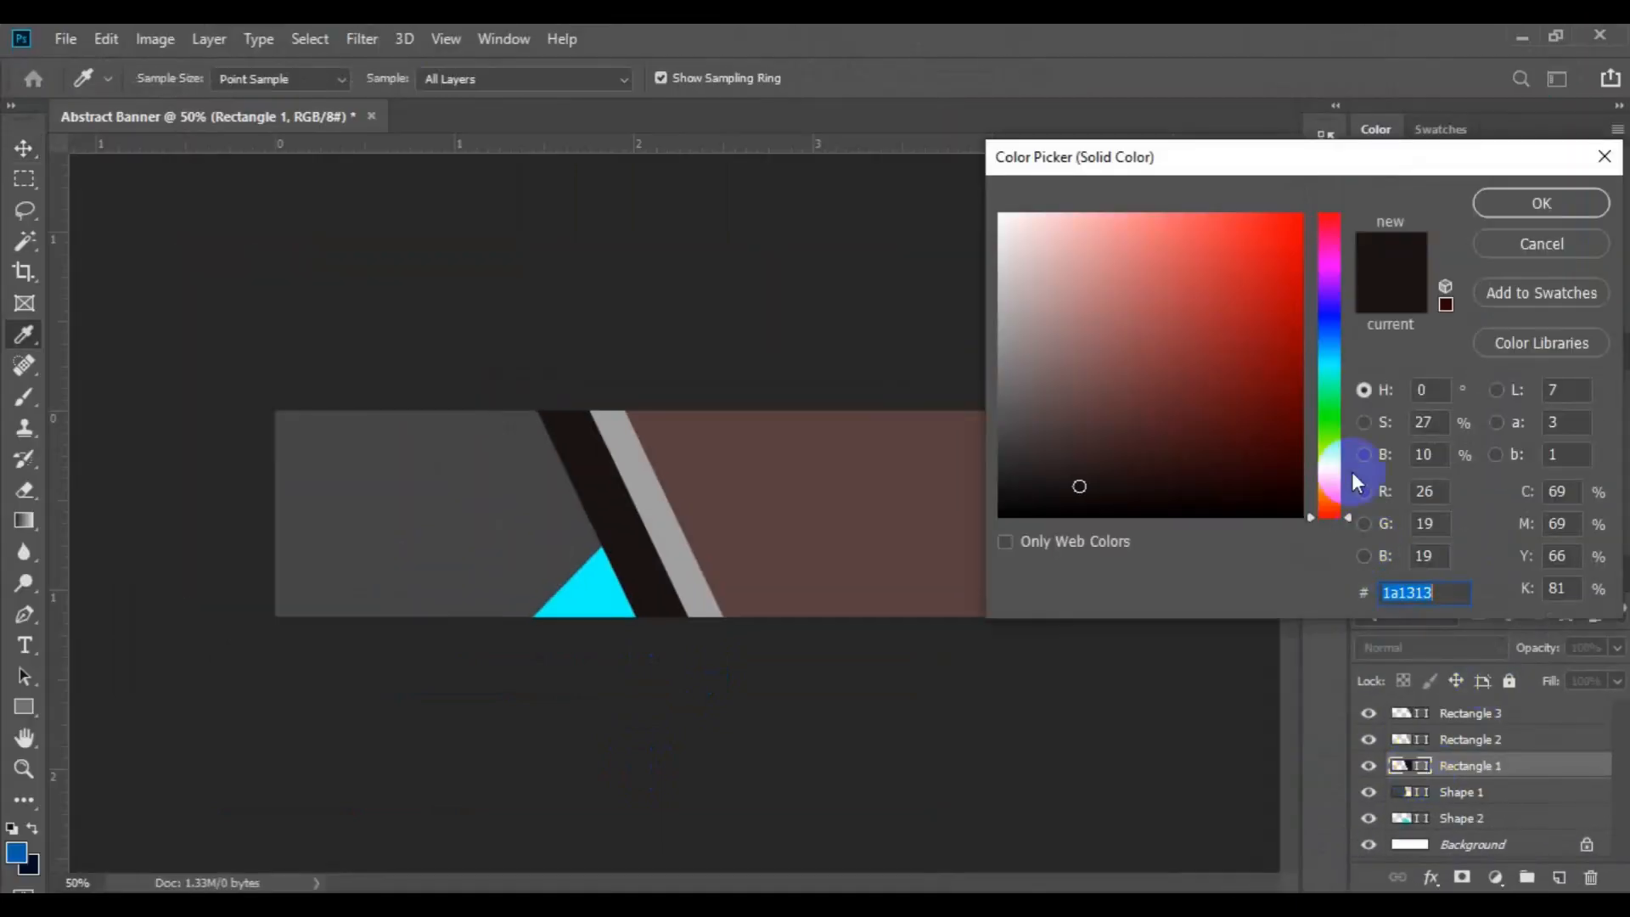
pyautogui.click(1335, 359)
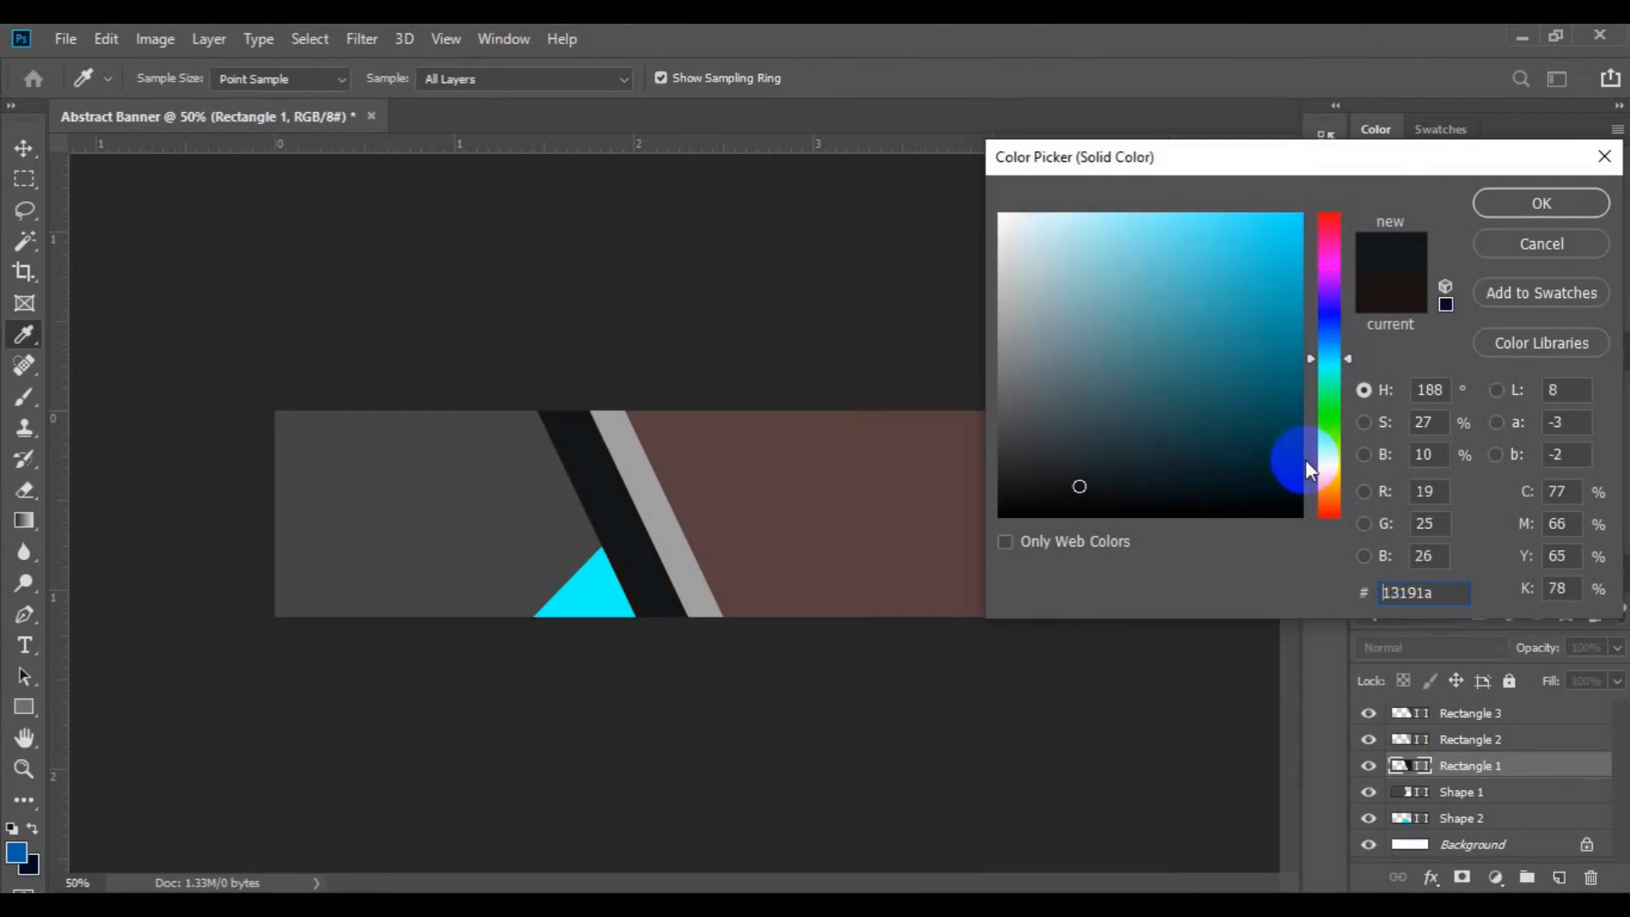
pyautogui.click(1332, 337)
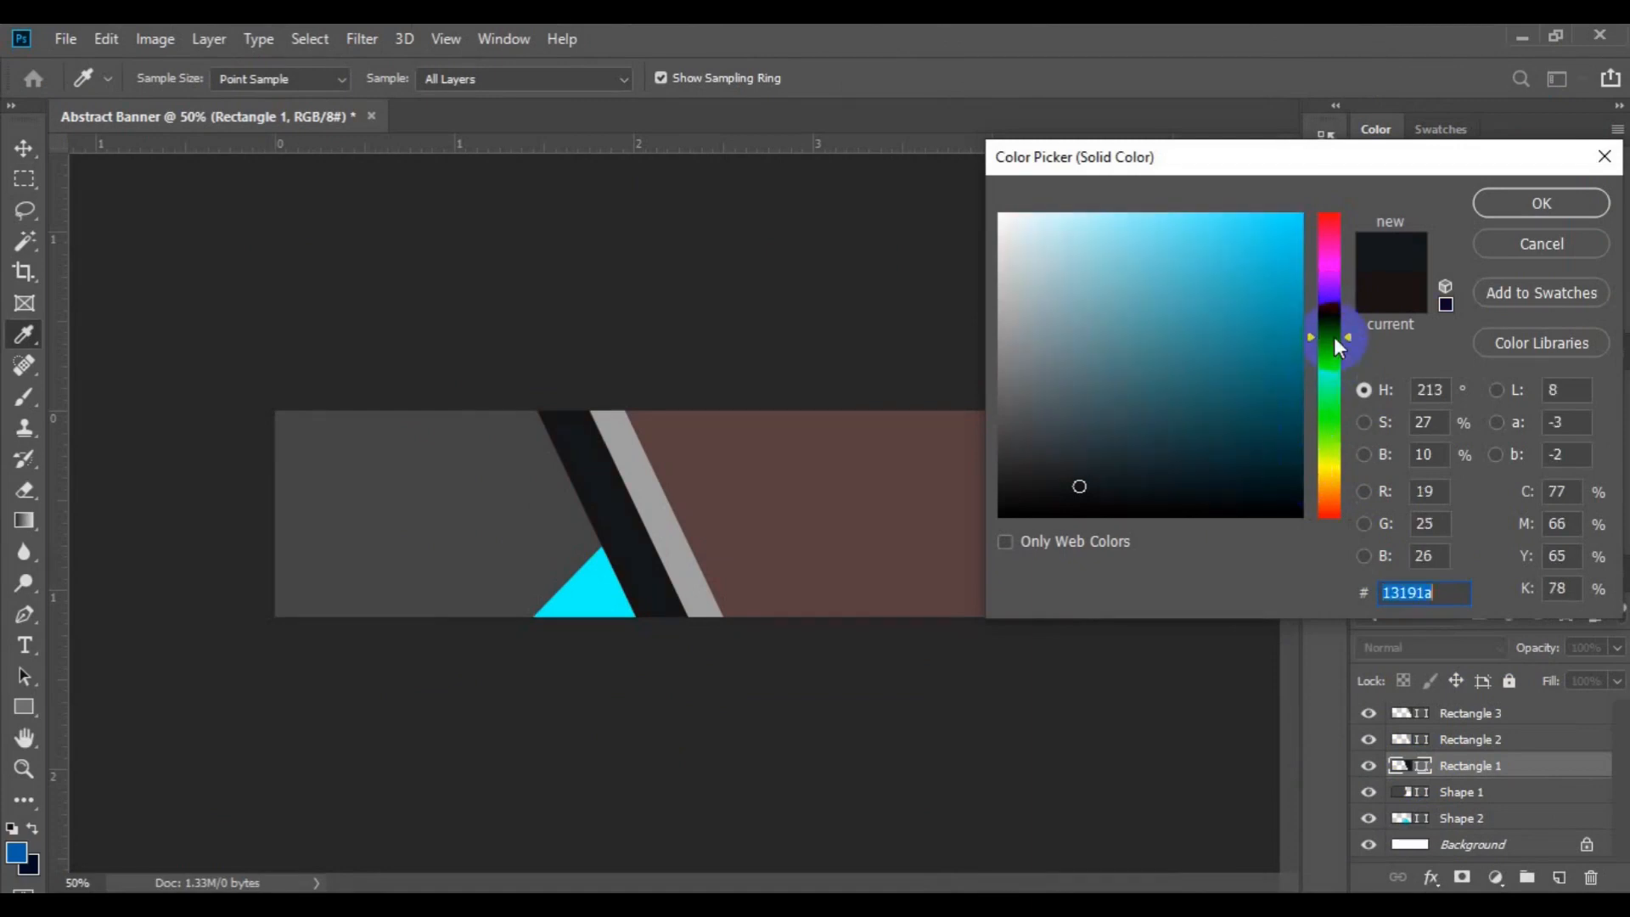
pyautogui.click(1295, 478)
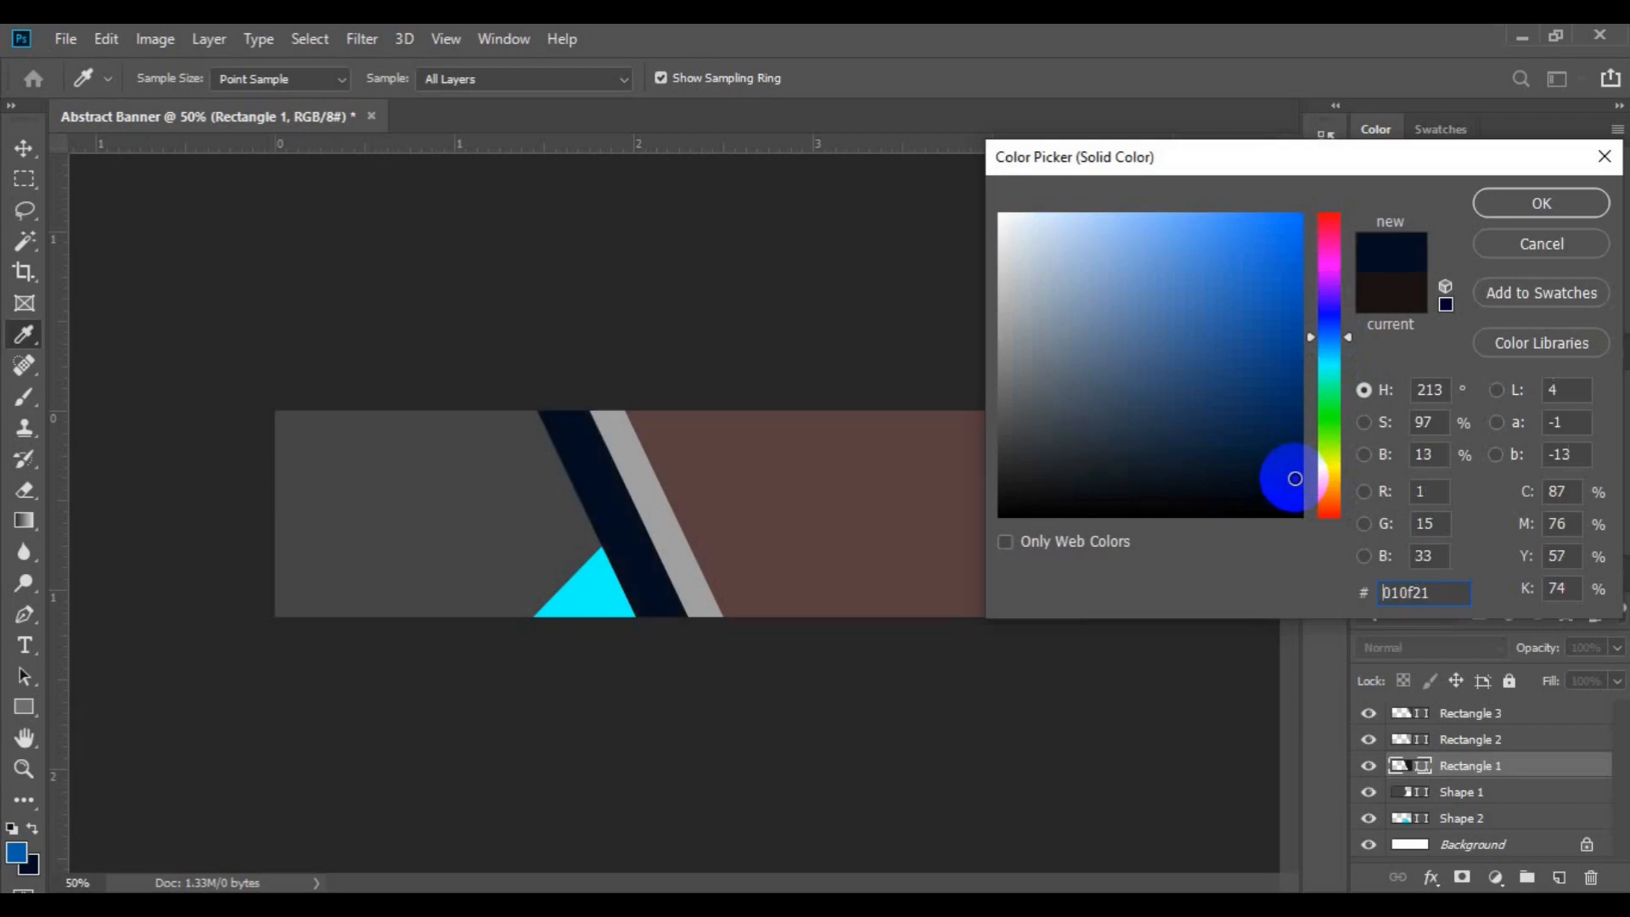
pyautogui.click(1499, 207)
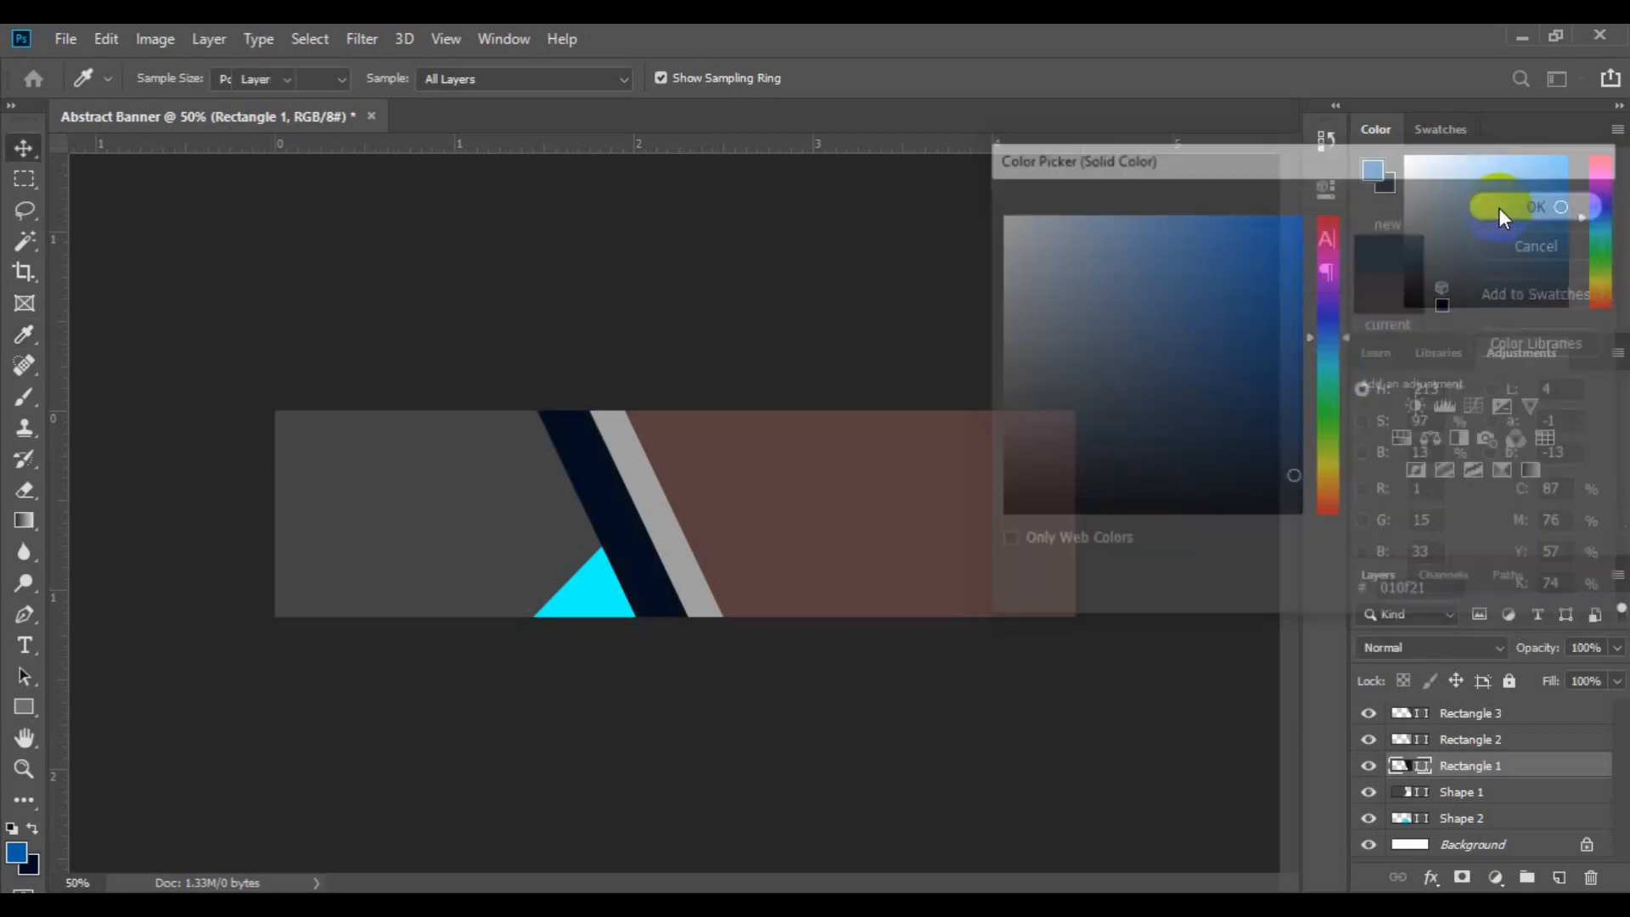
# Recolor Rectangle 2, the gray slanted stripe, by sampling the cyan of the small triangle
pyautogui.click(694, 582)
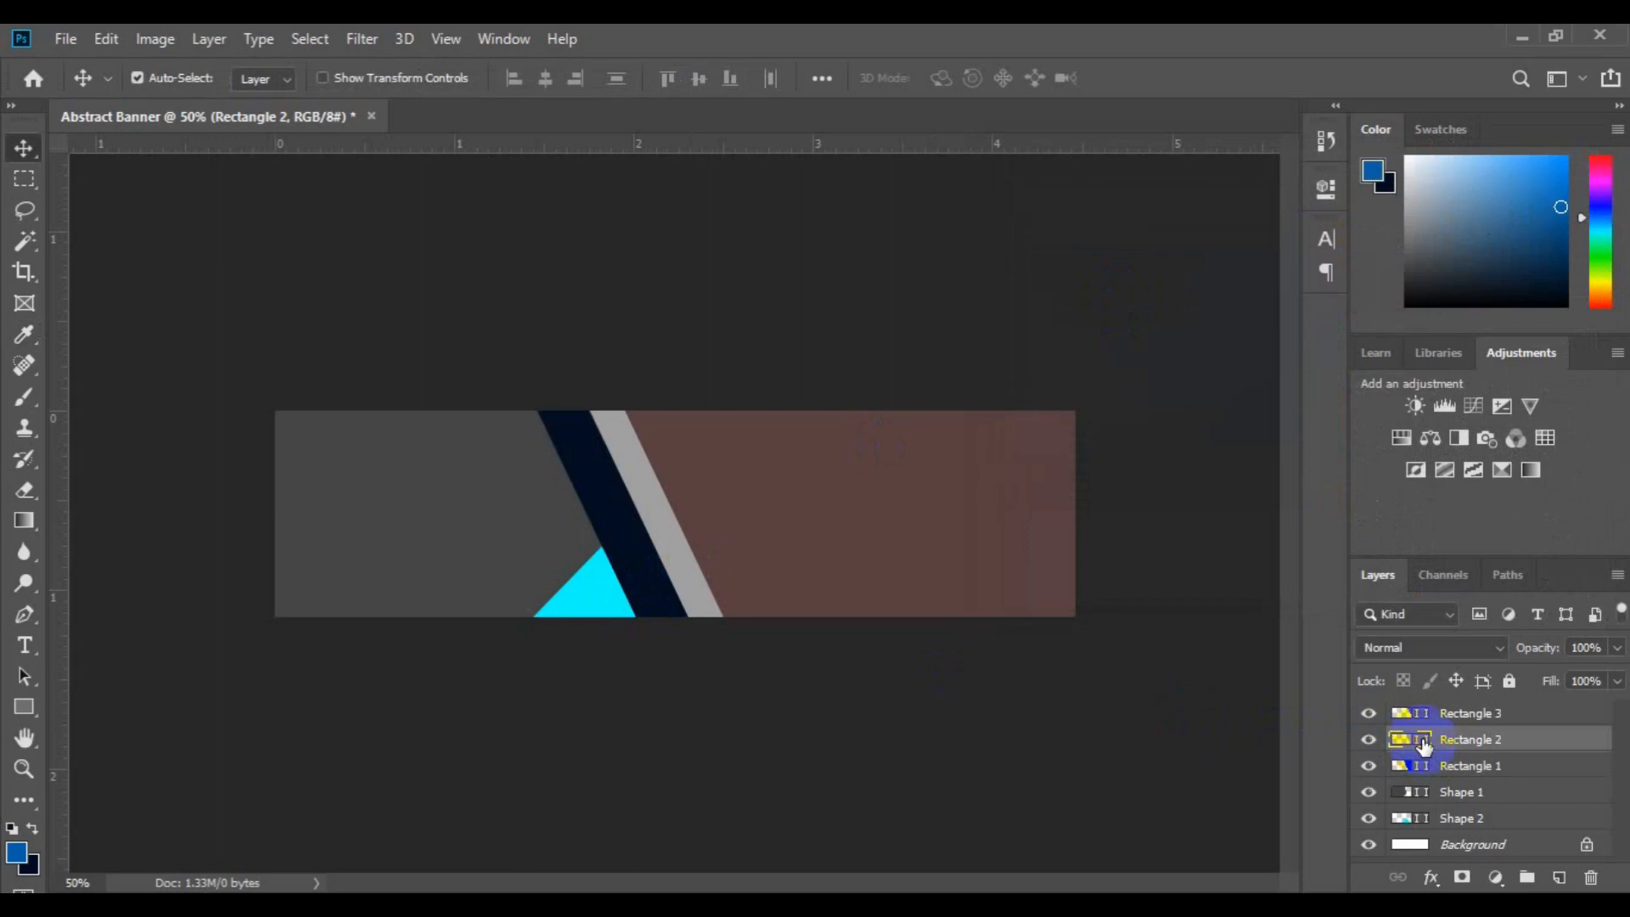
pyautogui.doubleClick(1423, 740)
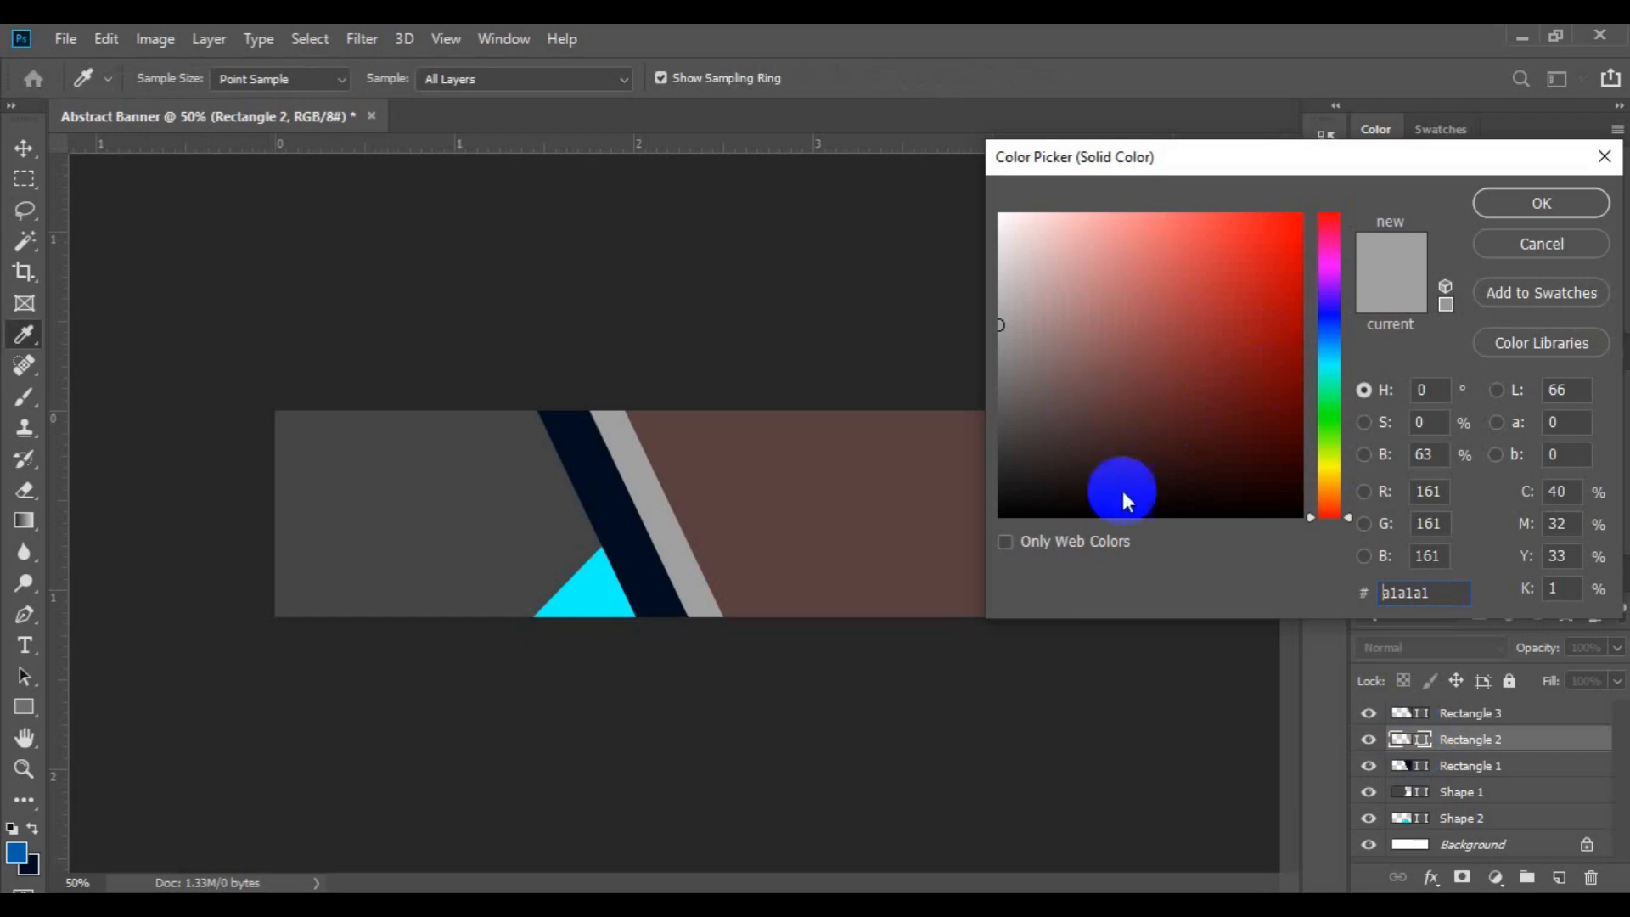
pyautogui.click(574, 608)
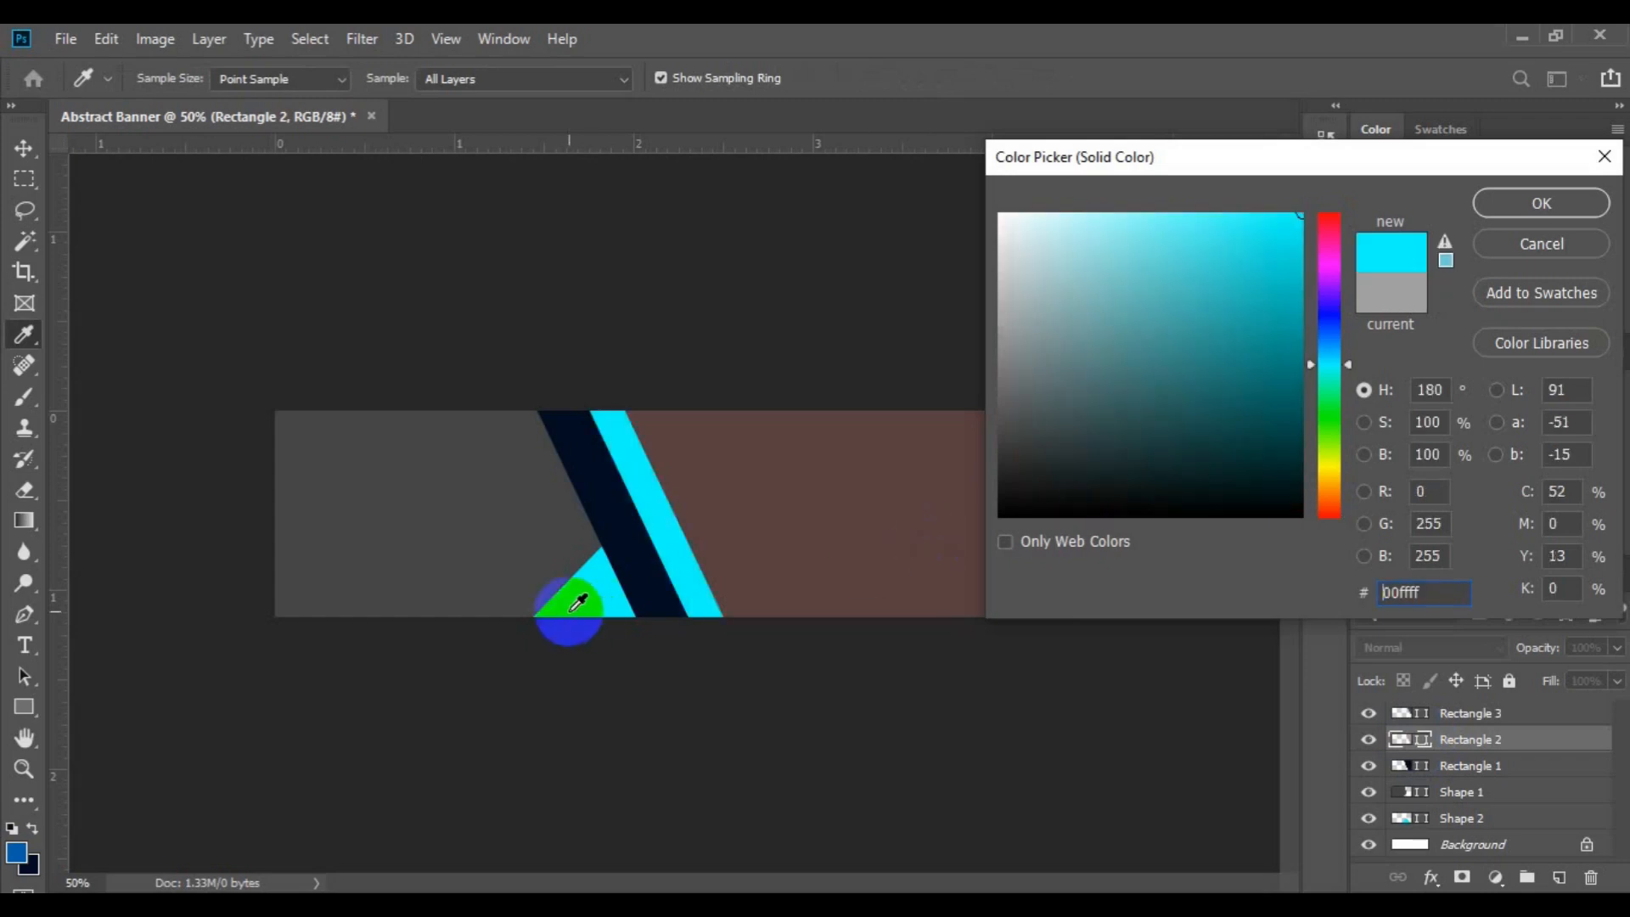
pyautogui.click(1543, 202)
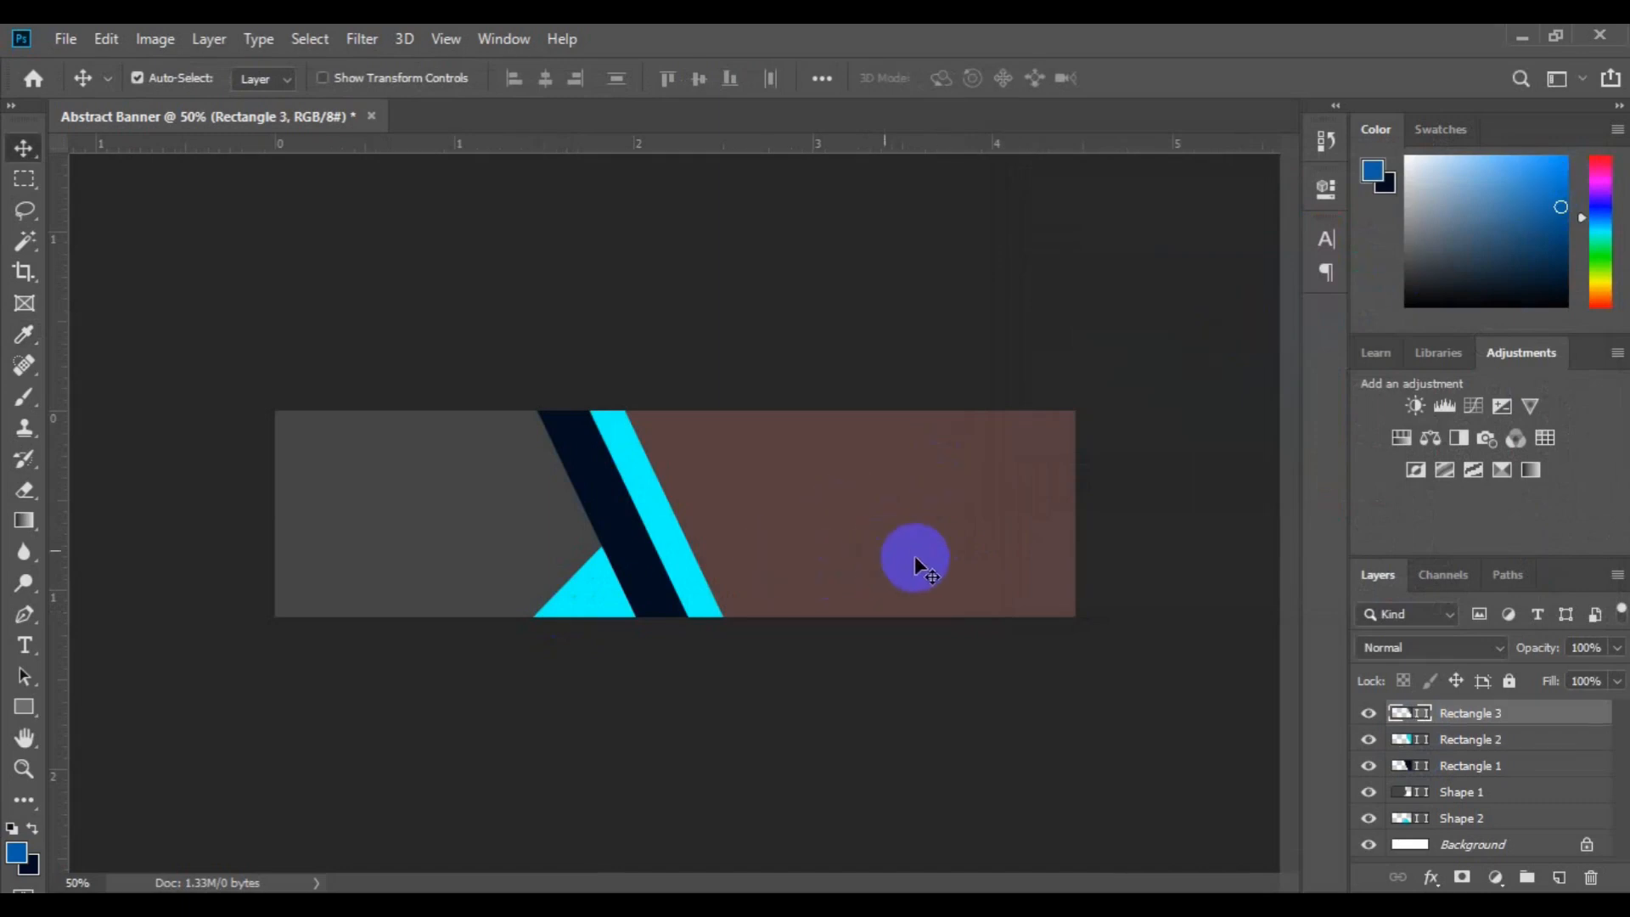
# Recolor Rectangle 3, the large reddish brown area, to white with the hex value ffffff
pyautogui.click(1431, 715)
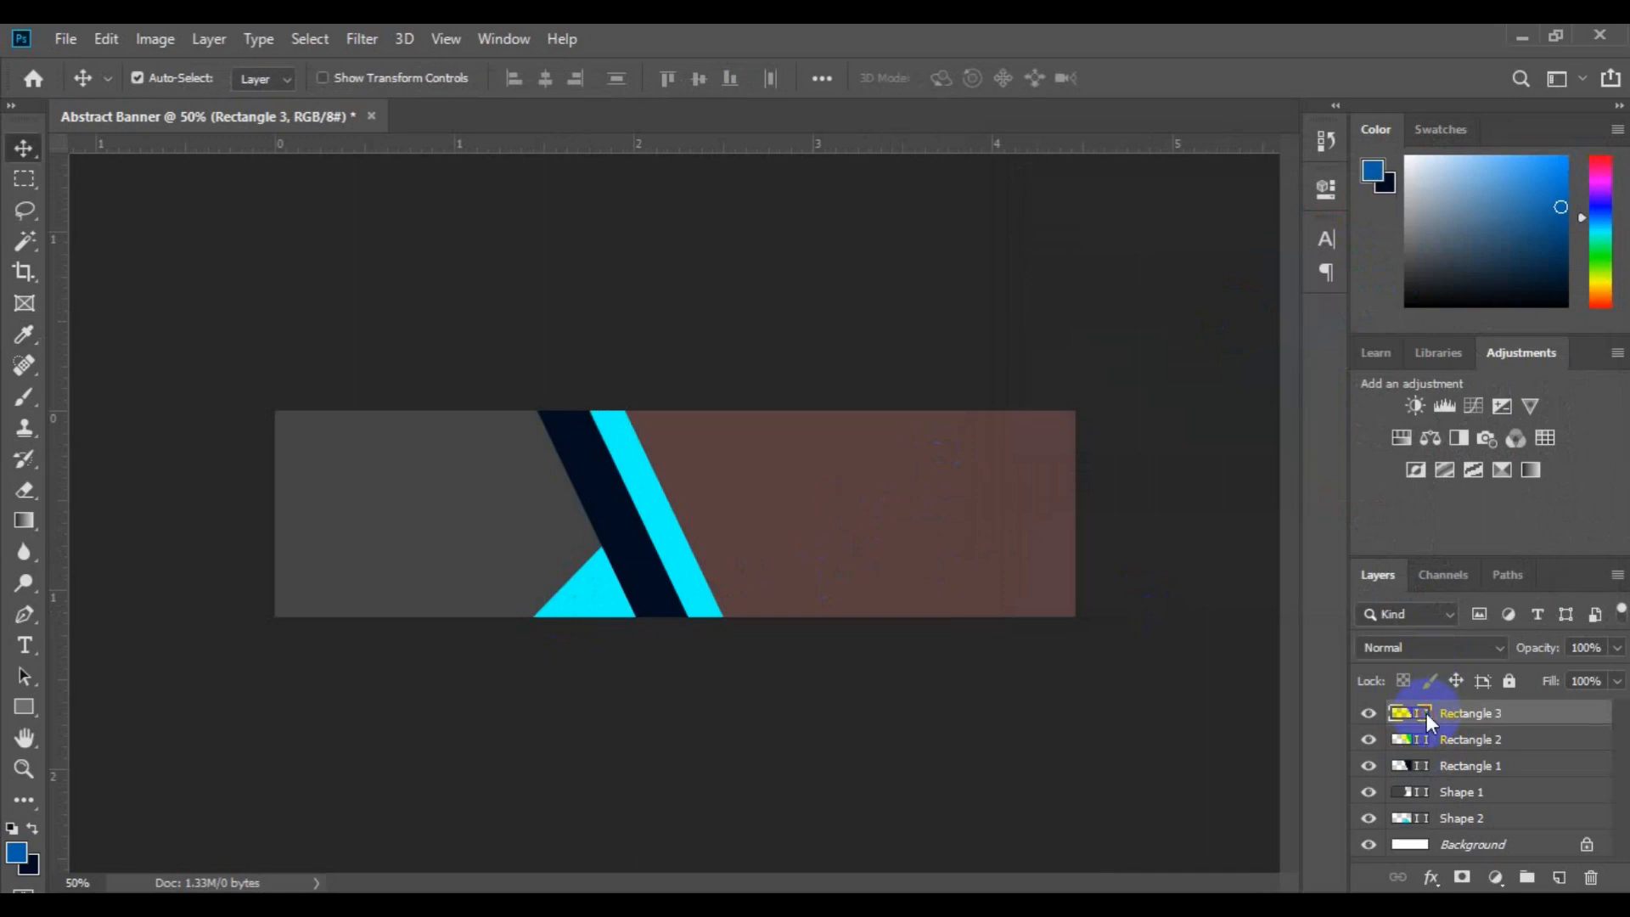
pyautogui.doubleClick(1428, 720)
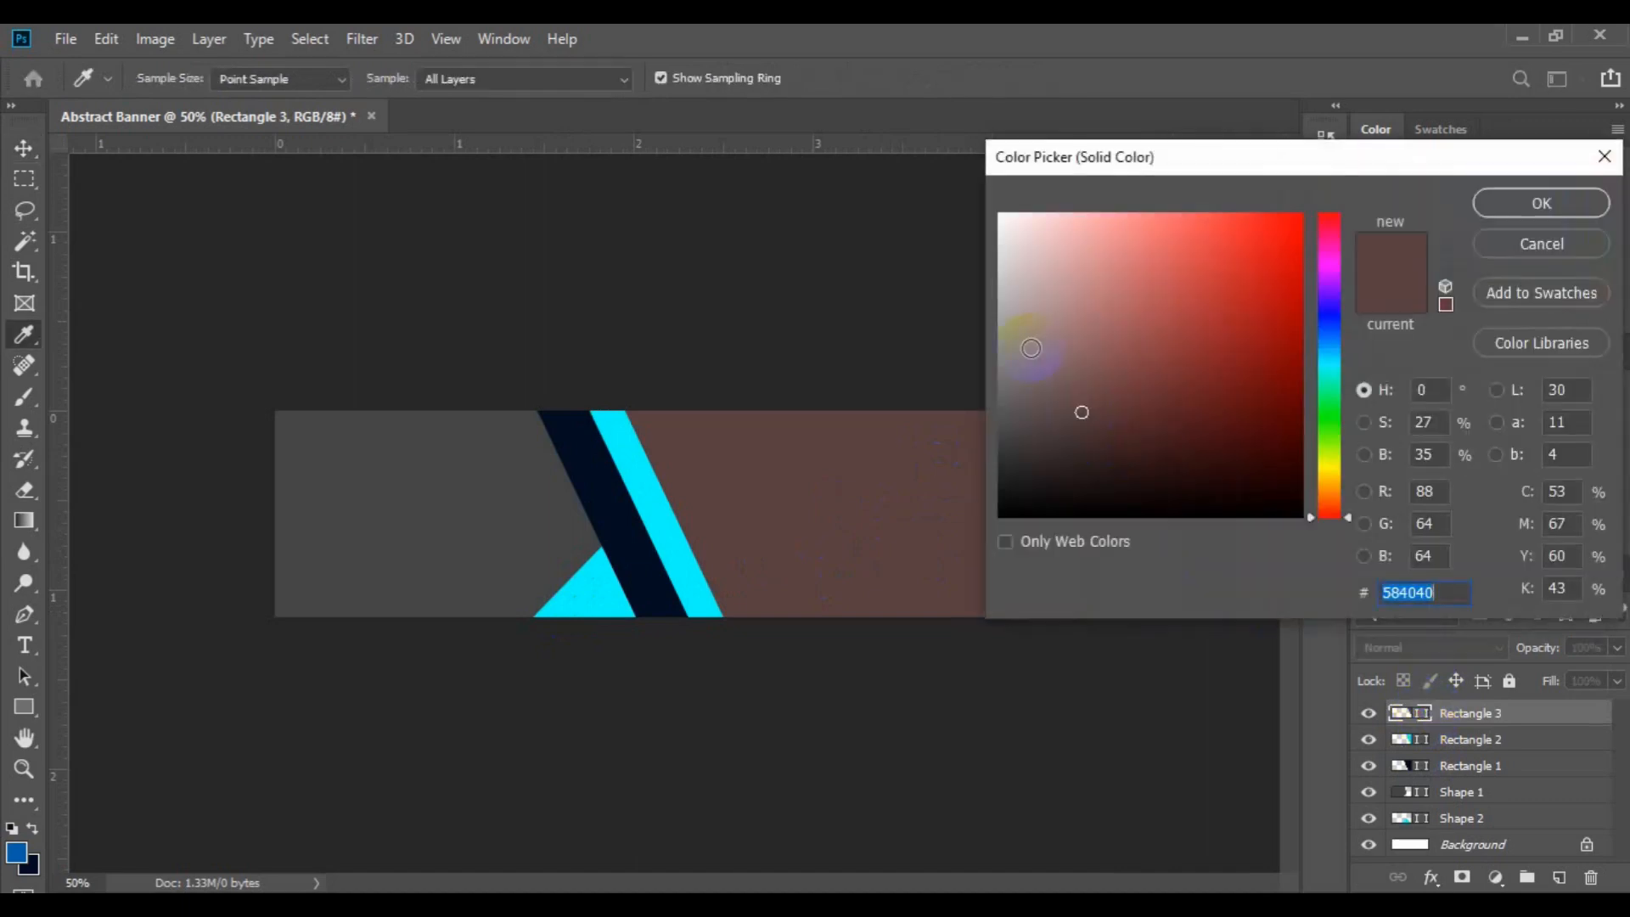
pyautogui.write('fff')
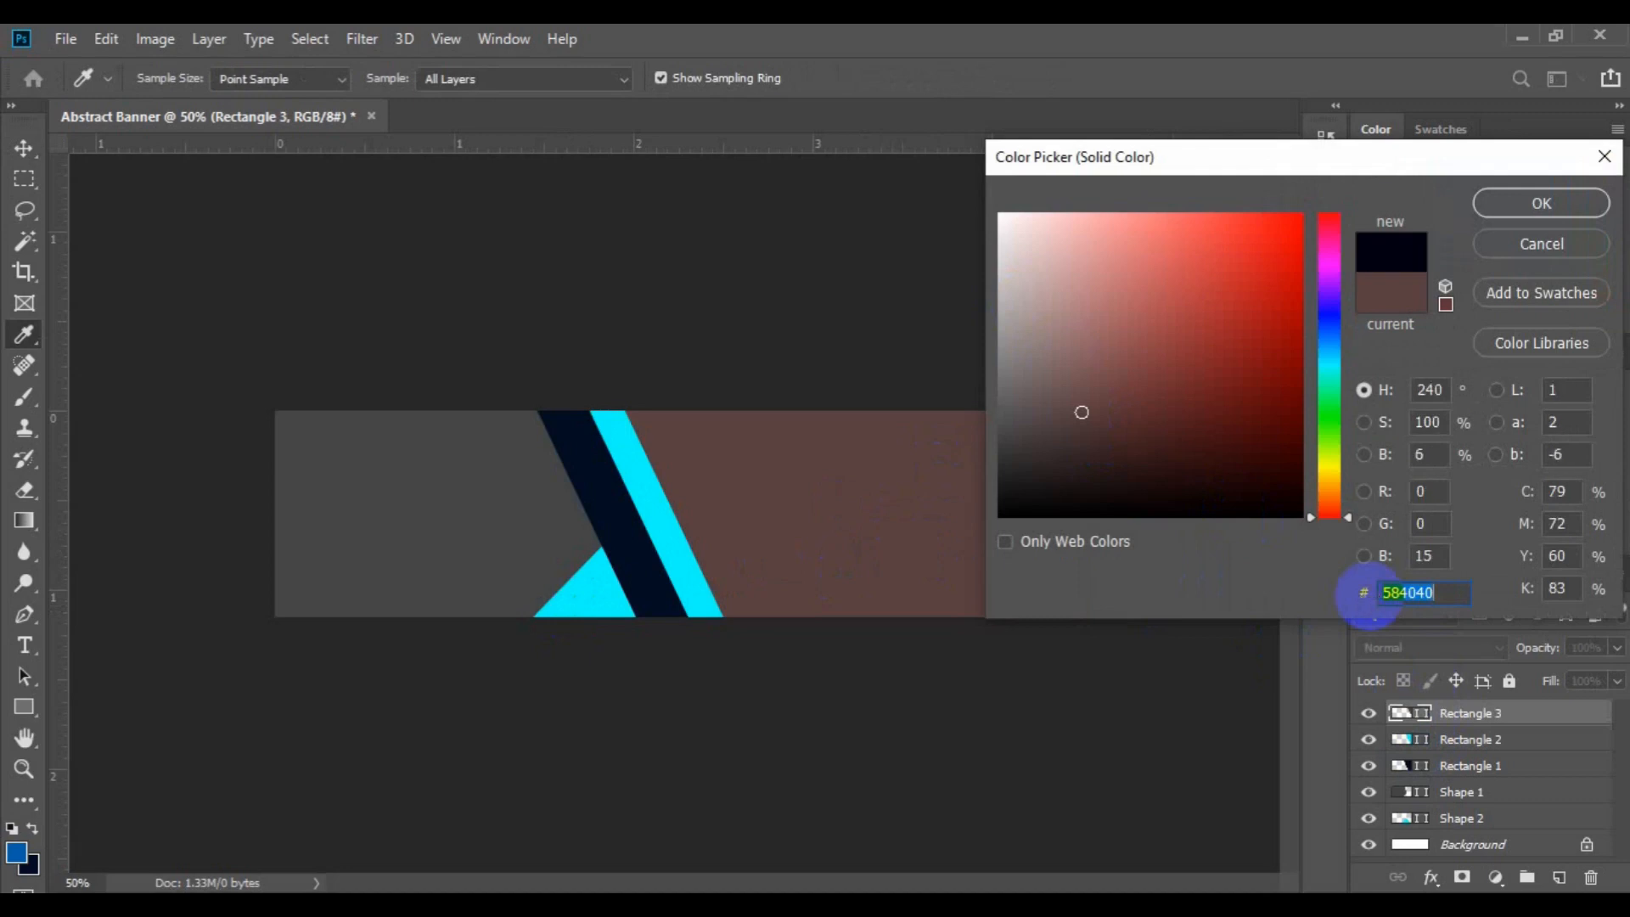
pyautogui.write('fff')
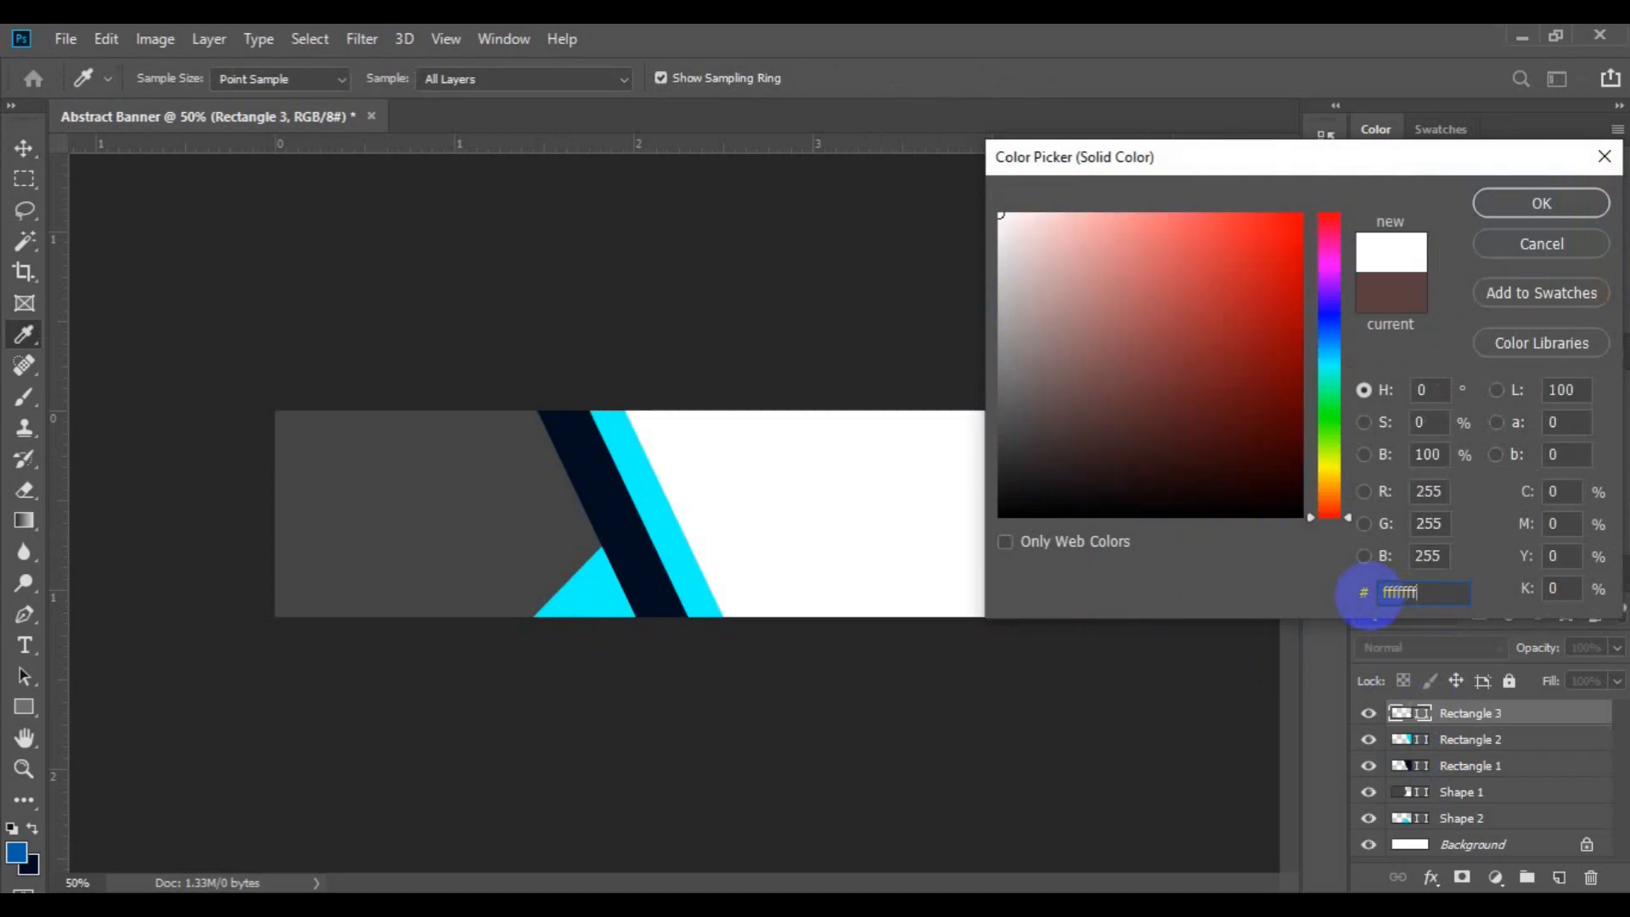
pyautogui.click(1502, 204)
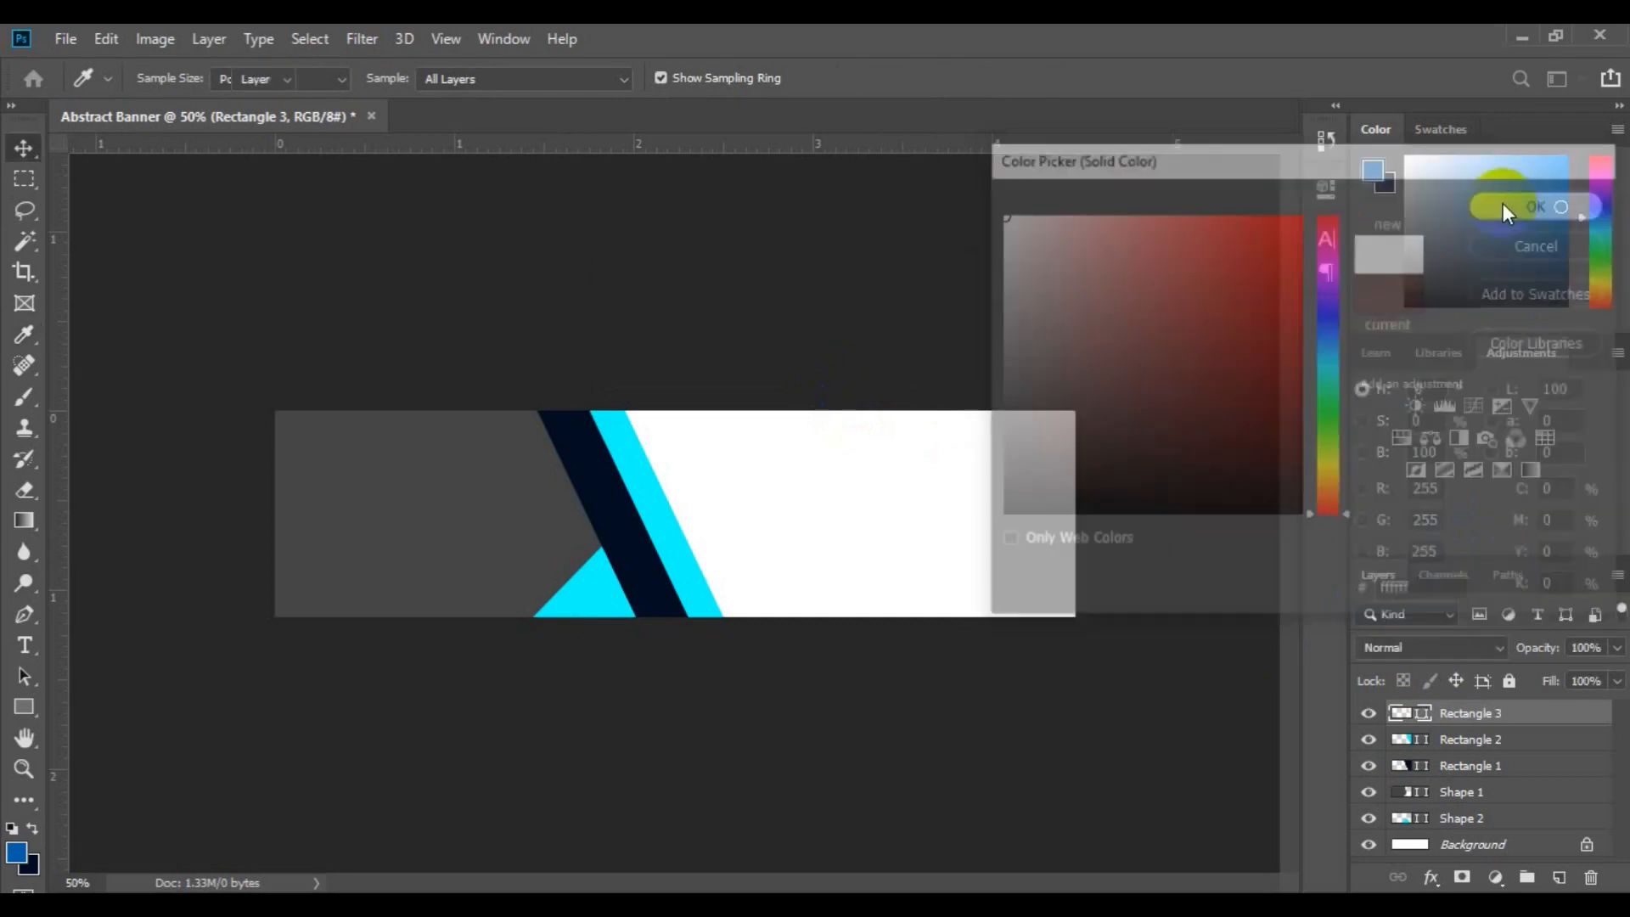
# Rasterize Rectangle 3, delete a narrow rectangular strip along its entire upper edge to expose the cyan beneath, and deselect
pyautogui.rightClick(1454, 718)
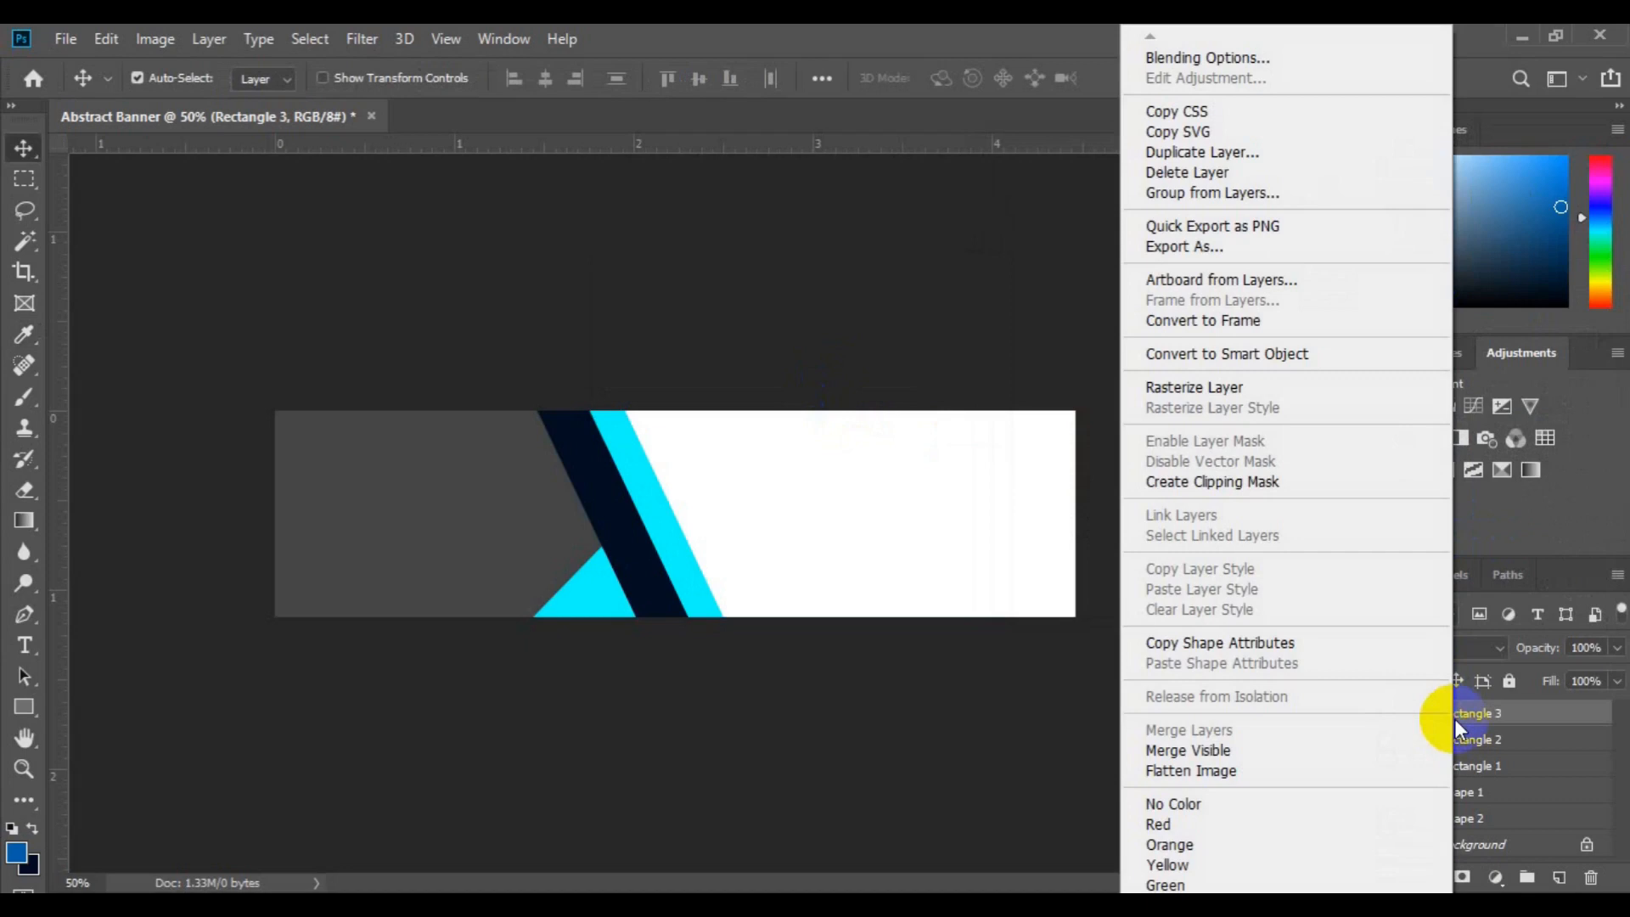
pyautogui.click(1214, 396)
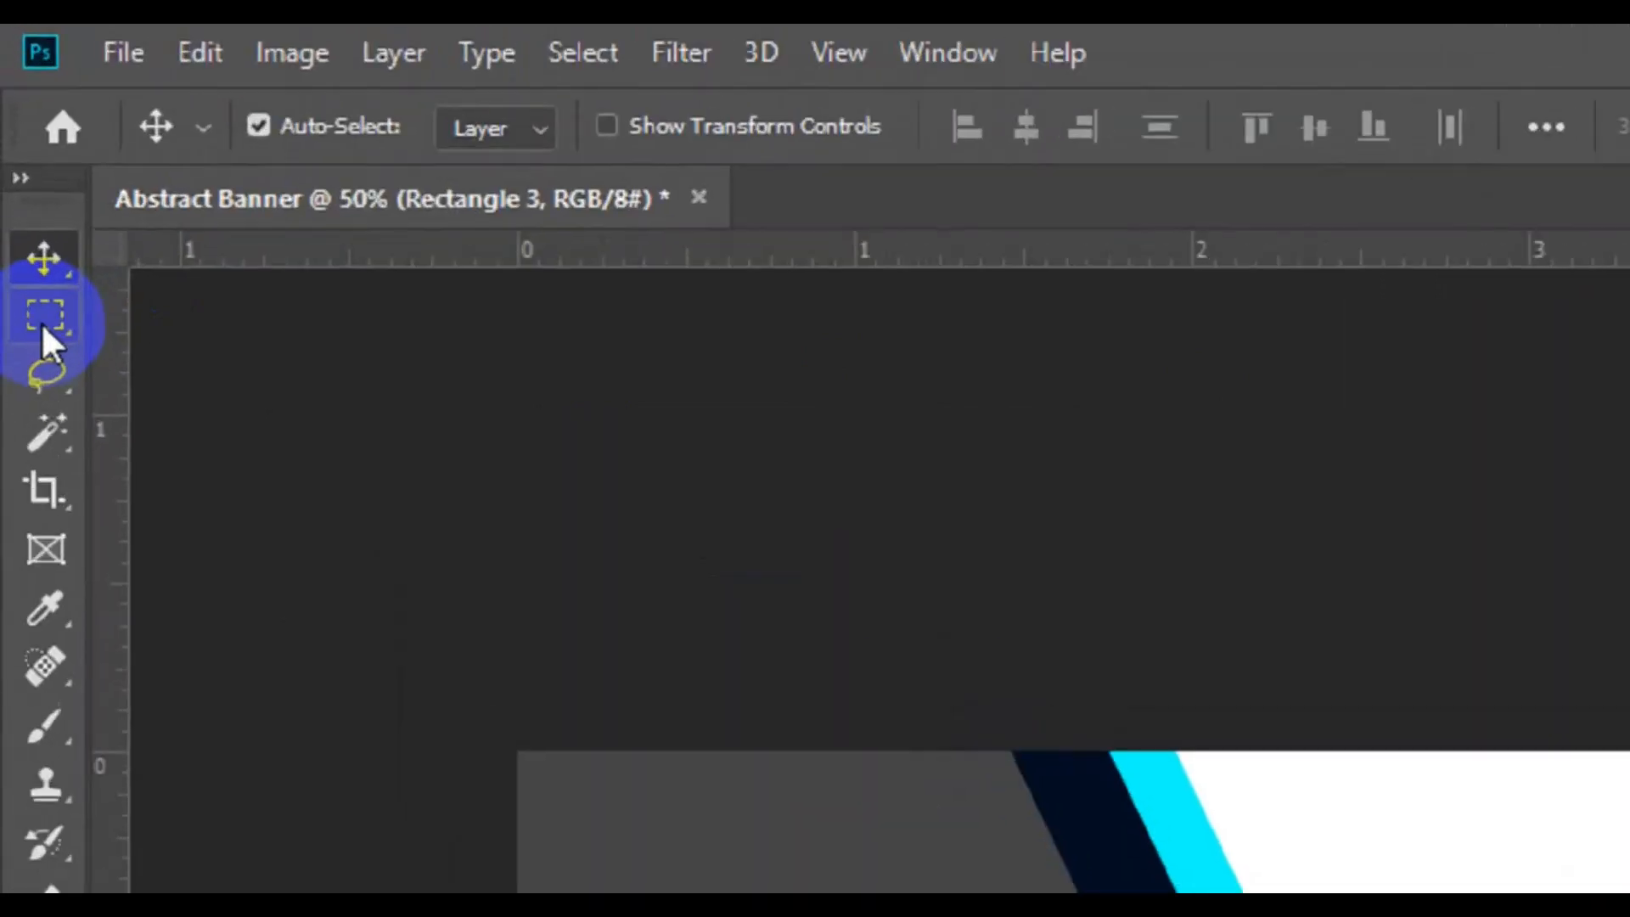
pyautogui.click(24, 180)
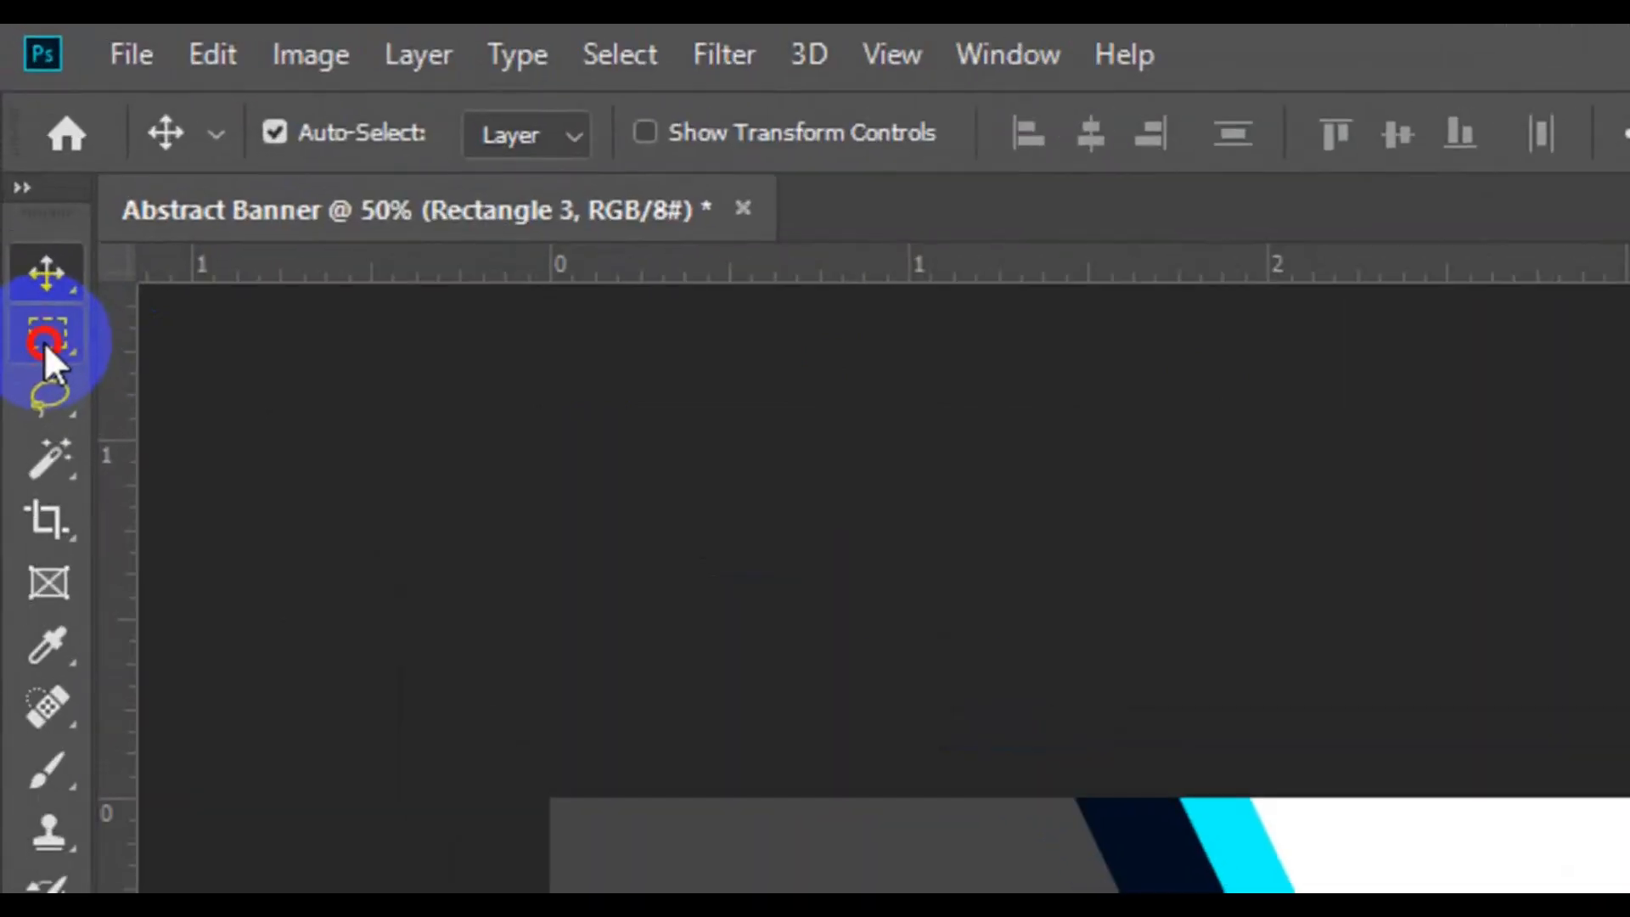
pyautogui.click(232, 341)
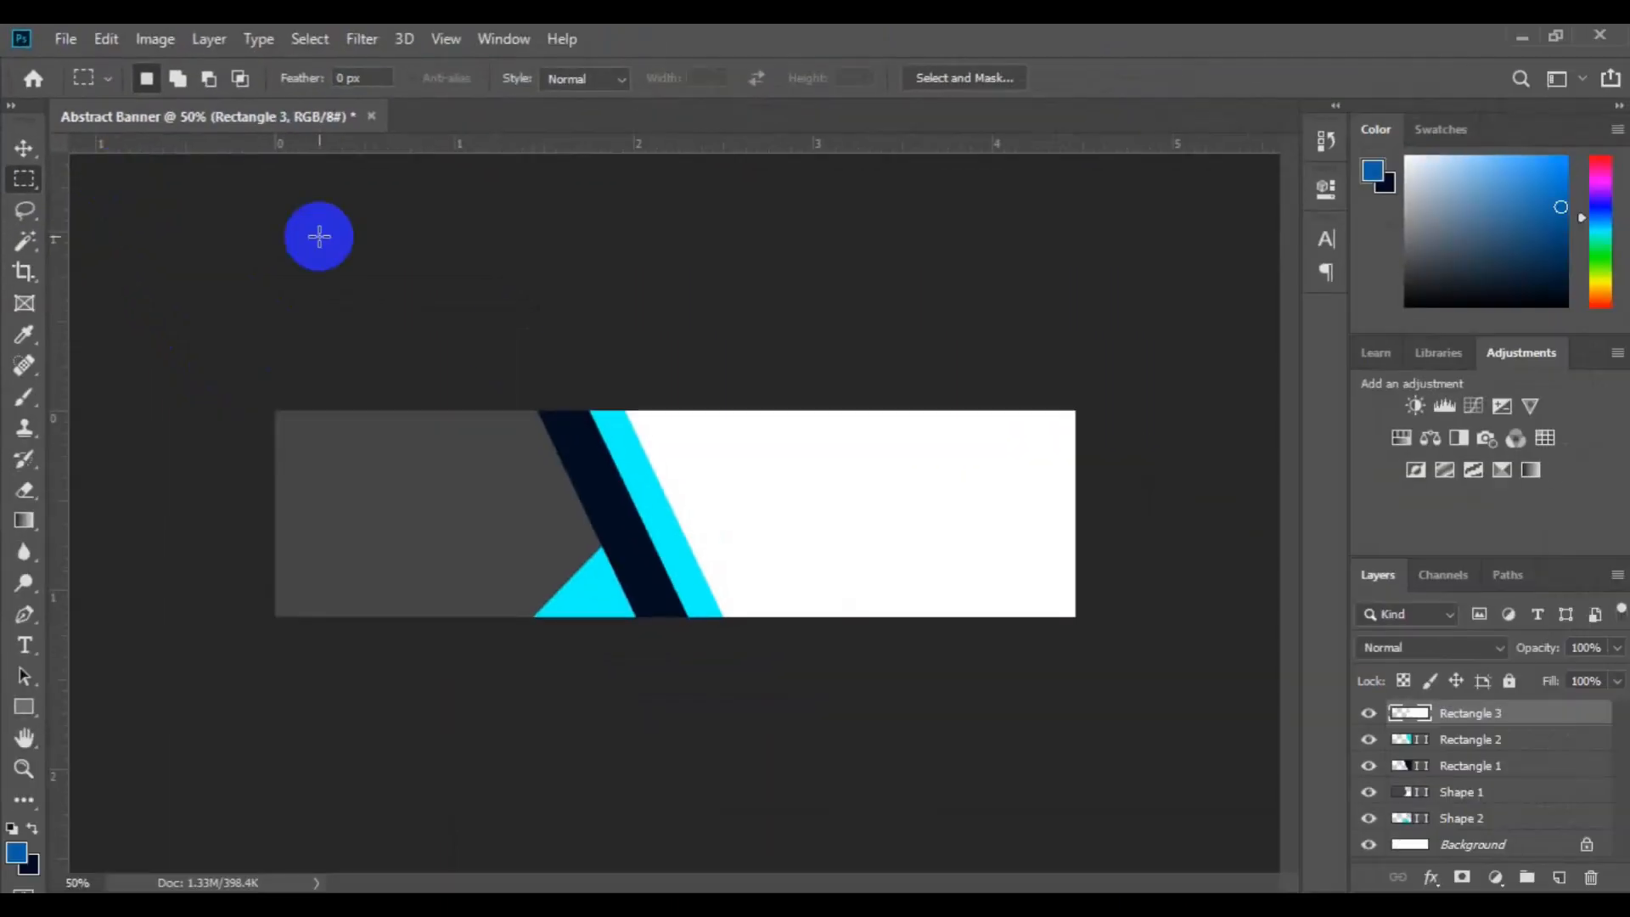
pyautogui.moveTo(574, 392); pyautogui.dragTo(1124, 435)
pyautogui.press('Delete')
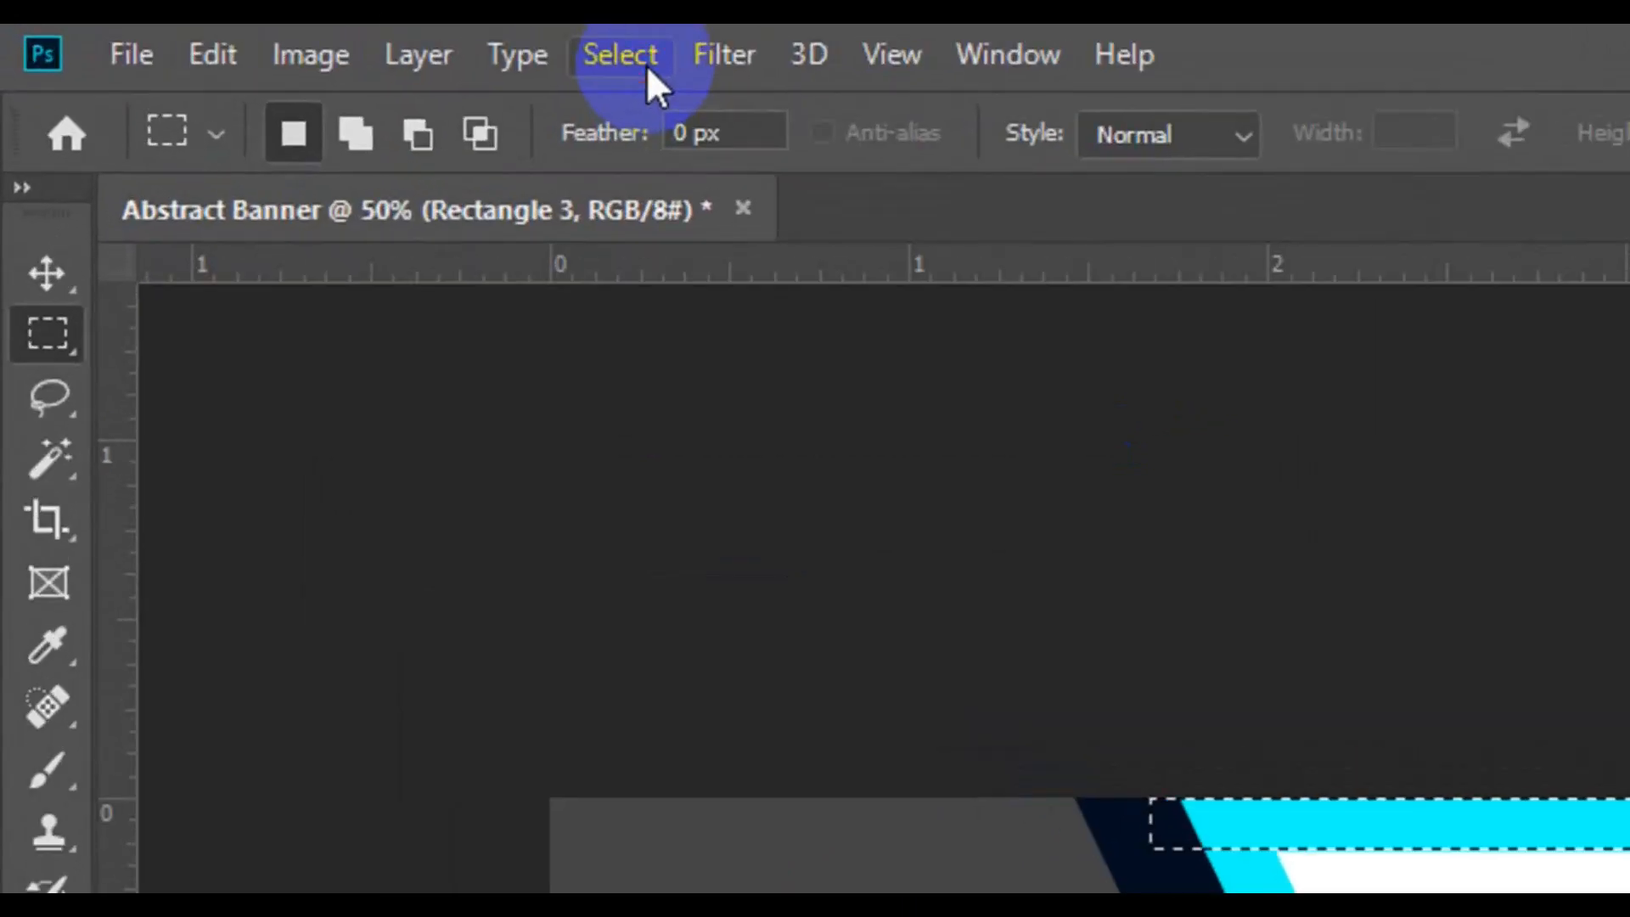
pyautogui.click(645, 59)
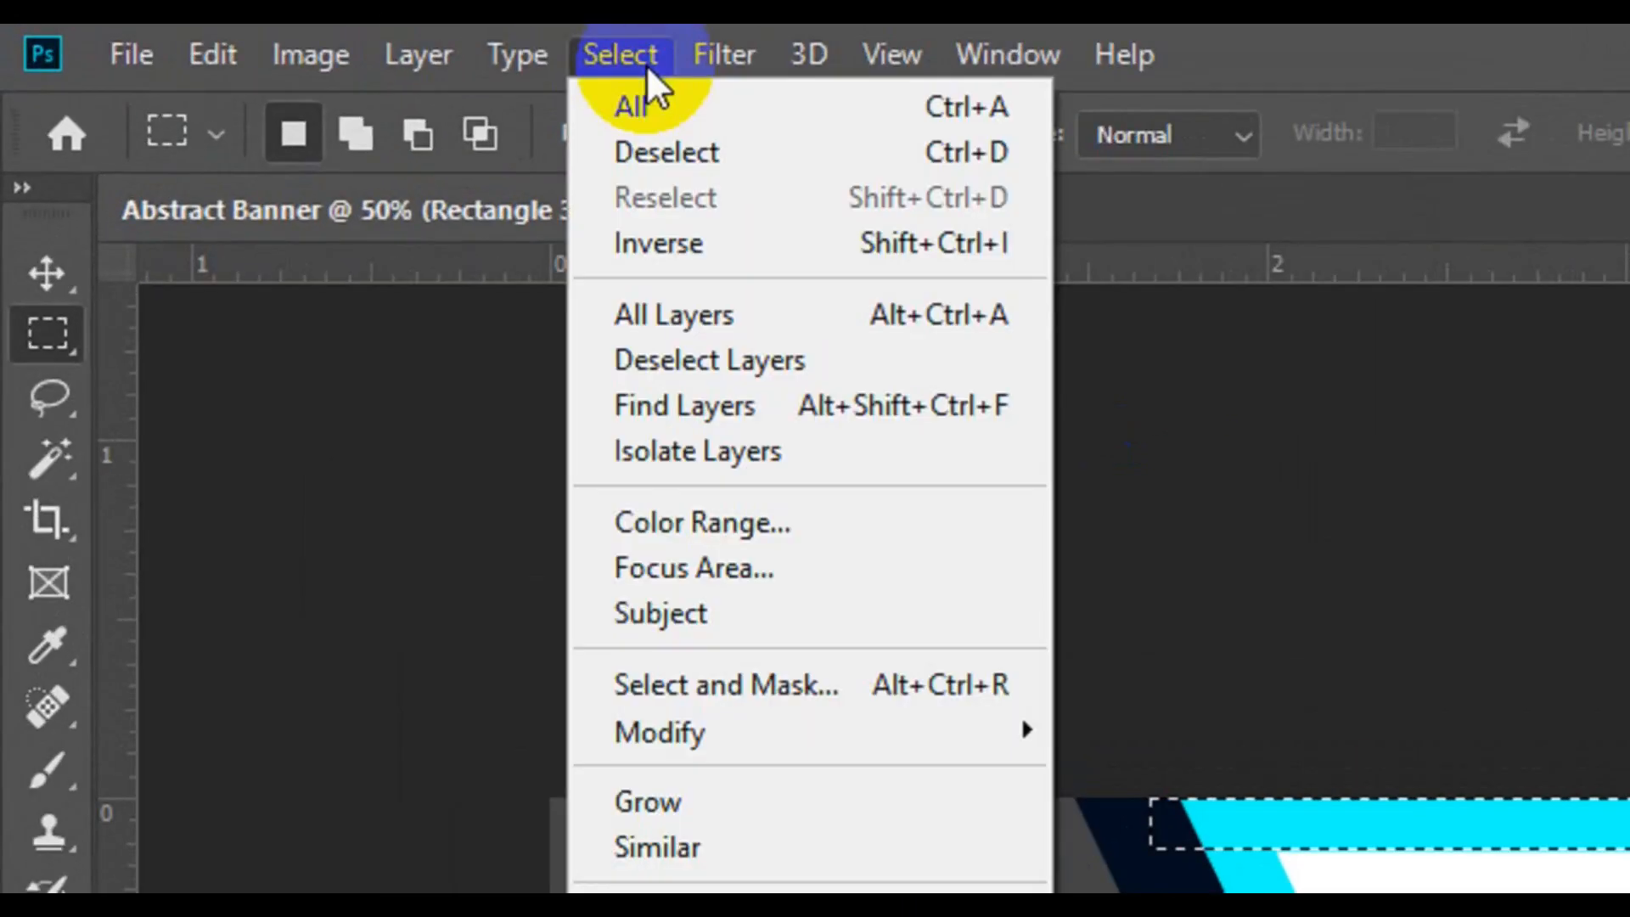
pyautogui.click(740, 166)
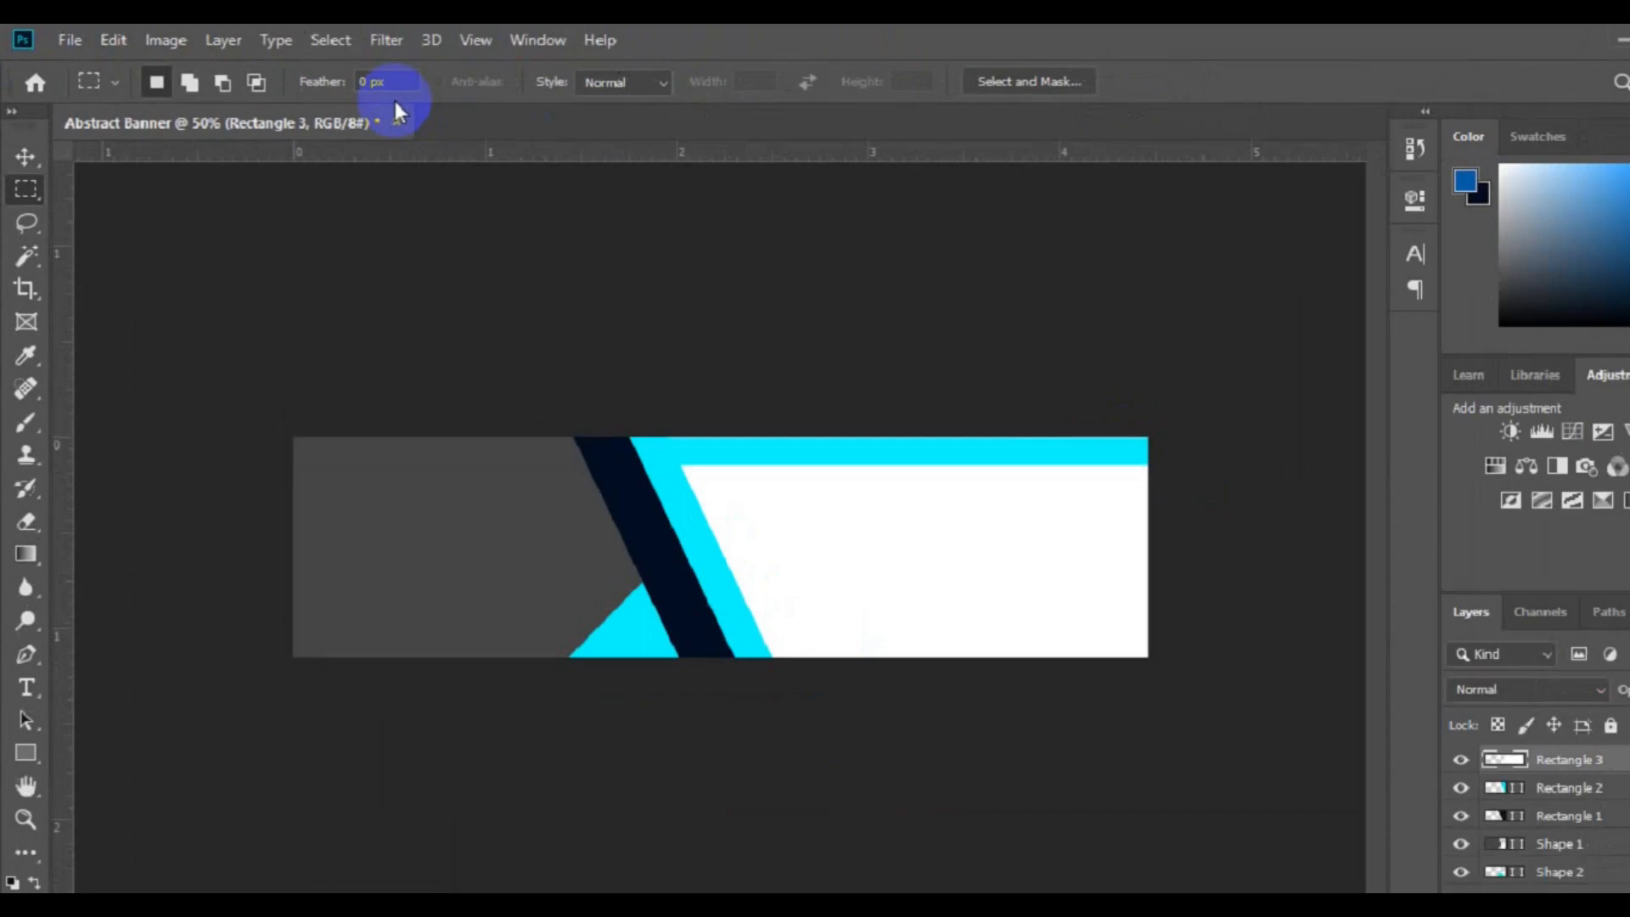
# Select the dark gray Shape 1 and place the car photo 5078 from the freepik stockpoto folder as an embedded image above it
pyautogui.click(23, 146)
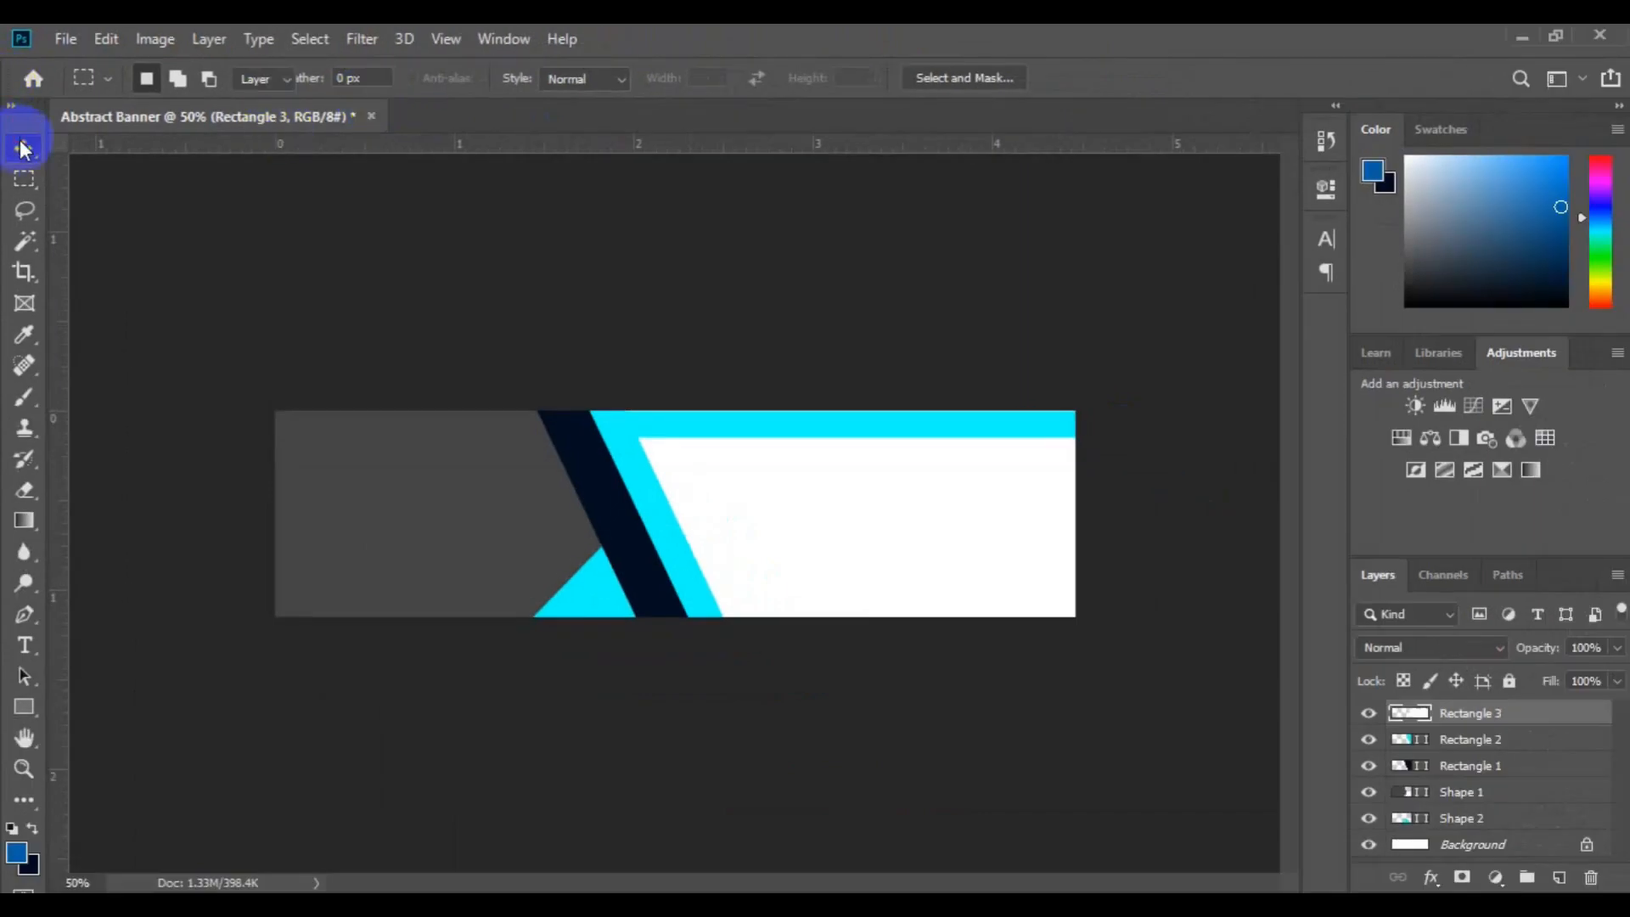
pyautogui.click(223, 491)
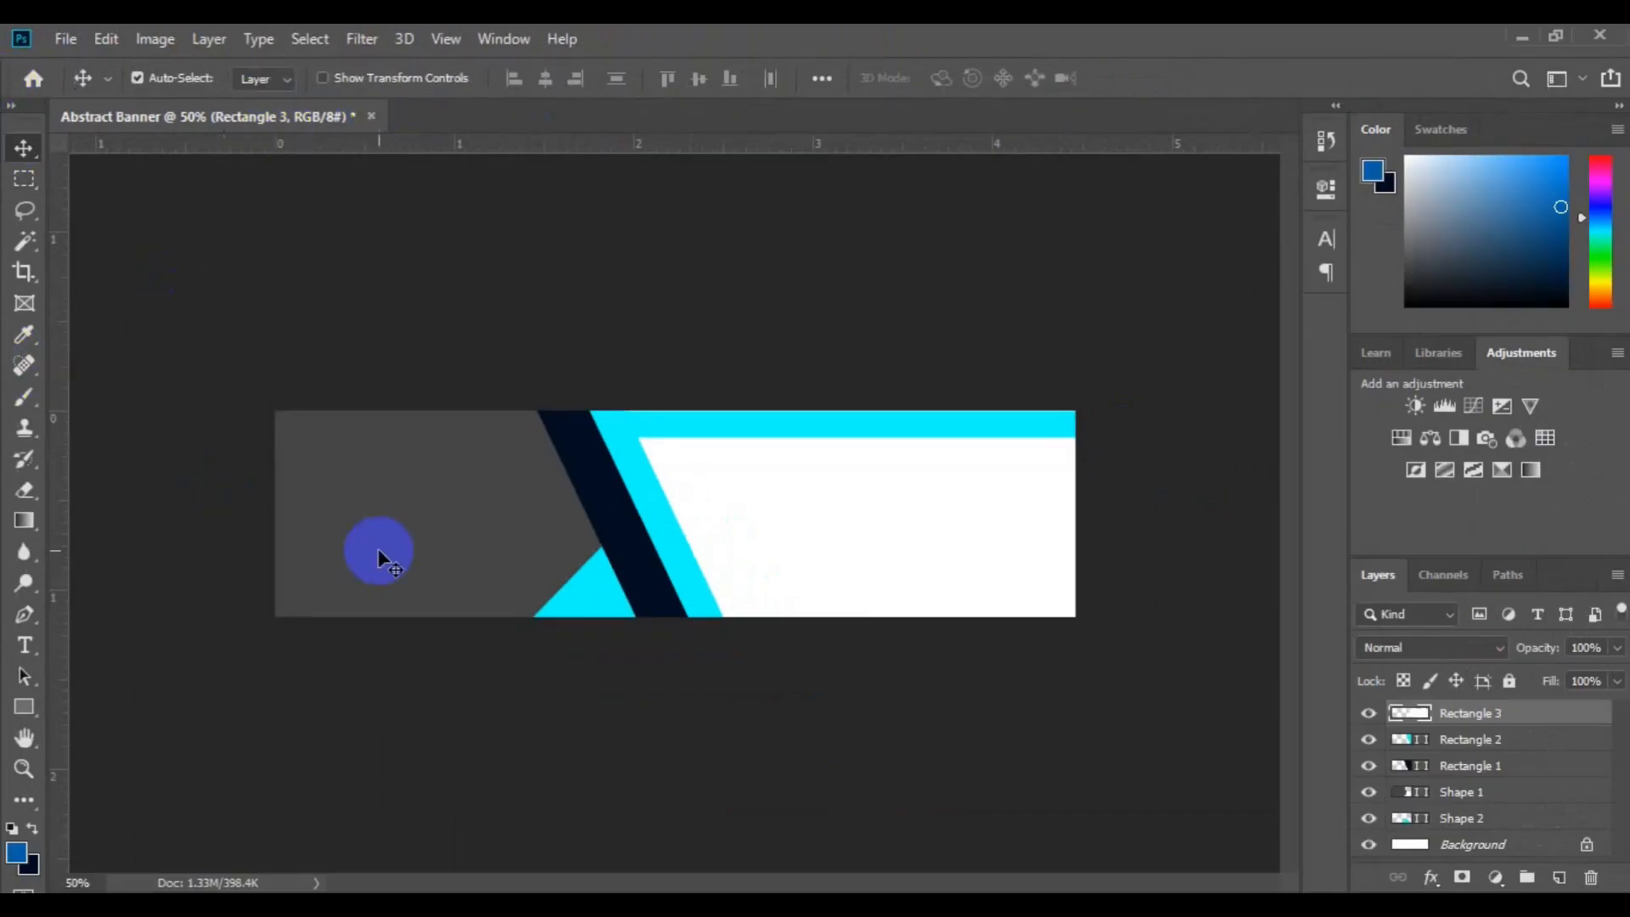
pyautogui.click(378, 550)
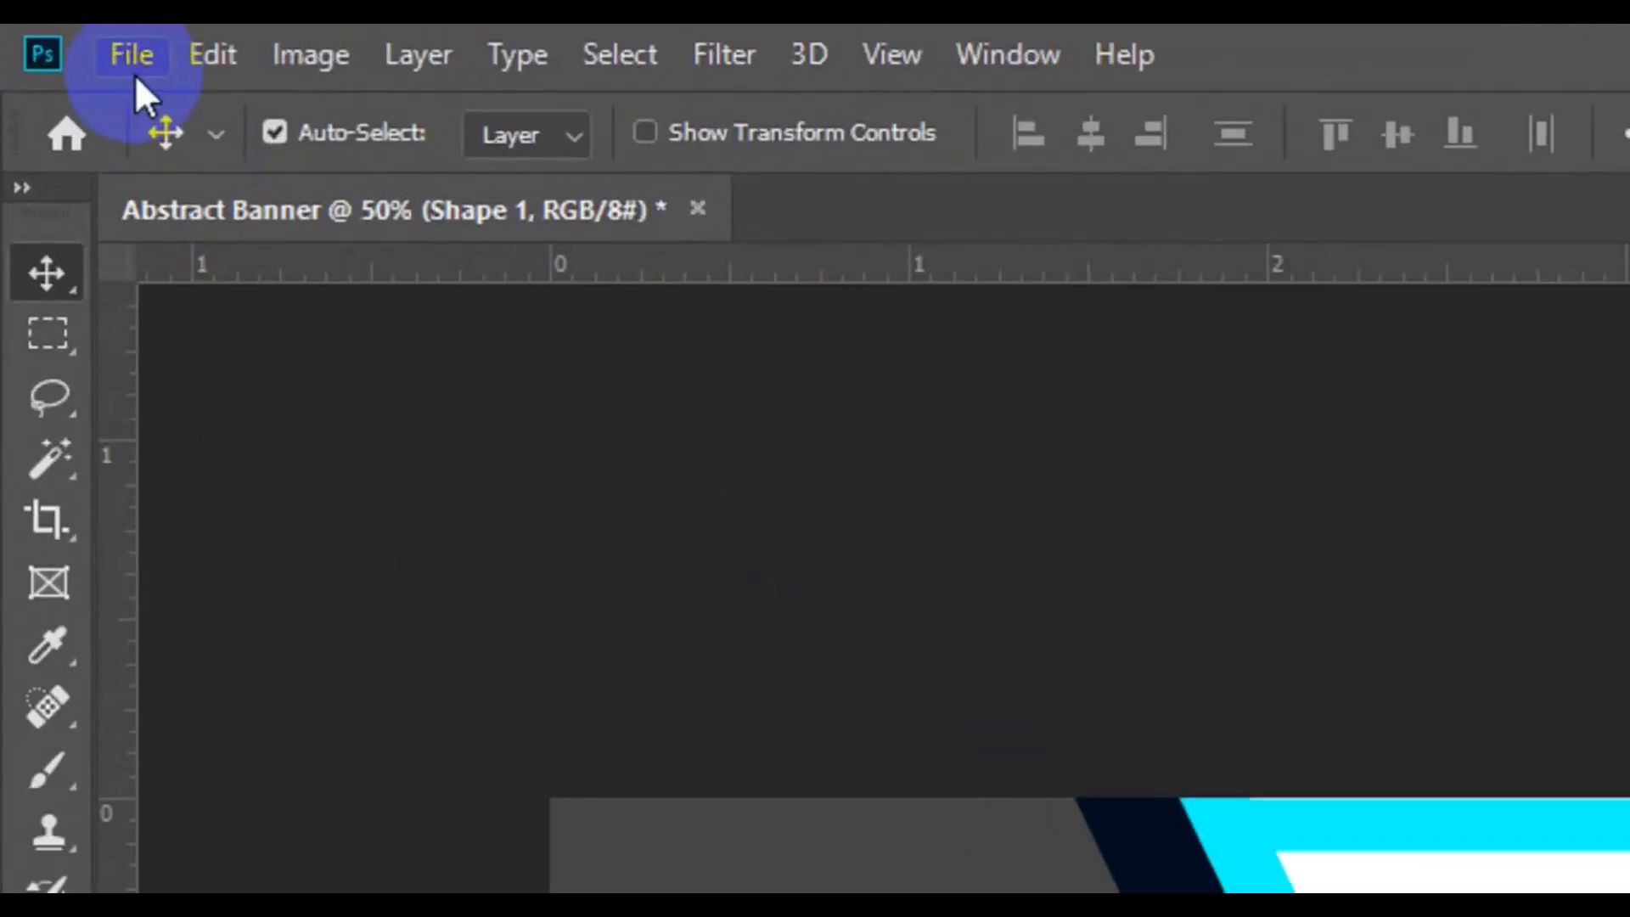
pyautogui.click(66, 48)
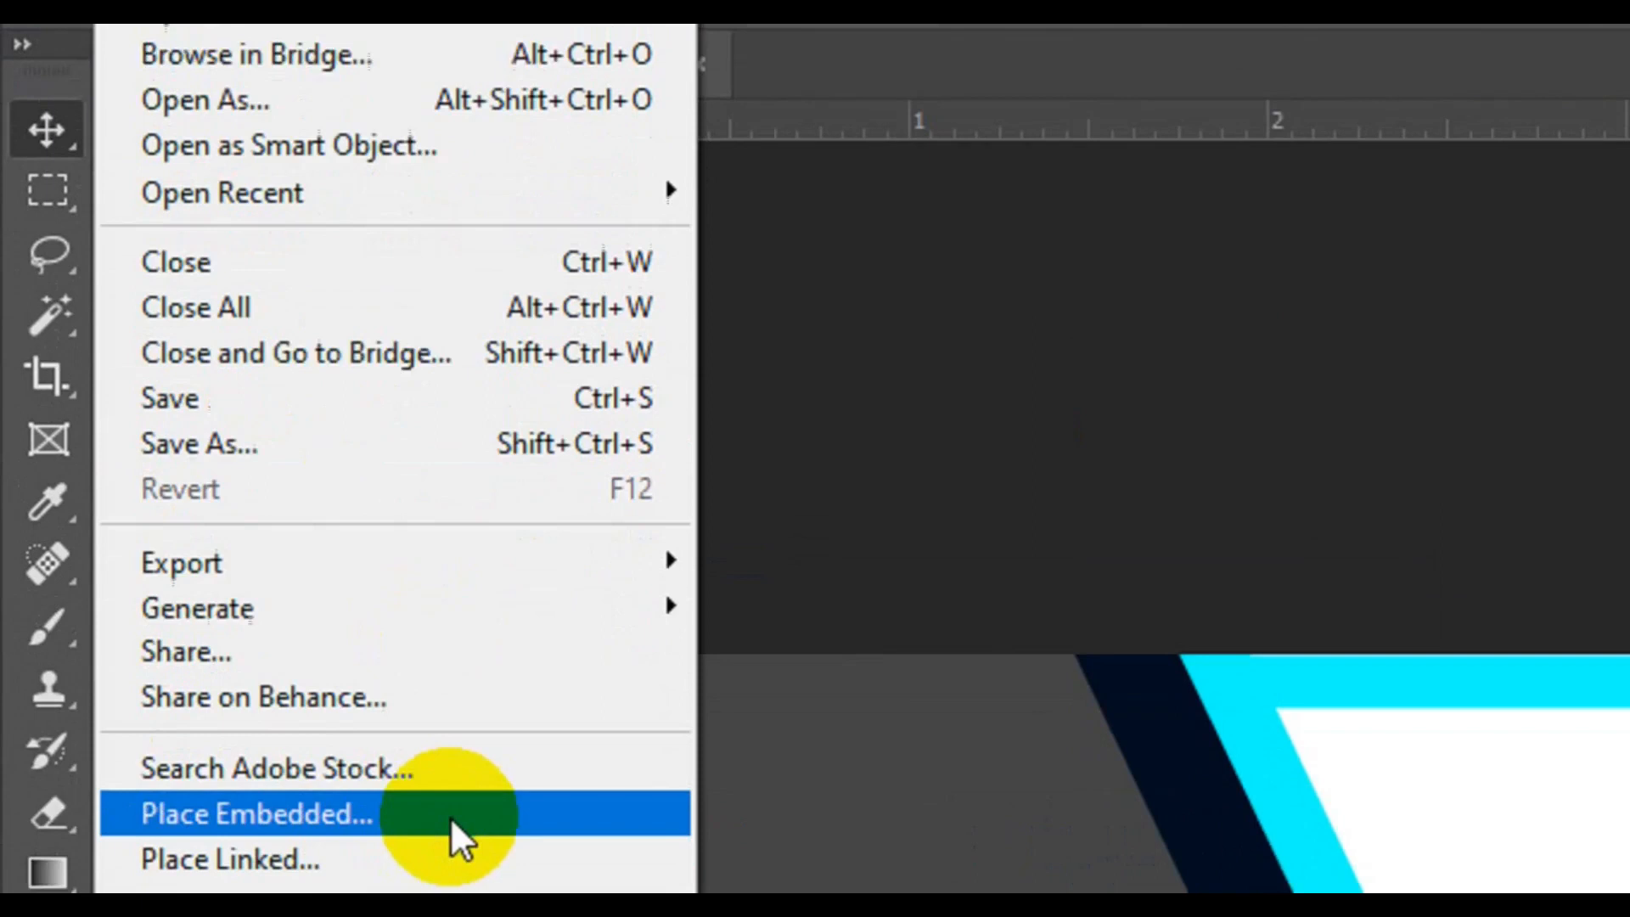
pyautogui.click(481, 740)
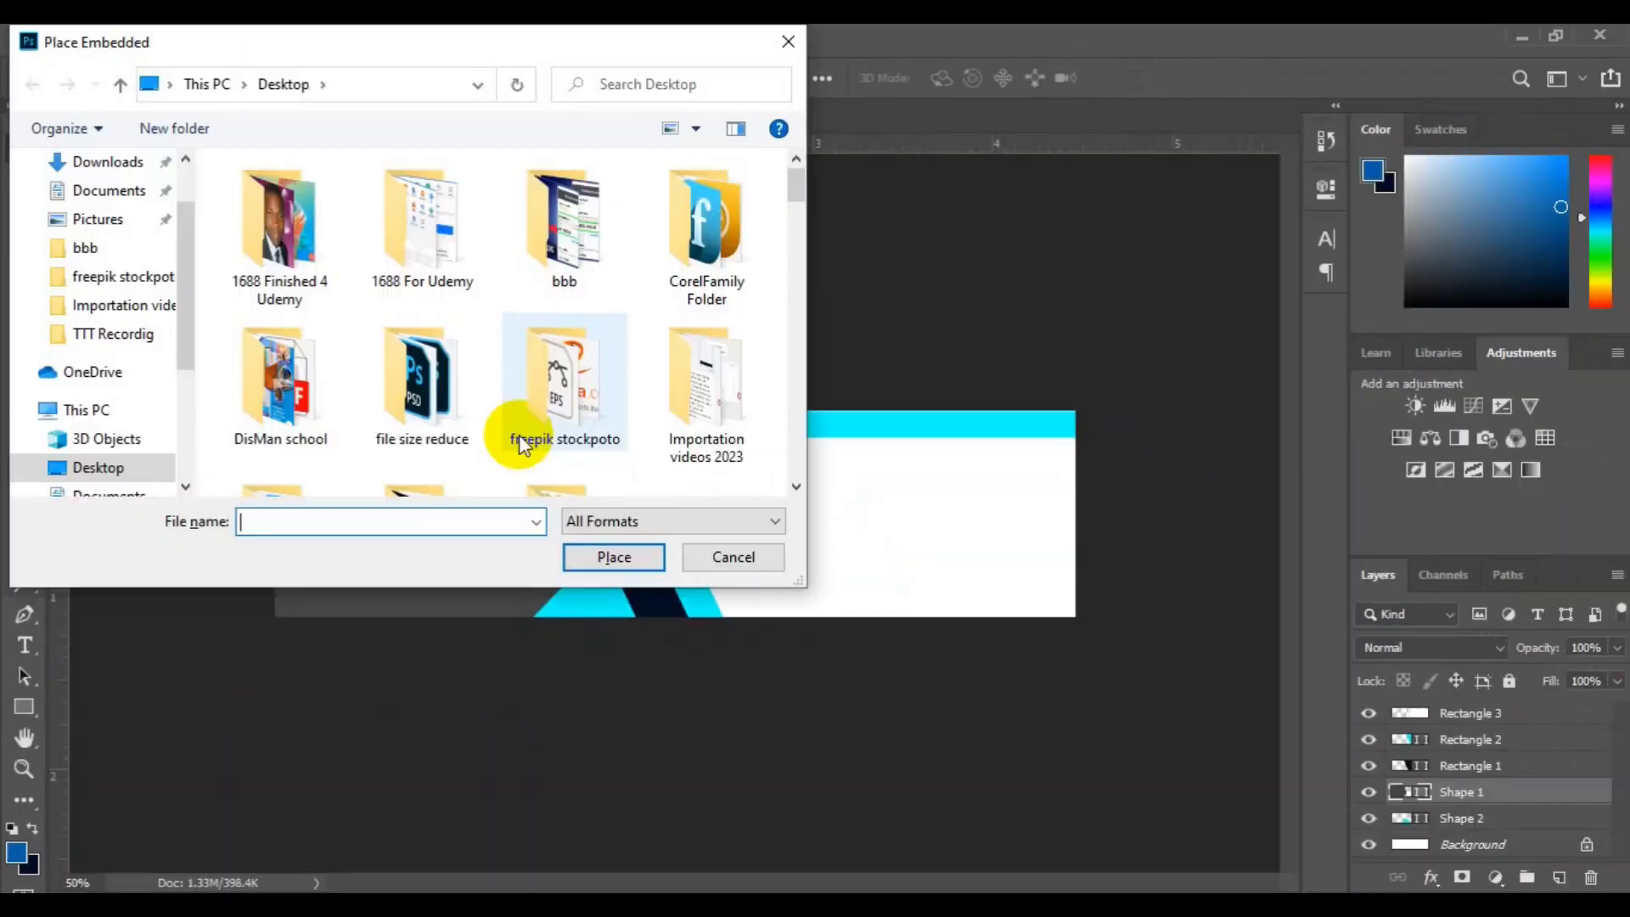
pyautogui.doubleClick(521, 441)
pyautogui.click(793, 486)
pyautogui.click(792, 485)
pyautogui.click(793, 486)
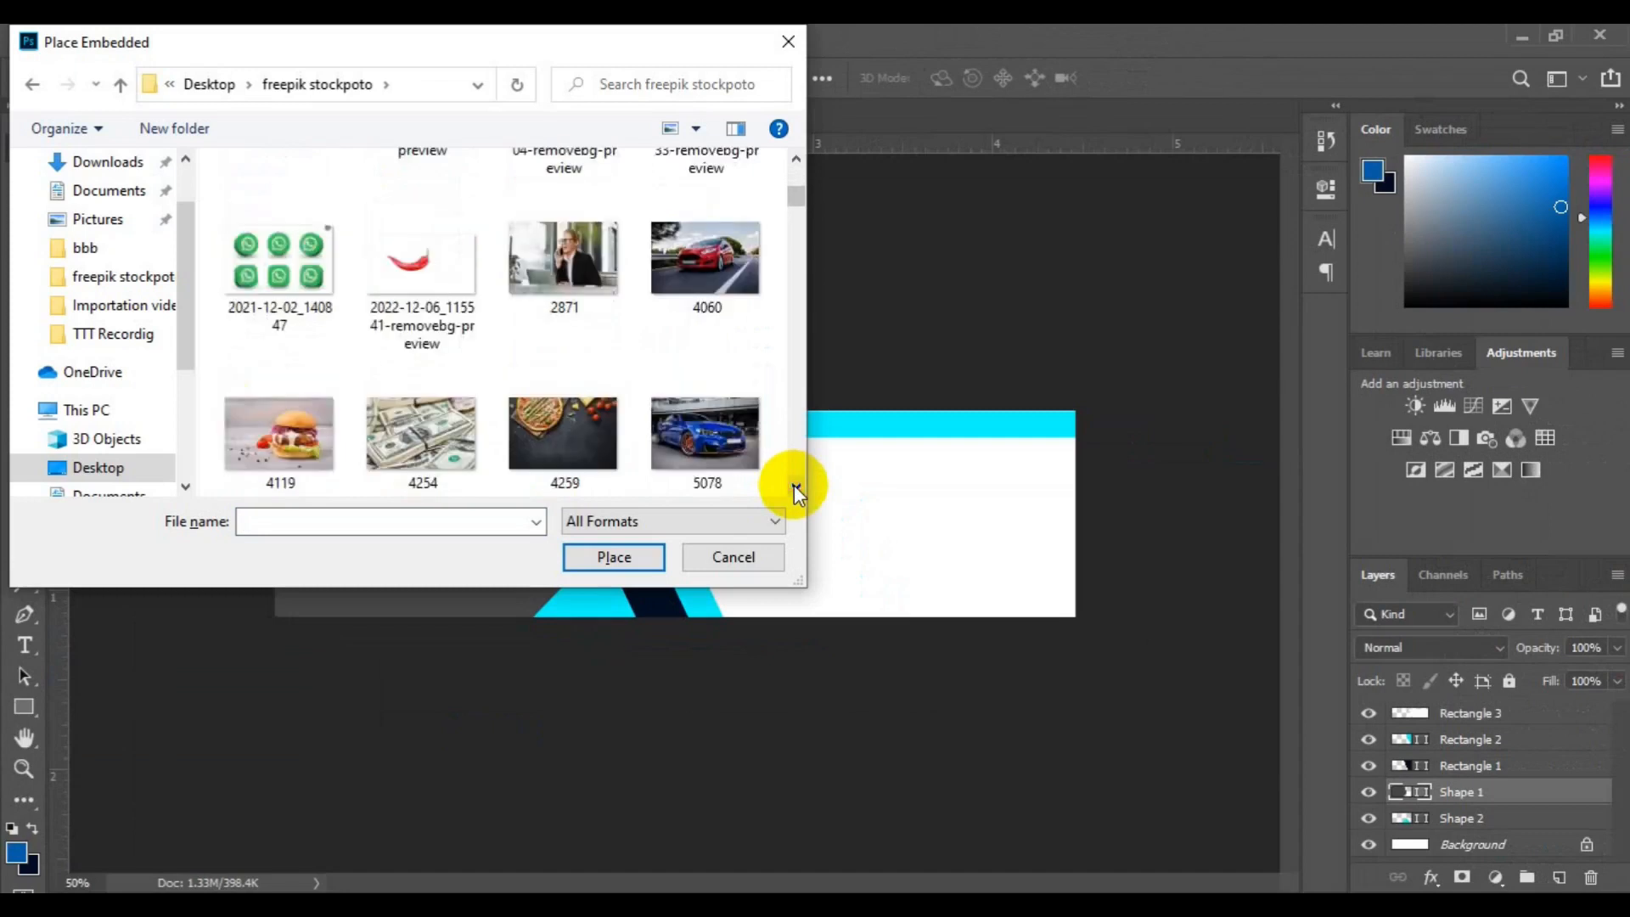
pyautogui.click(793, 485)
pyautogui.click(715, 350)
pyautogui.click(614, 557)
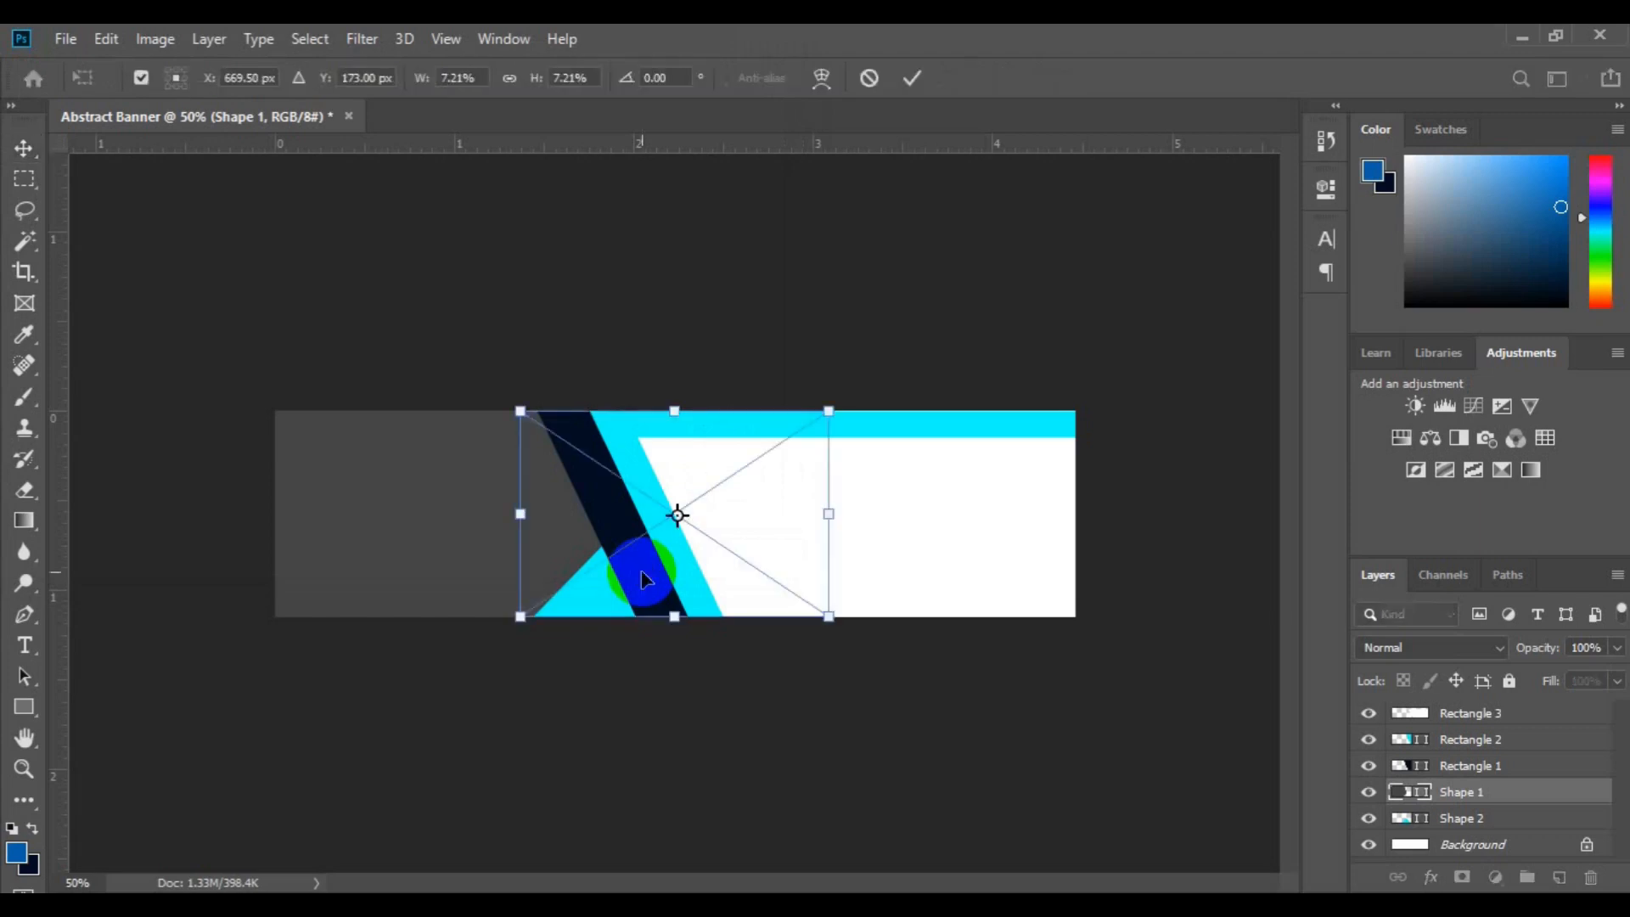
# Position the car photo over the dark gray area at 7.96% scale and clip it to Shape 1 with a clipping mask
pyautogui.moveTo(643, 567); pyautogui.dragTo(458, 563)
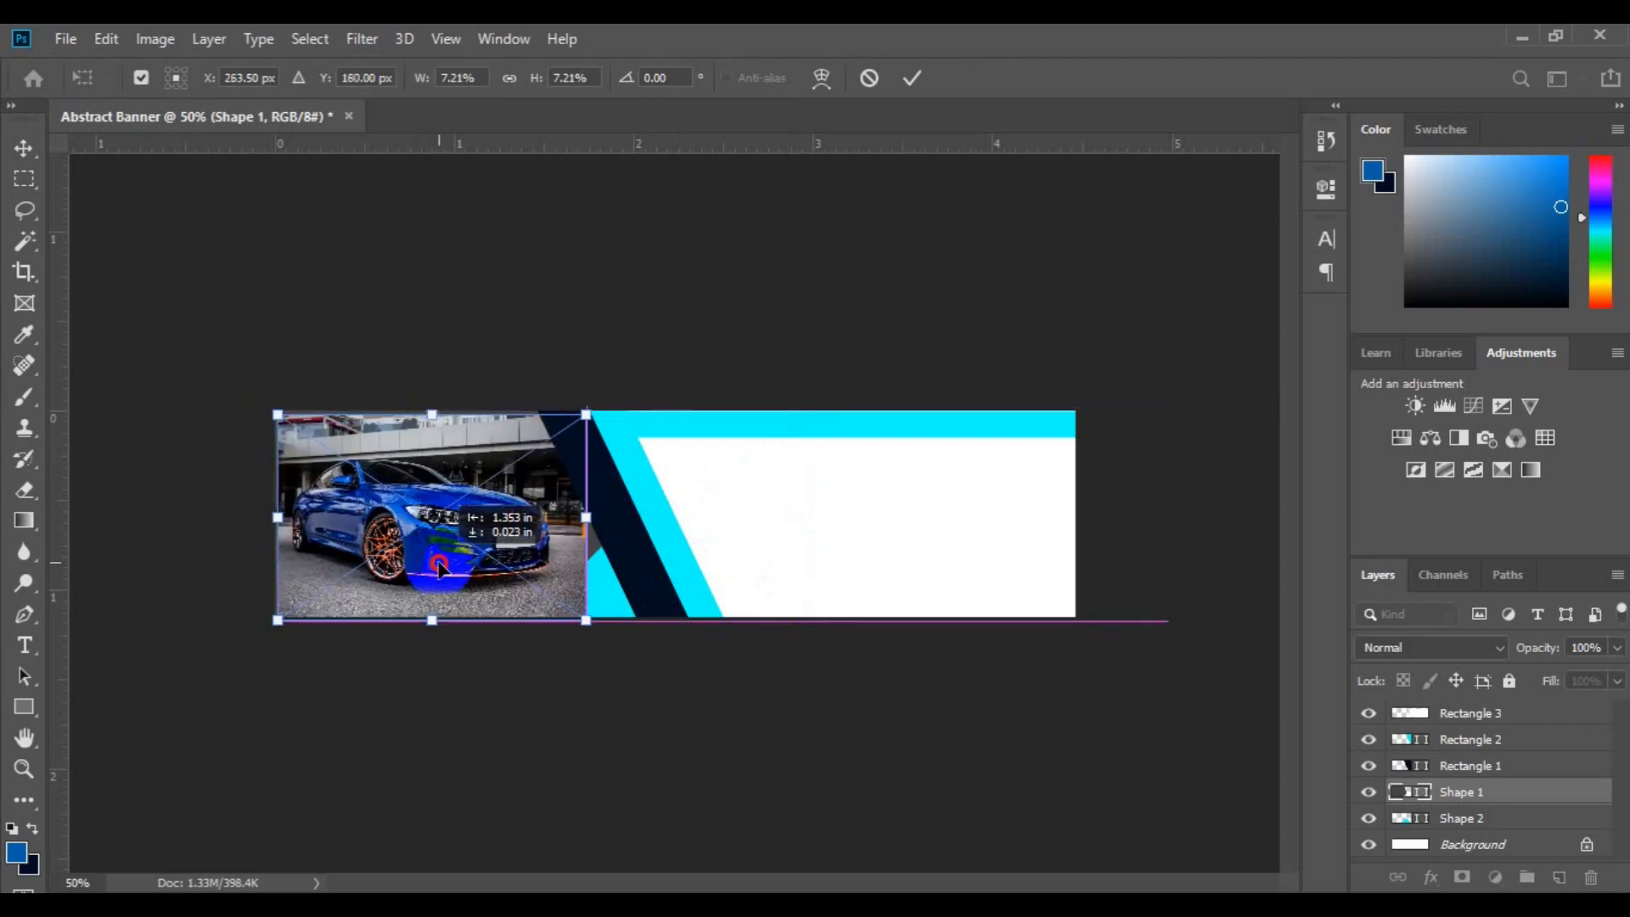
pyautogui.moveTo(588, 624); pyautogui.dragTo(605, 634)
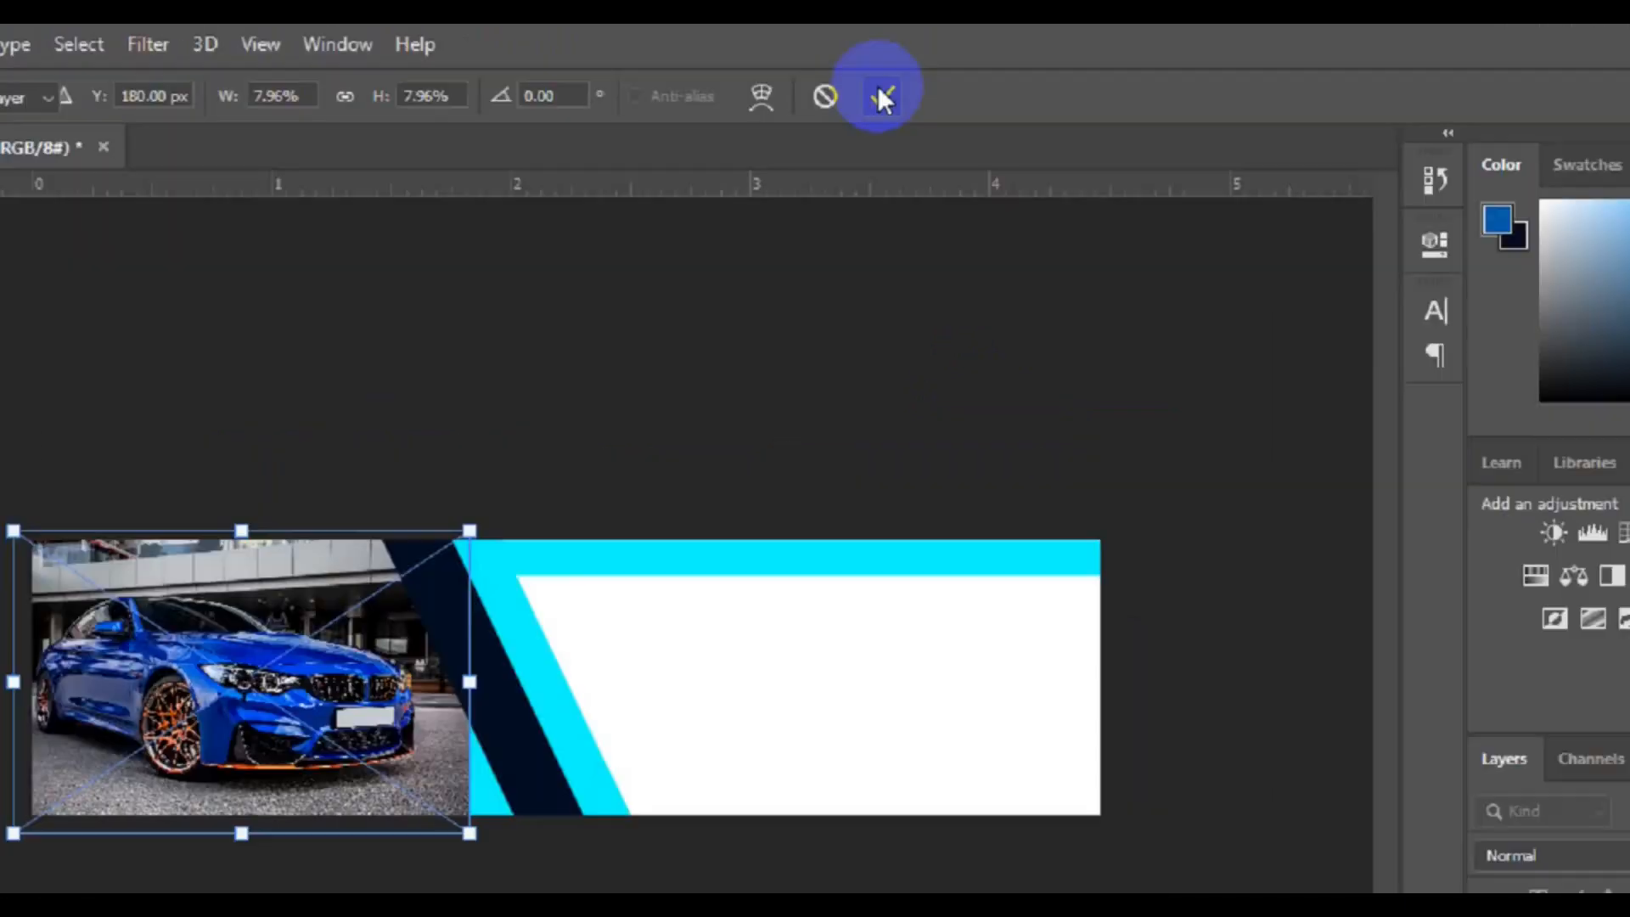
pyautogui.click(820, 129)
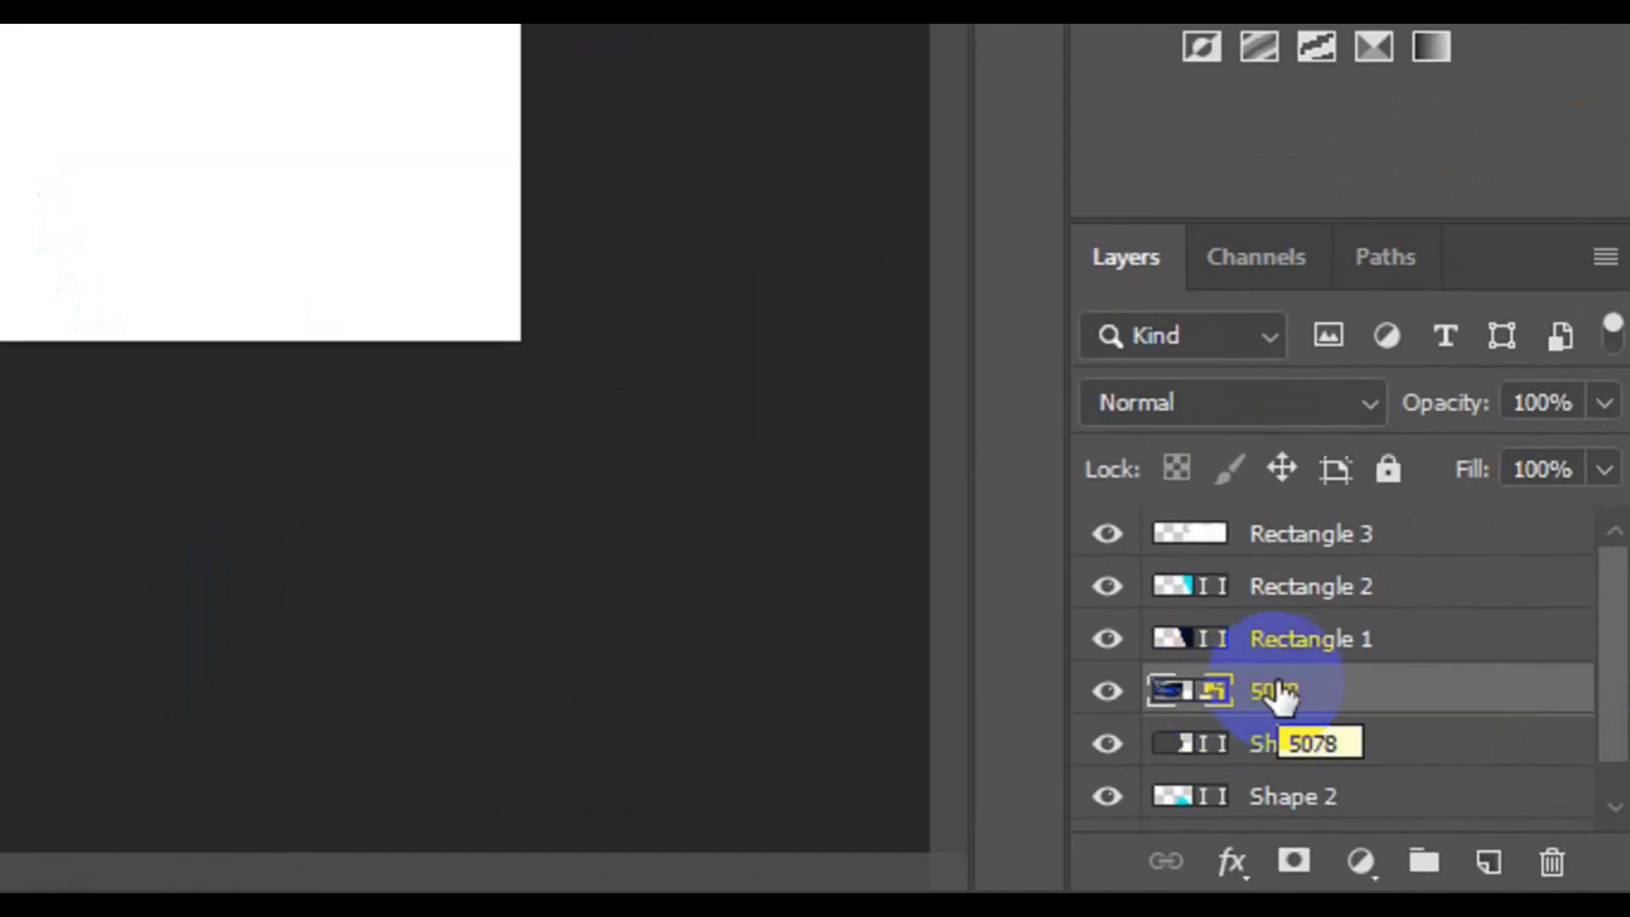
pyautogui.rightClick(1276, 689)
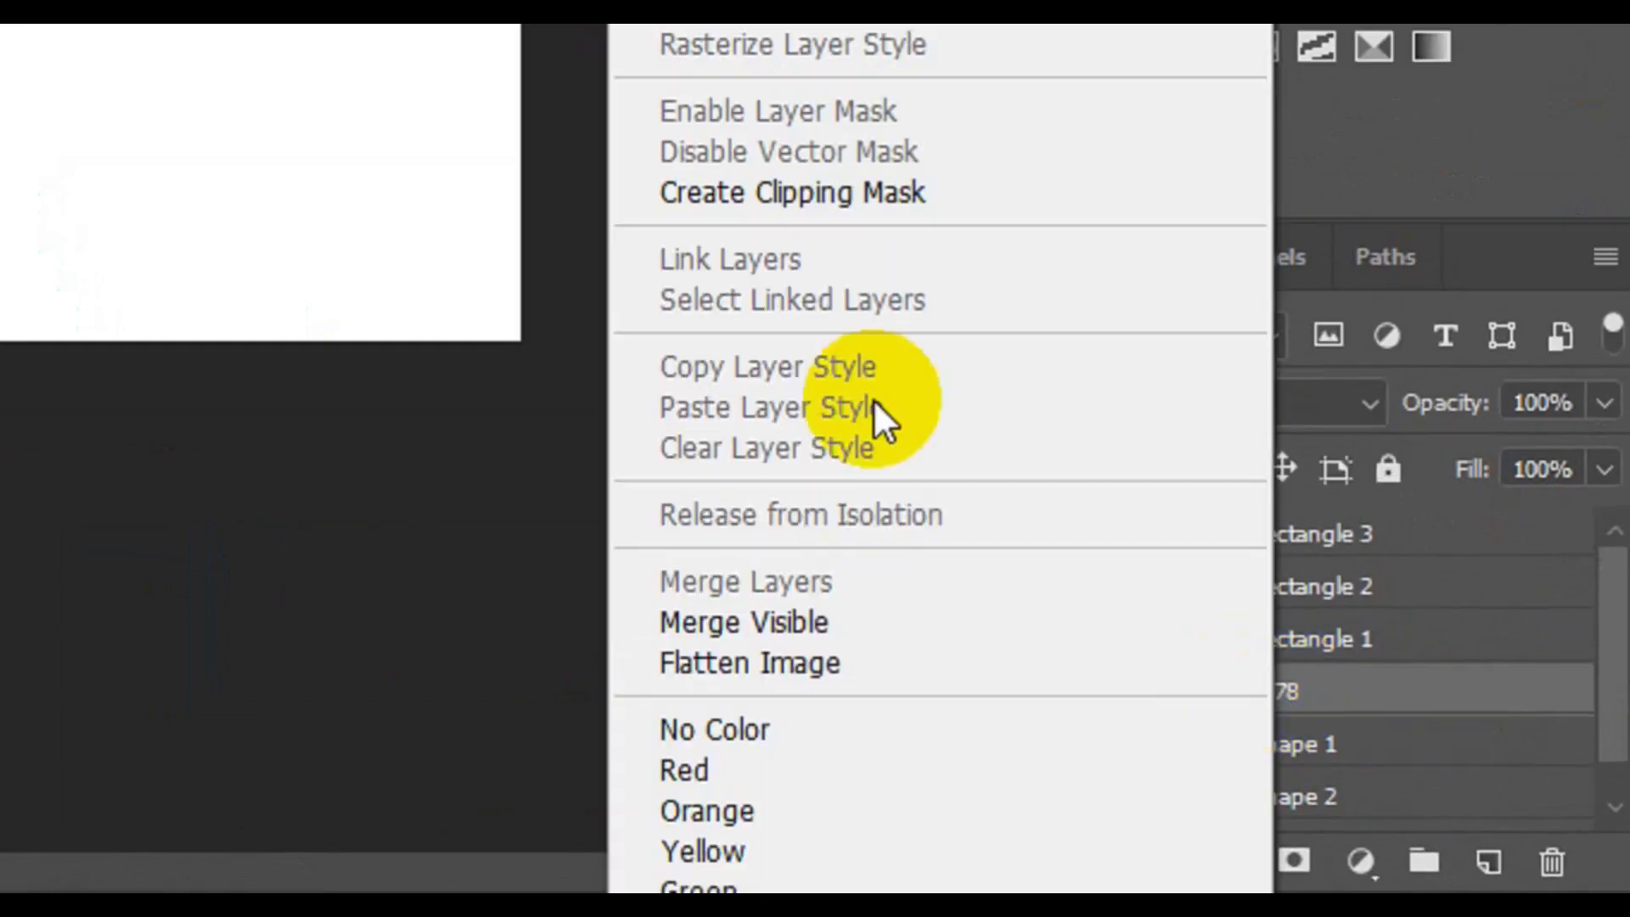
pyautogui.click(821, 197)
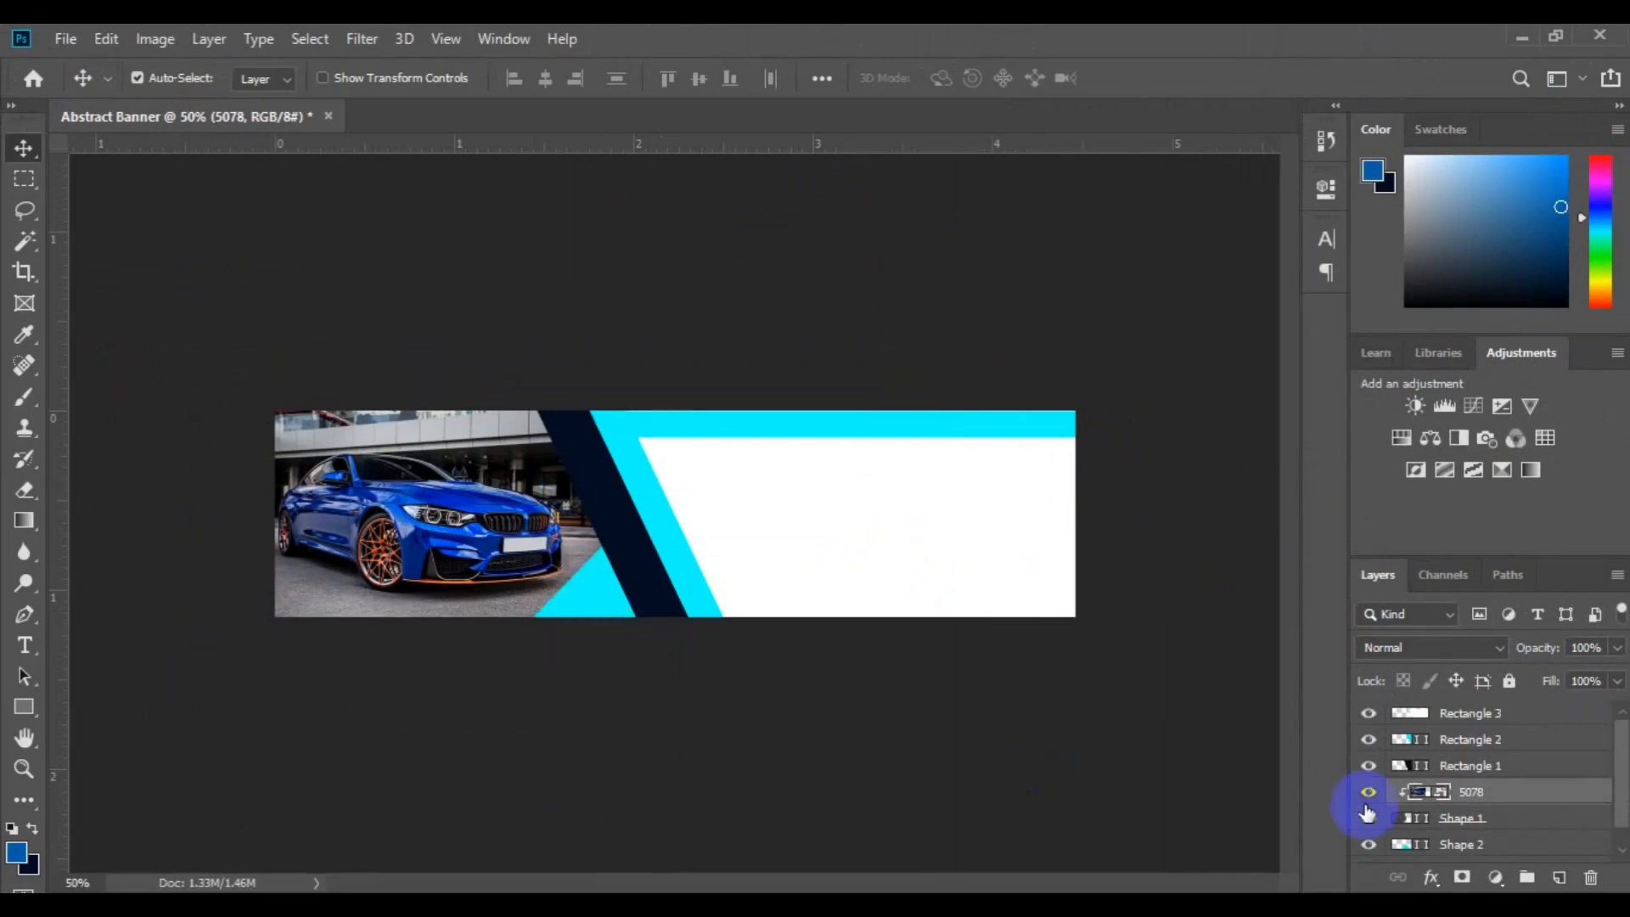
# Give Shape 1 a white stroke 18.33 px wide
pyautogui.click(1472, 828)
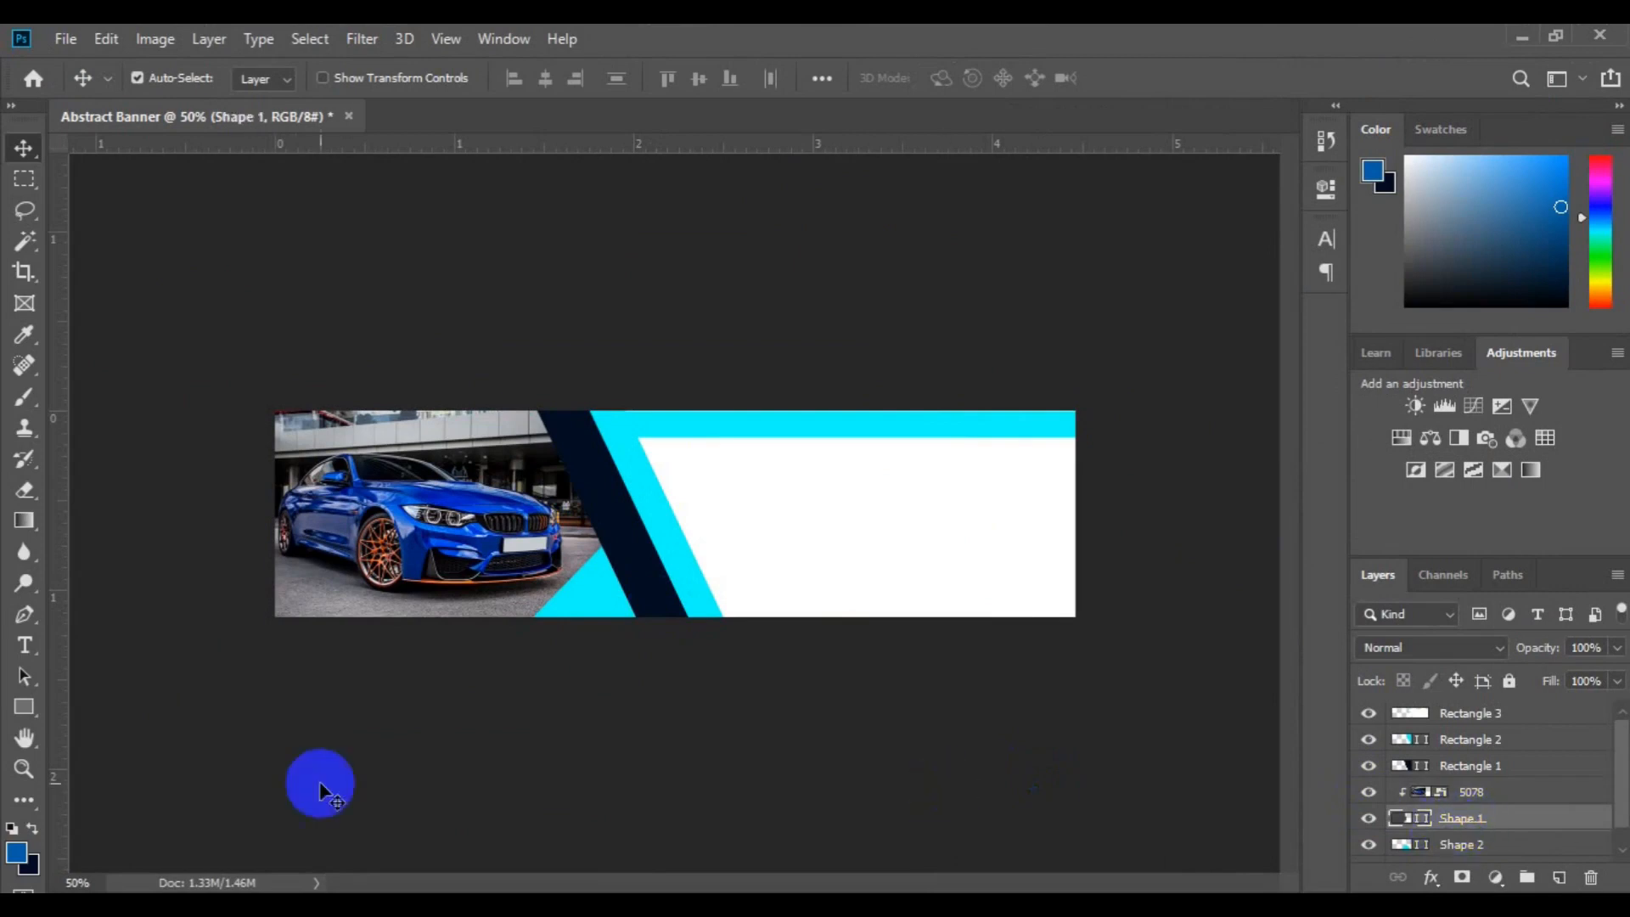
pyautogui.click(32, 612)
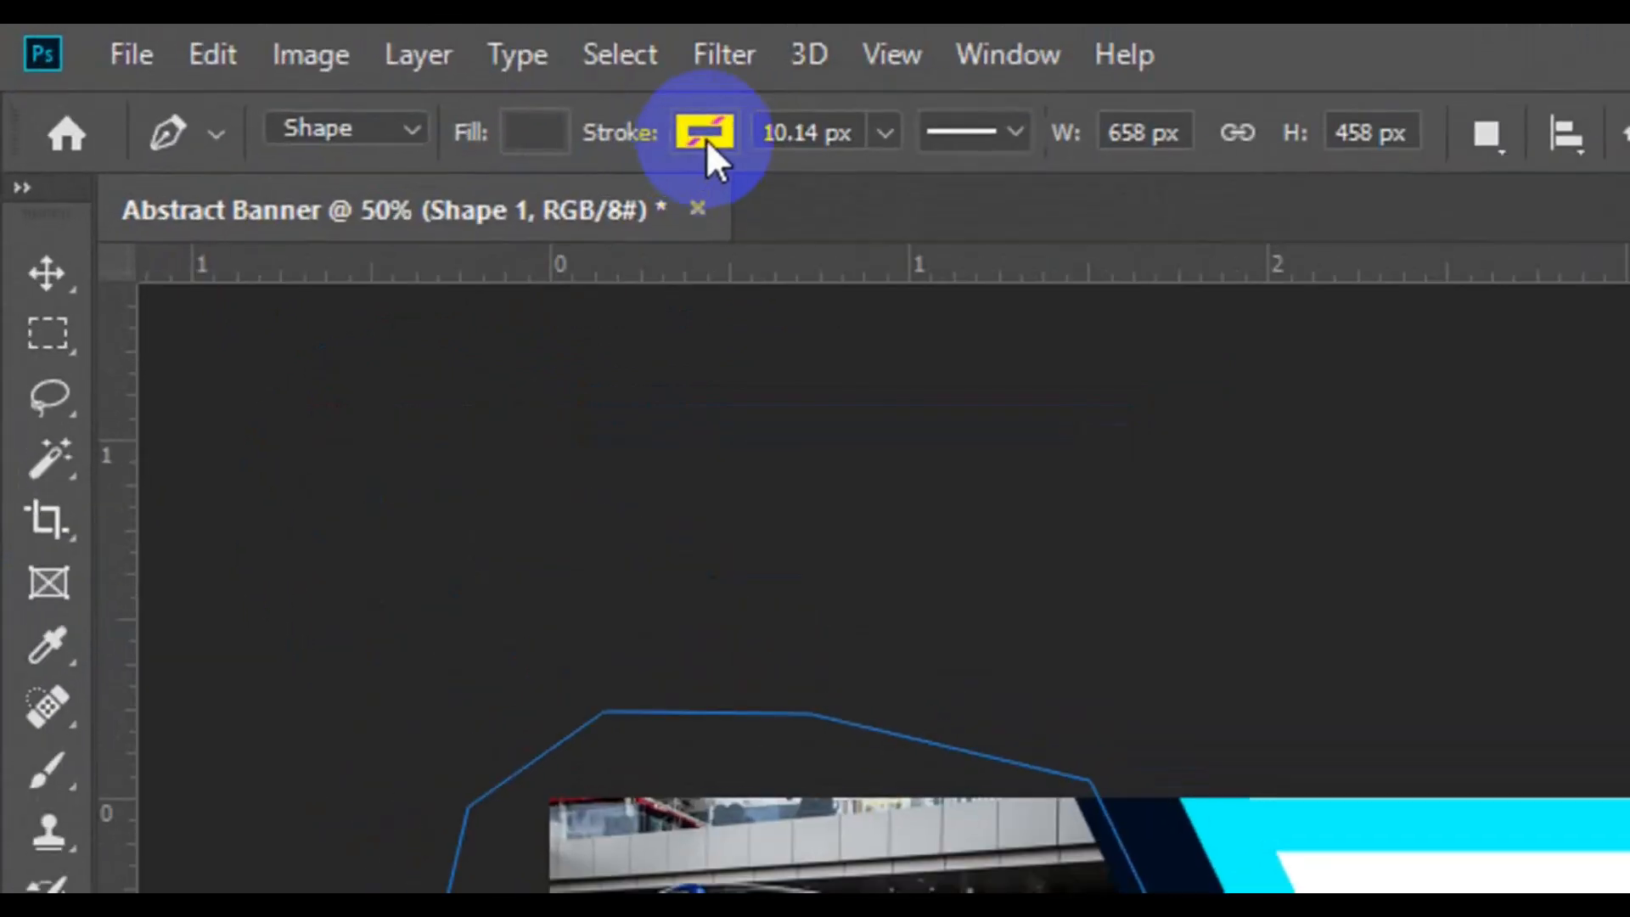
pyautogui.click(705, 139)
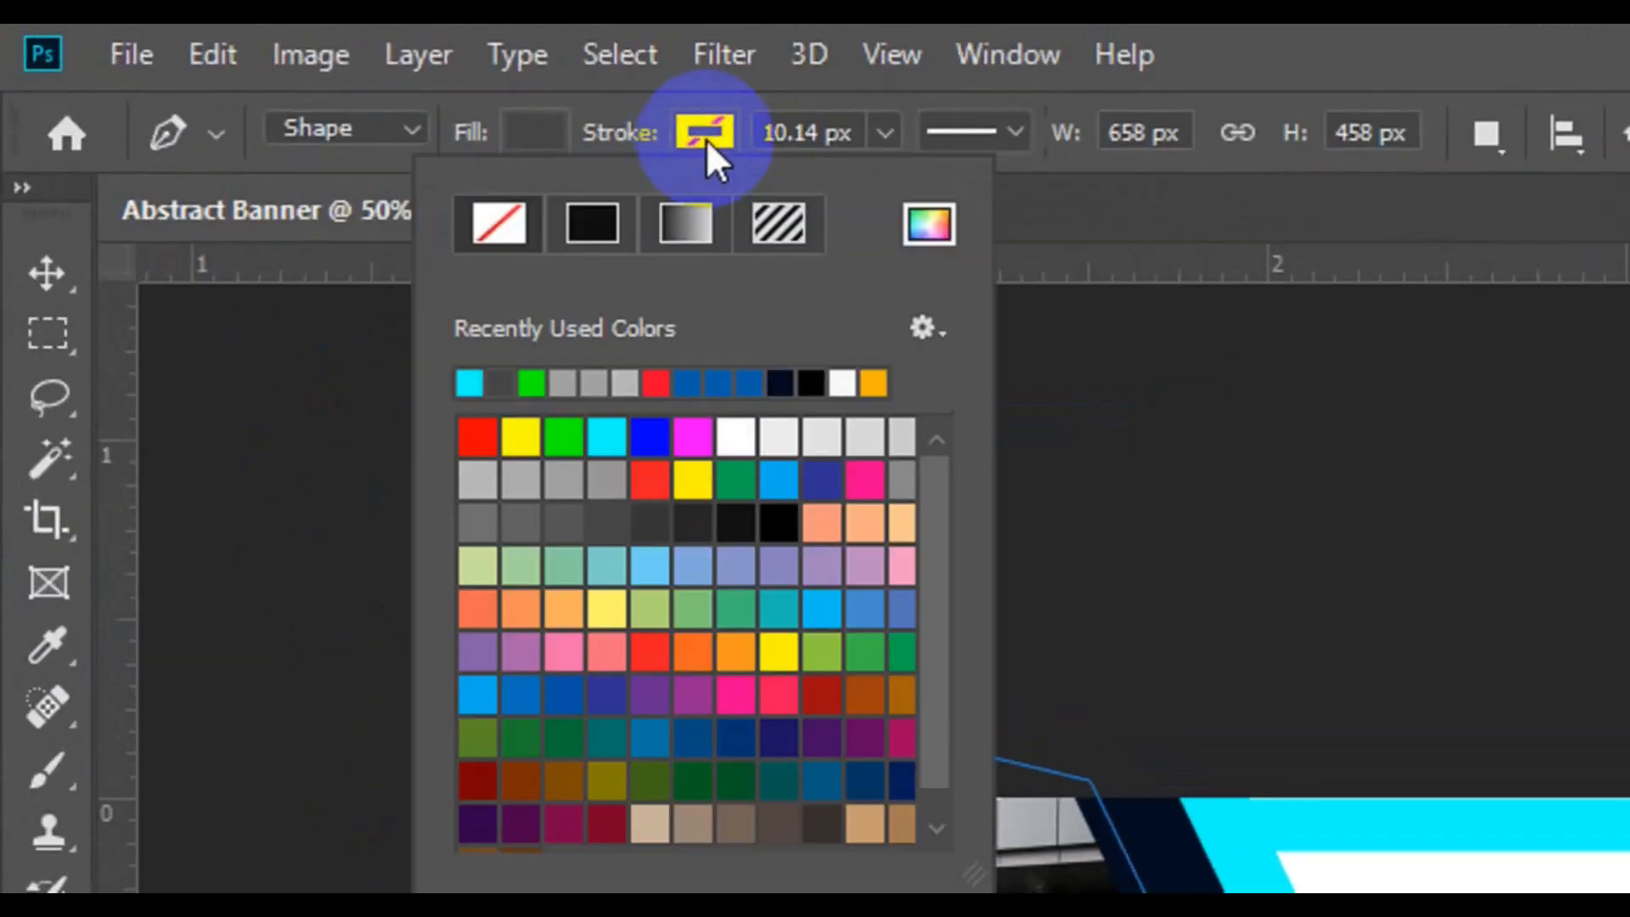
pyautogui.click(737, 433)
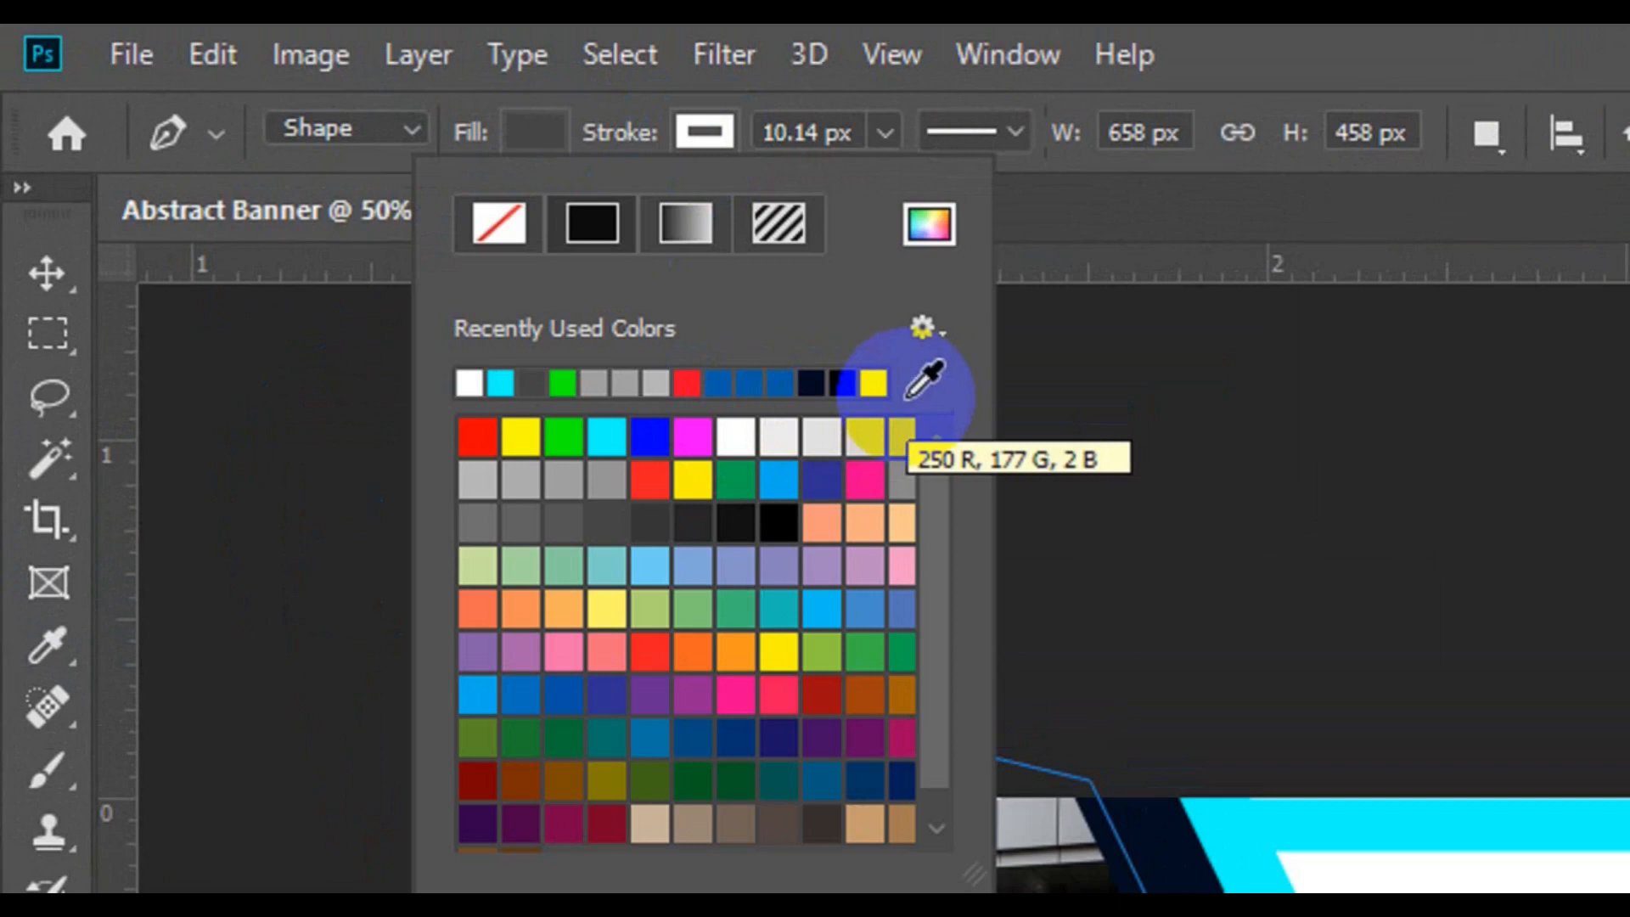
pyautogui.click(879, 146)
pyautogui.click(898, 182)
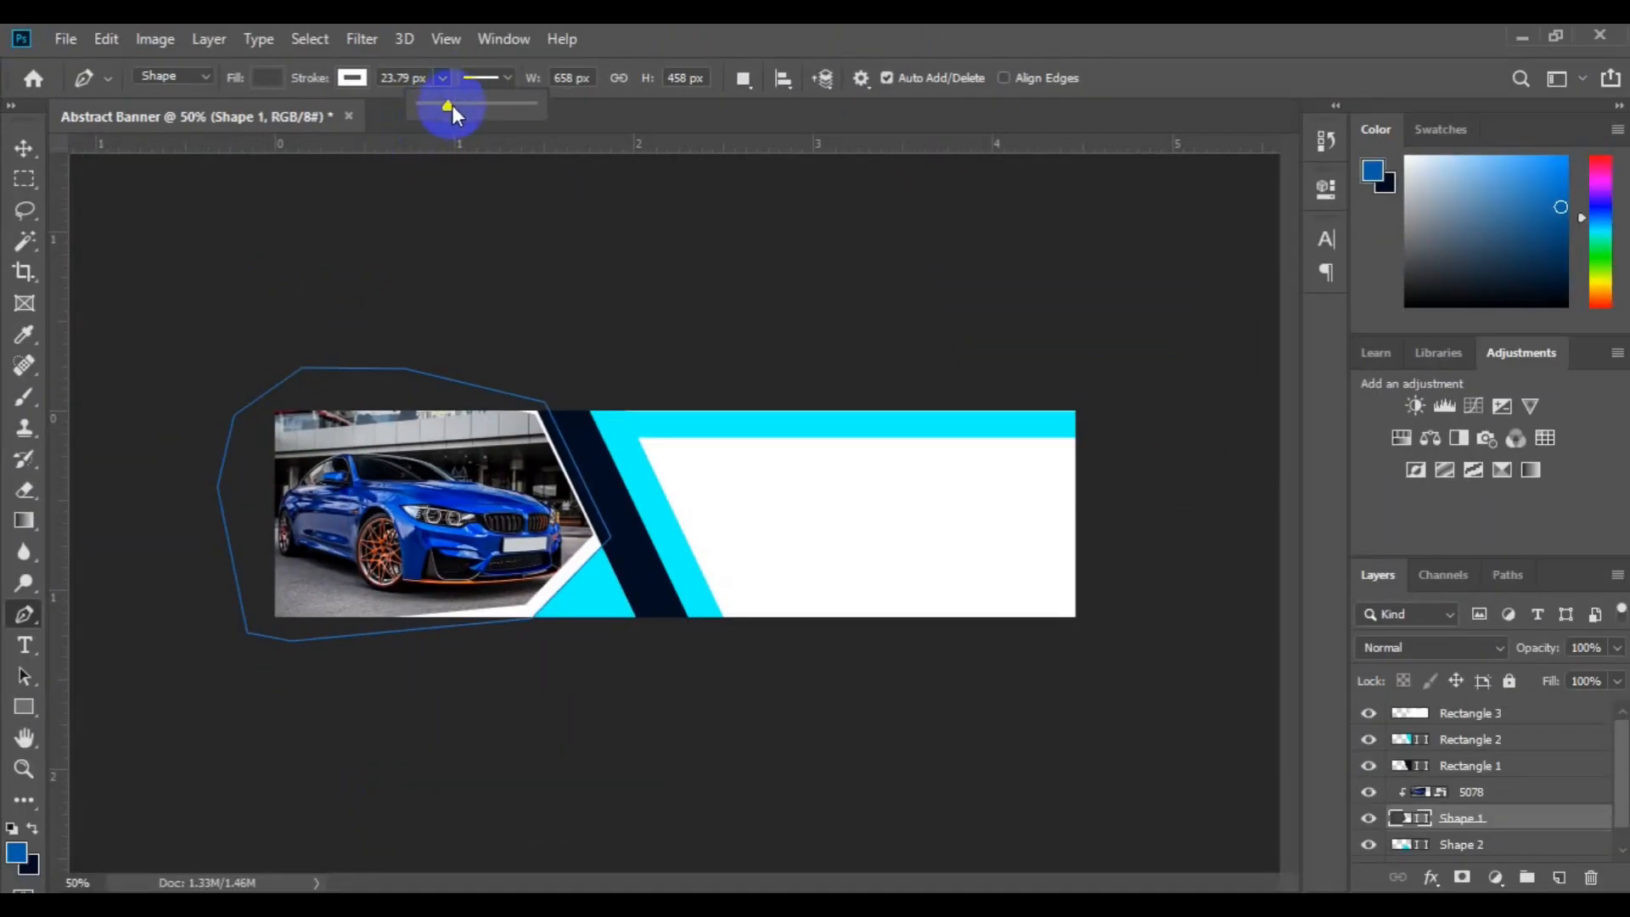
pyautogui.click(448, 105)
pyautogui.moveTo(448, 104); pyautogui.dragTo(446, 105)
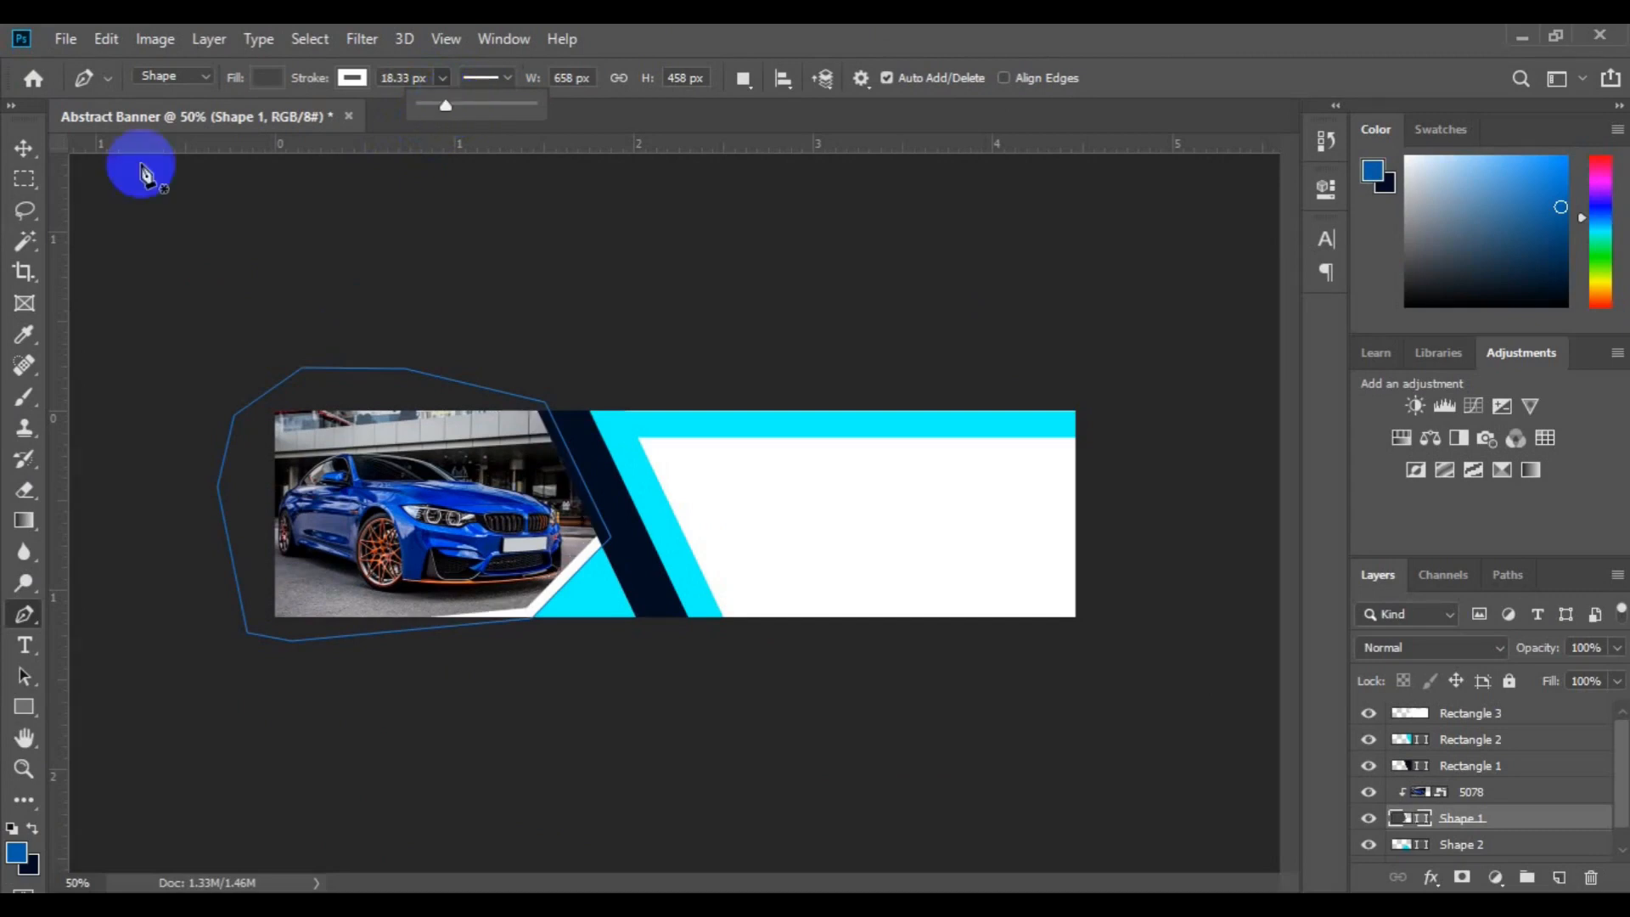
pyautogui.click(29, 155)
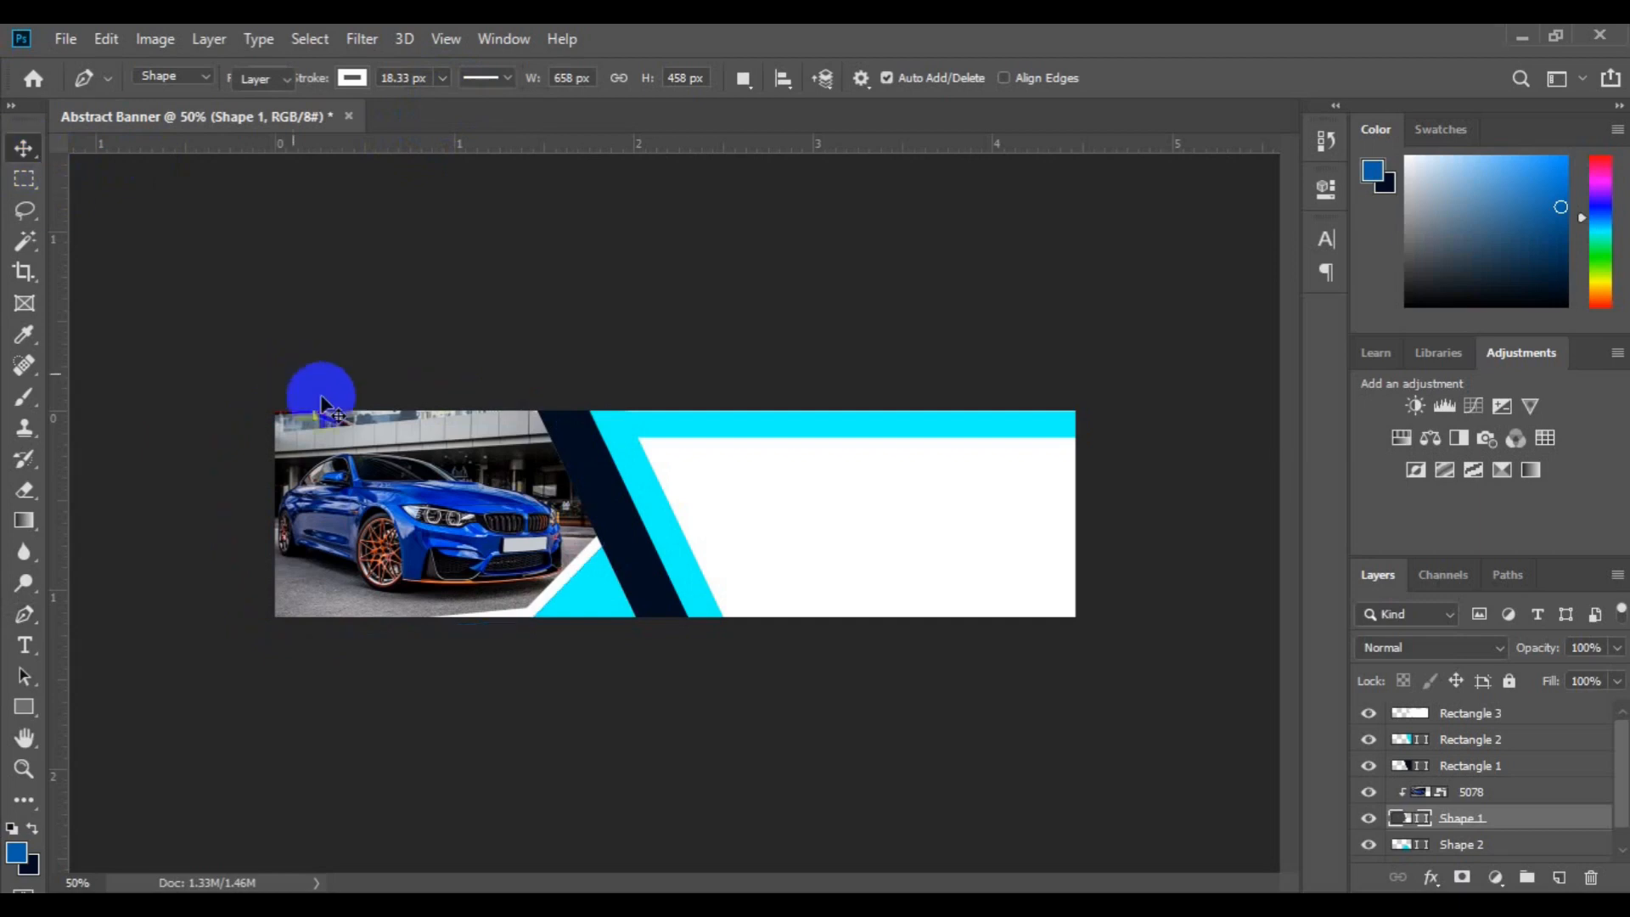
# Scale the car photo 5078 and Shape 1 together to 108.01% with Free Transform
pyautogui.keyDown('shift'); pyautogui.click(1485, 794); pyautogui.keyUp('shift')
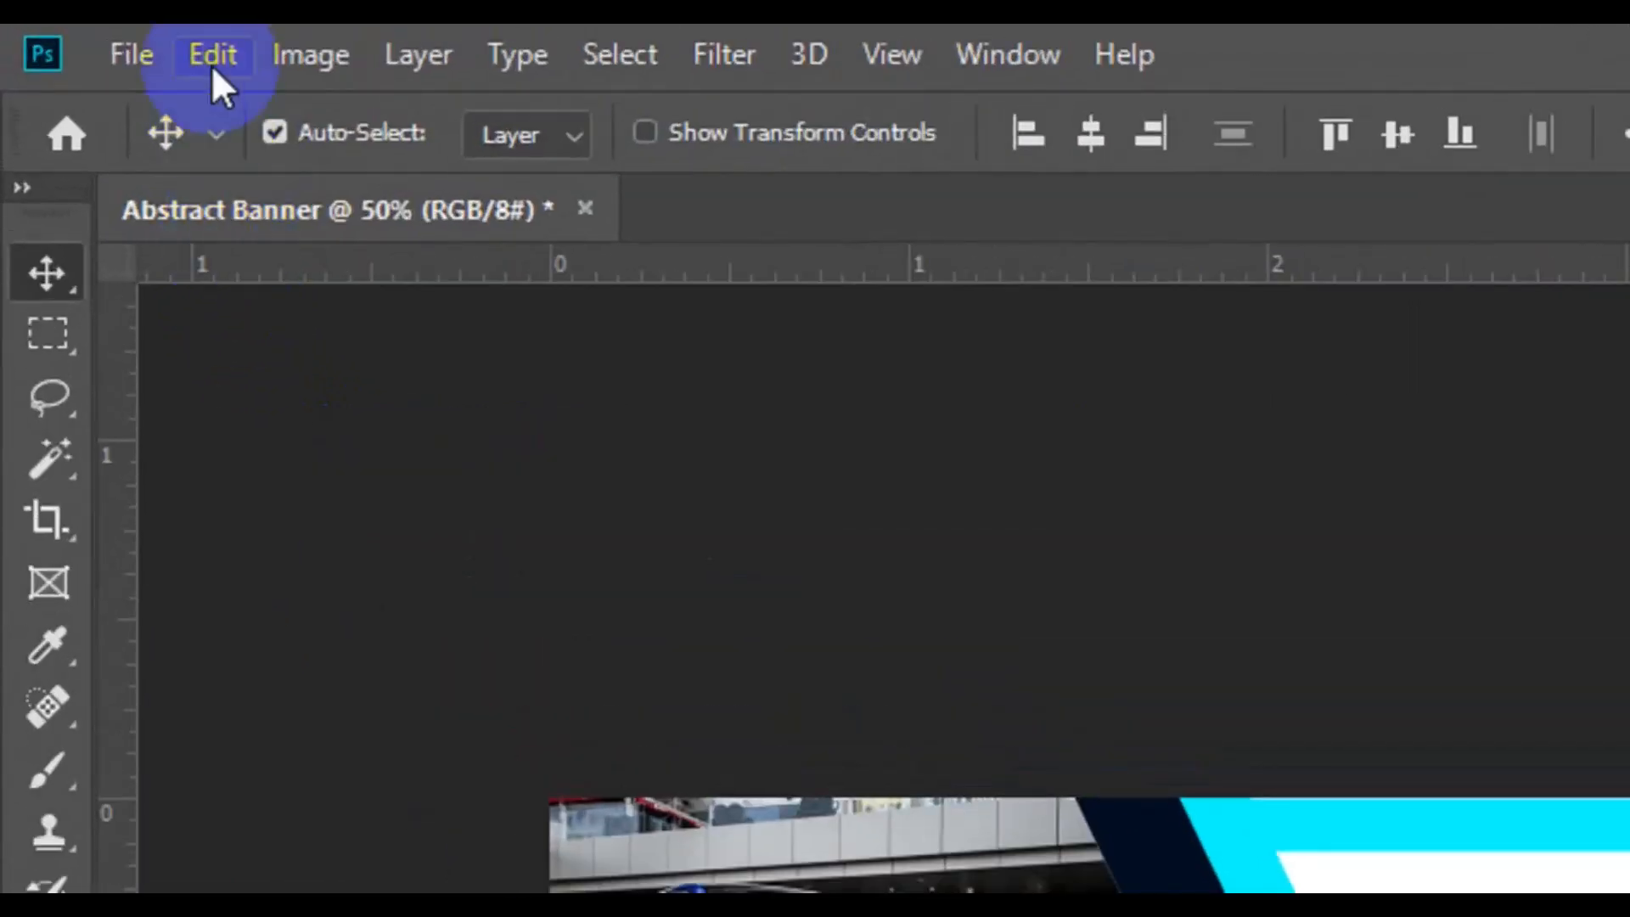
pyautogui.click(212, 48)
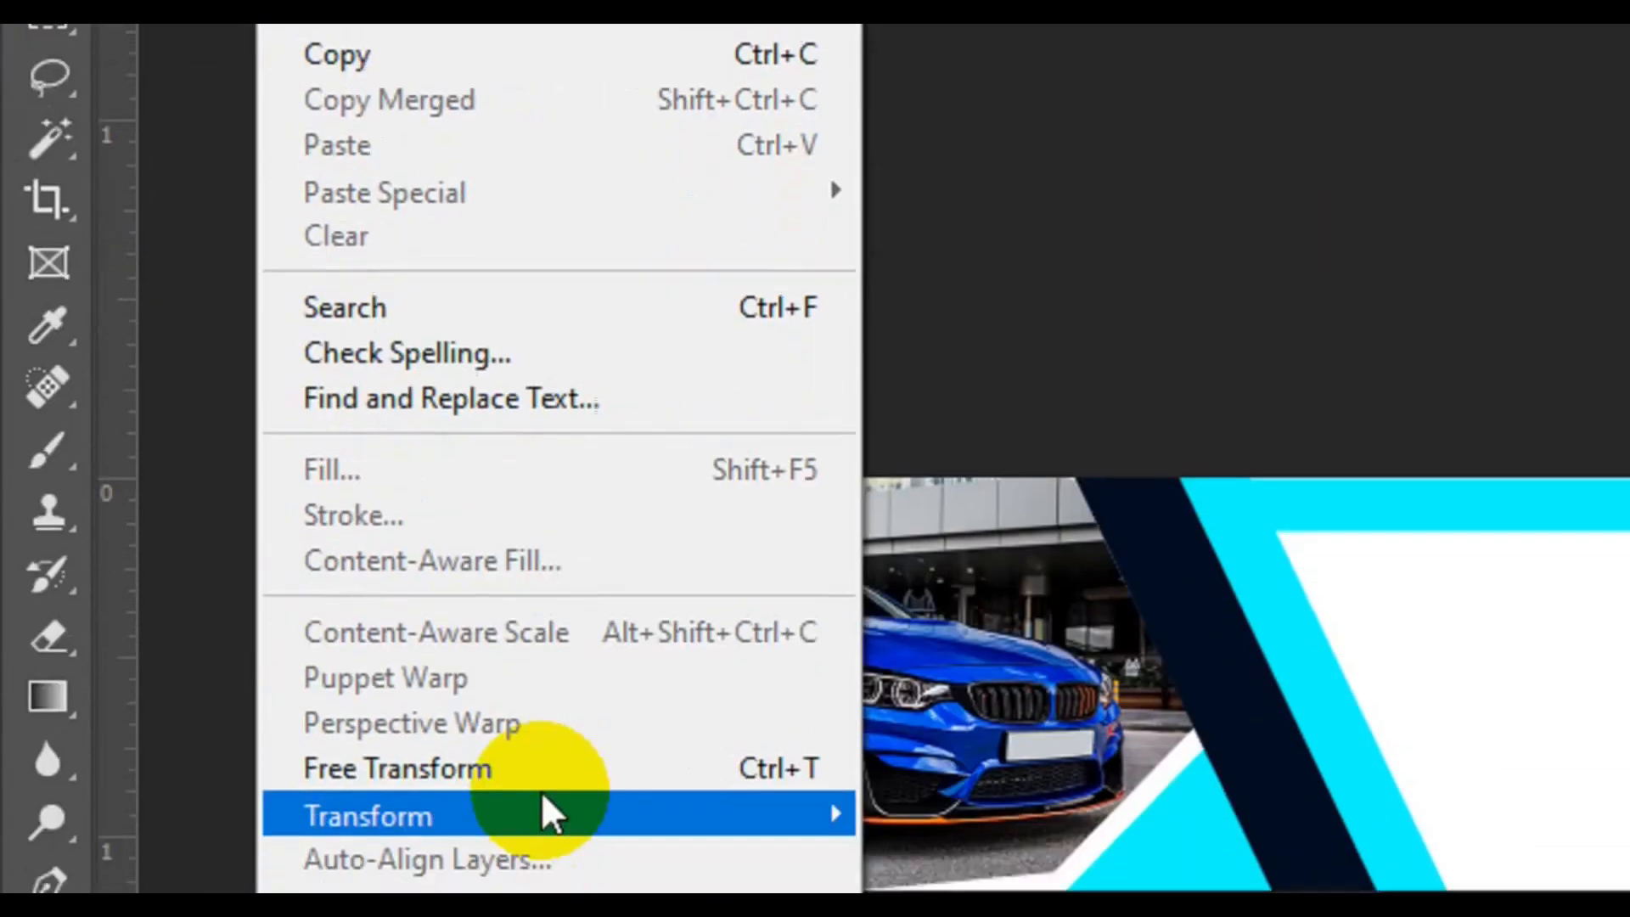
pyautogui.click(547, 718)
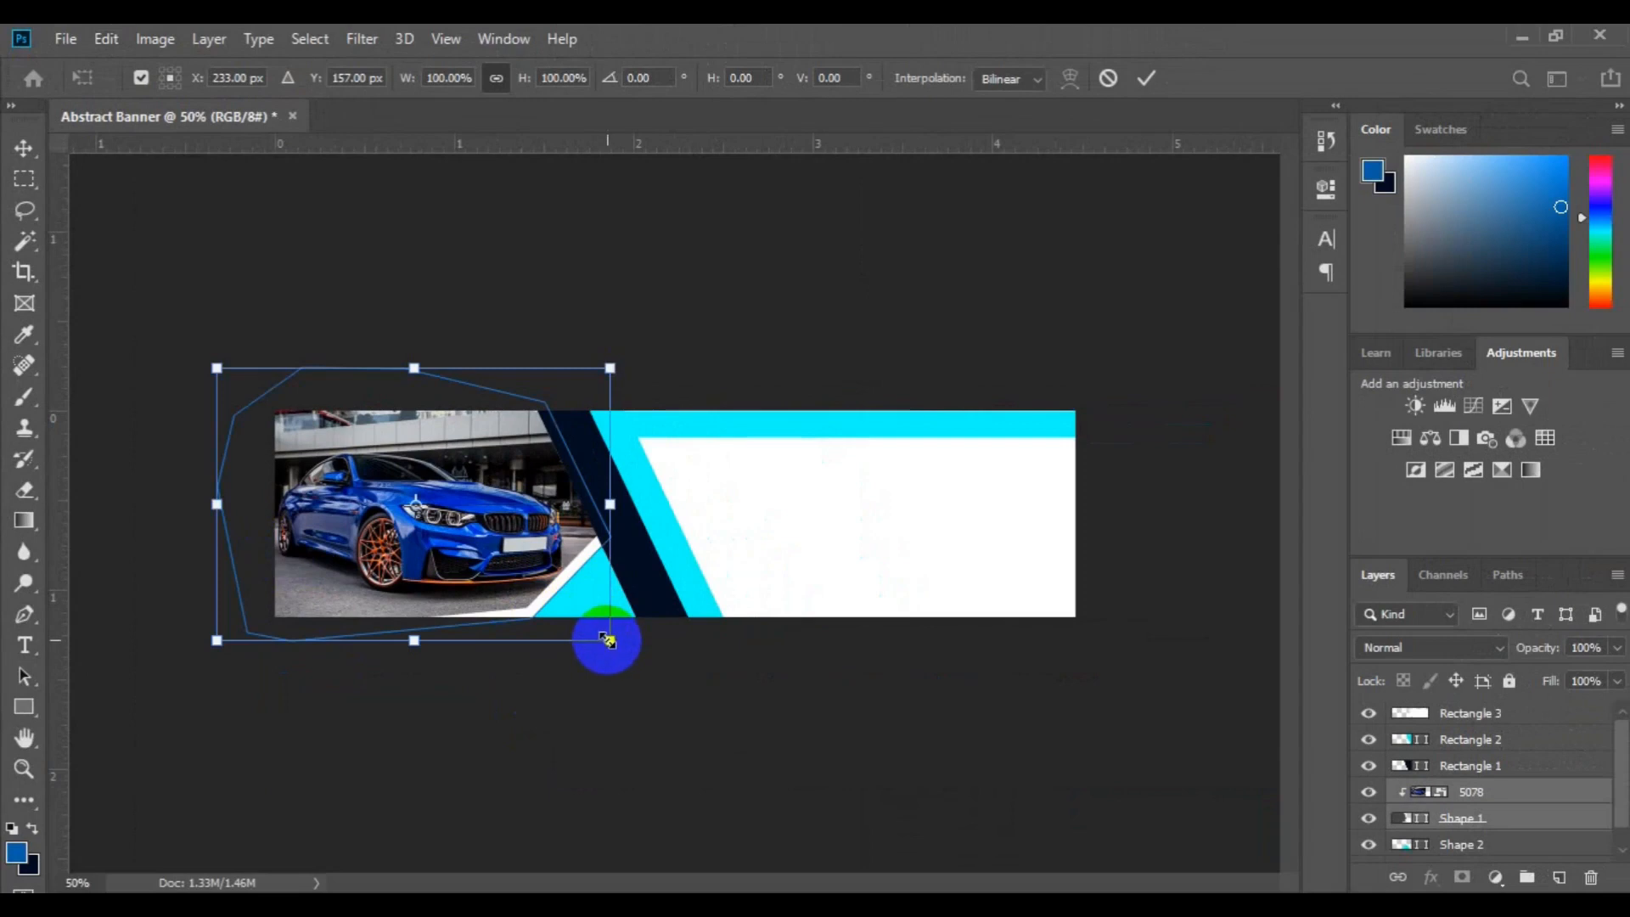
pyautogui.moveTo(614, 647); pyautogui.dragTo(625, 651)
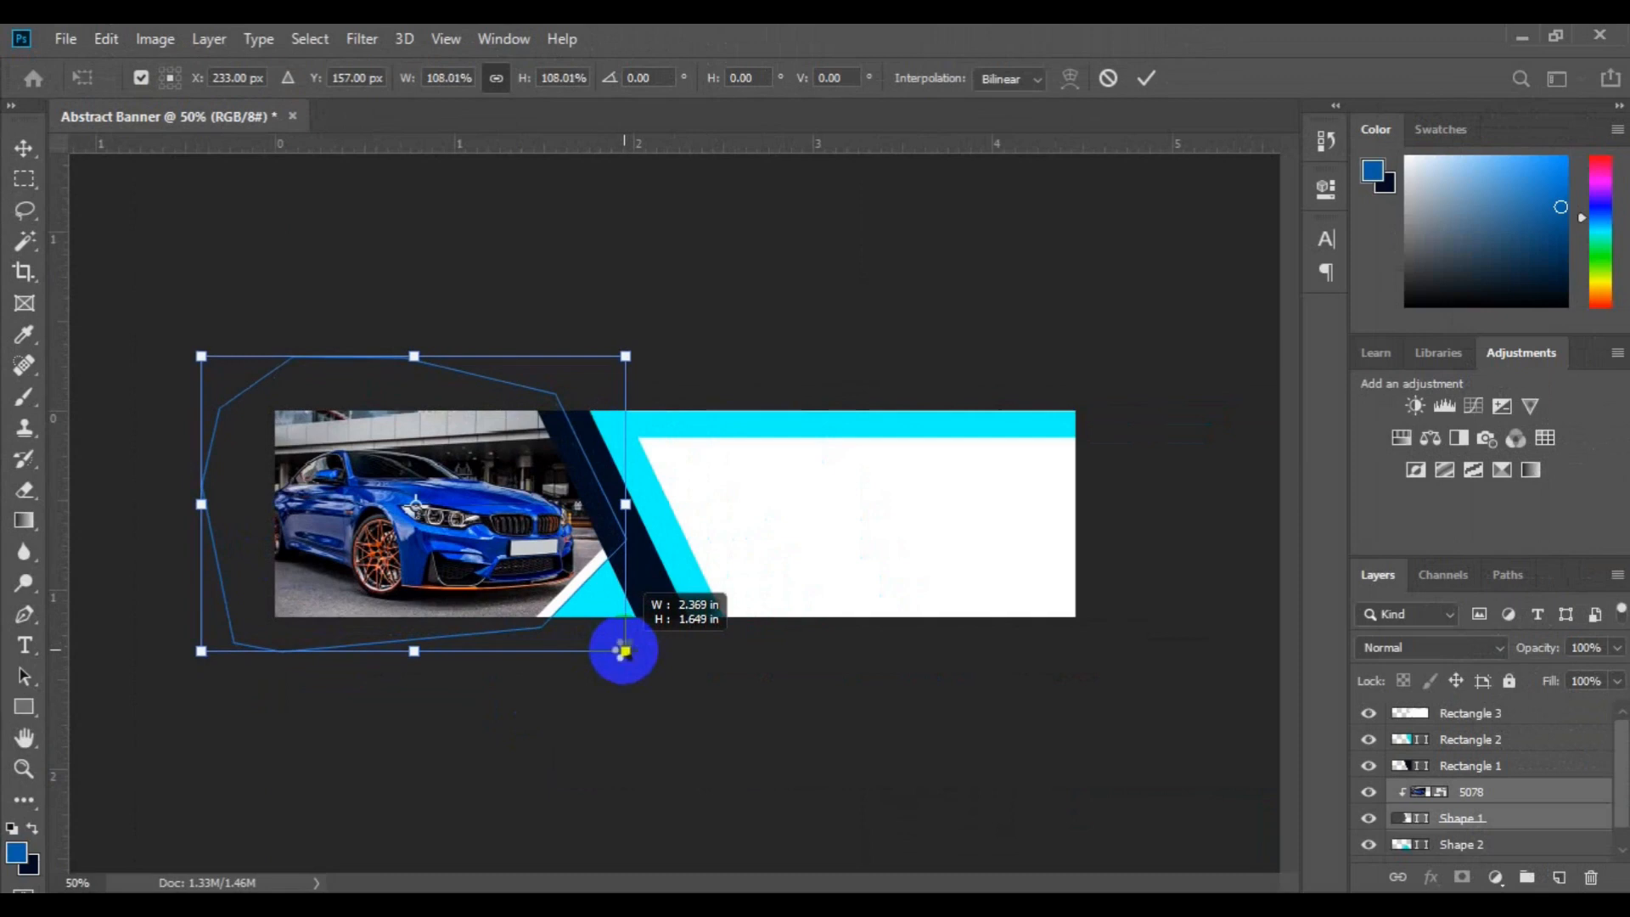
# Shift the photo and Shape 1 together left and slightly down to expose the white stroke beside the navy stripe, and apply the transform
pyautogui.moveTo(499, 578); pyautogui.dragTo(488, 580)
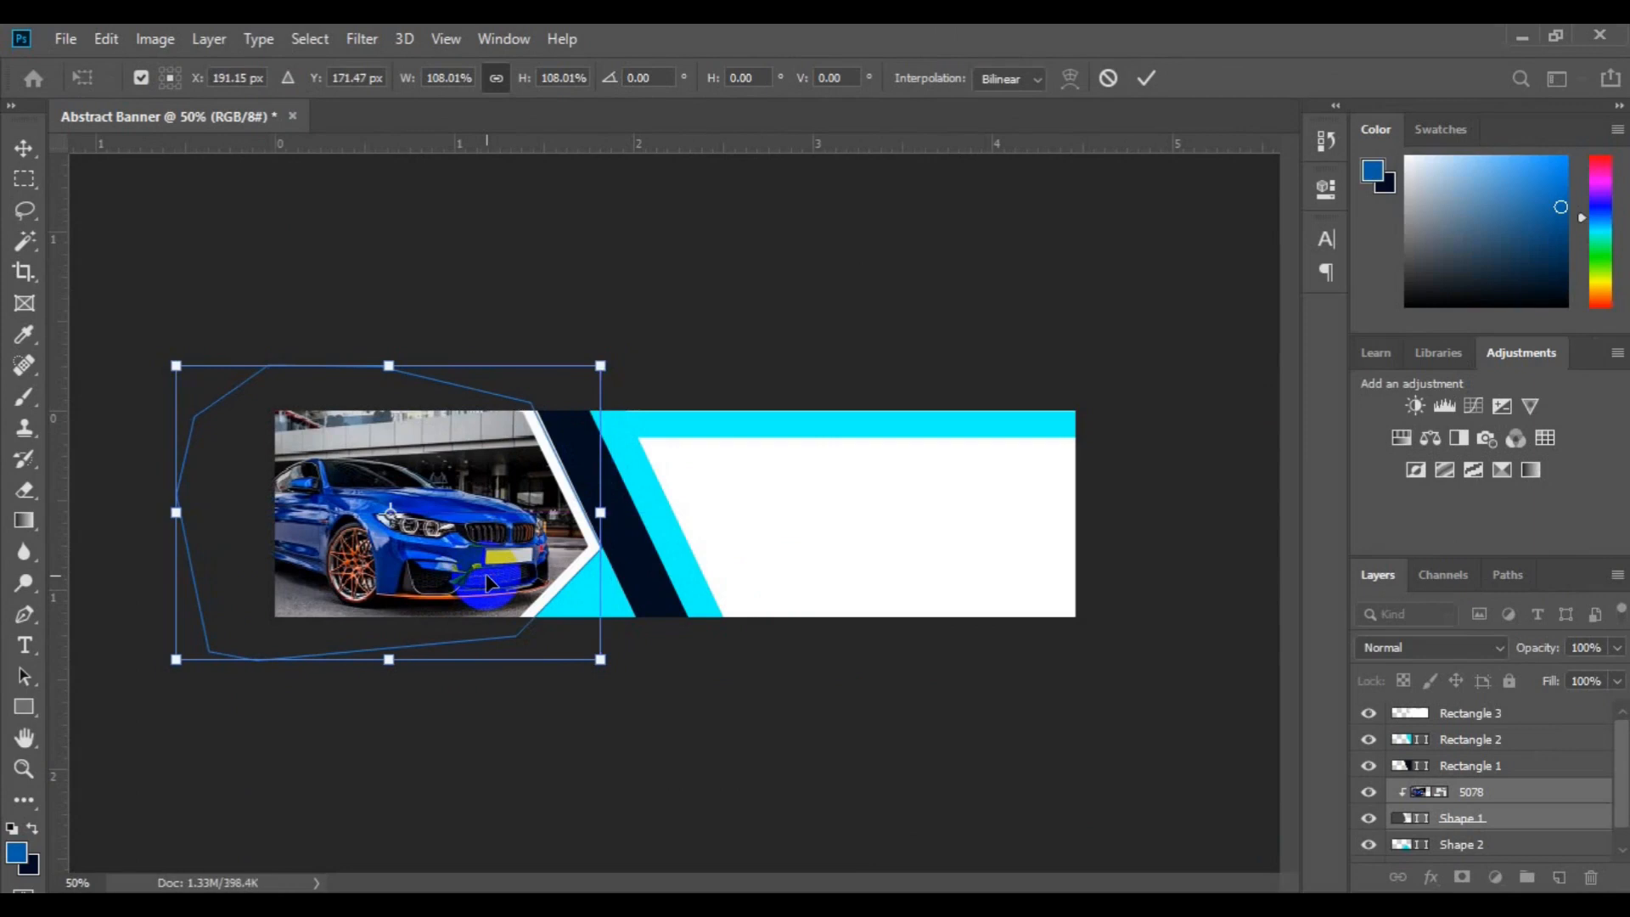
pyautogui.press('Left')
pyautogui.press('Left')
pyautogui.press('Right')
pyautogui.press('Right')
pyautogui.press('Right')
pyautogui.press('Right')
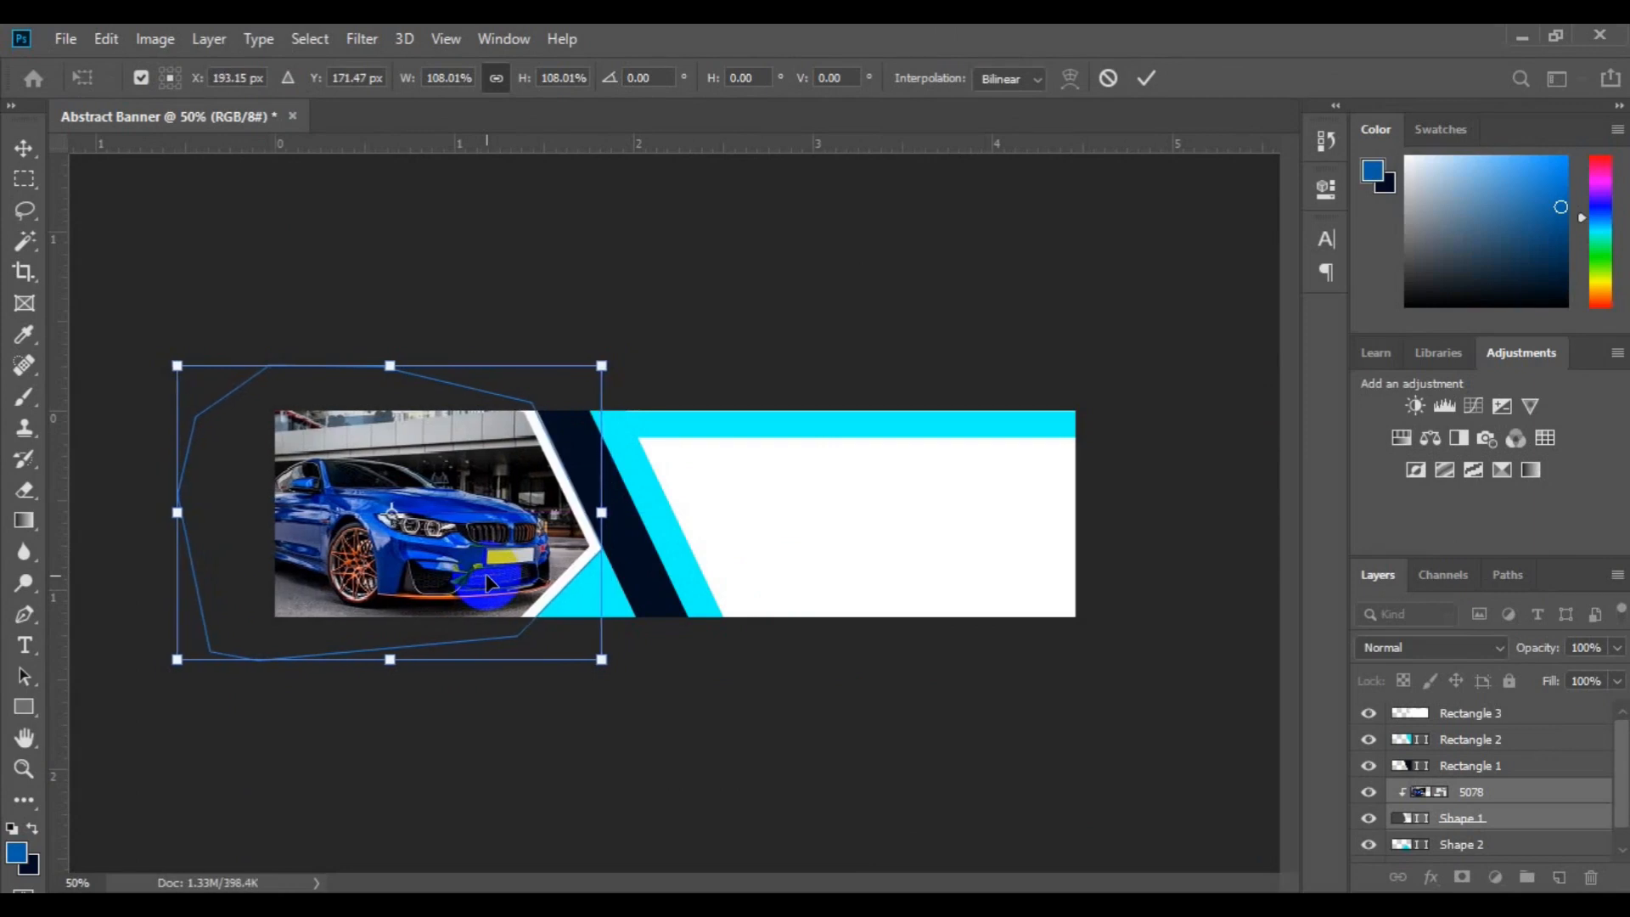
pyautogui.press('Right')
pyautogui.press('Right')
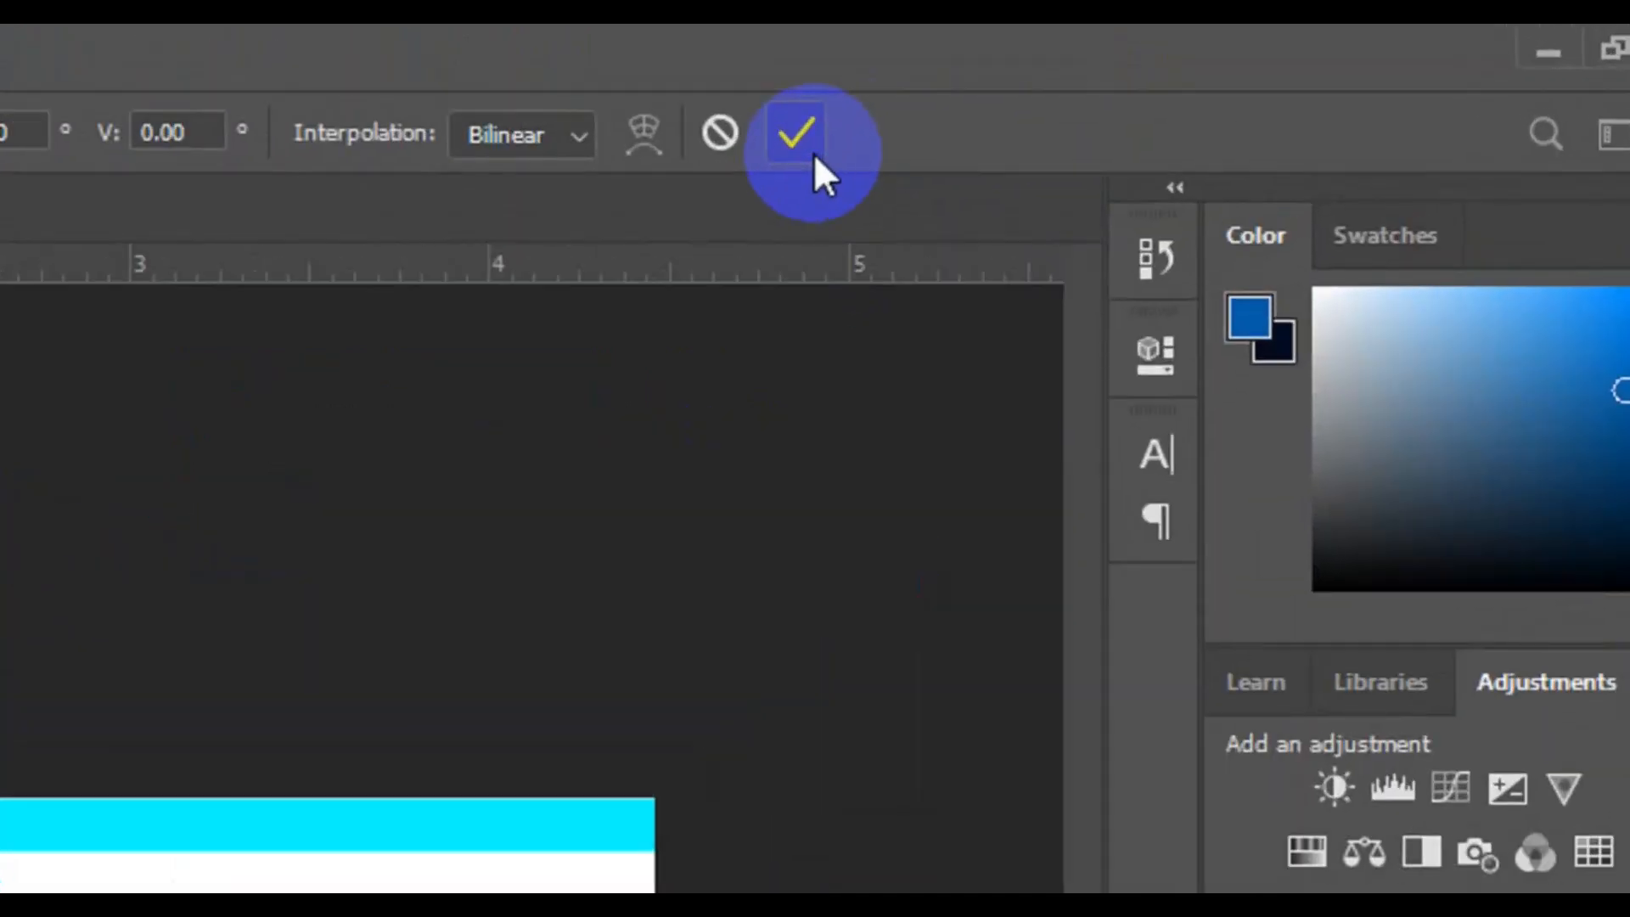
pyautogui.click(1149, 81)
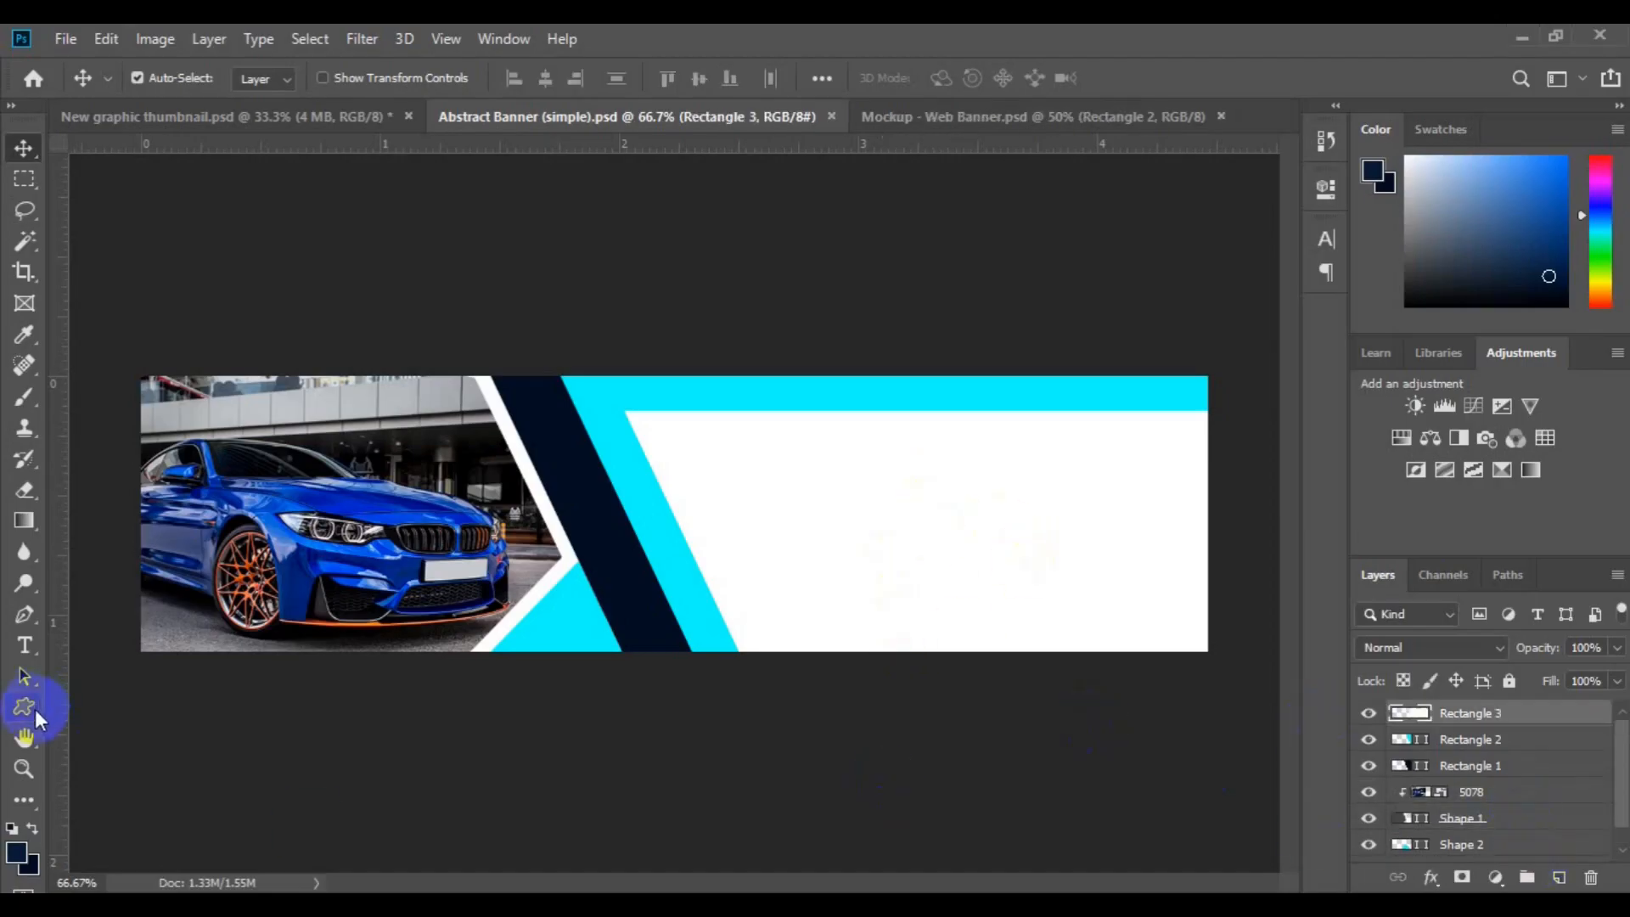
# Set the Type tool's text color to navy 010f21 by sampling the slanted navy stripe
pyautogui.click(24, 646)
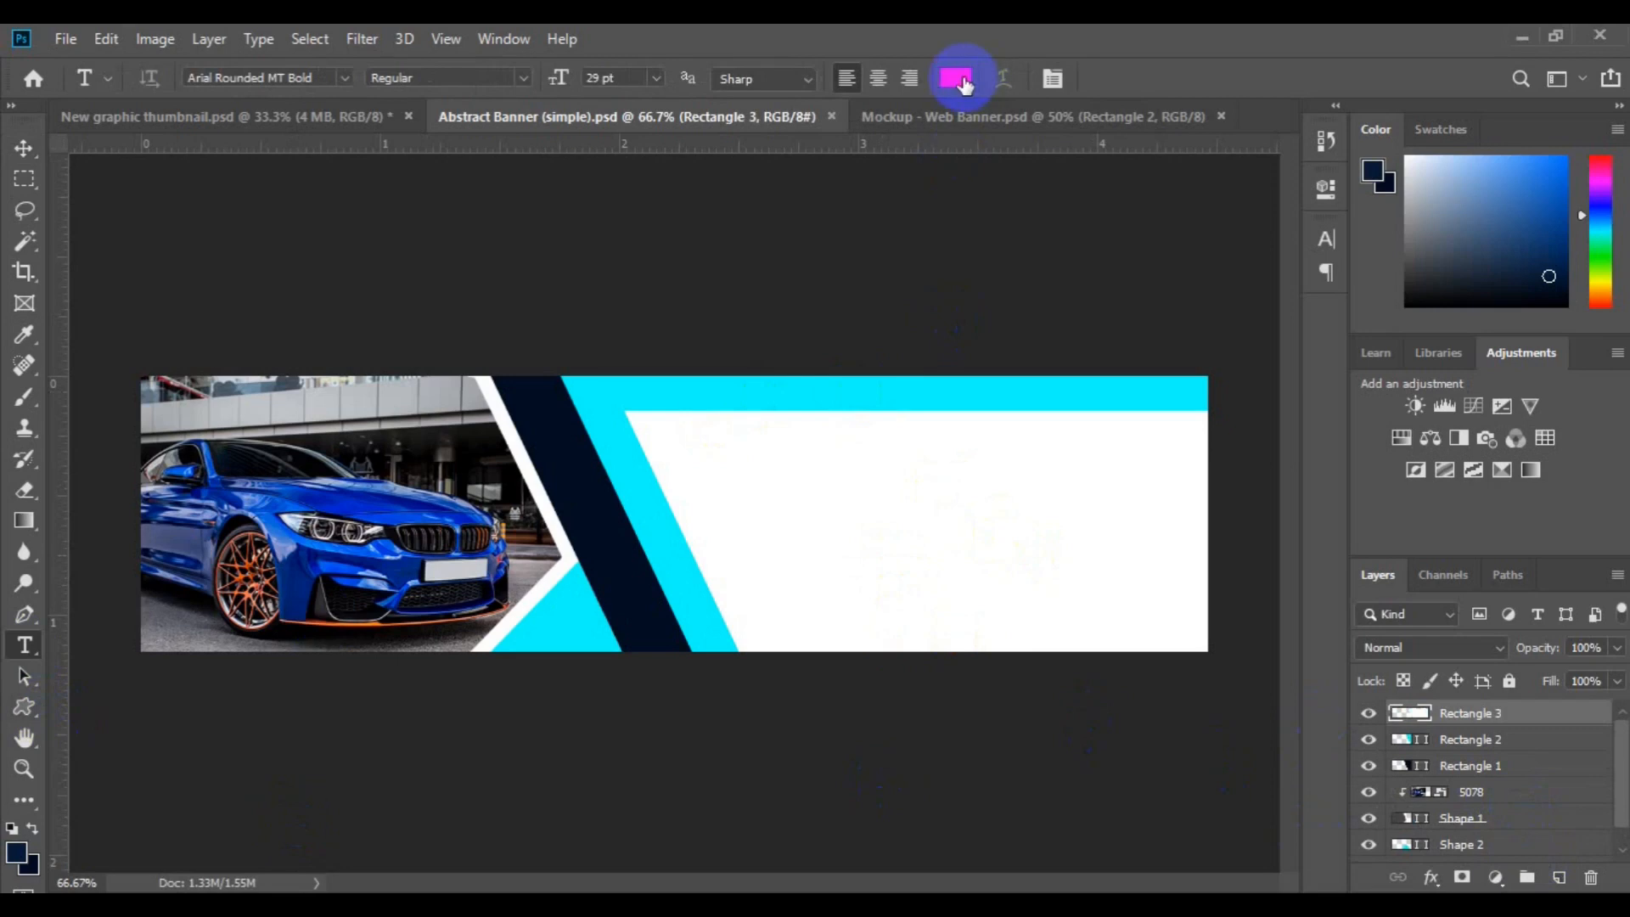
pyautogui.click(956, 79)
pyautogui.click(588, 504)
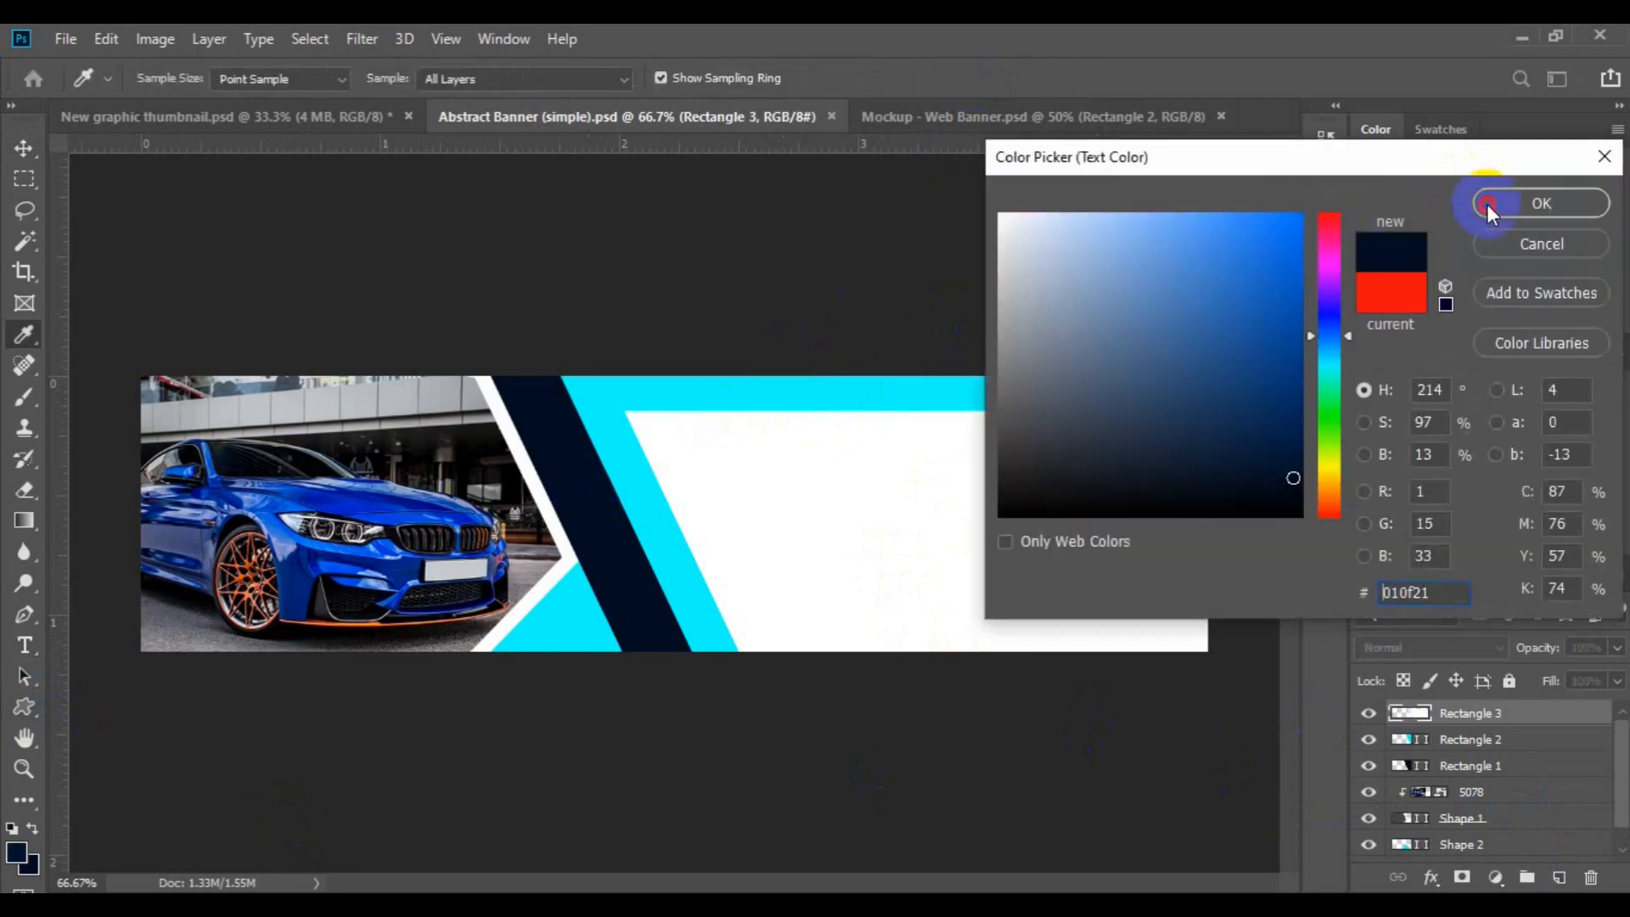
pyautogui.click(1487, 205)
# Set the text font to Roboto in the Black style
pyautogui.click(344, 79)
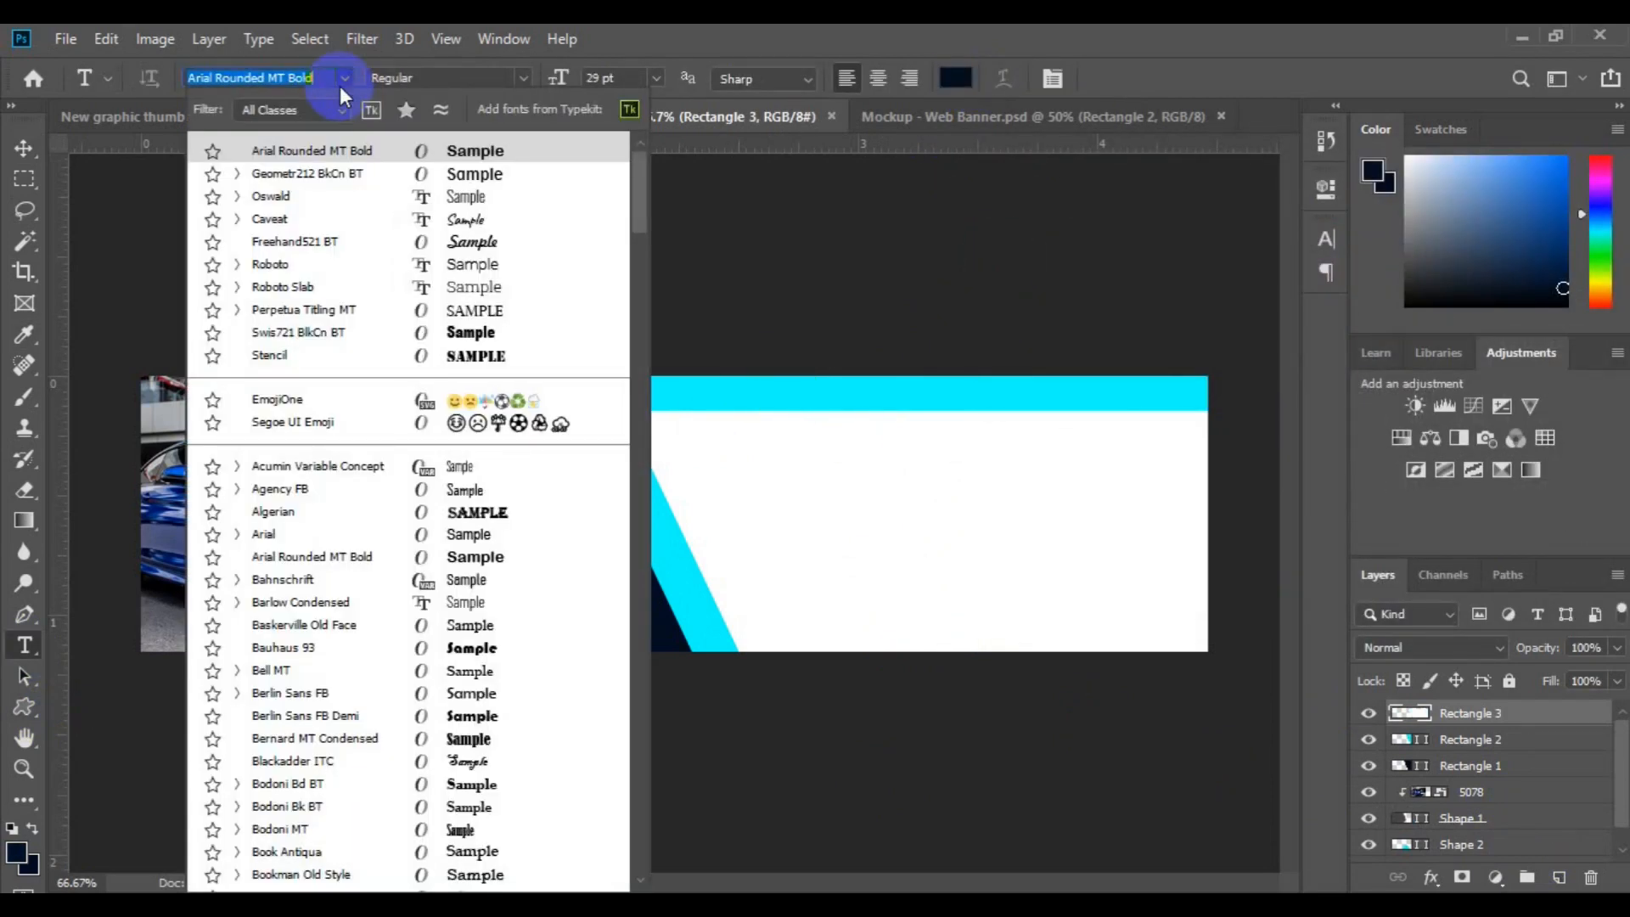
pyautogui.write('ro')
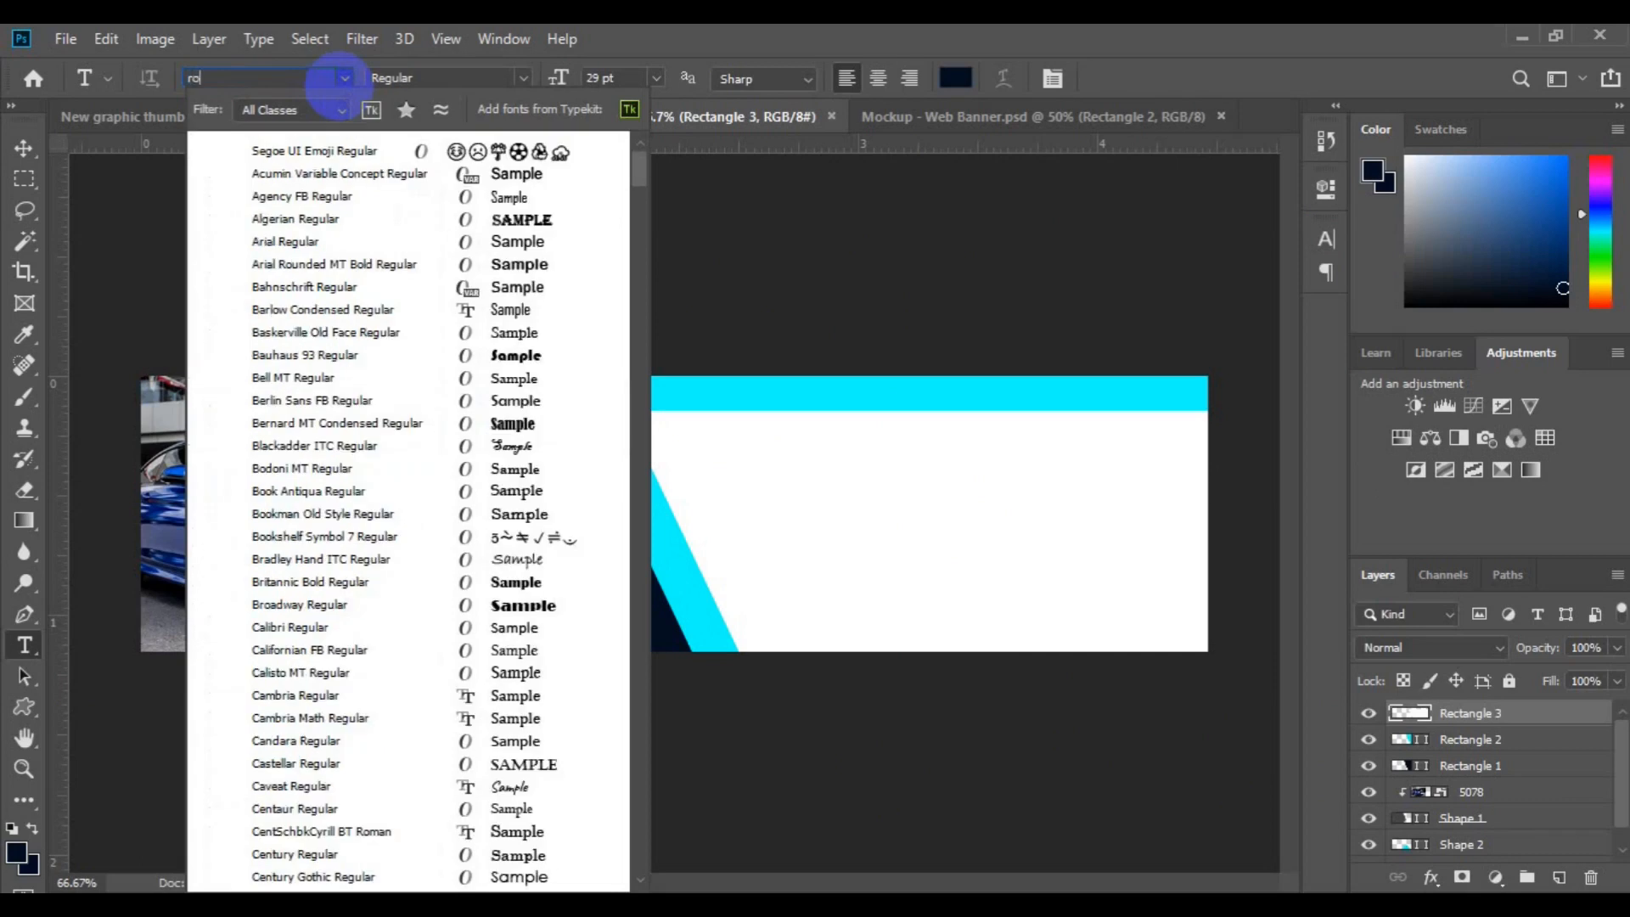
pyautogui.write('boto')
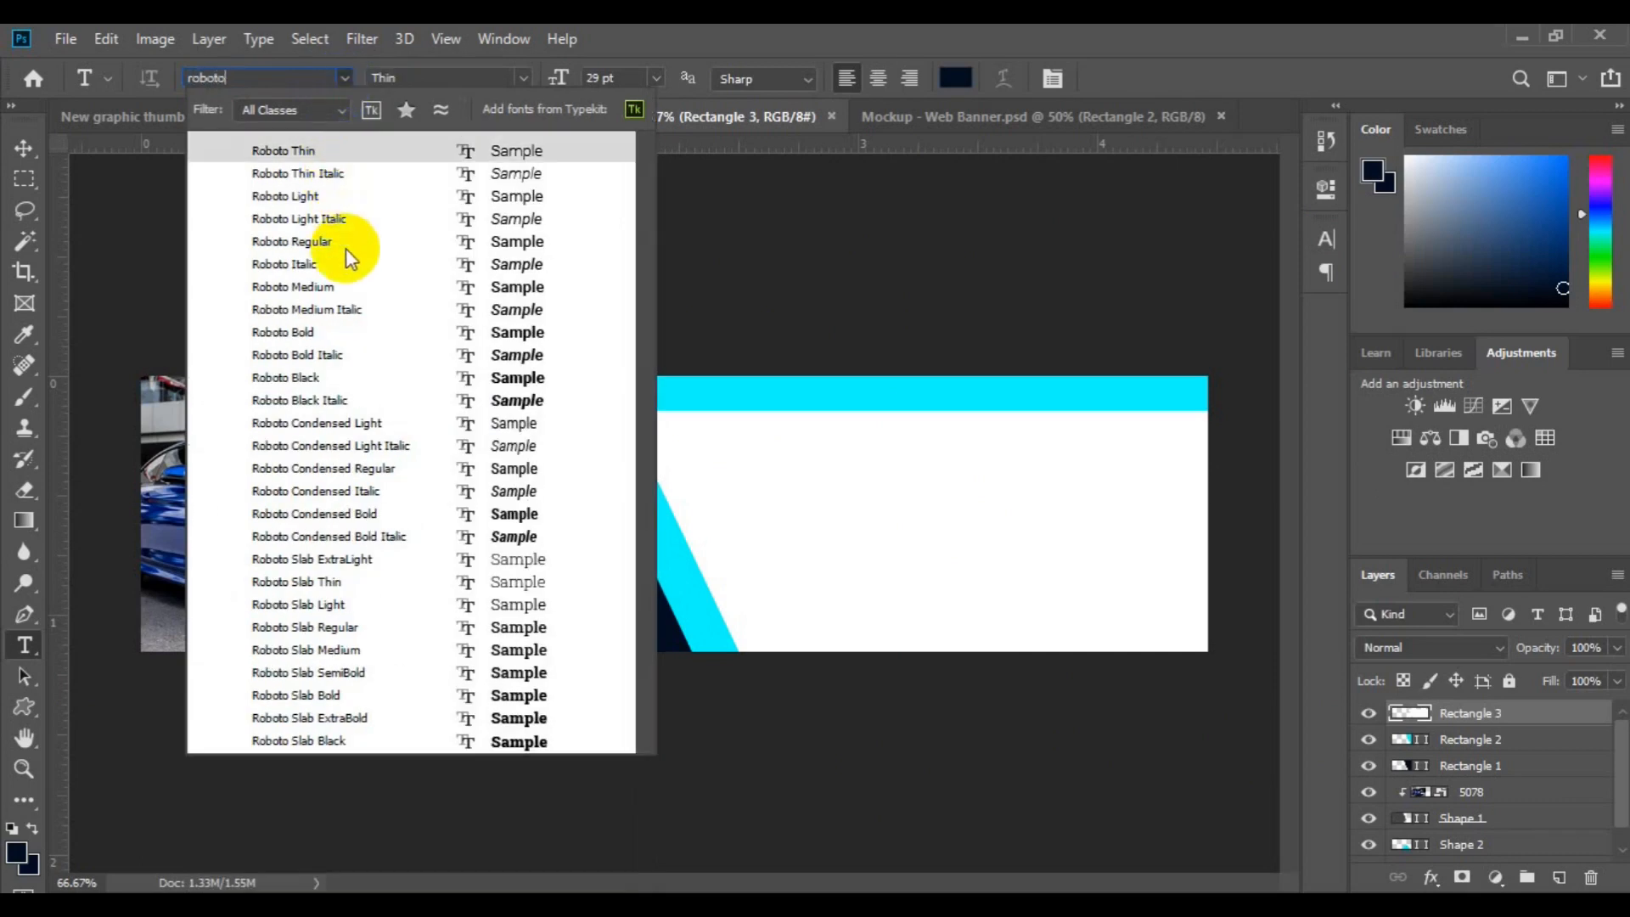
pyautogui.click(344, 243)
pyautogui.click(521, 81)
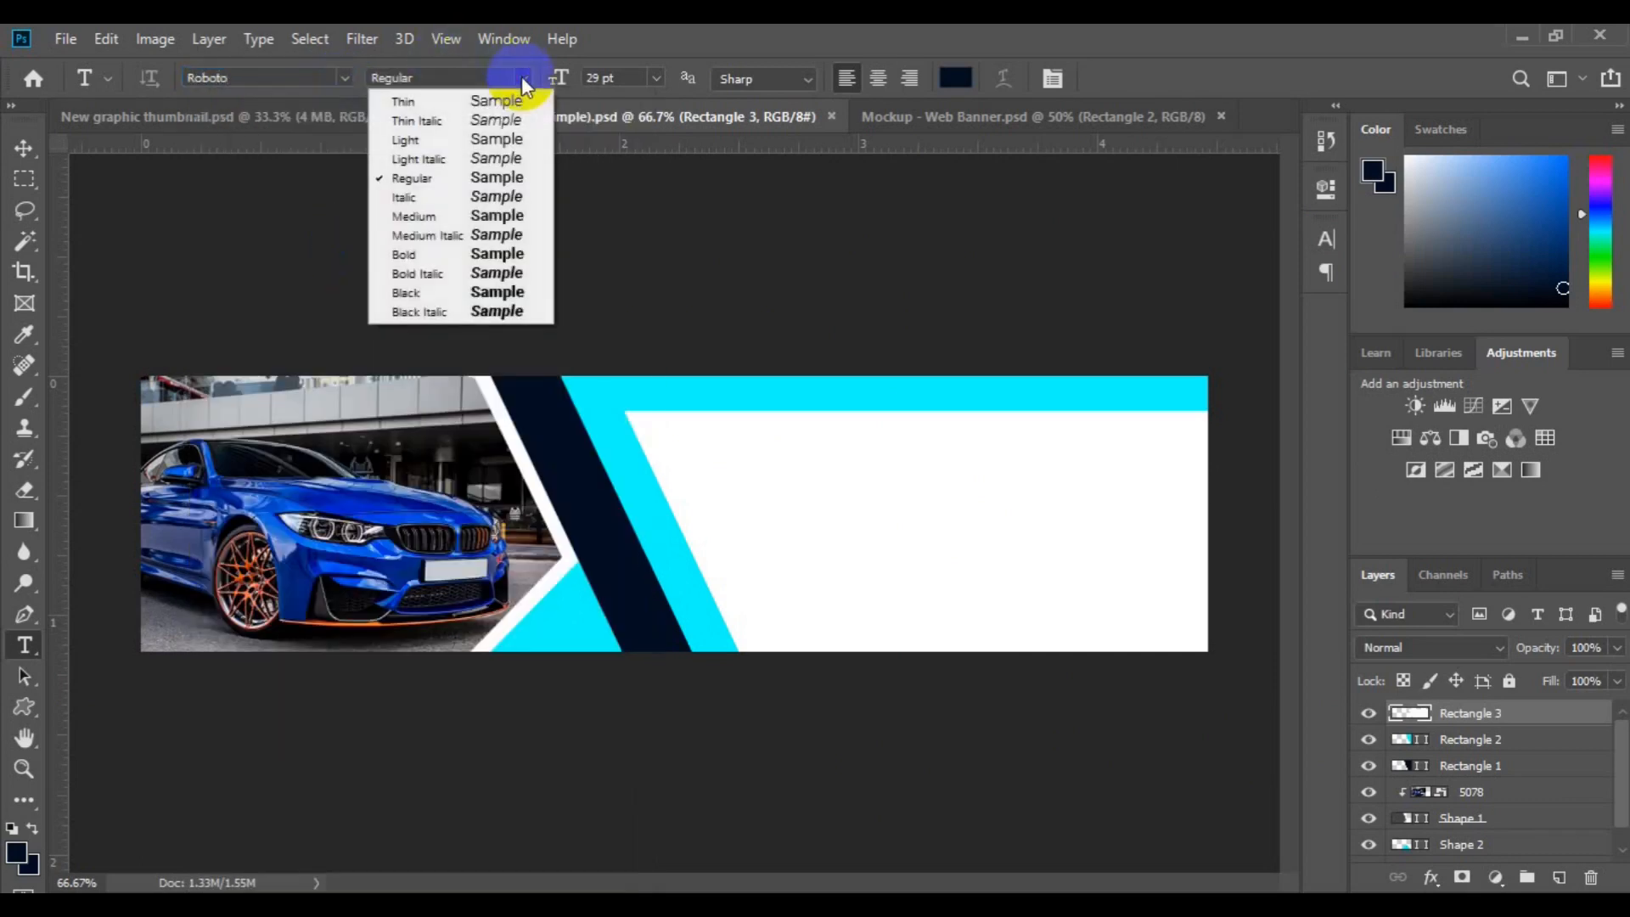
pyautogui.click(513, 291)
# Start a text line in the upper part of the white area, paste the copied BANNER heading and set its size to 10 pt
pyautogui.click(719, 472)
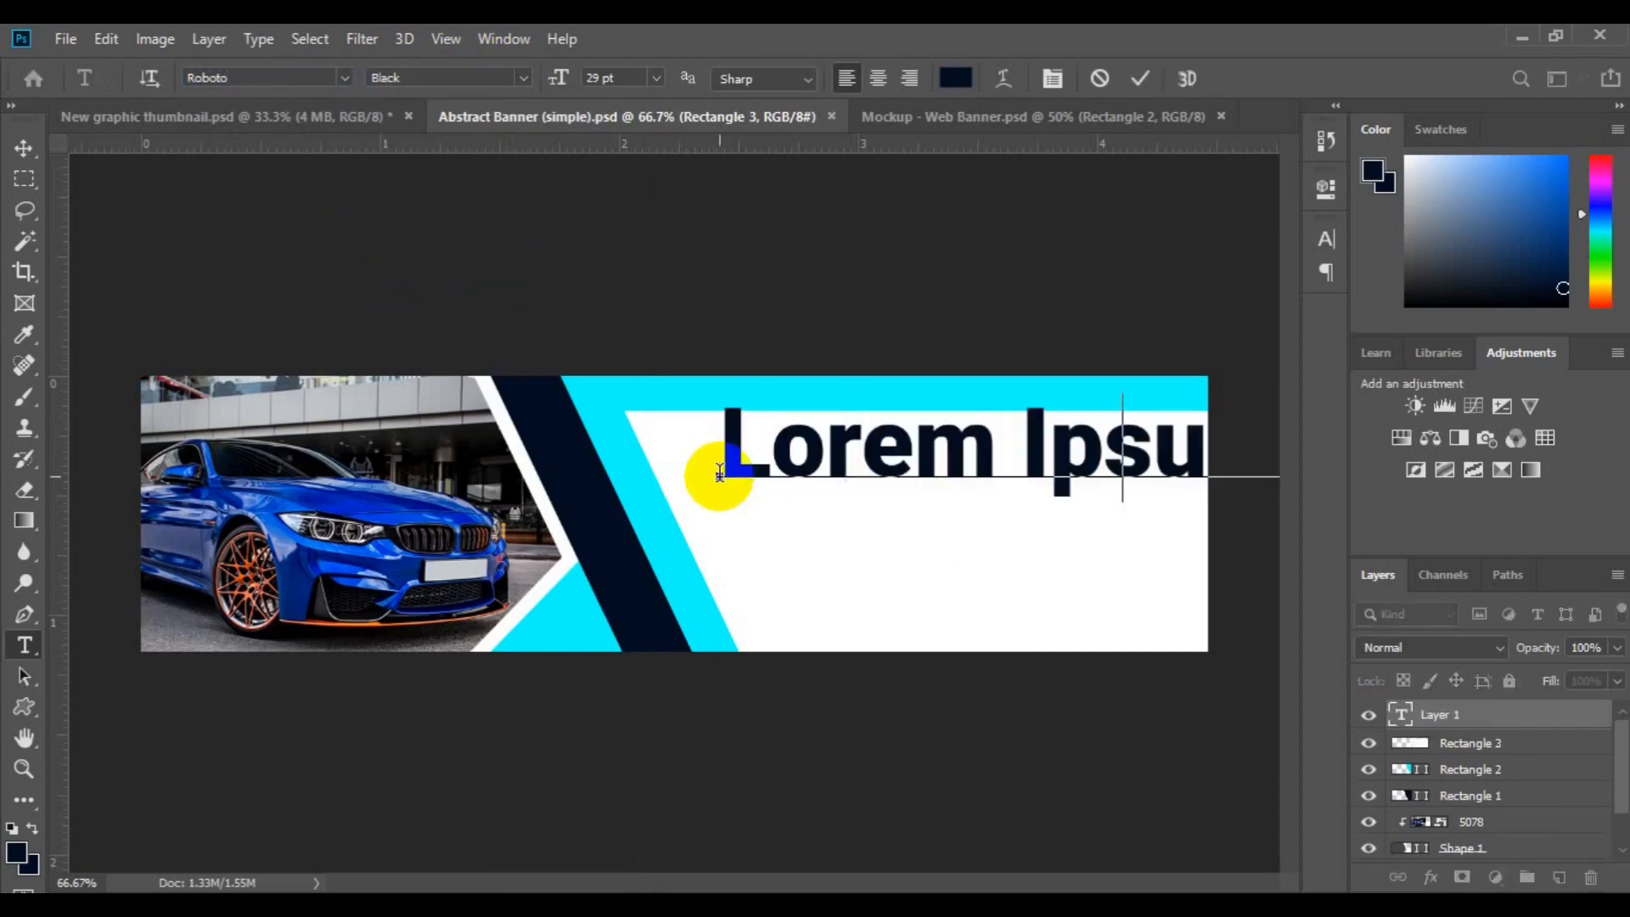
pyautogui.hotkey('ctrl', 'v')
pyautogui.click(655, 78)
pyautogui.click(638, 176)
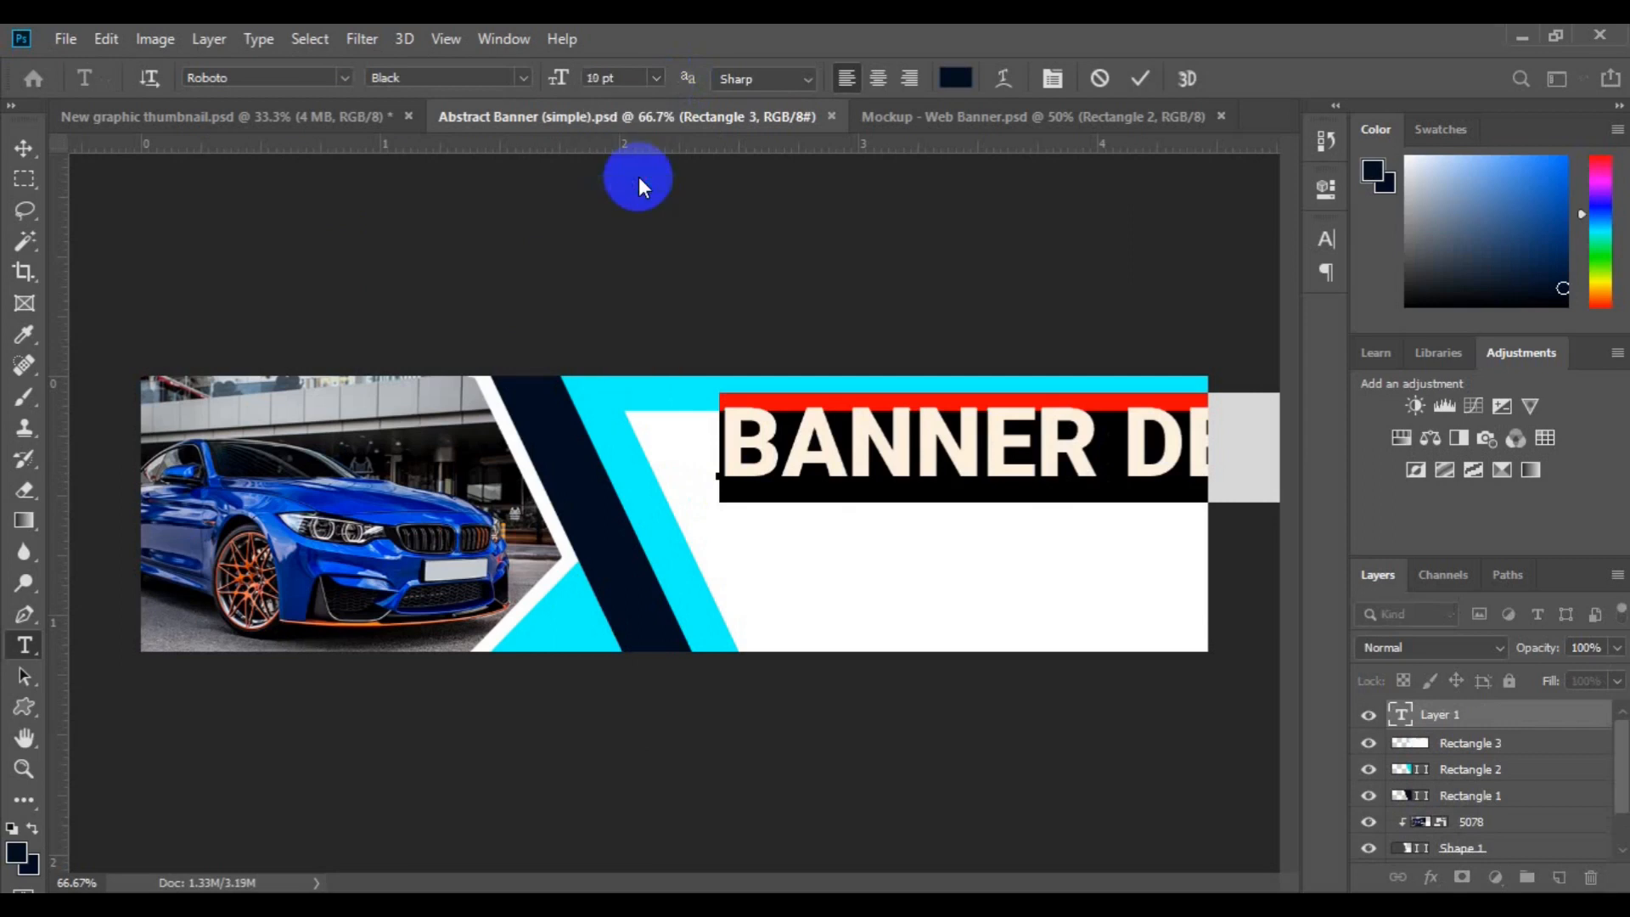
# Recolor the word DESIGN in the heading to cyan 00ffff sampled from the banner and shift the heading to the right
pyautogui.click(859, 469)
pyautogui.doubleClick(866, 465)
pyautogui.click(955, 78)
pyautogui.click(648, 520)
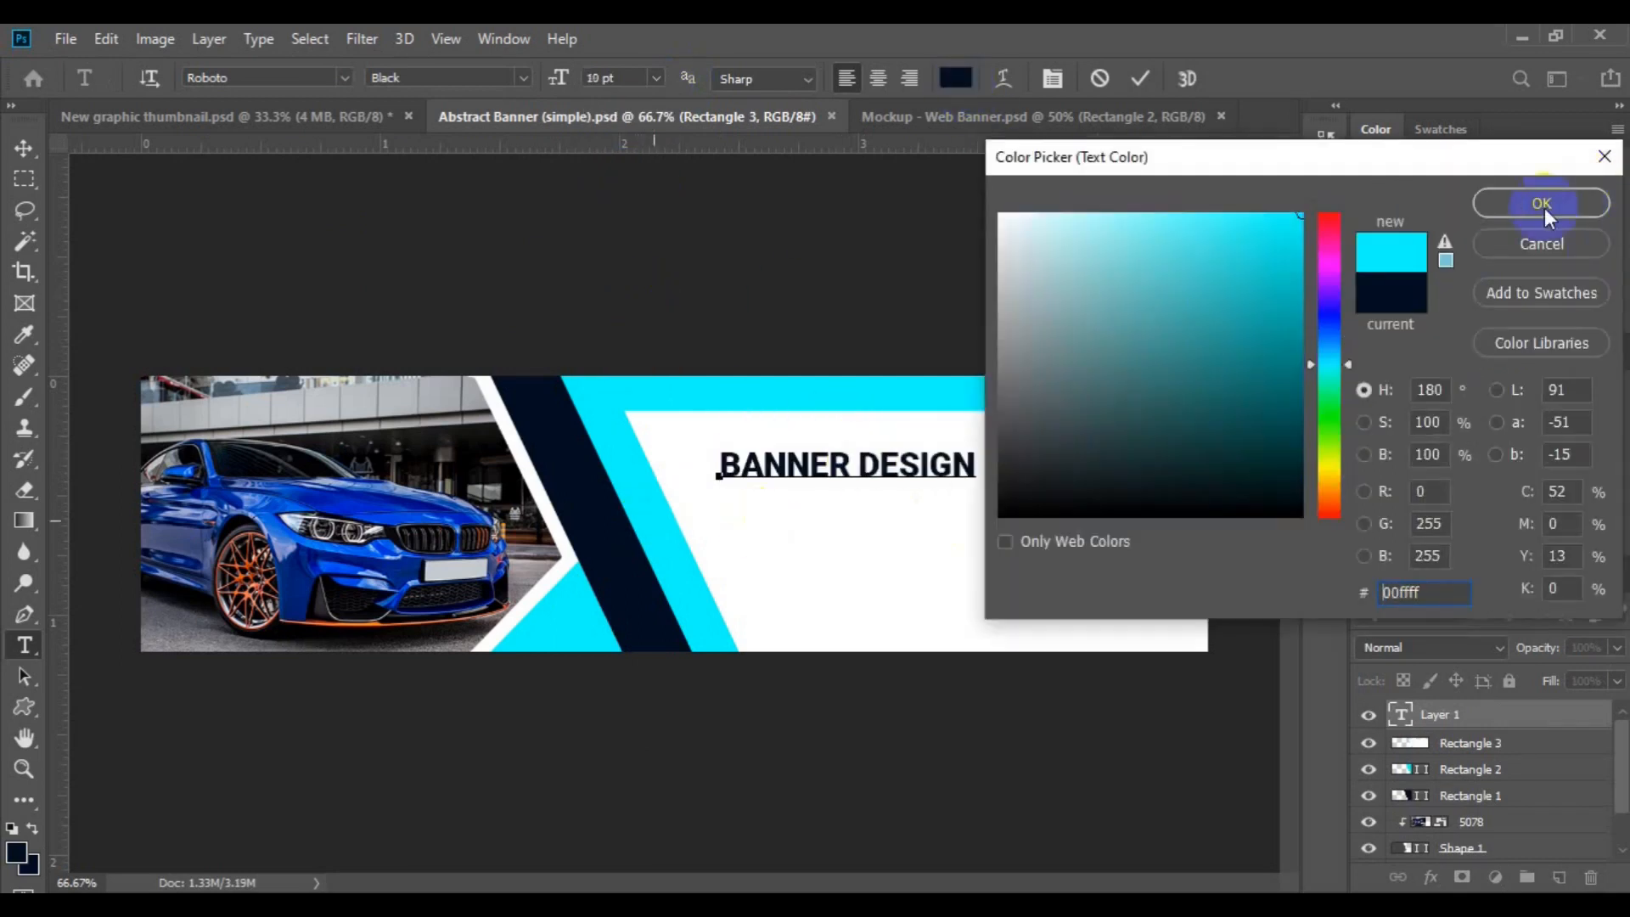
pyautogui.click(1526, 200)
pyautogui.click(24, 148)
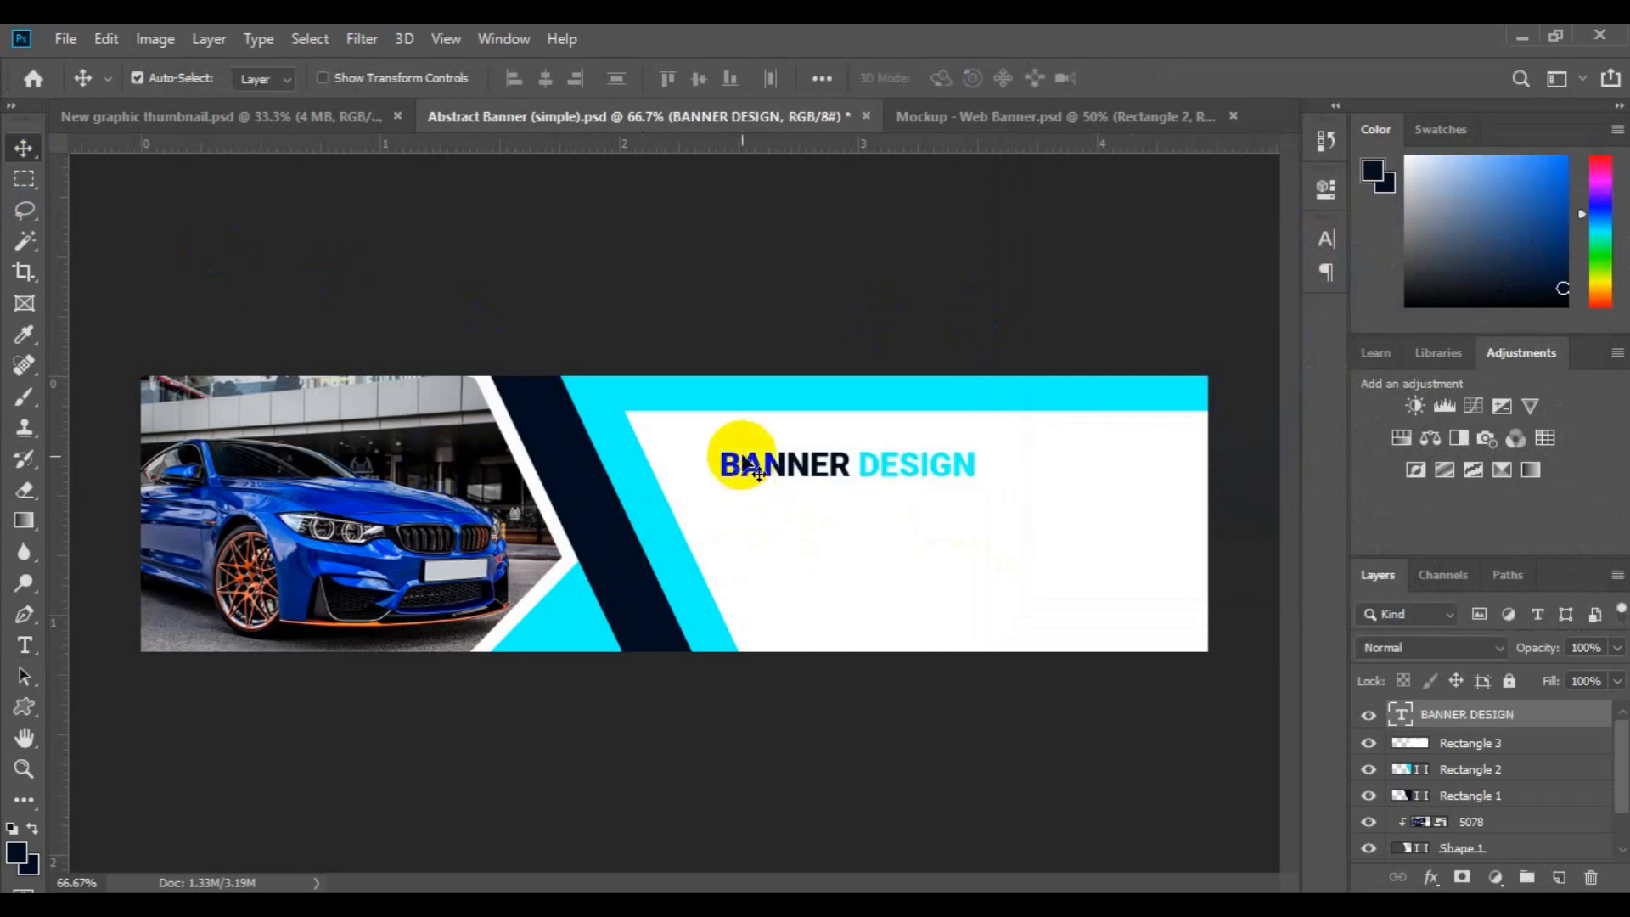
pyautogui.moveTo(761, 464); pyautogui.dragTo(836, 463)
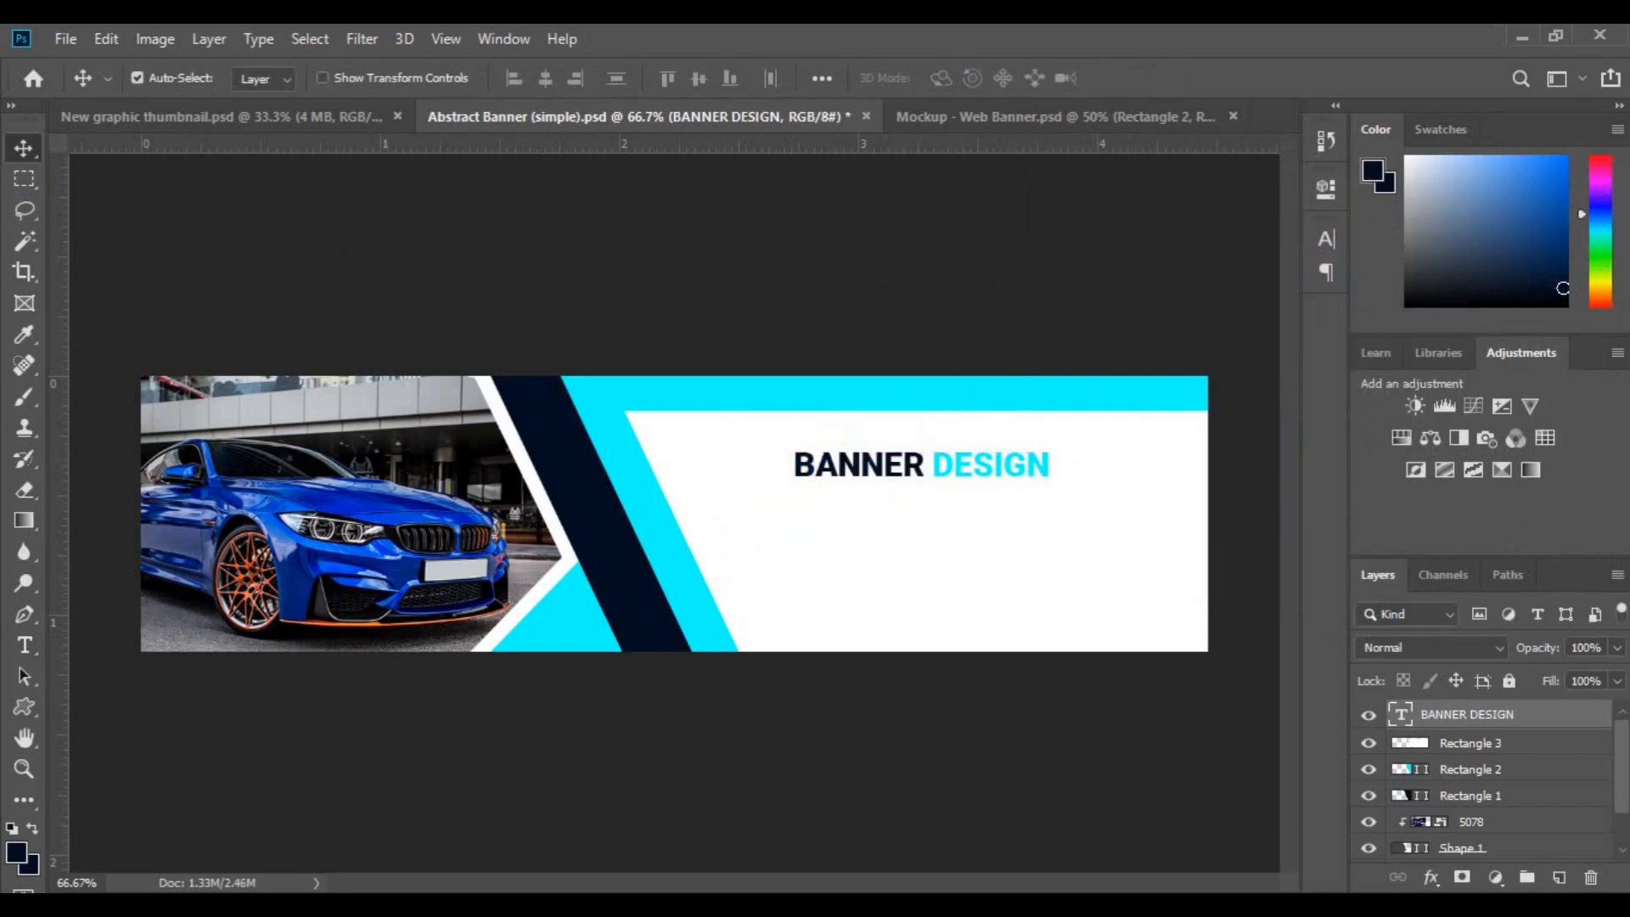
# Add a Lorem ipsum paragraph text box below the heading, set in Roboto Regular at 6 pt
pyautogui.click(25, 643)
pyautogui.moveTo(767, 524); pyautogui.dragTo(1156, 608)
pyautogui.click(529, 80)
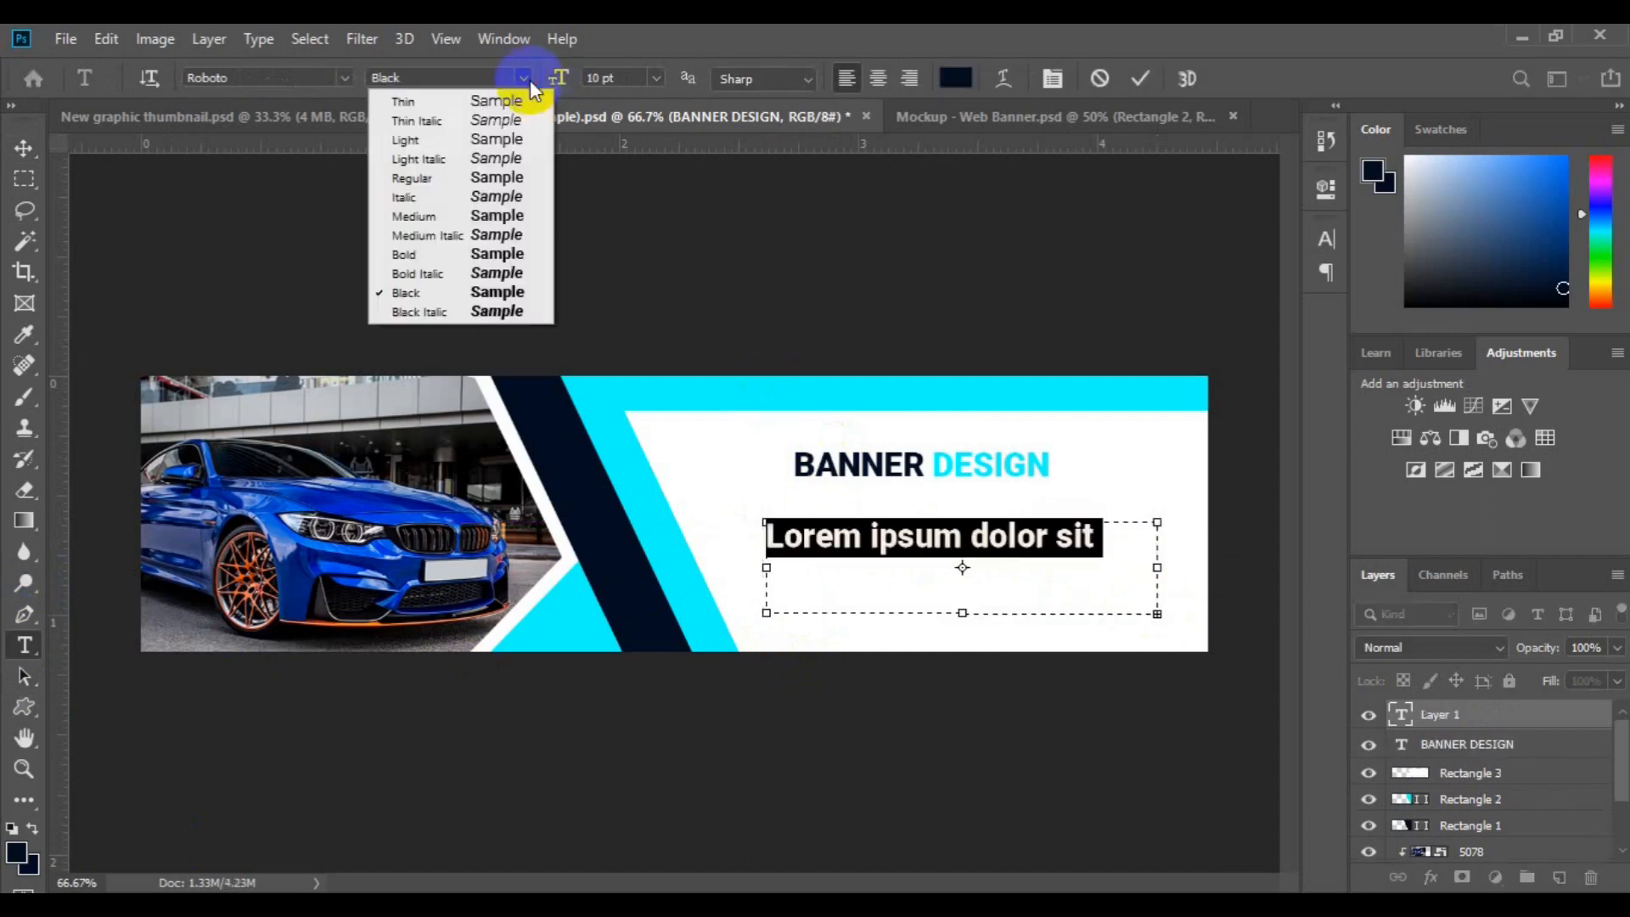
pyautogui.click(513, 170)
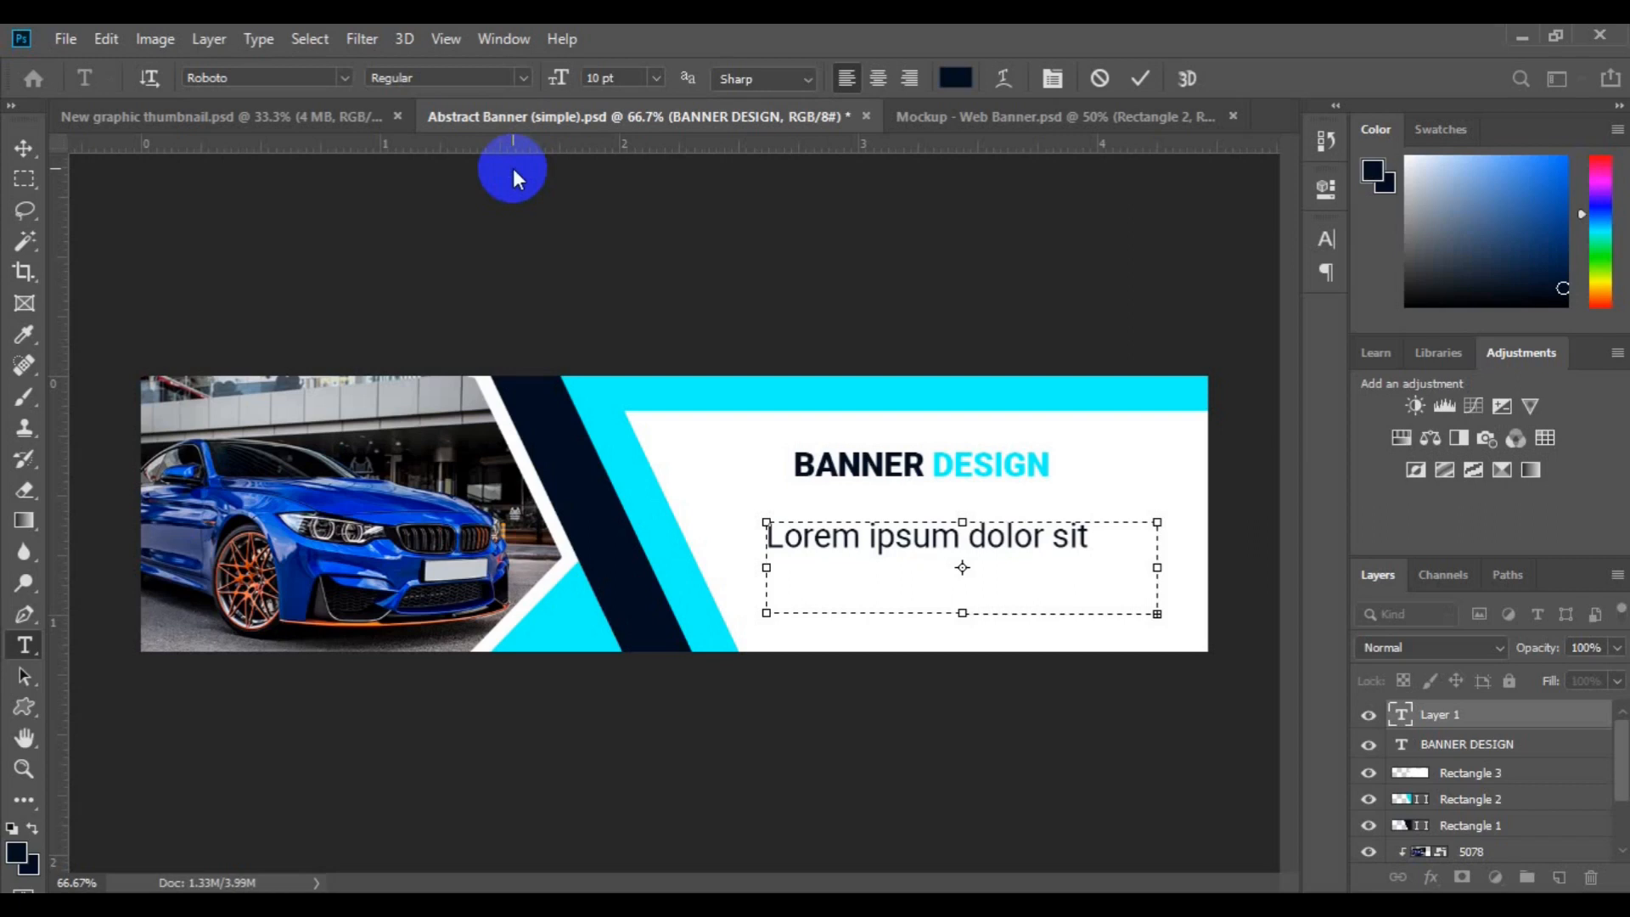
pyautogui.hotkey('ctrl', 't')
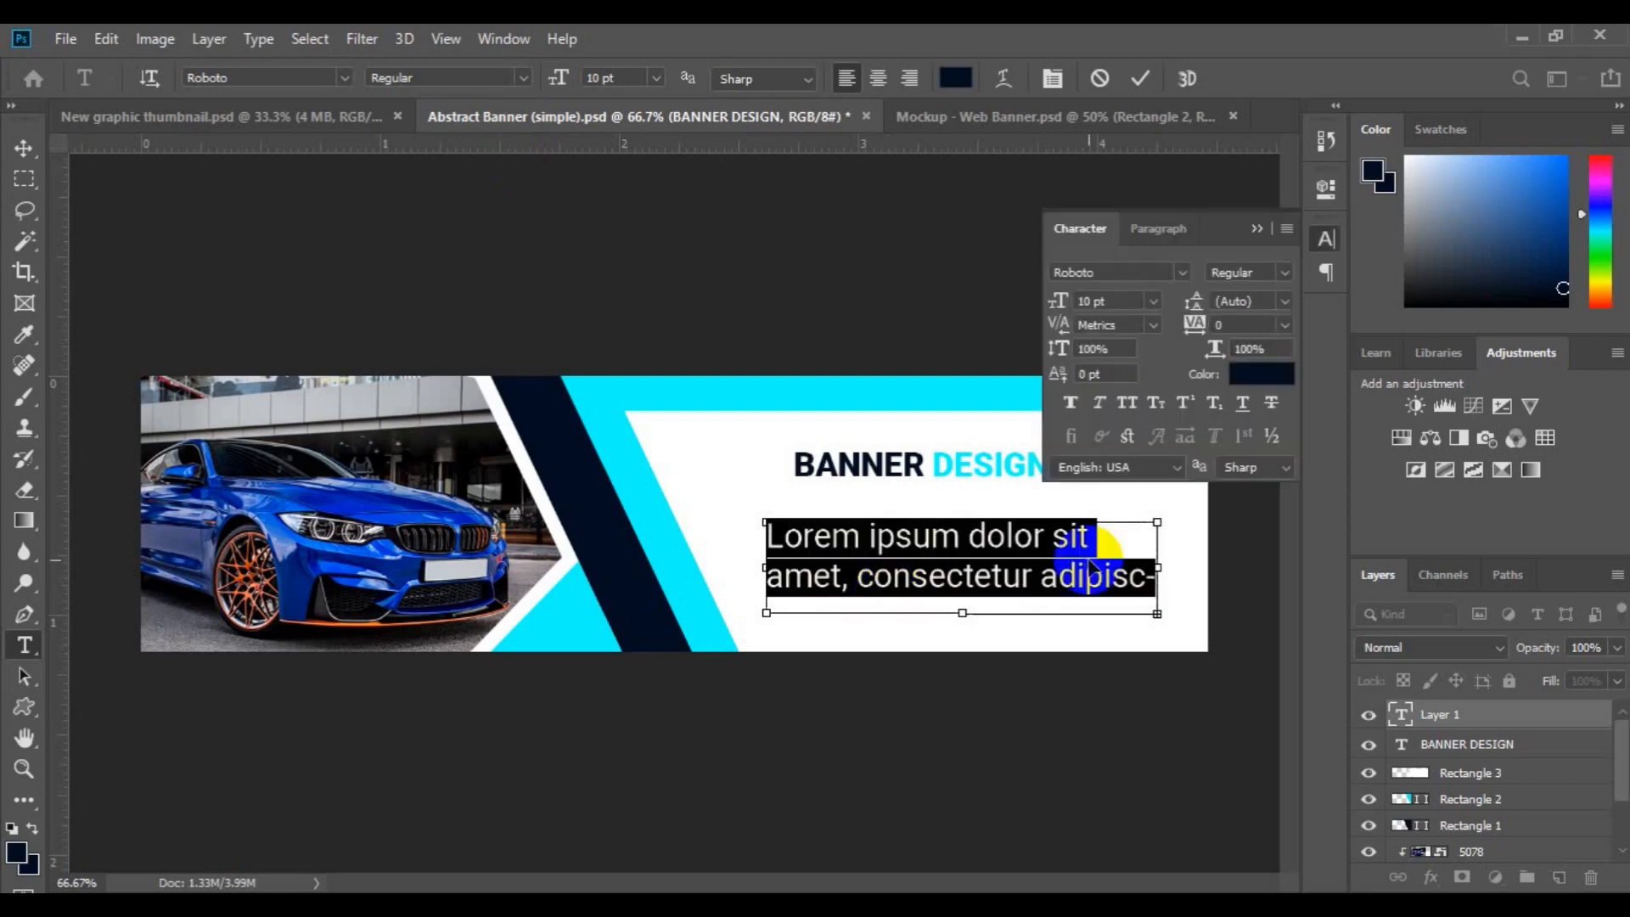
pyautogui.click(1152, 302)
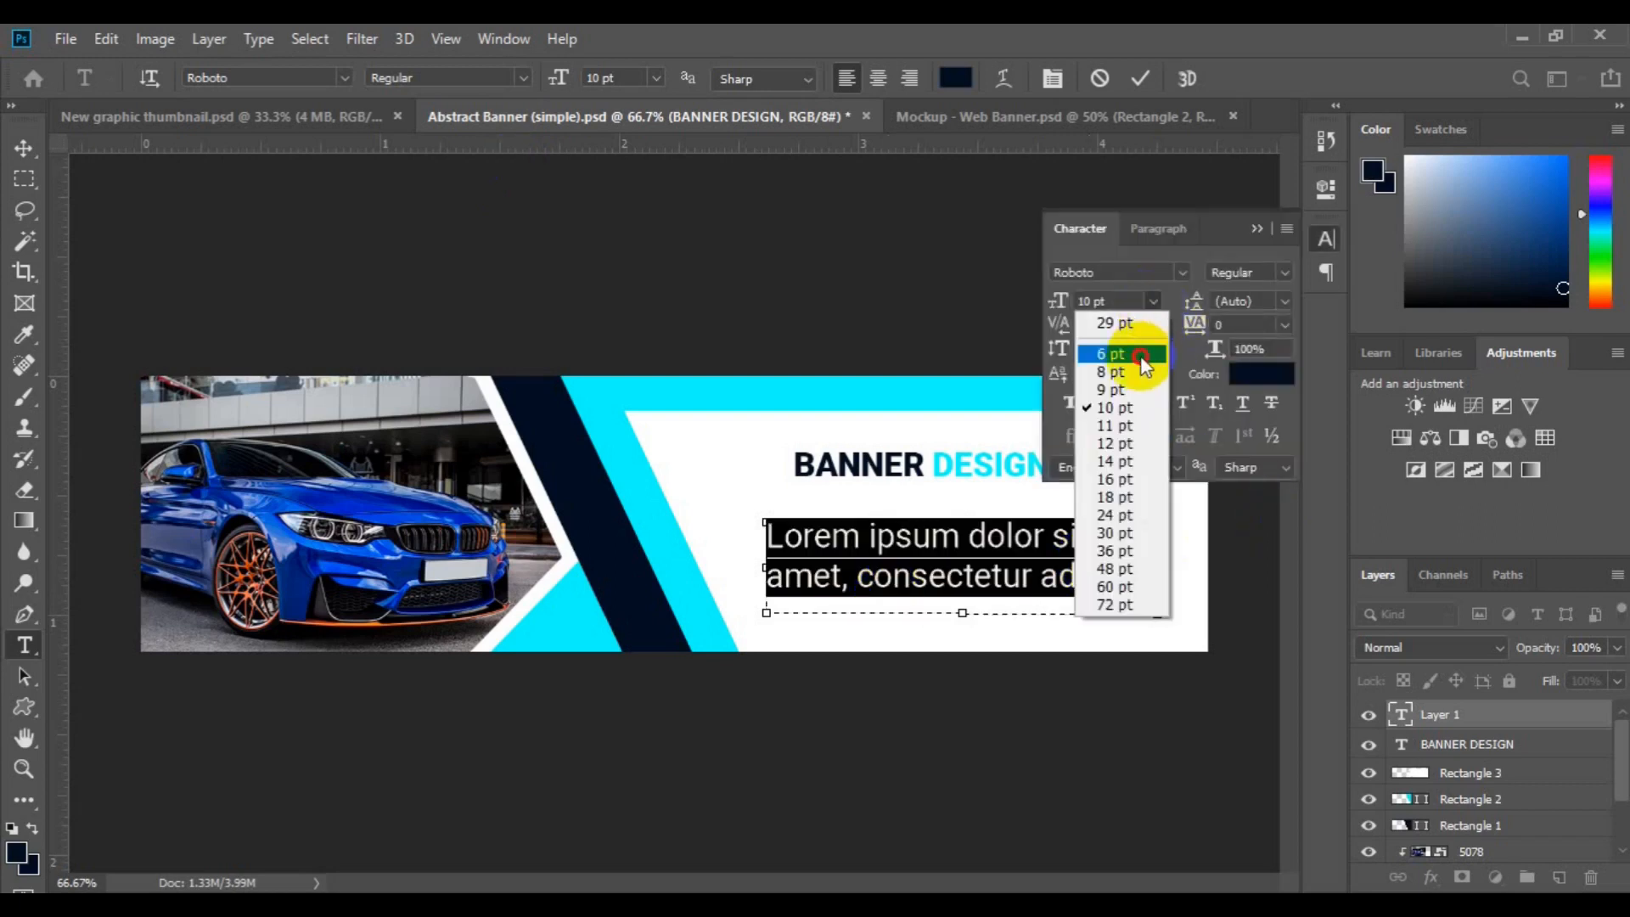
pyautogui.click(1140, 355)
# Delete the paragraph text from "Quisque ultrices" through "Fusce tristique"
pyautogui.click(1010, 584)
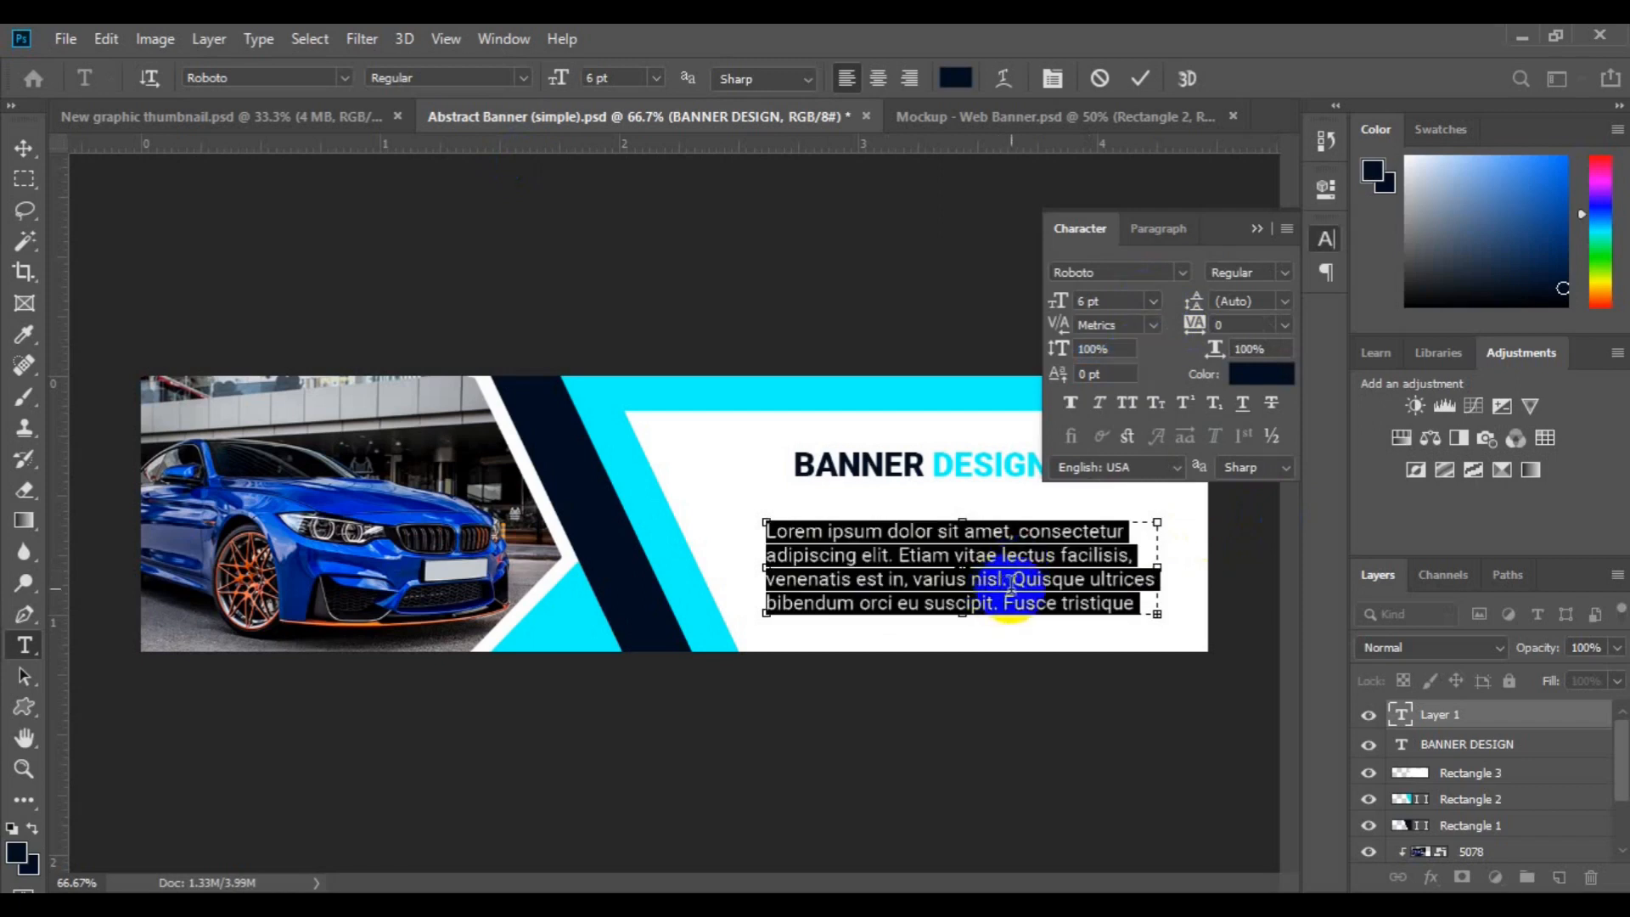
pyautogui.hotkey('shift', 'Down')
pyautogui.hotkey('shift', 'End')
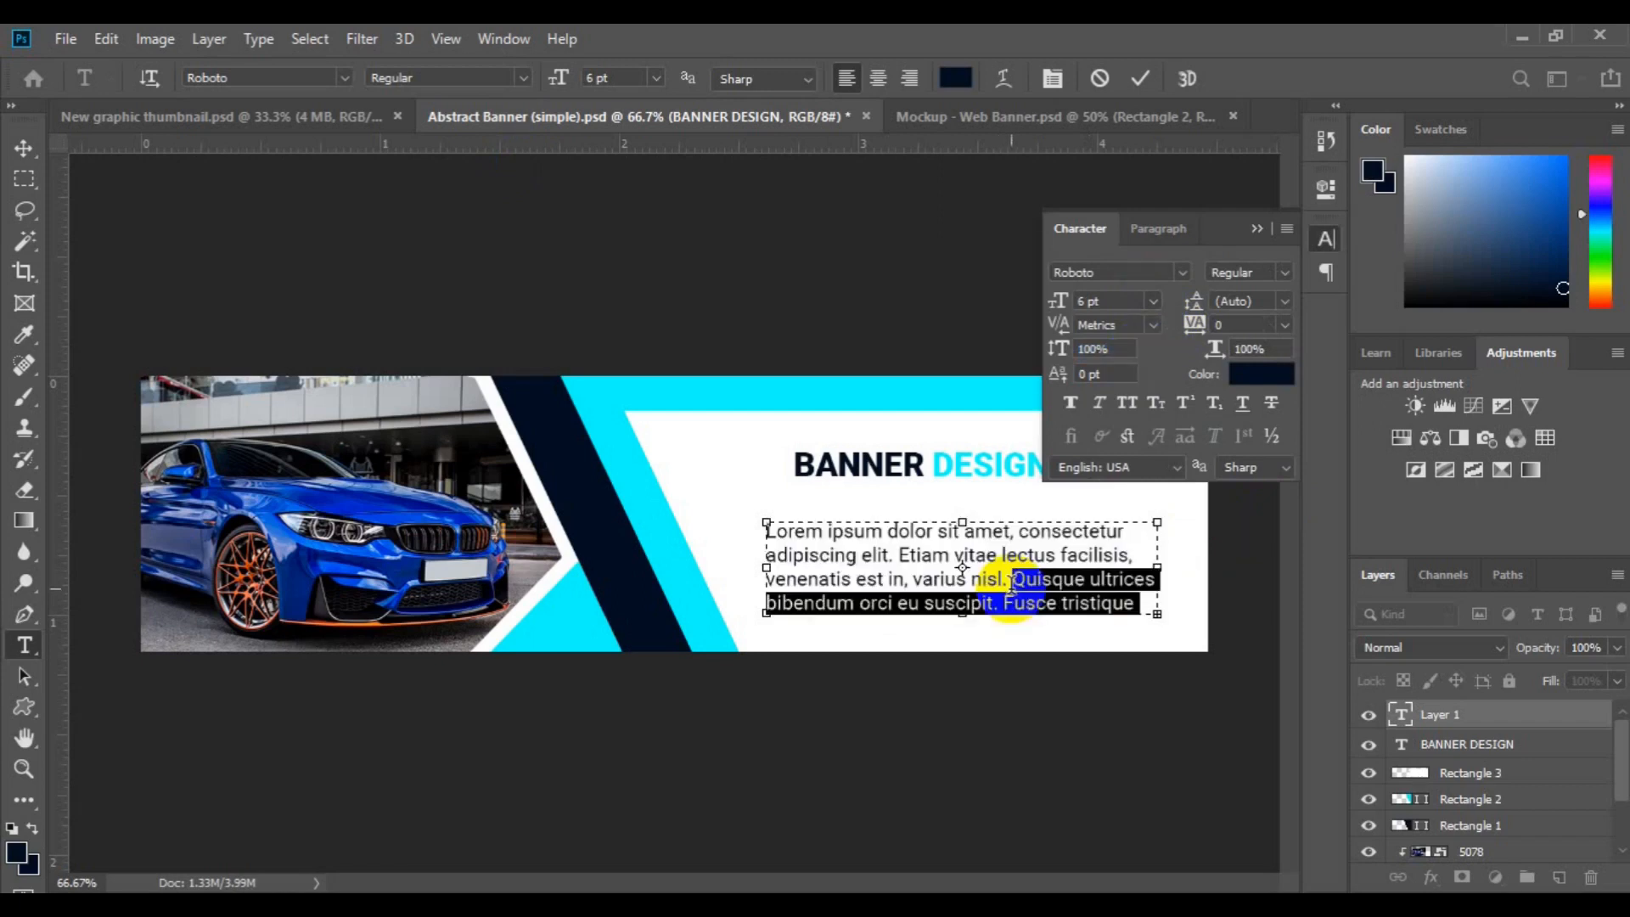
pyautogui.click(1012, 584)
pyautogui.press('BackSpace')
# Justify the whole paragraph with its last line aligned left
pyautogui.hotkey('ctrl', 'a')
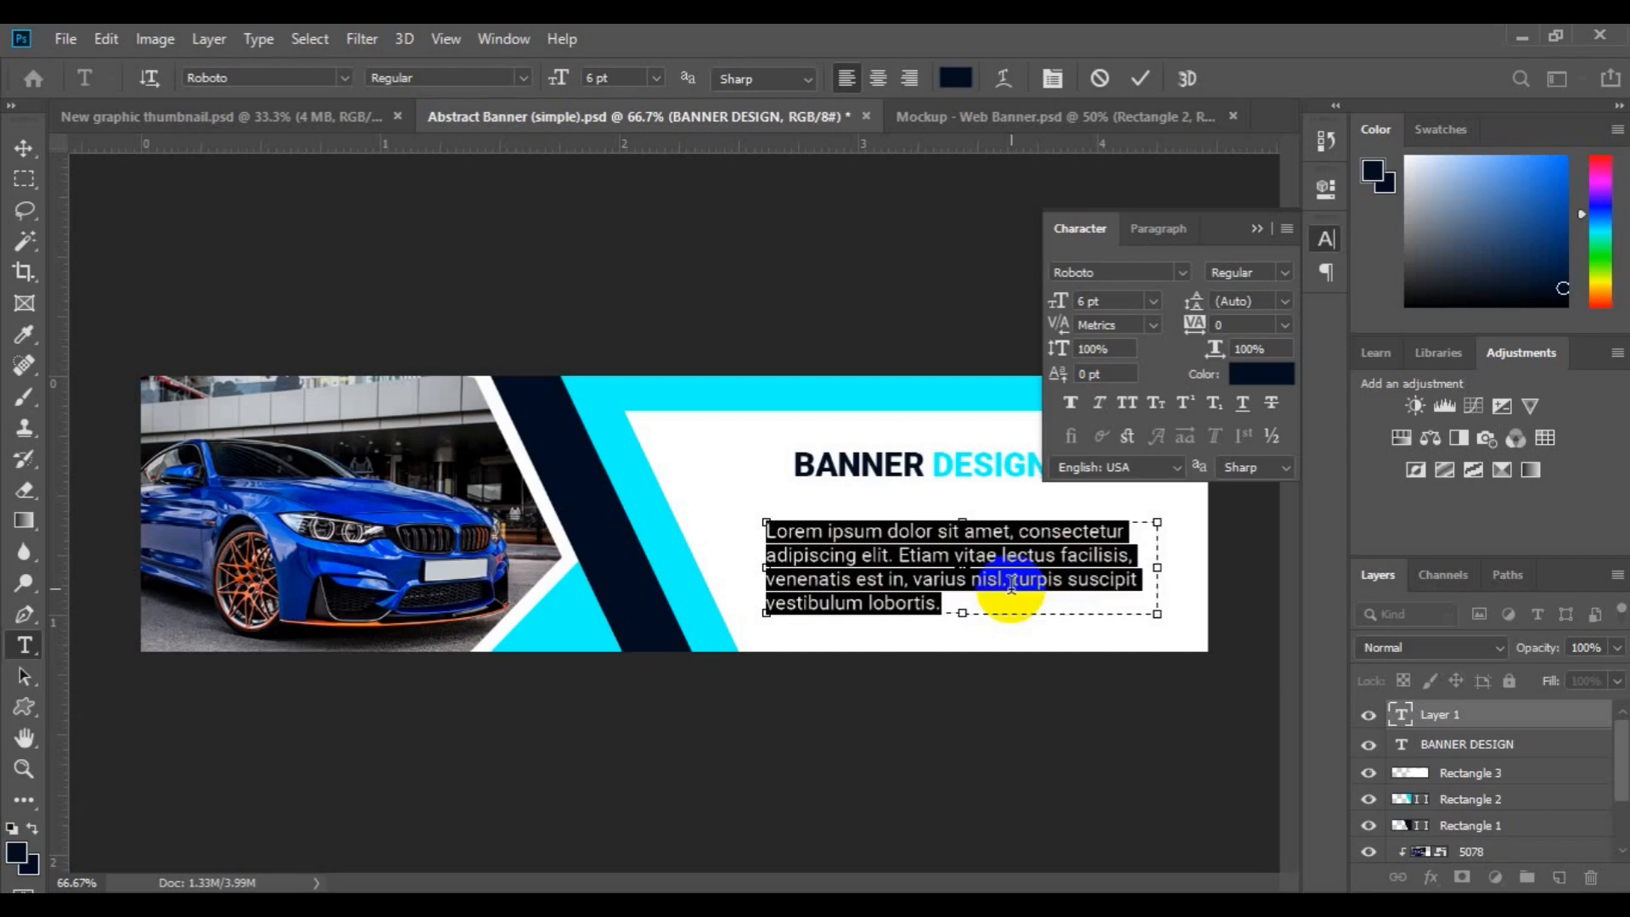
pyautogui.click(1159, 231)
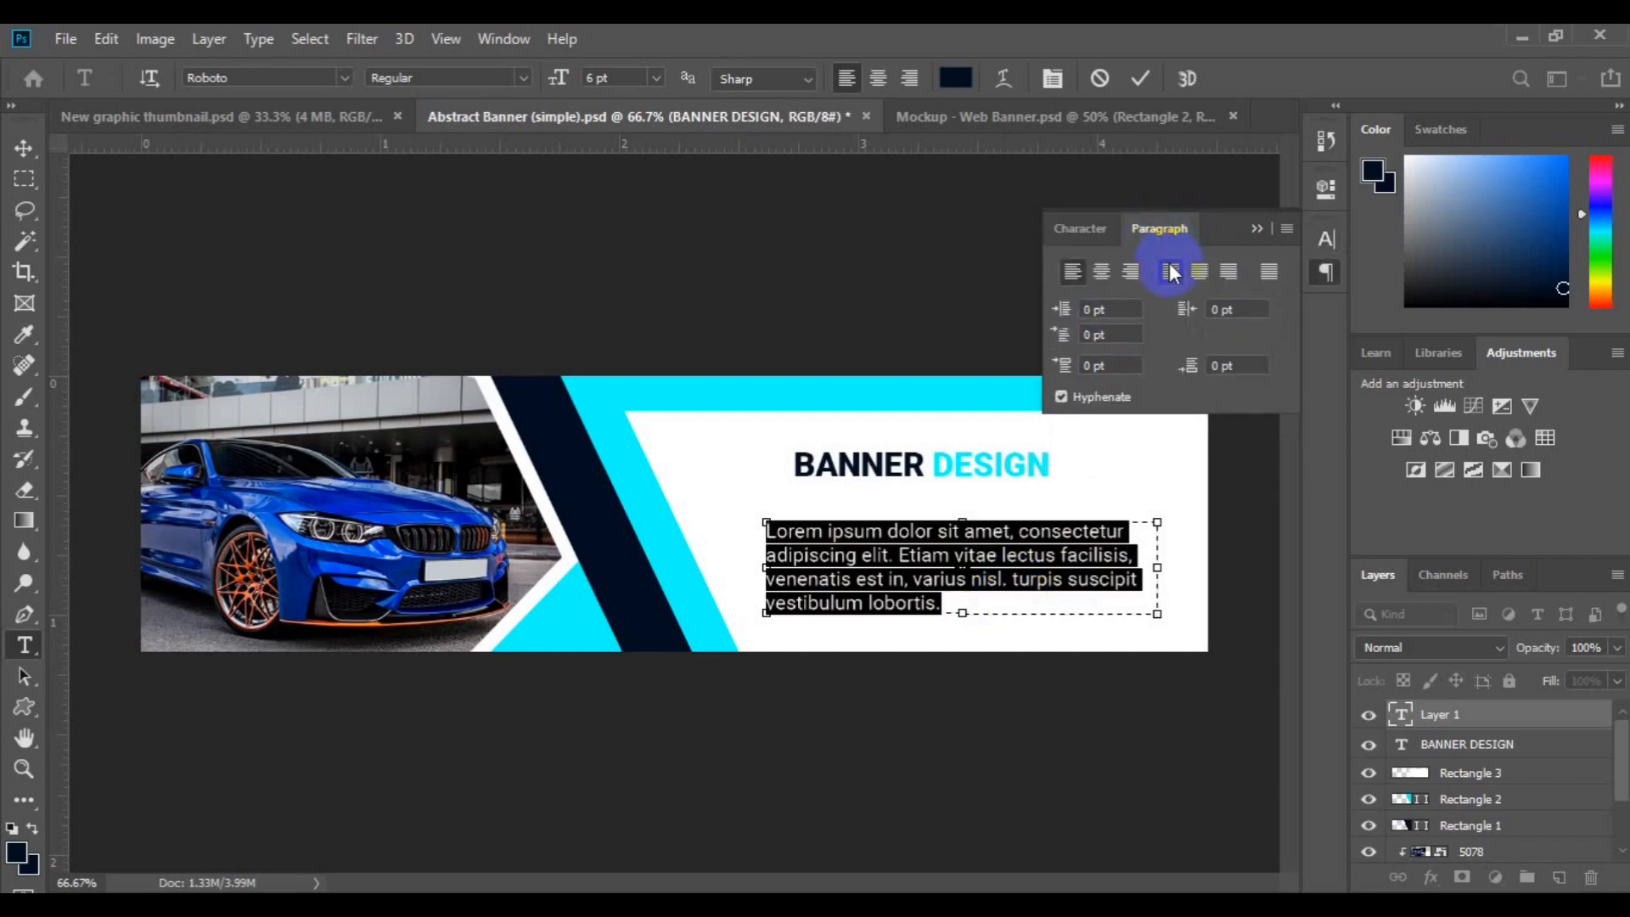
pyautogui.click(1170, 272)
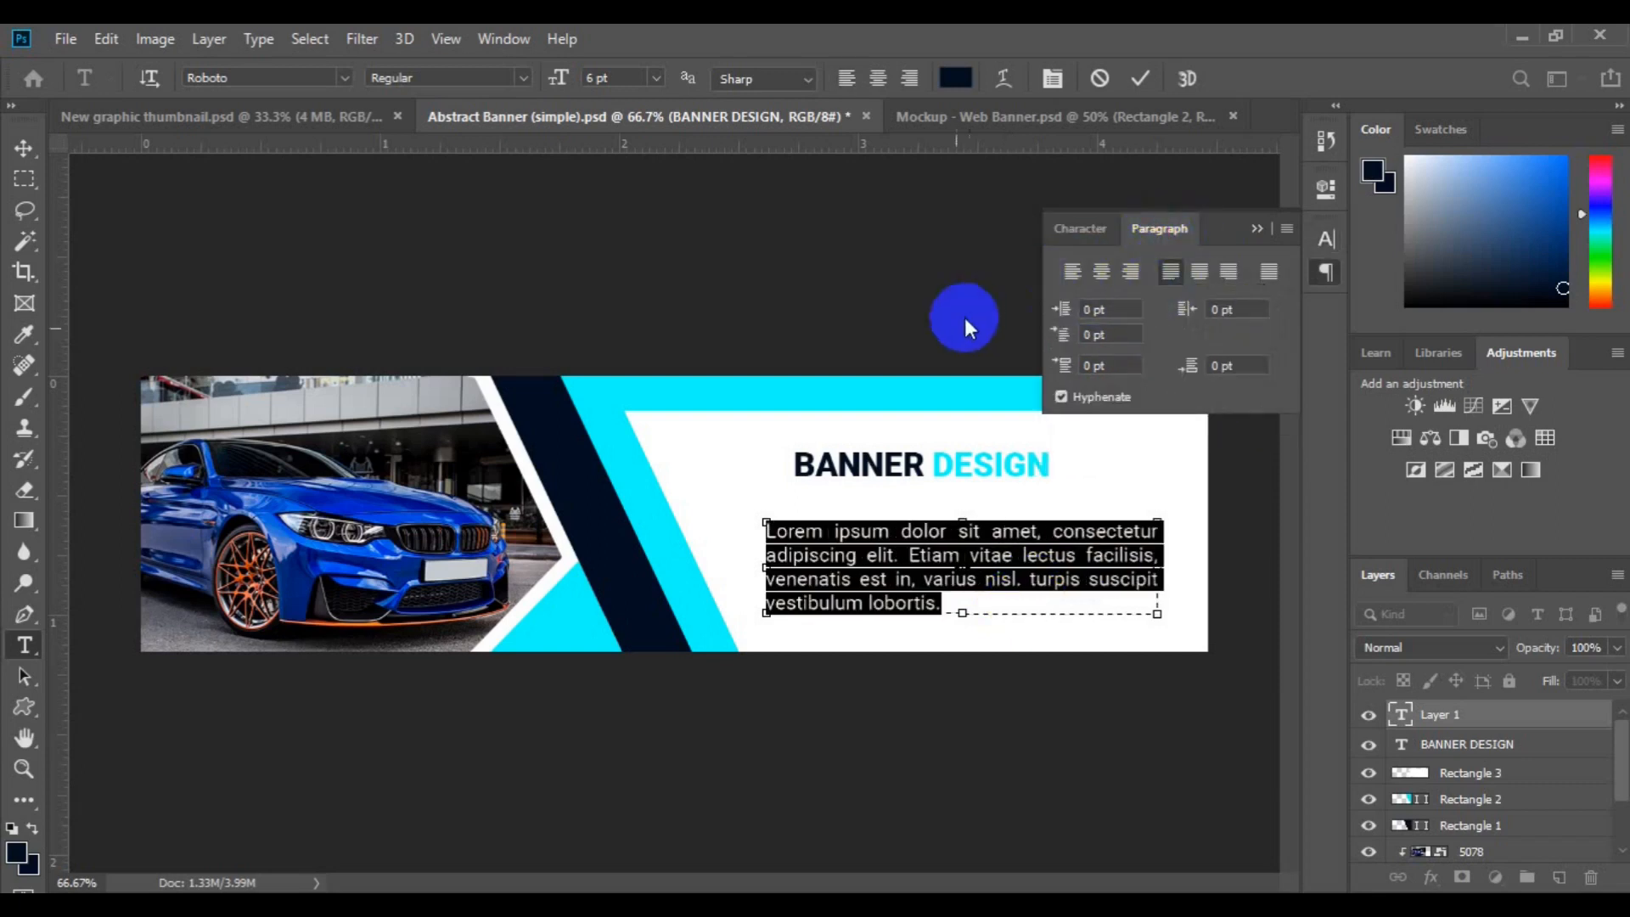
# Shorten the paragraph's third line to "venenatis turpis suscipit lobortis."
pyautogui.click(1021, 580)
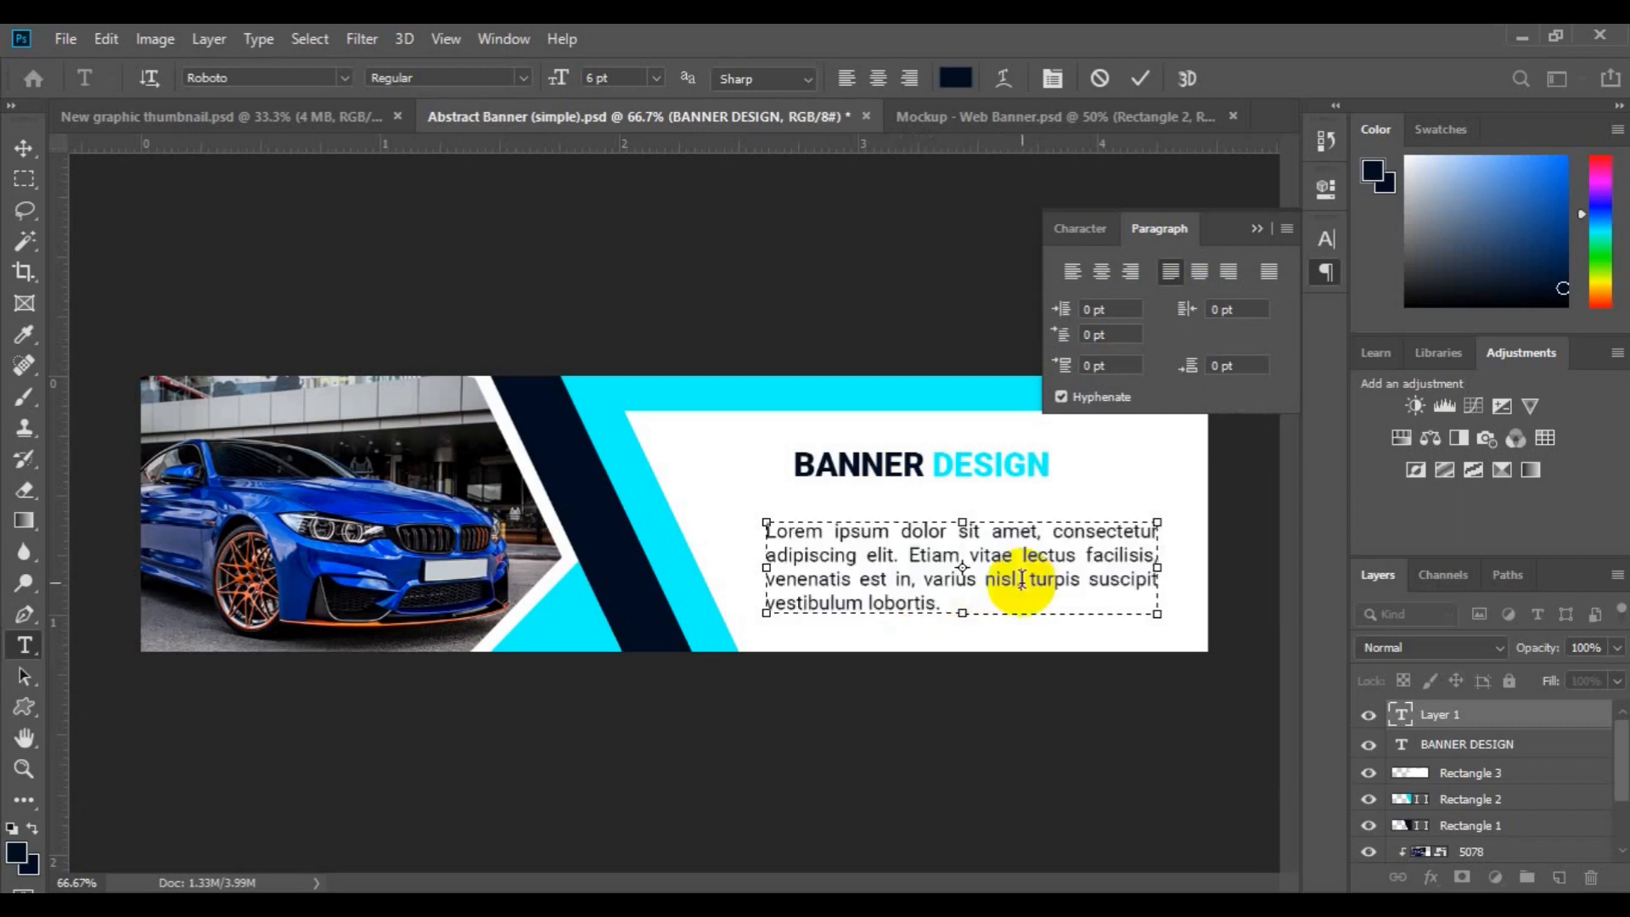
pyautogui.moveTo(1023, 581); pyautogui.dragTo(849, 574)
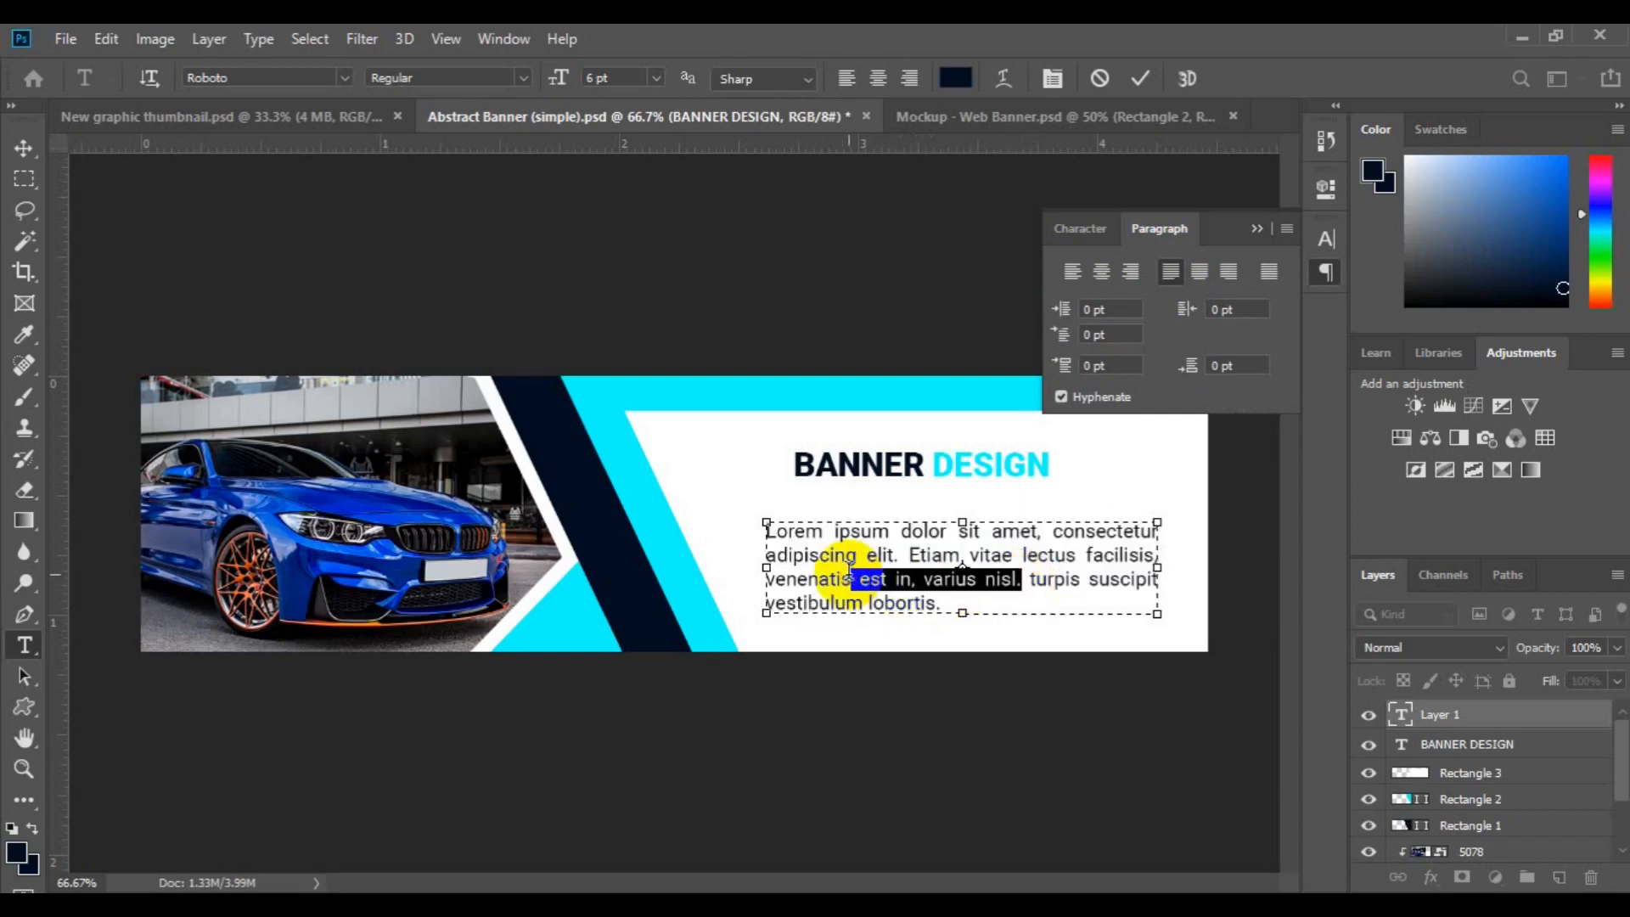
pyautogui.click(851, 577)
pyautogui.press('BackSpace')
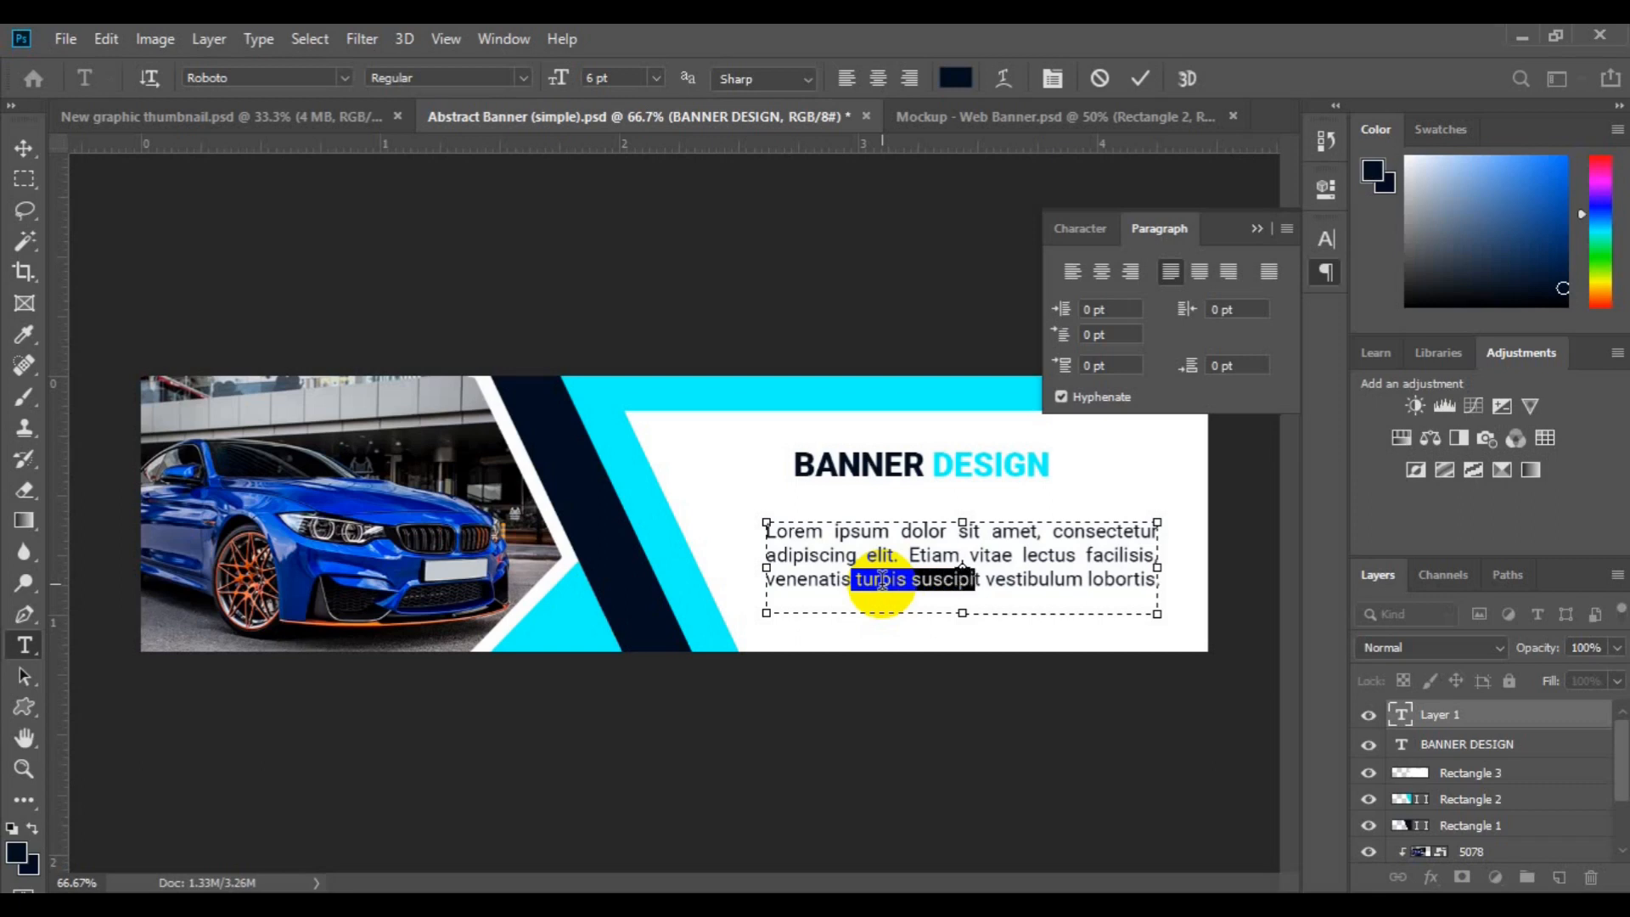
pyautogui.press('Right')
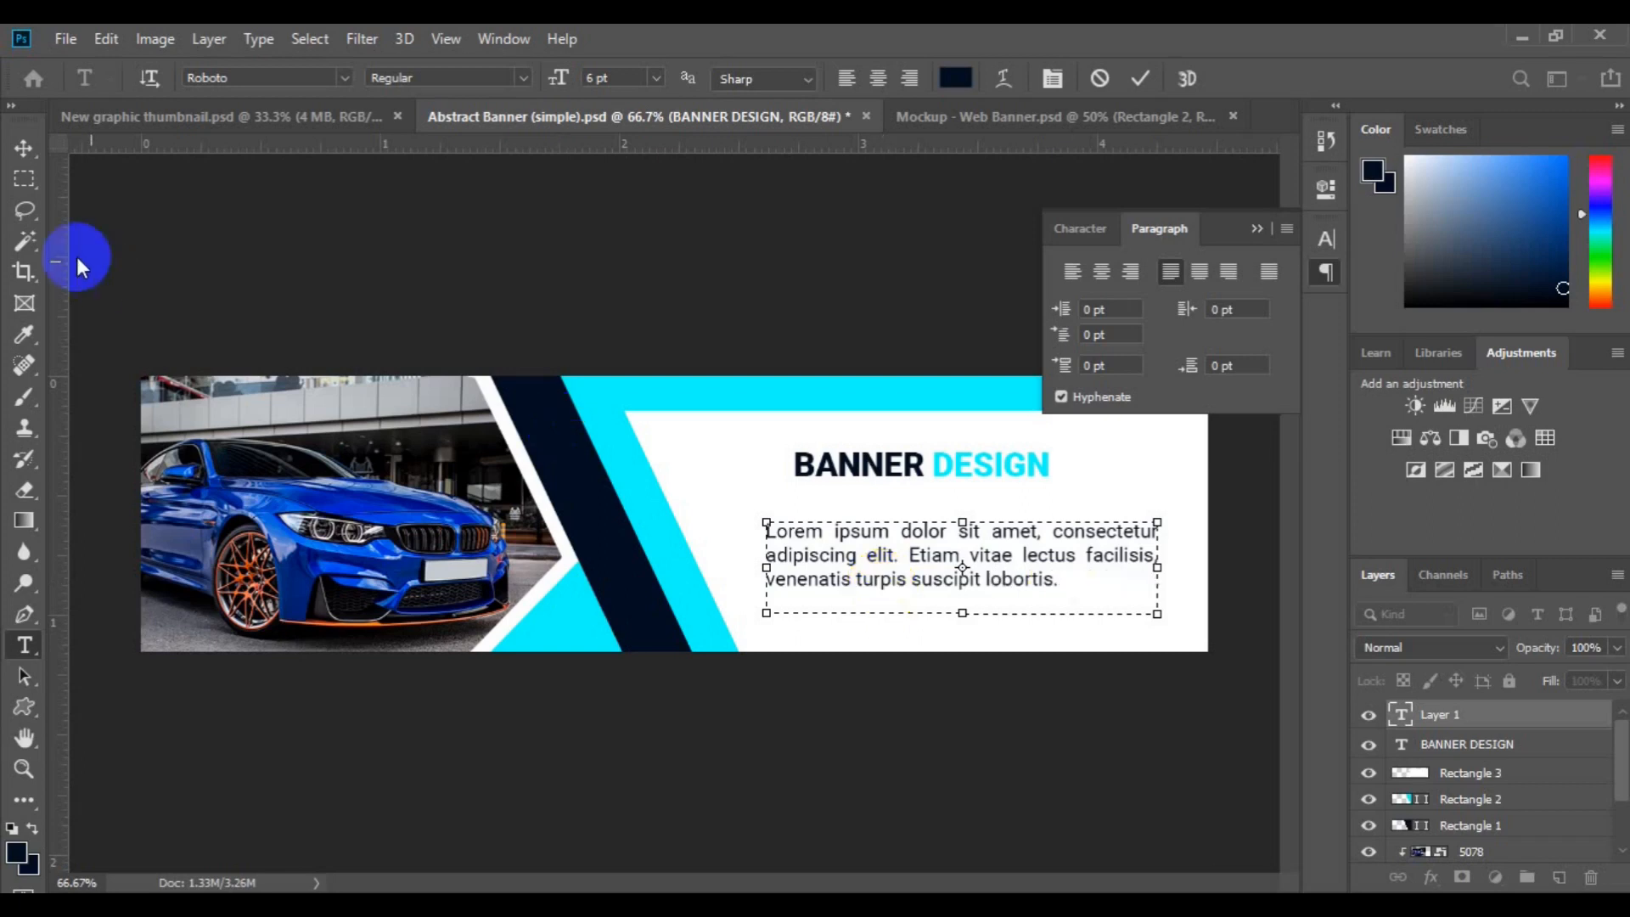
# Move the paragraph up and right, close beneath the heading with their left edges lined up
pyautogui.click(24, 148)
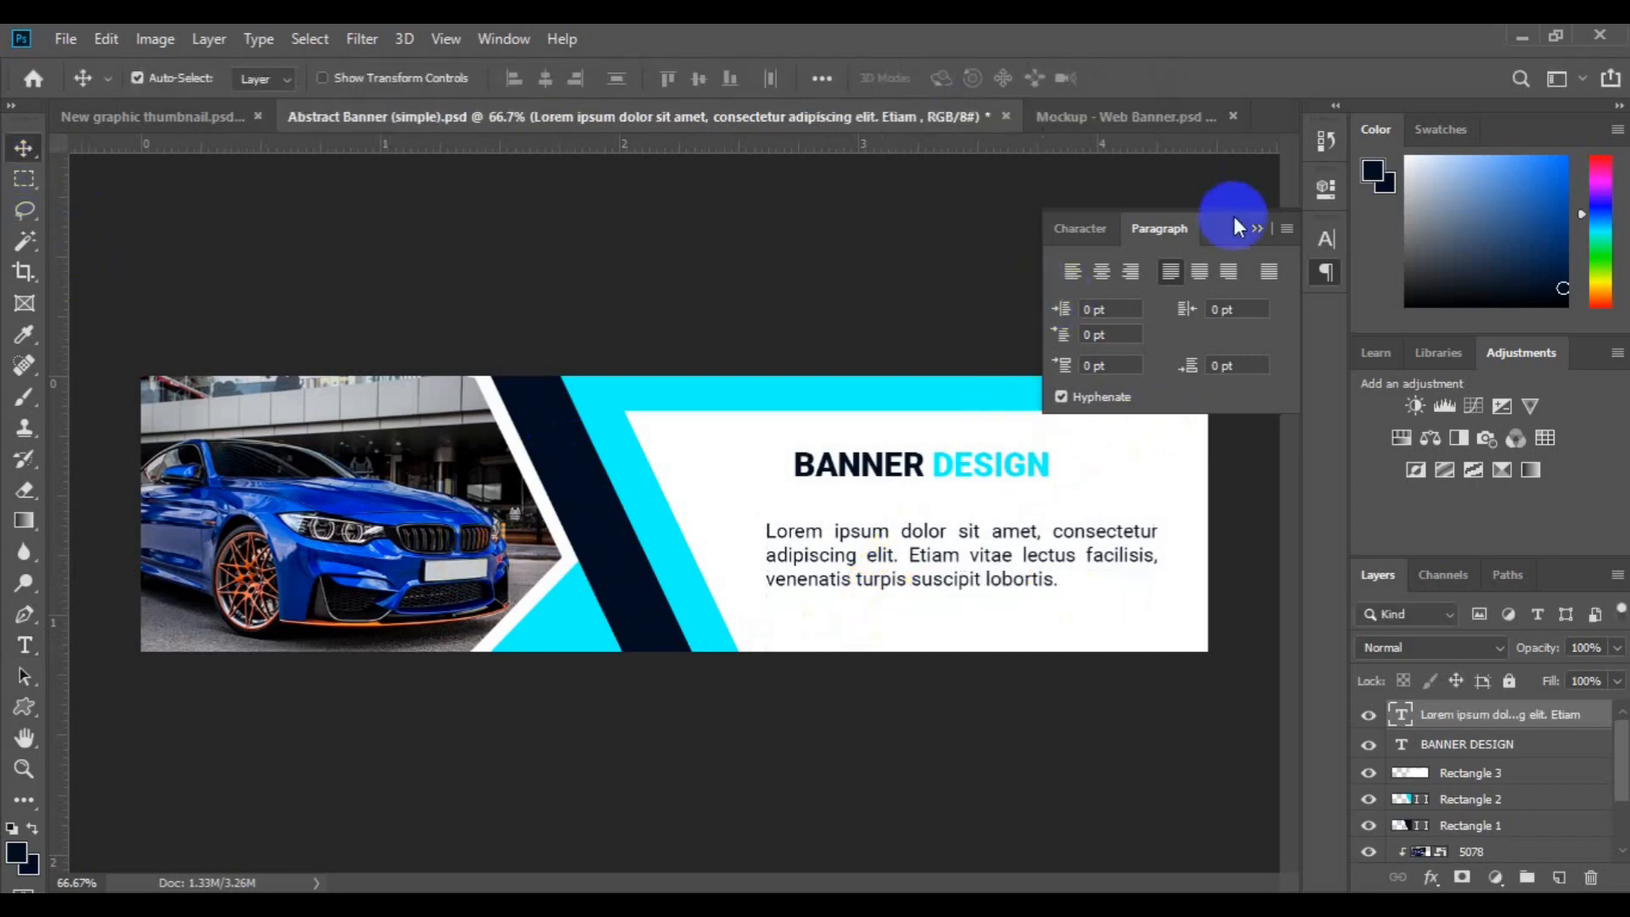
pyautogui.click(1256, 228)
pyautogui.moveTo(917, 547); pyautogui.dragTo(946, 524)
# Group the heading and paragraph layers, shift the group left within the white area, and apply the transform
pyautogui.keyDown('ctrl'); pyautogui.click(1462, 745); pyautogui.keyUp('ctrl')
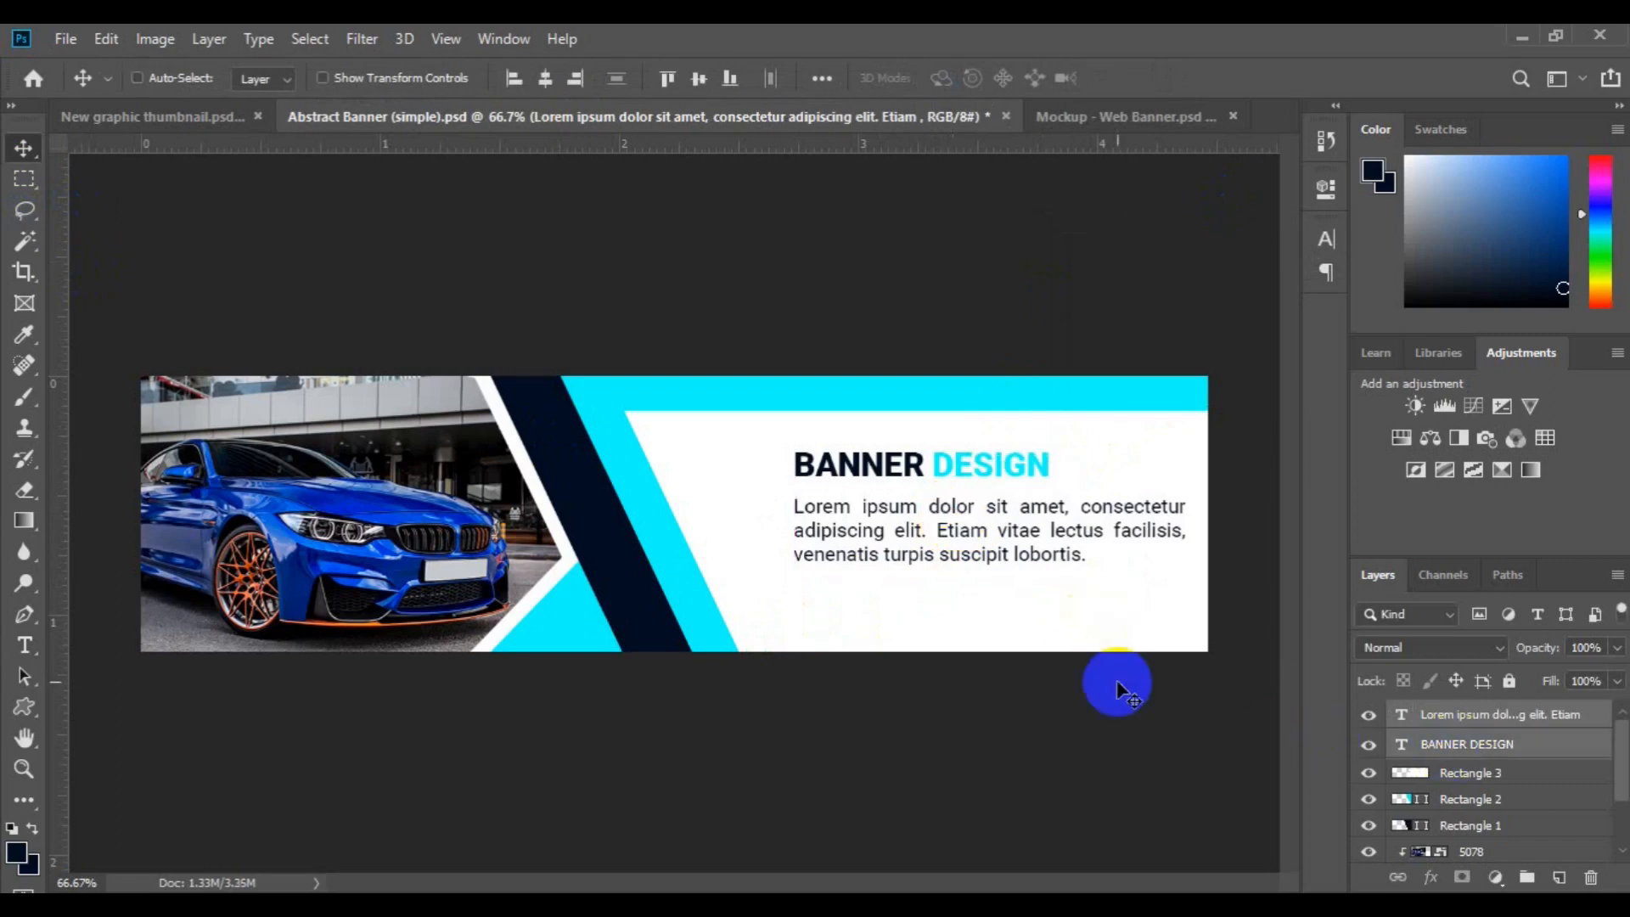
pyautogui.click(1525, 877)
pyautogui.hotkey('ctrl', 't')
pyautogui.moveTo(956, 555); pyautogui.dragTo(919, 556)
pyautogui.press('Return')
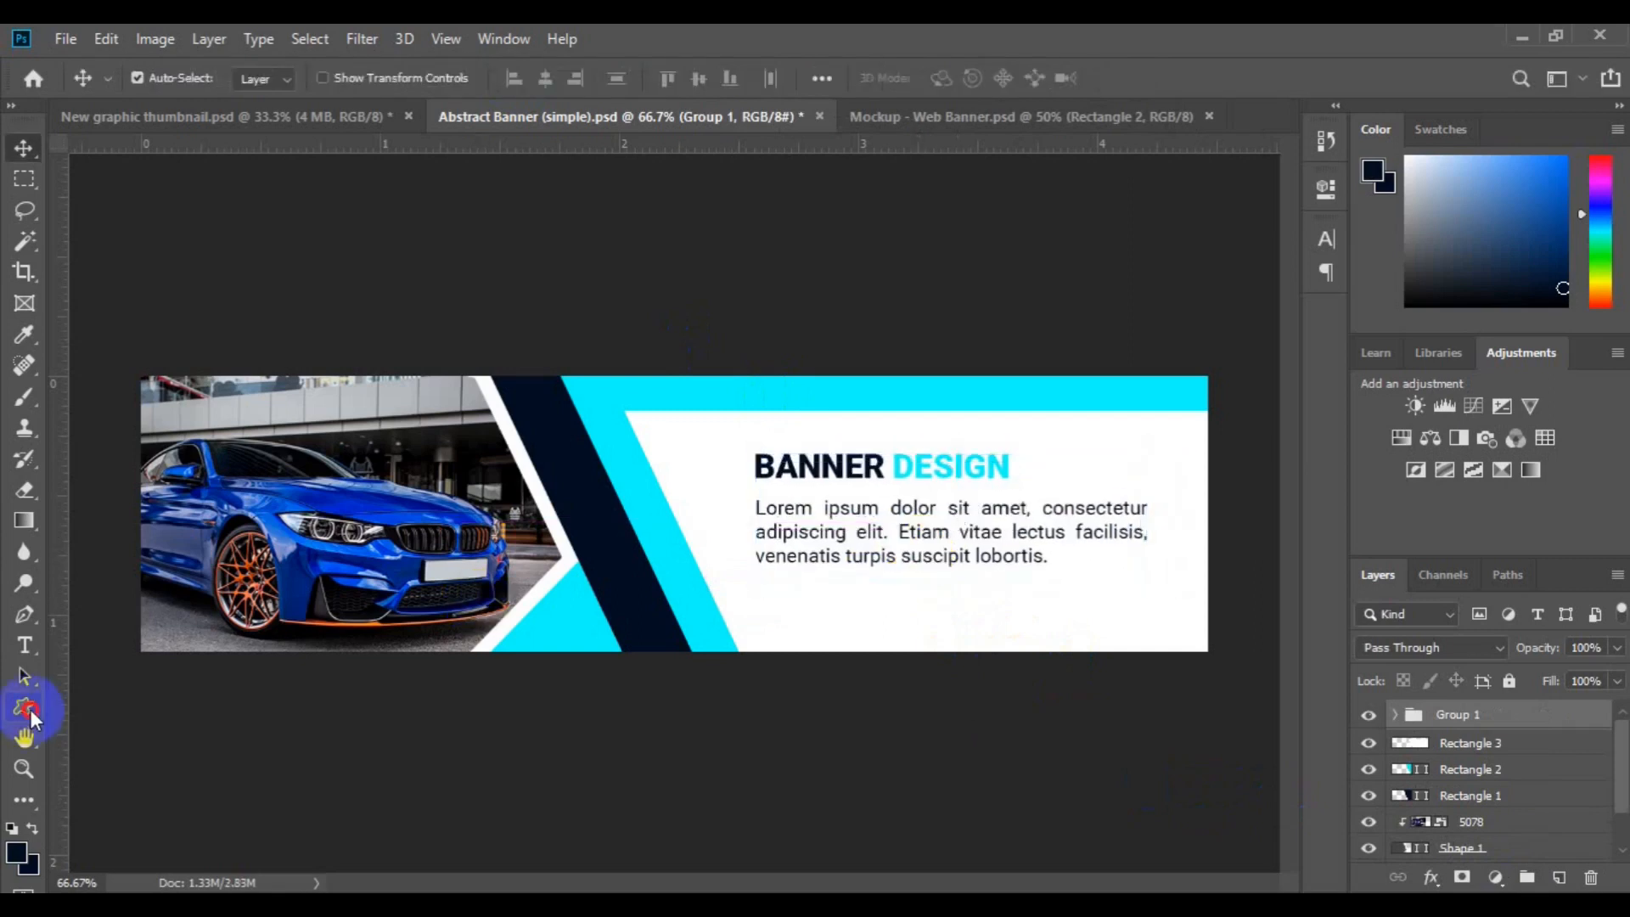
# Draw a circle of about 54 by 54 px below the start of the paragraph with the Ellipse tool
pyautogui.click(30, 717)
pyautogui.click(139, 754)
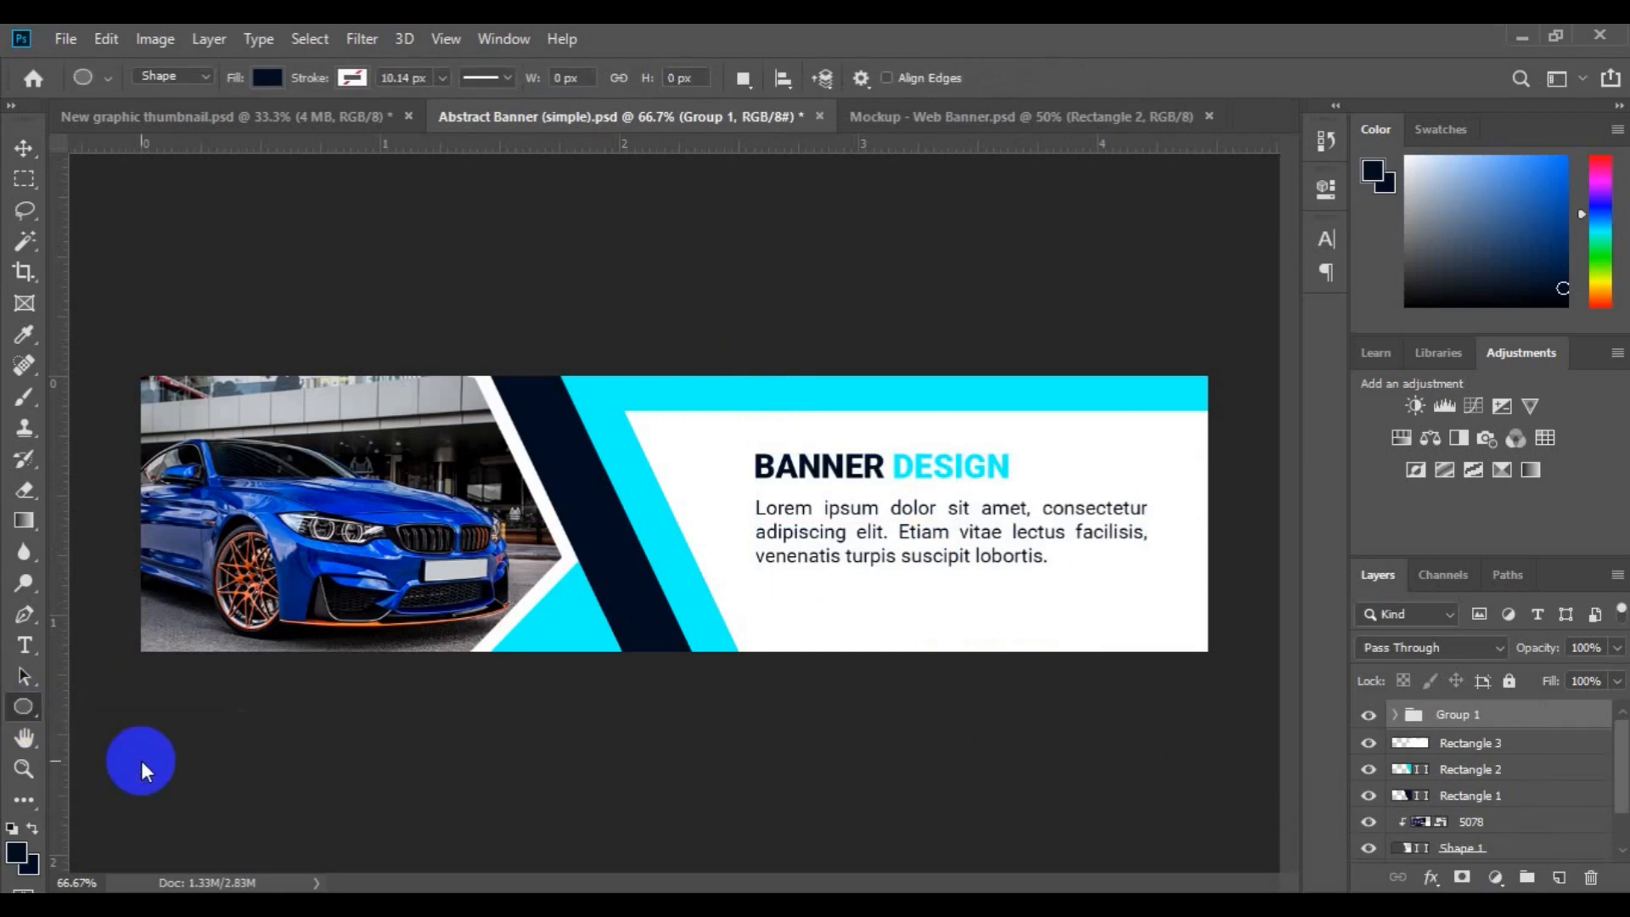
pyautogui.moveTo(761, 597); pyautogui.dragTo(804, 643)
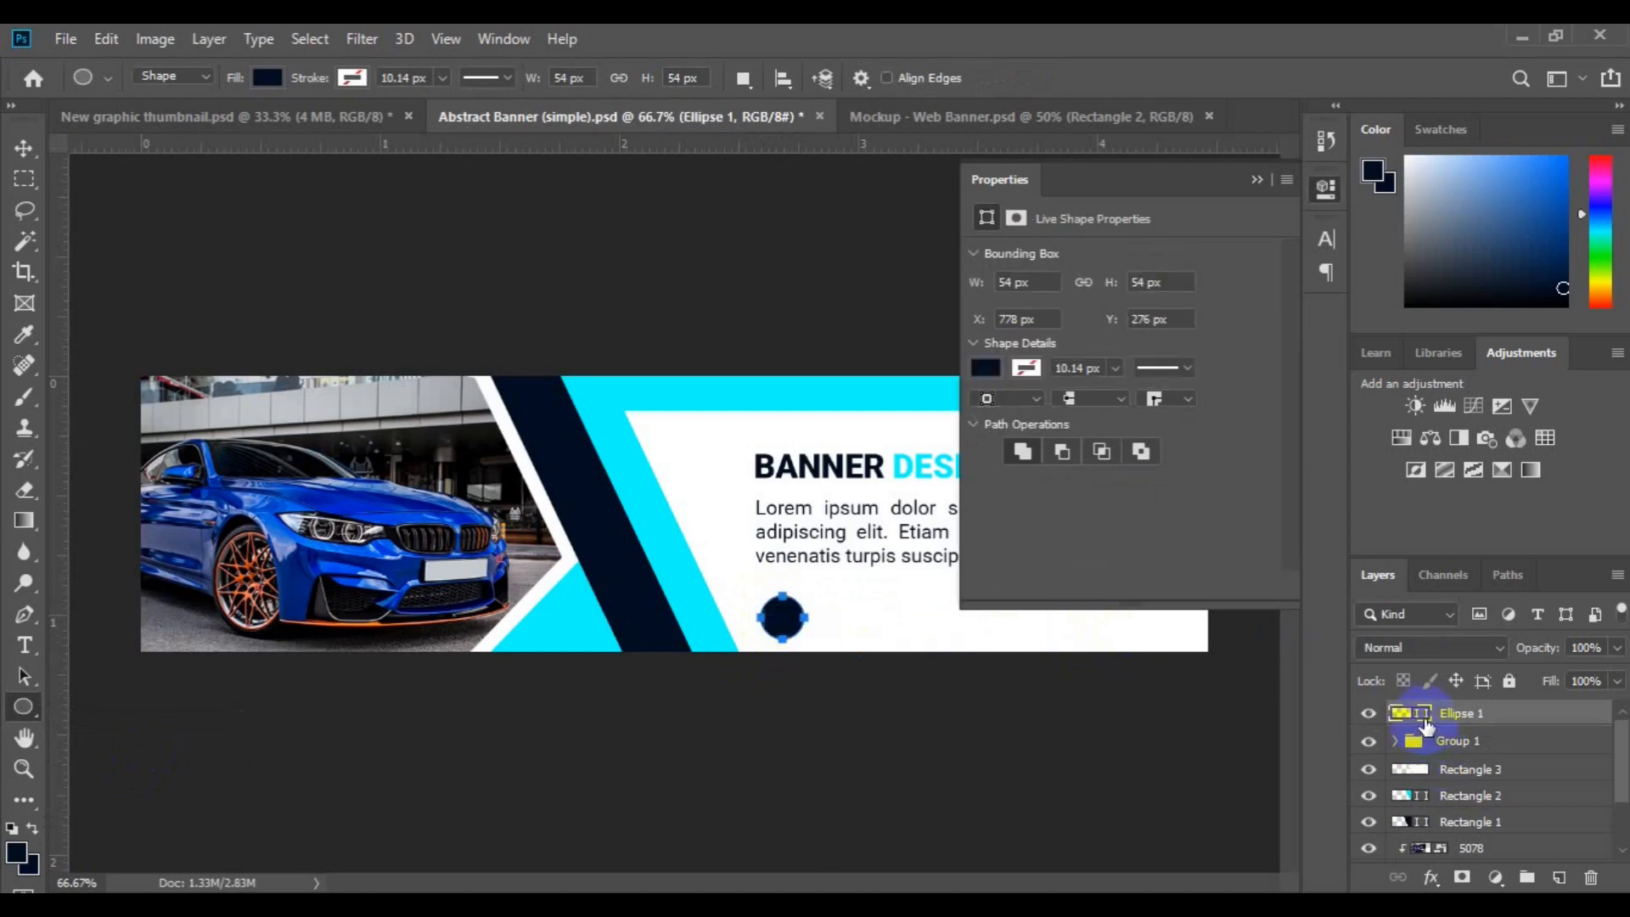
# Fill the circle with cyan 00ffff sampled from the slanted stripe and move it slightly upward
pyautogui.doubleClick(1425, 720)
pyautogui.click(691, 567)
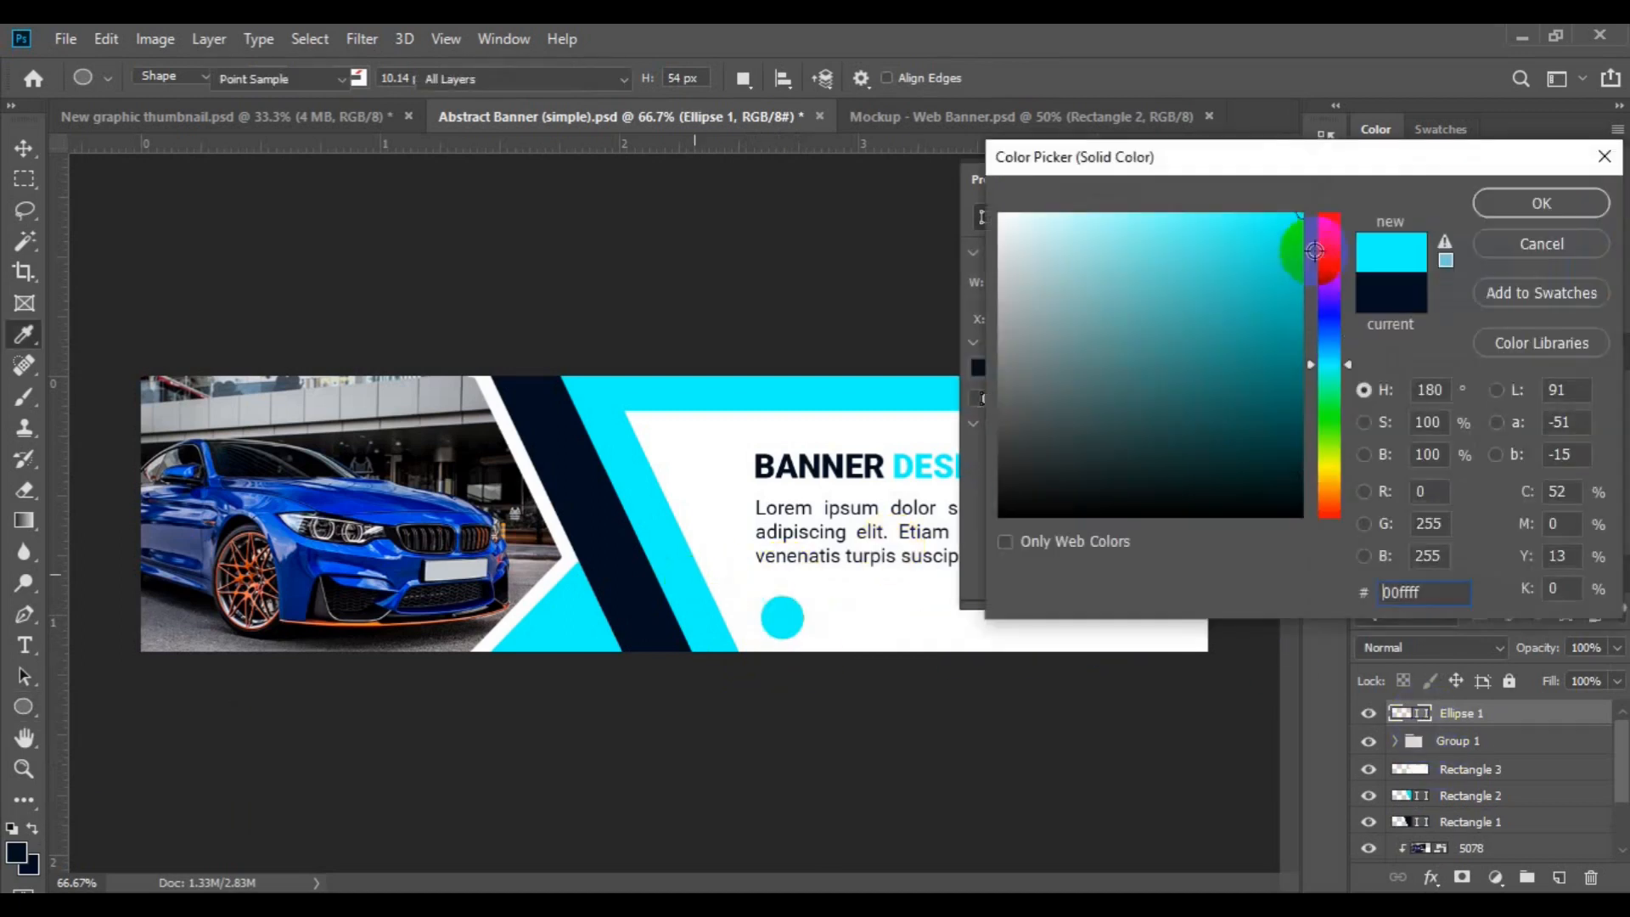
pyautogui.click(1519, 210)
pyautogui.press('v')
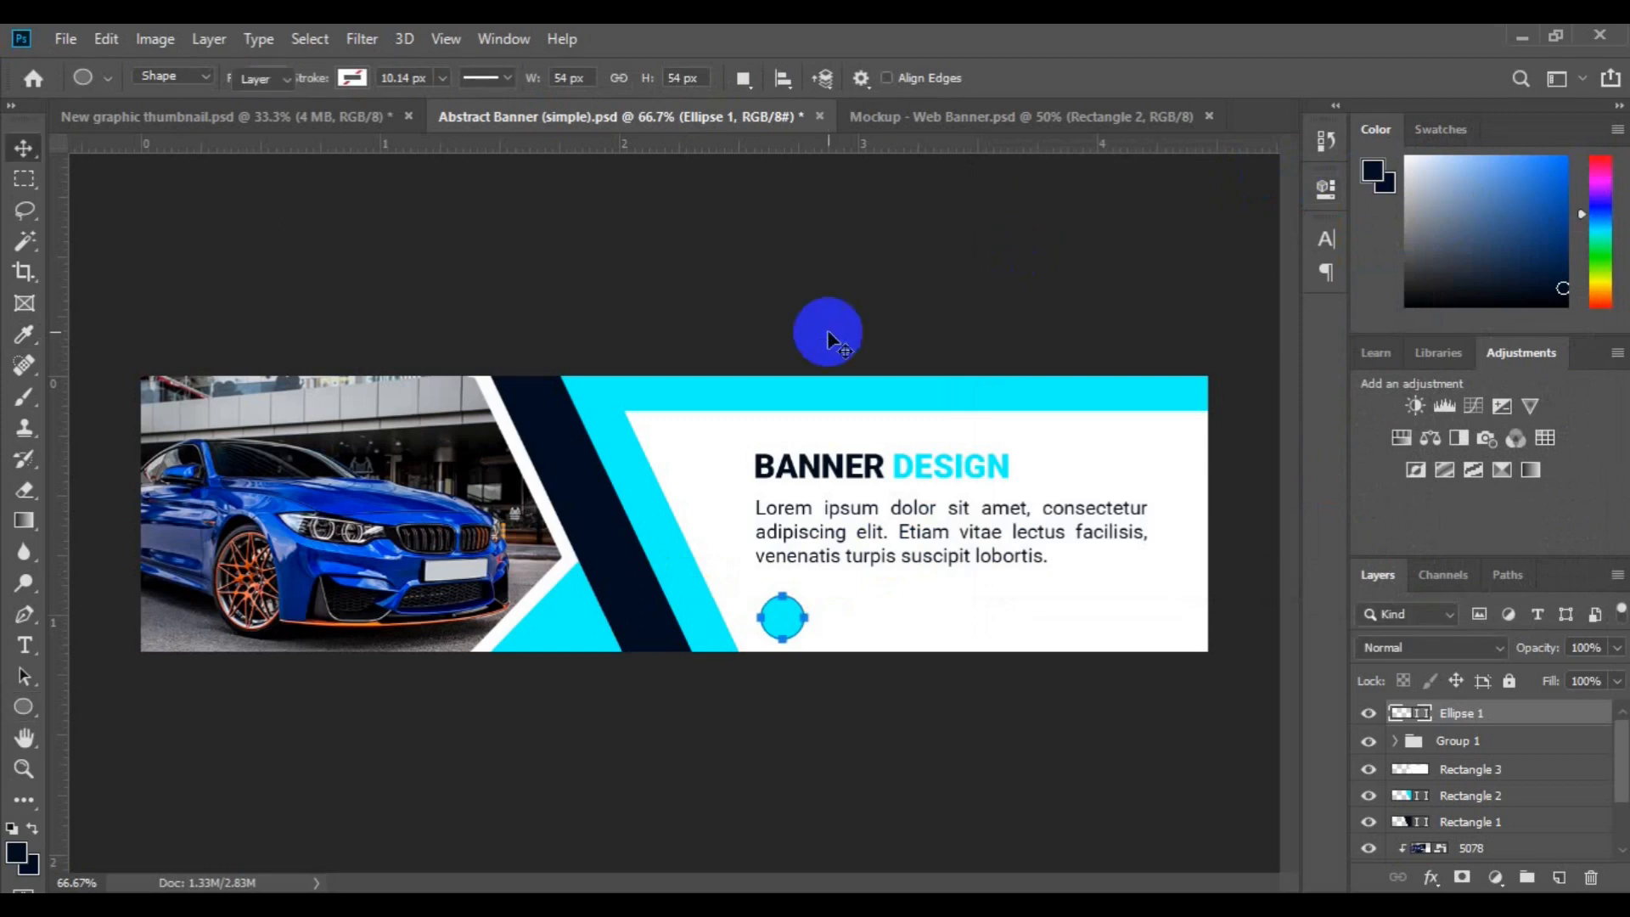
pyautogui.click(789, 628)
pyautogui.moveTo(789, 628); pyautogui.dragTo(790, 620)
# Draw the solid five-petal asterisk custom shape, about 34 by 33 px, inside the cyan circle on a new layer
pyautogui.click(24, 706)
pyautogui.click(229, 800)
pyautogui.click(1558, 877)
pyautogui.click(947, 77)
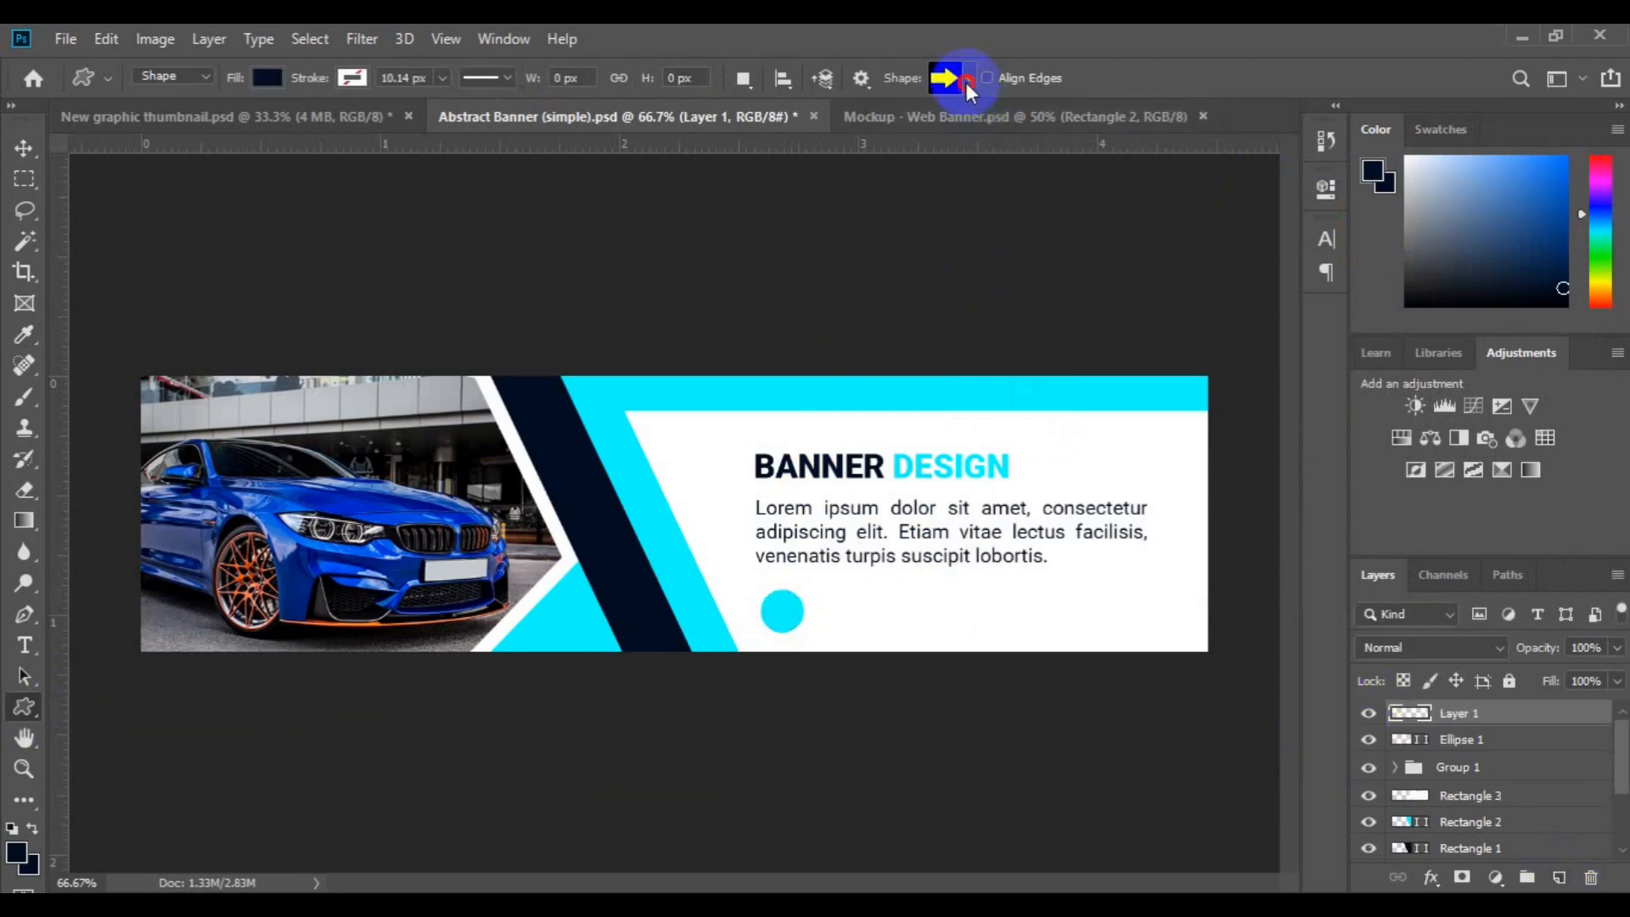
pyautogui.click(961, 317)
pyautogui.click(1114, 545)
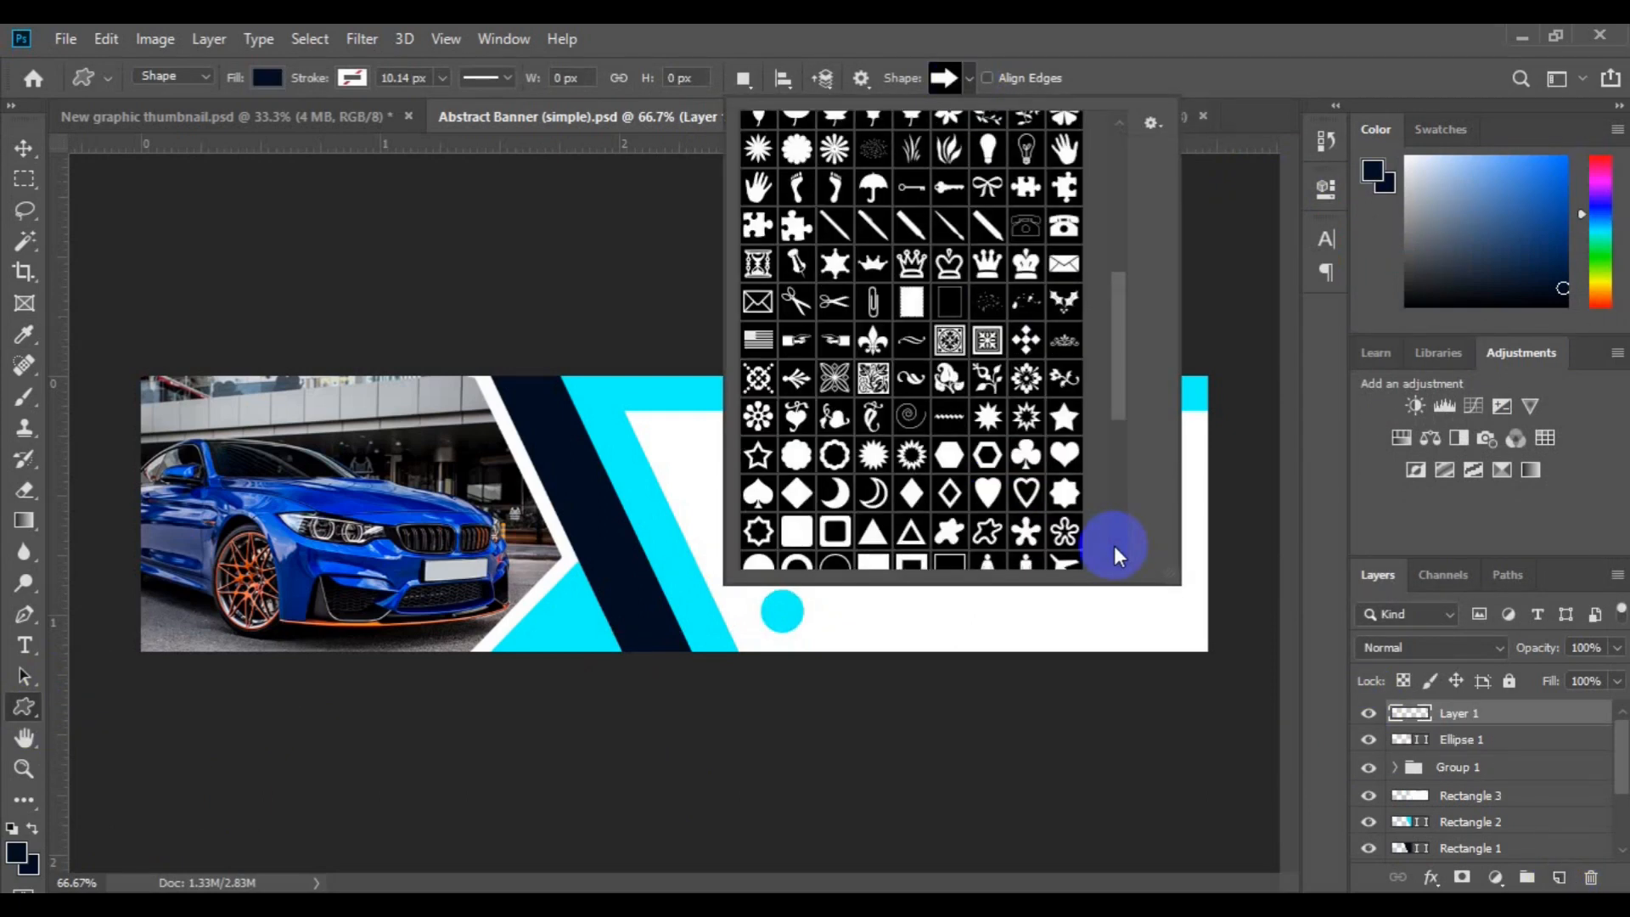
pyautogui.click(1114, 545)
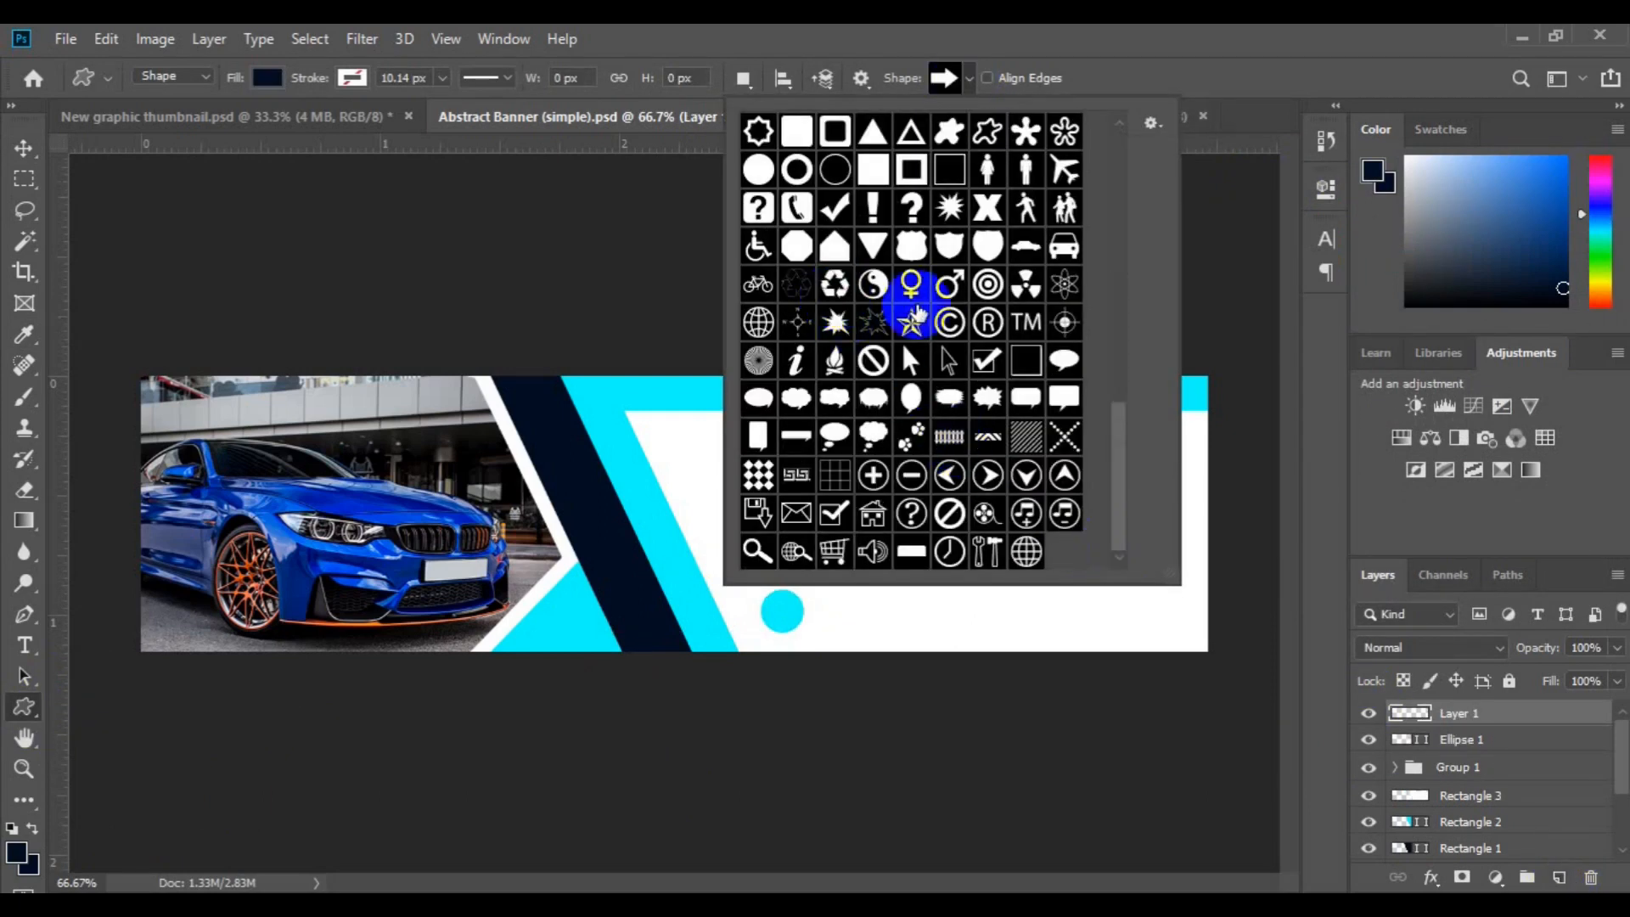
pyautogui.click(1116, 326)
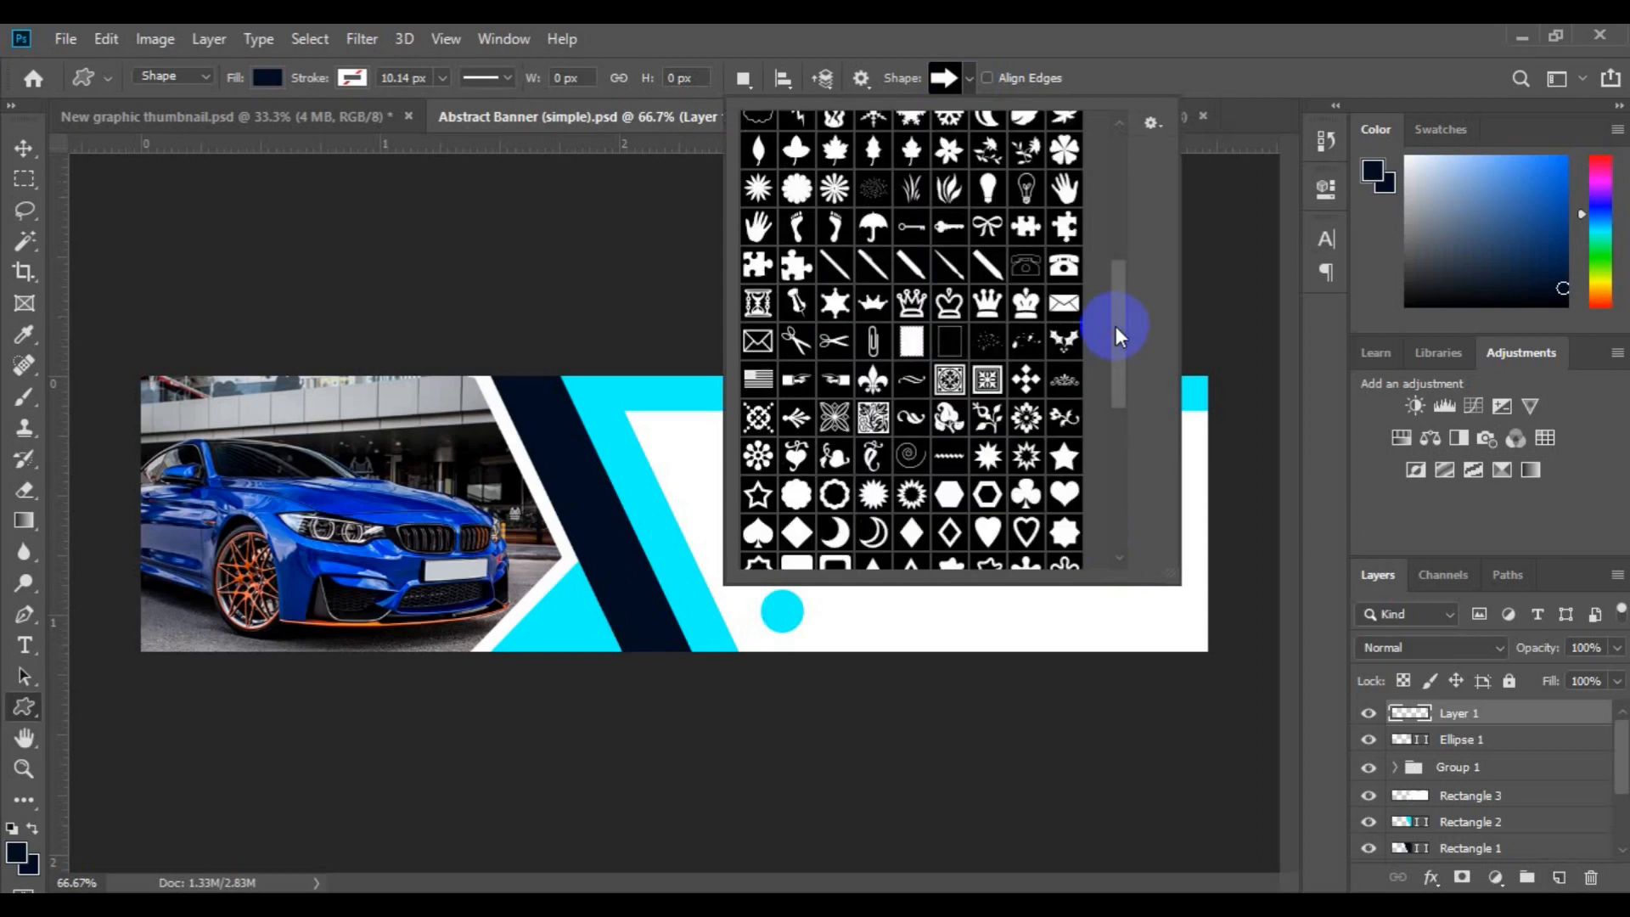
pyautogui.moveTo(1115, 332); pyautogui.dragTo(1119, 373)
pyautogui.click(1026, 430)
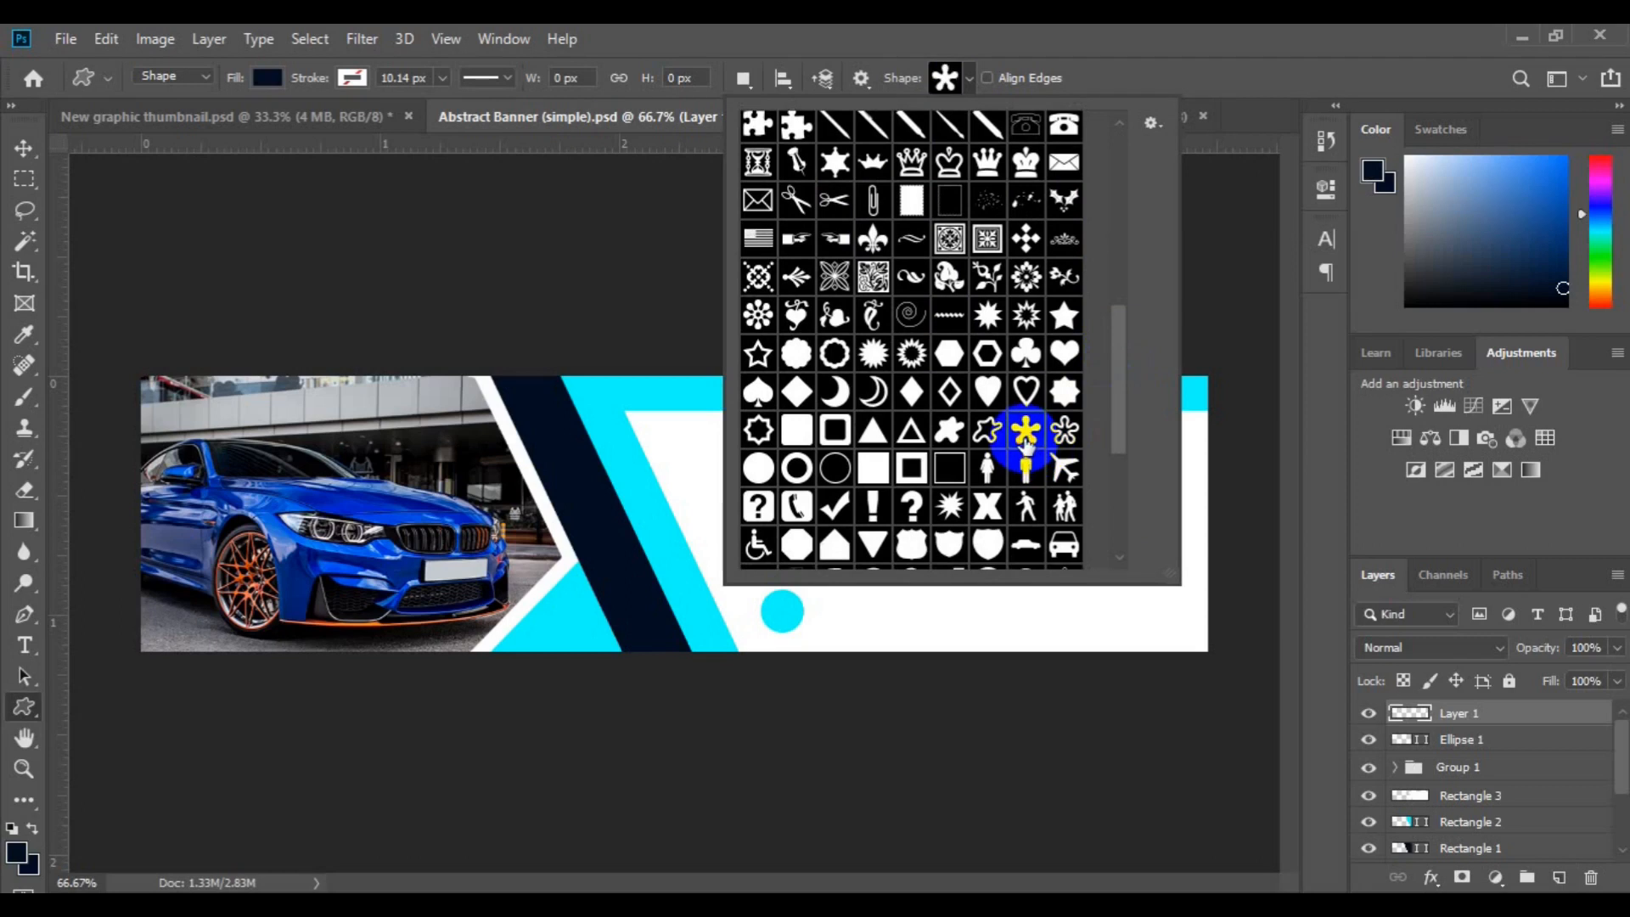
pyautogui.moveTo(778, 607); pyautogui.dragTo(791, 624)
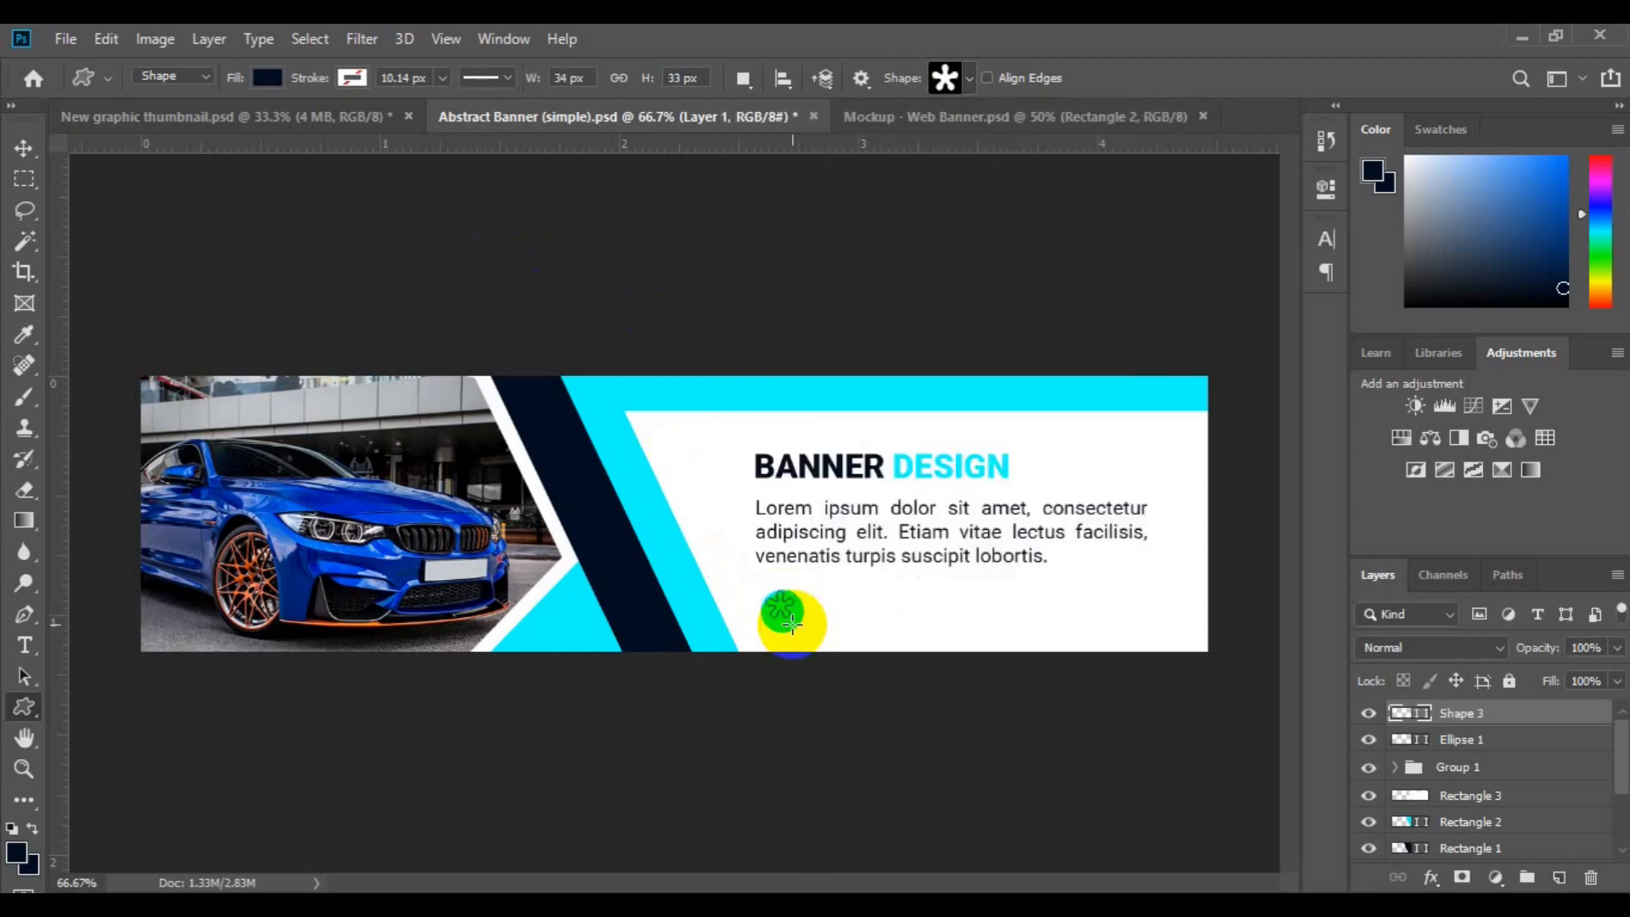
# Center the asterisk and the circle on each other vertically and horizontally, and group the two layers
pyautogui.press('v')
pyautogui.keyDown('shift'); pyautogui.click(1499, 739); pyautogui.keyUp('shift')
pyautogui.click(697, 76)
pyautogui.click(546, 77)
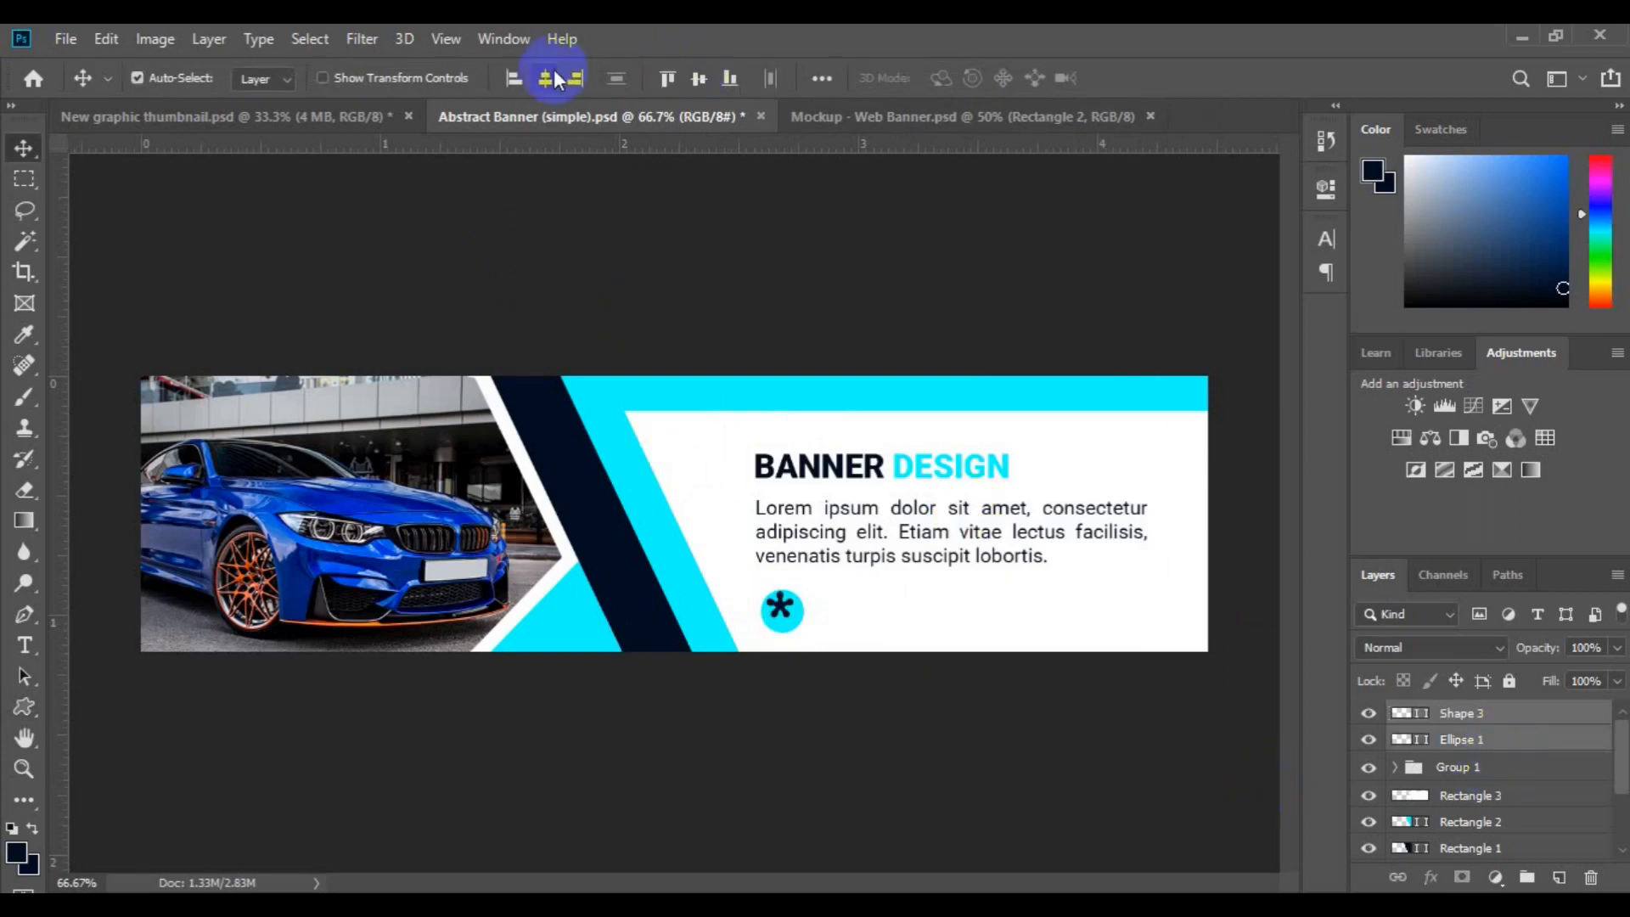
pyautogui.click(1527, 878)
# Duplicate the icon group and try to move the copy to the right of the original
pyautogui.hotkey('ctrl', 'j')
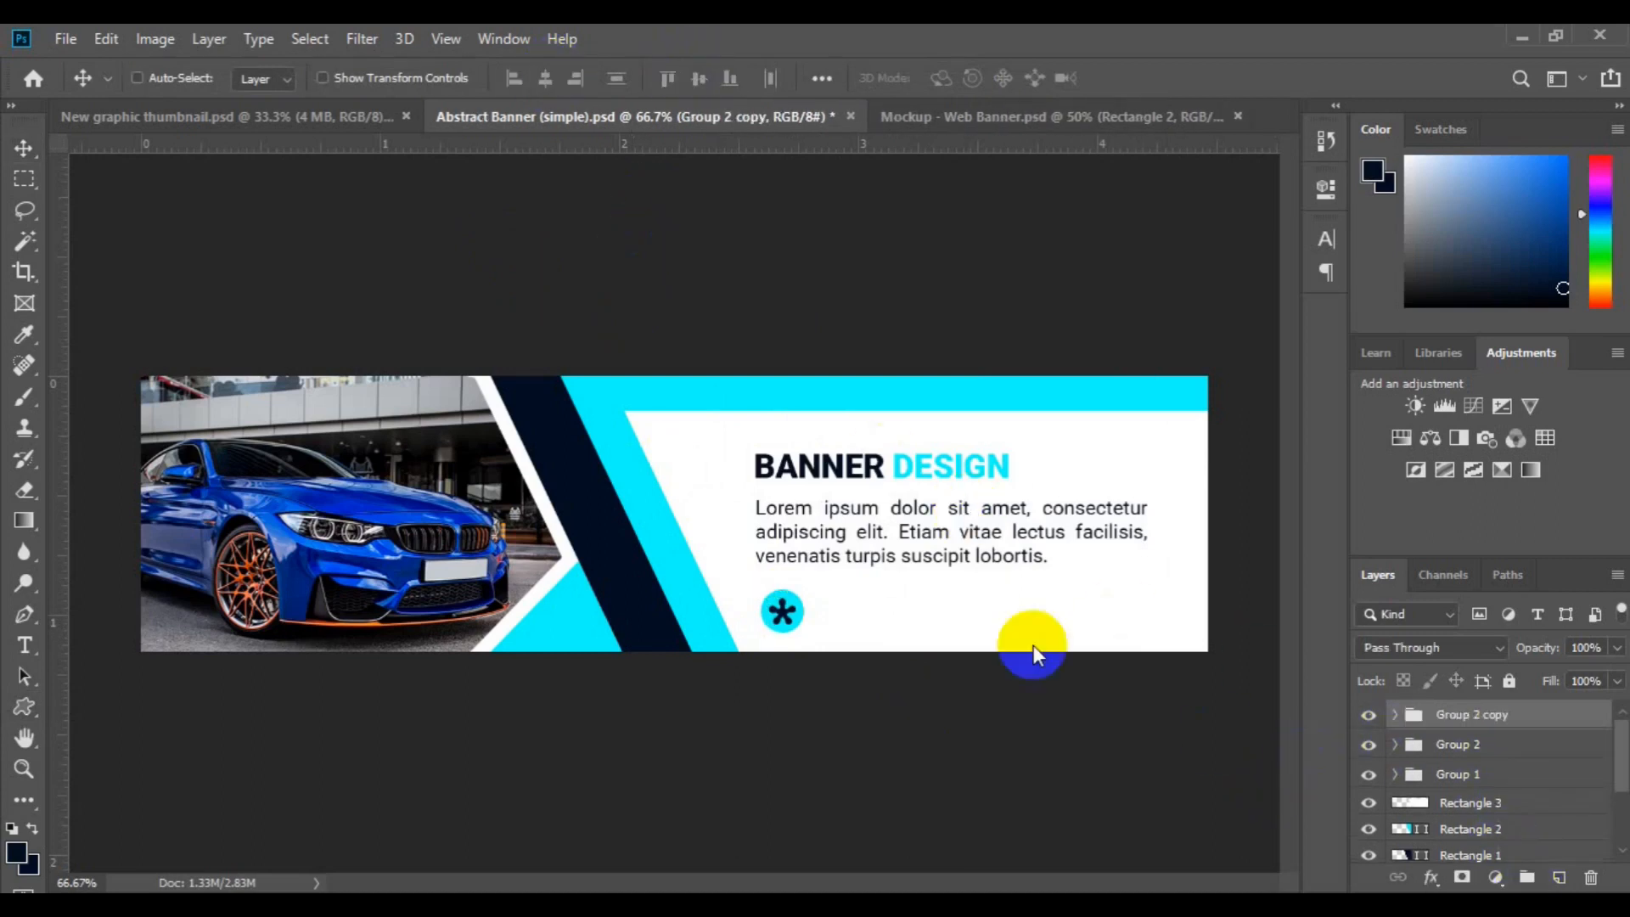
pyautogui.hotkey('ctrl', 't')
pyautogui.moveTo(768, 603); pyautogui.dragTo(841, 629)
pyautogui.press('Return')
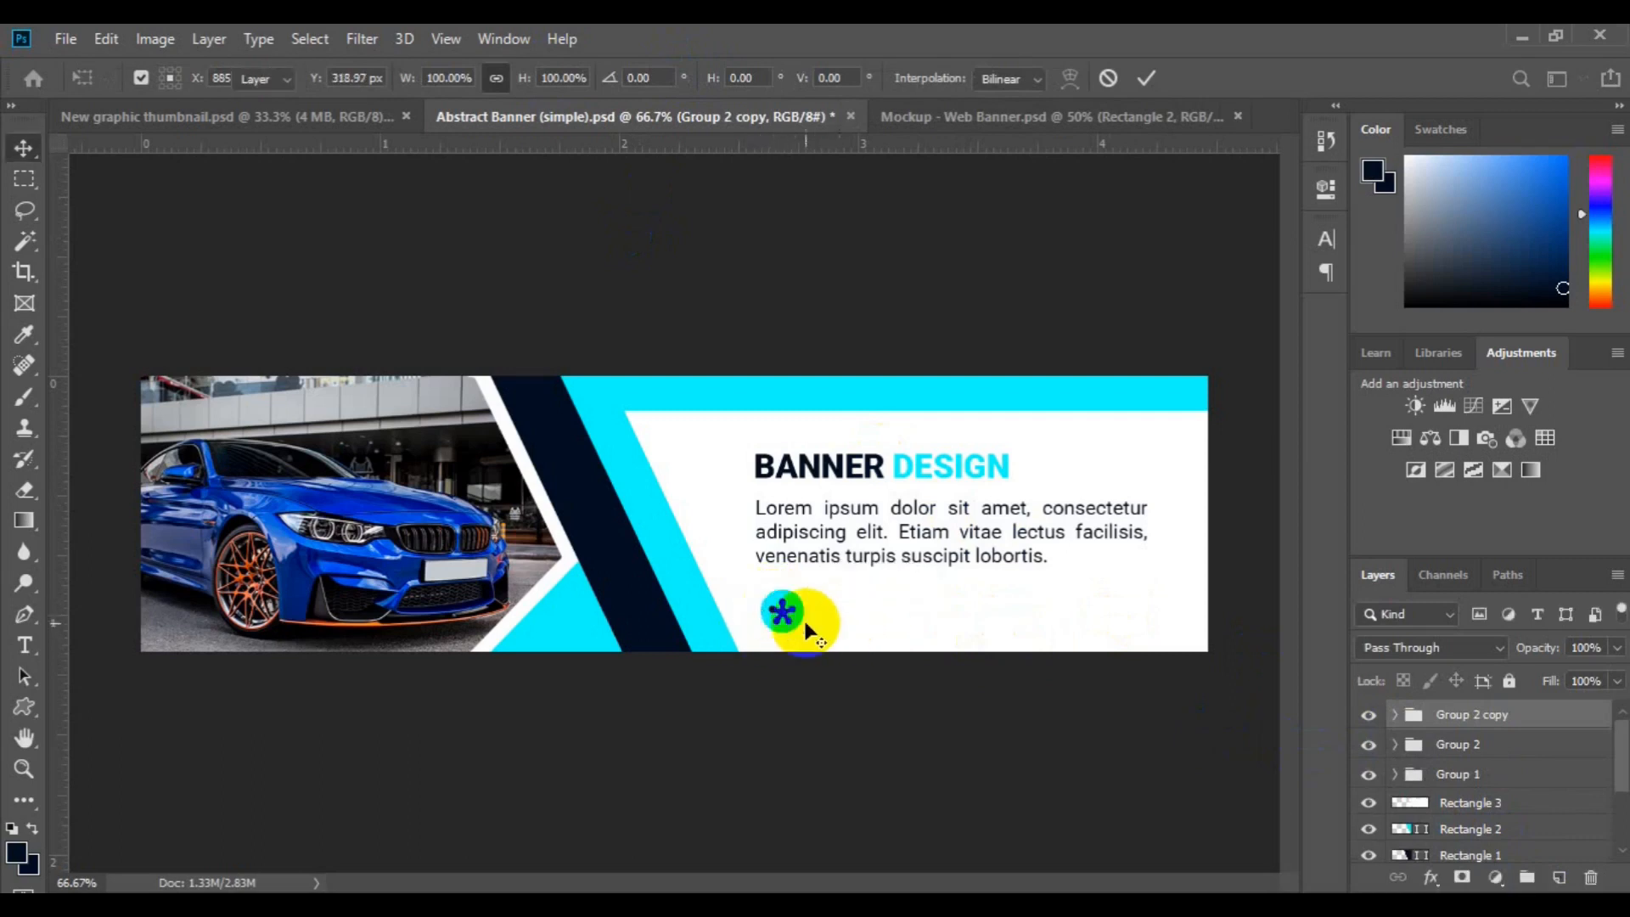
# Move the duplicated icon group about 0.29 in to the right of the original icon
pyautogui.click(803, 617)
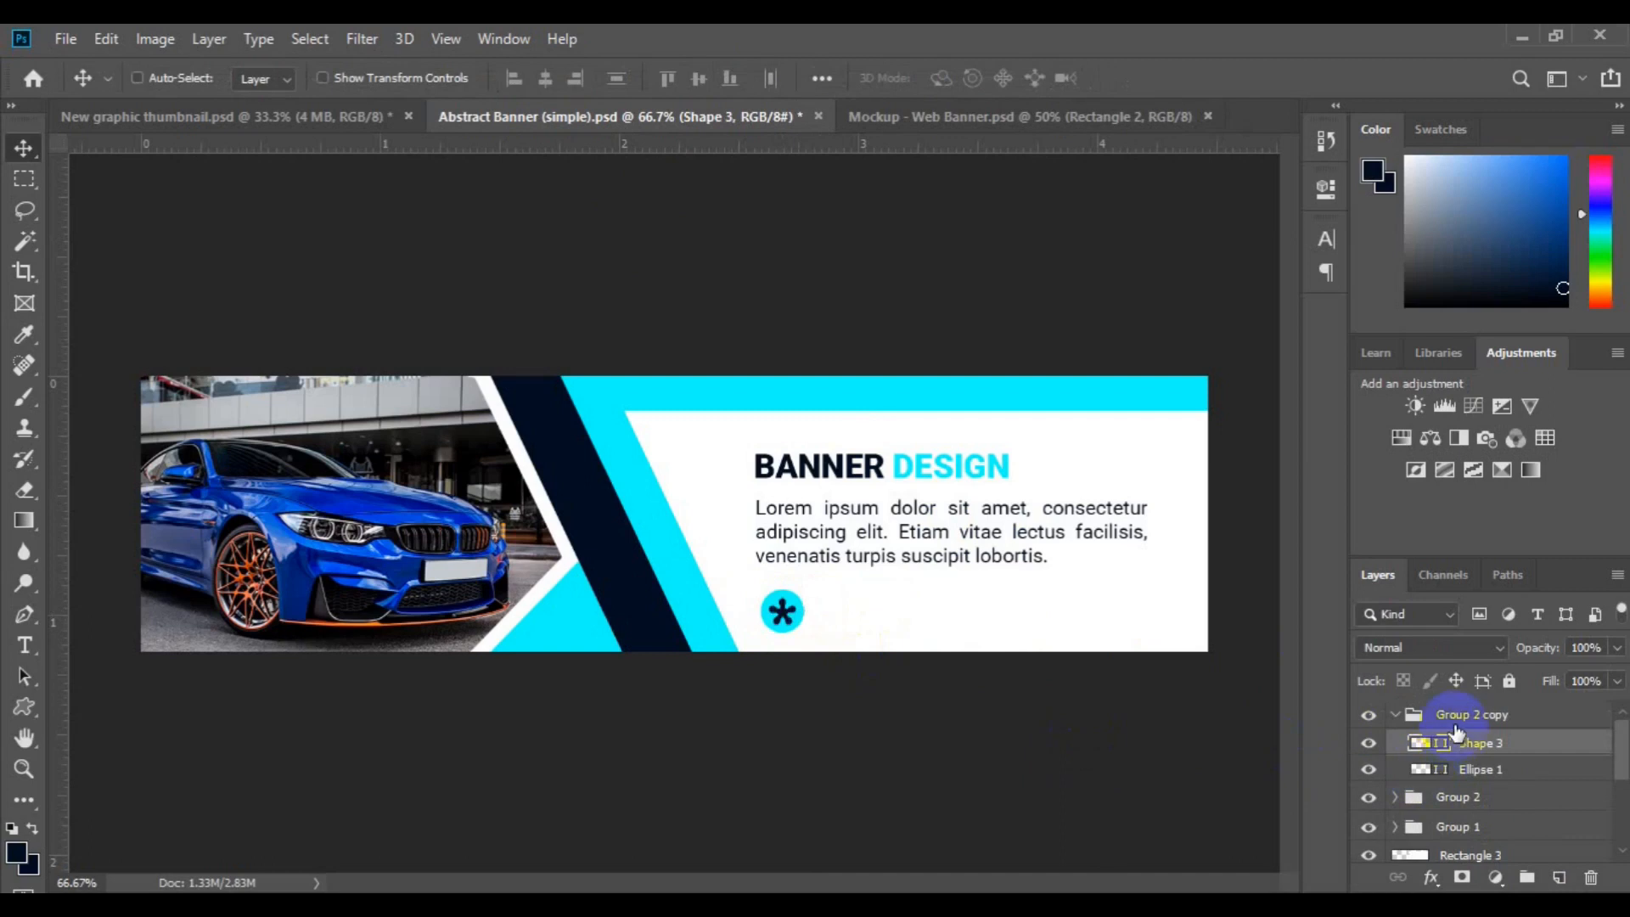
pyautogui.click(1457, 718)
pyautogui.hotkey('ctrl', '+')
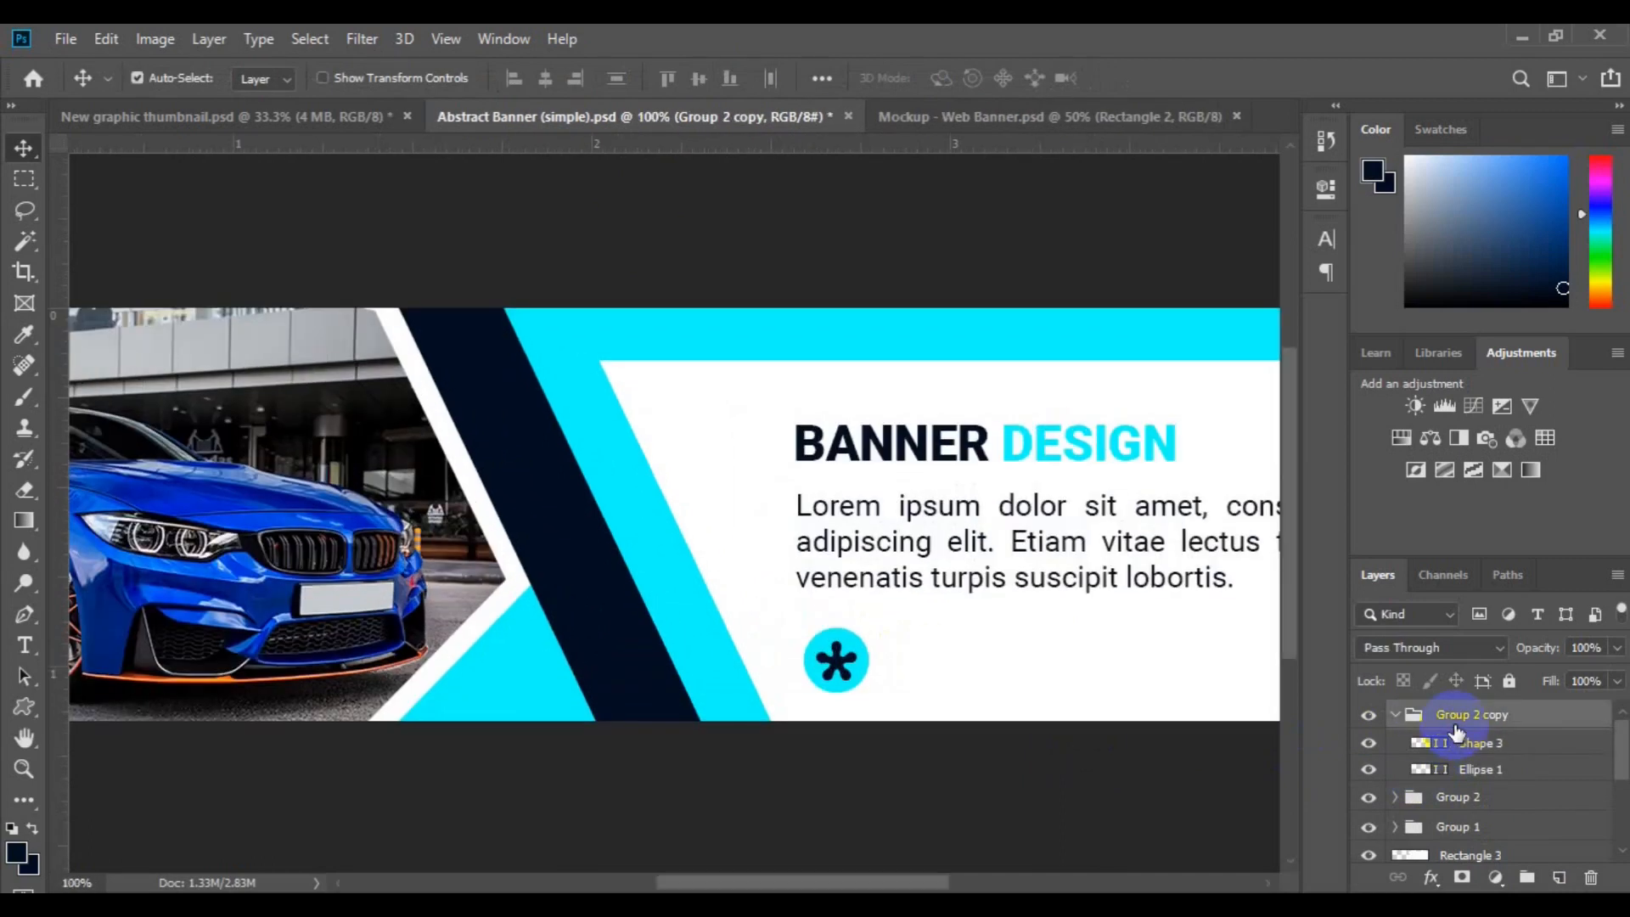
pyautogui.press('h')
pyautogui.moveTo(1091, 665); pyautogui.dragTo(883, 582)
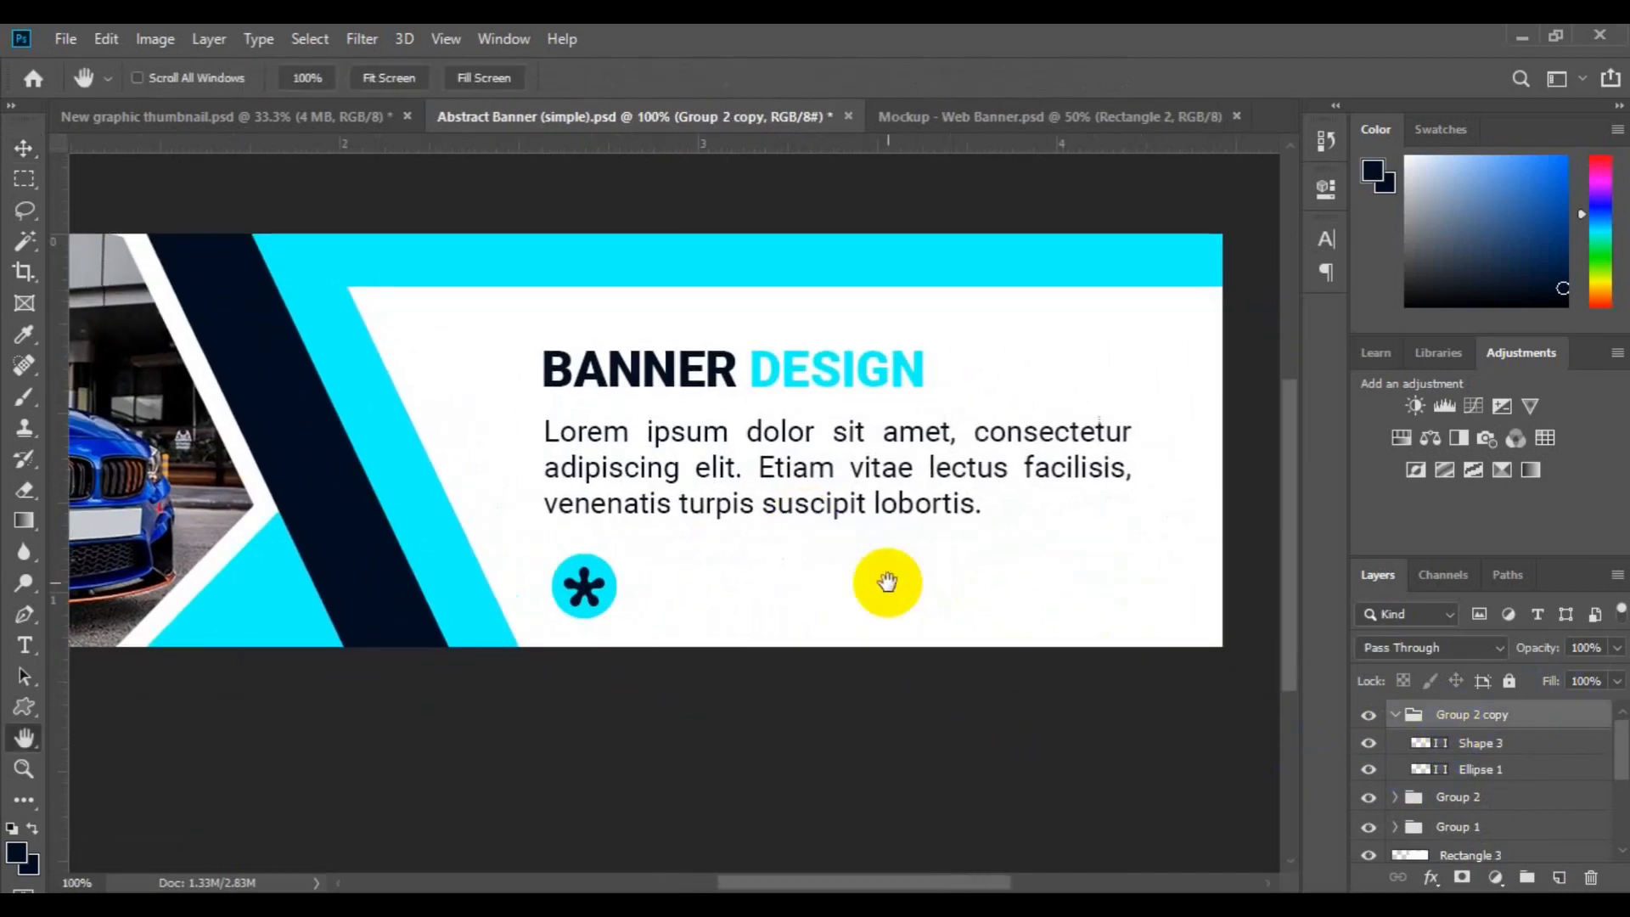
pyautogui.press('v')
pyautogui.hotkey('ctrl', 't')
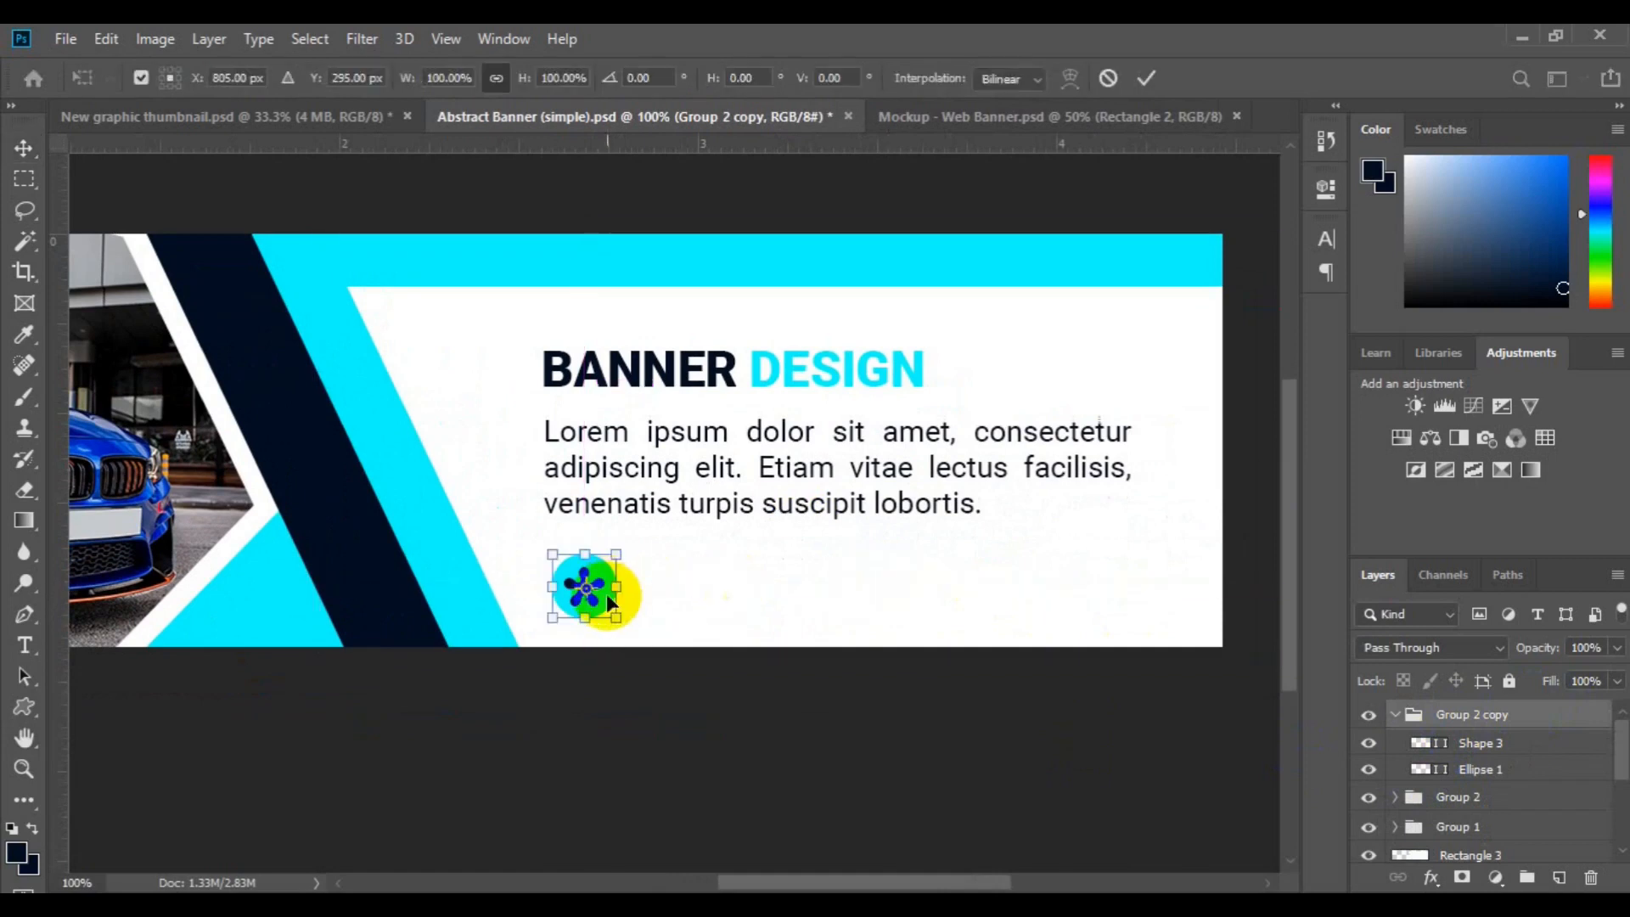
pyautogui.moveTo(636, 606); pyautogui.dragTo(710, 607)
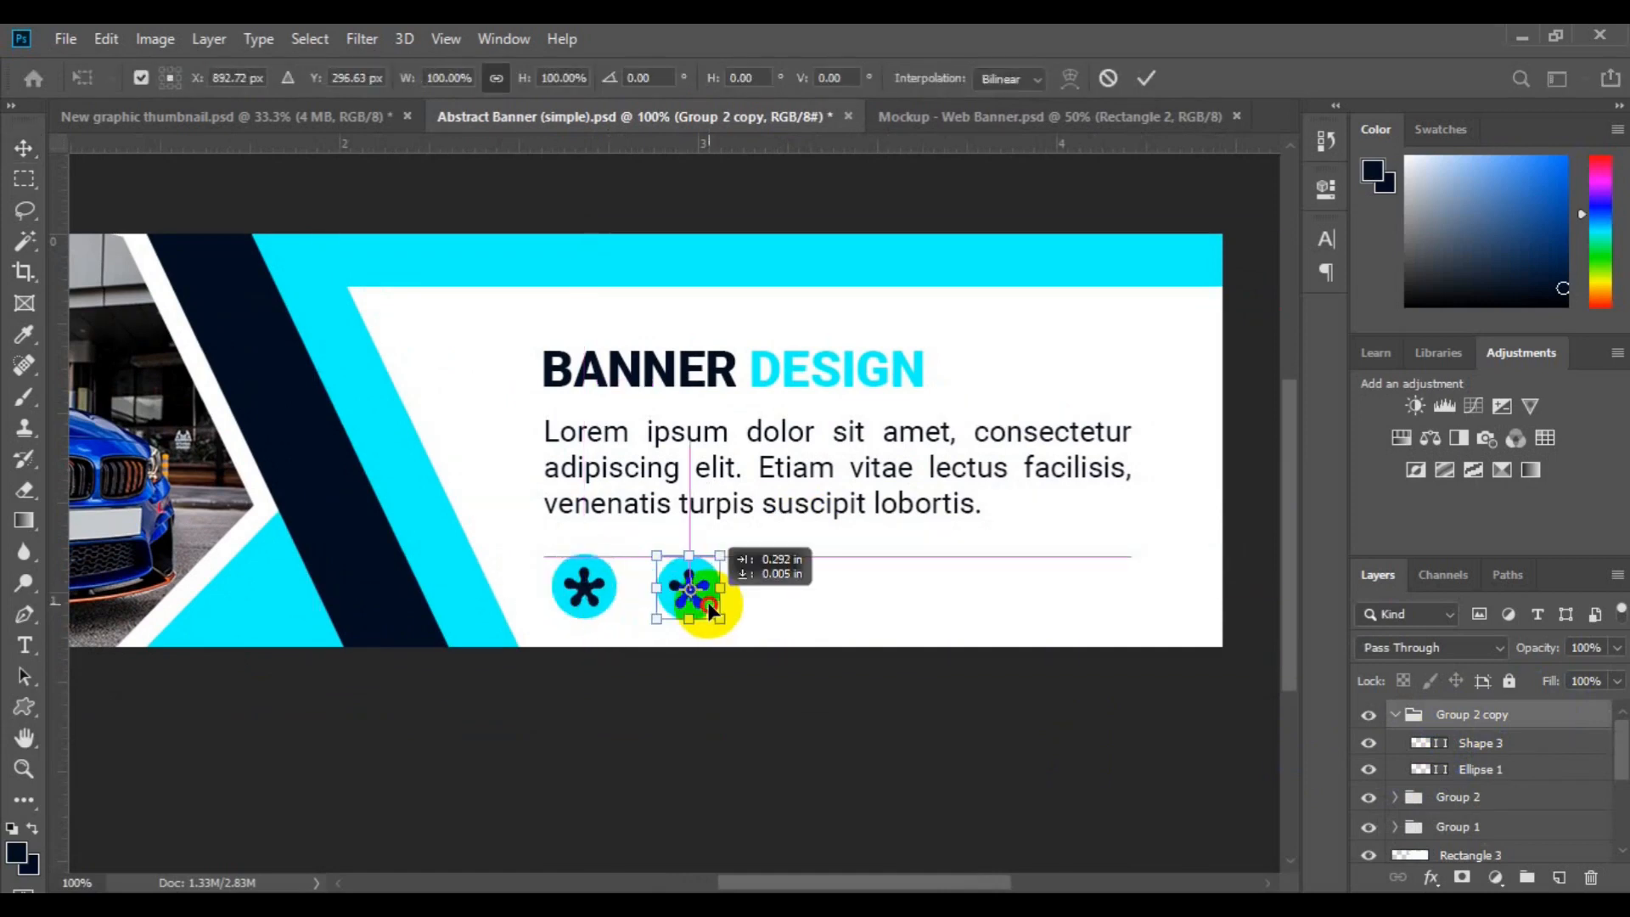
pyautogui.press('Return')
# Duplicate the second icon group and place the copy to its right as the third icon in the row
pyautogui.hotkey('ctrl', 'j')
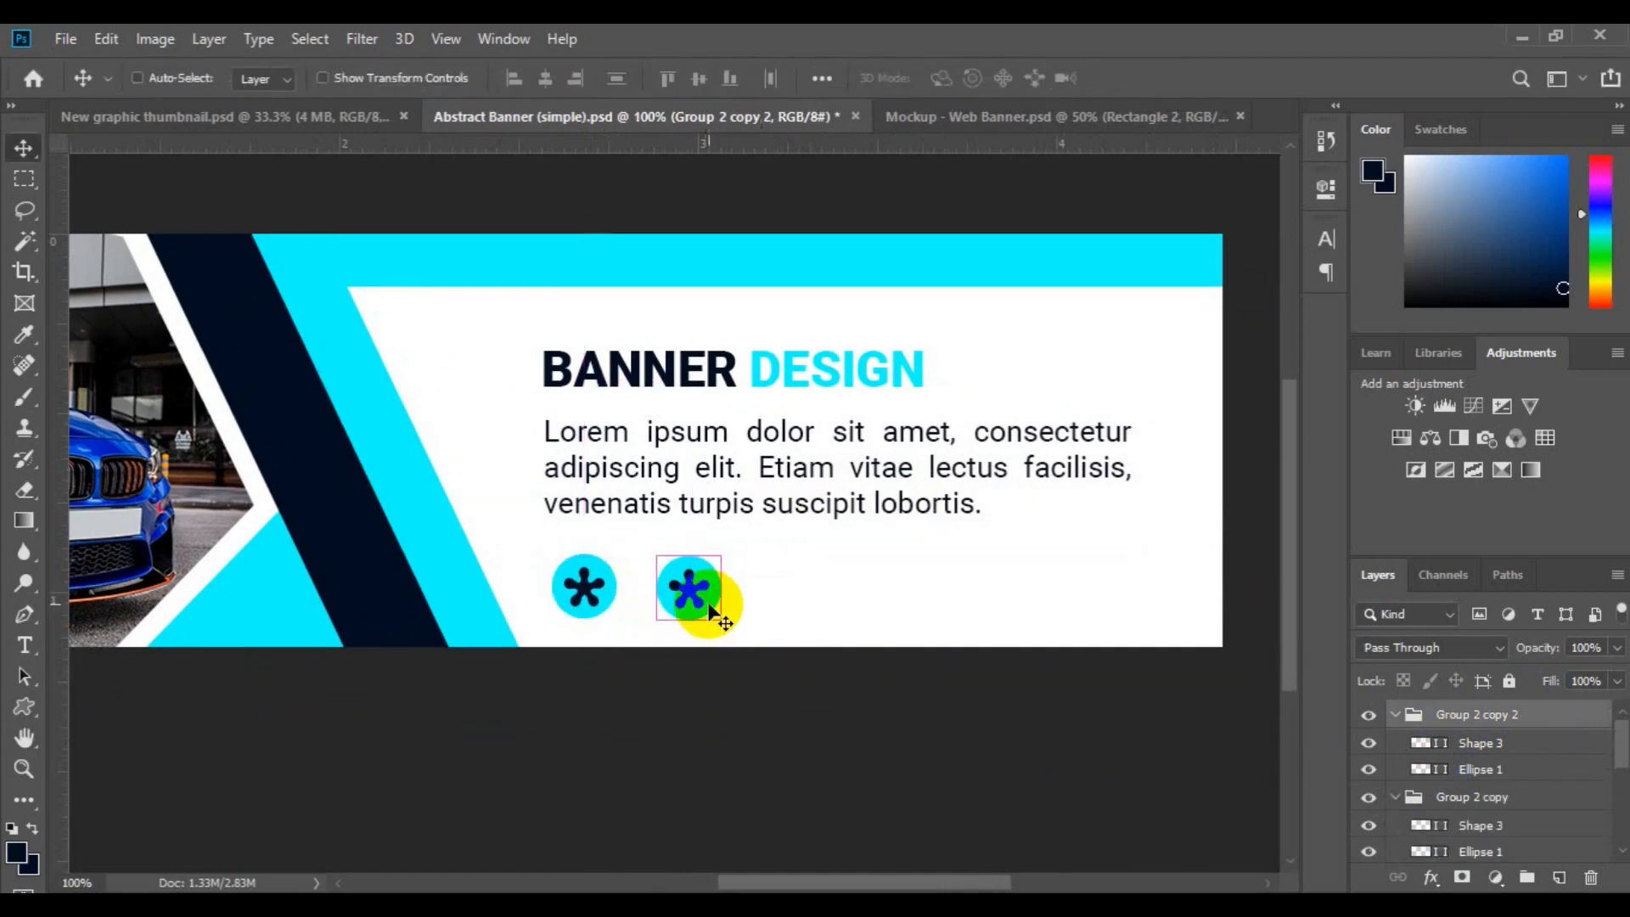
pyautogui.hotkey('ctrl', 't')
pyautogui.moveTo(707, 602); pyautogui.dragTo(822, 604)
pyautogui.press('Return')
# Collapse the two copied icon groups and distribute the three icons evenly in a horizontal row
pyautogui.click(1394, 713)
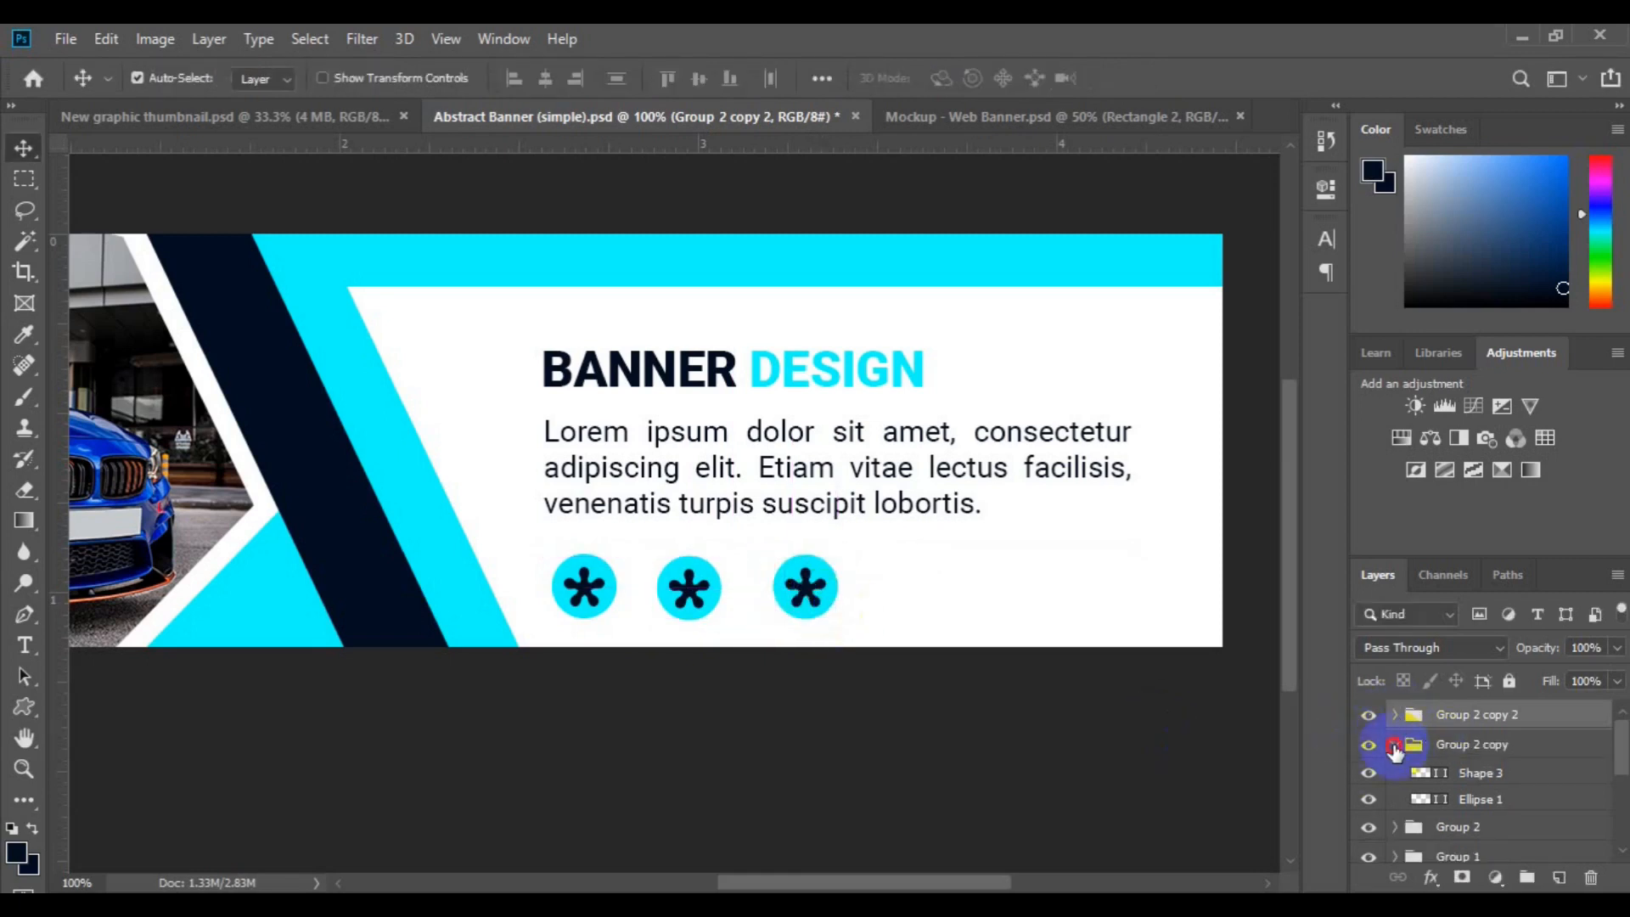
pyautogui.click(1394, 745)
pyautogui.click(563, 254)
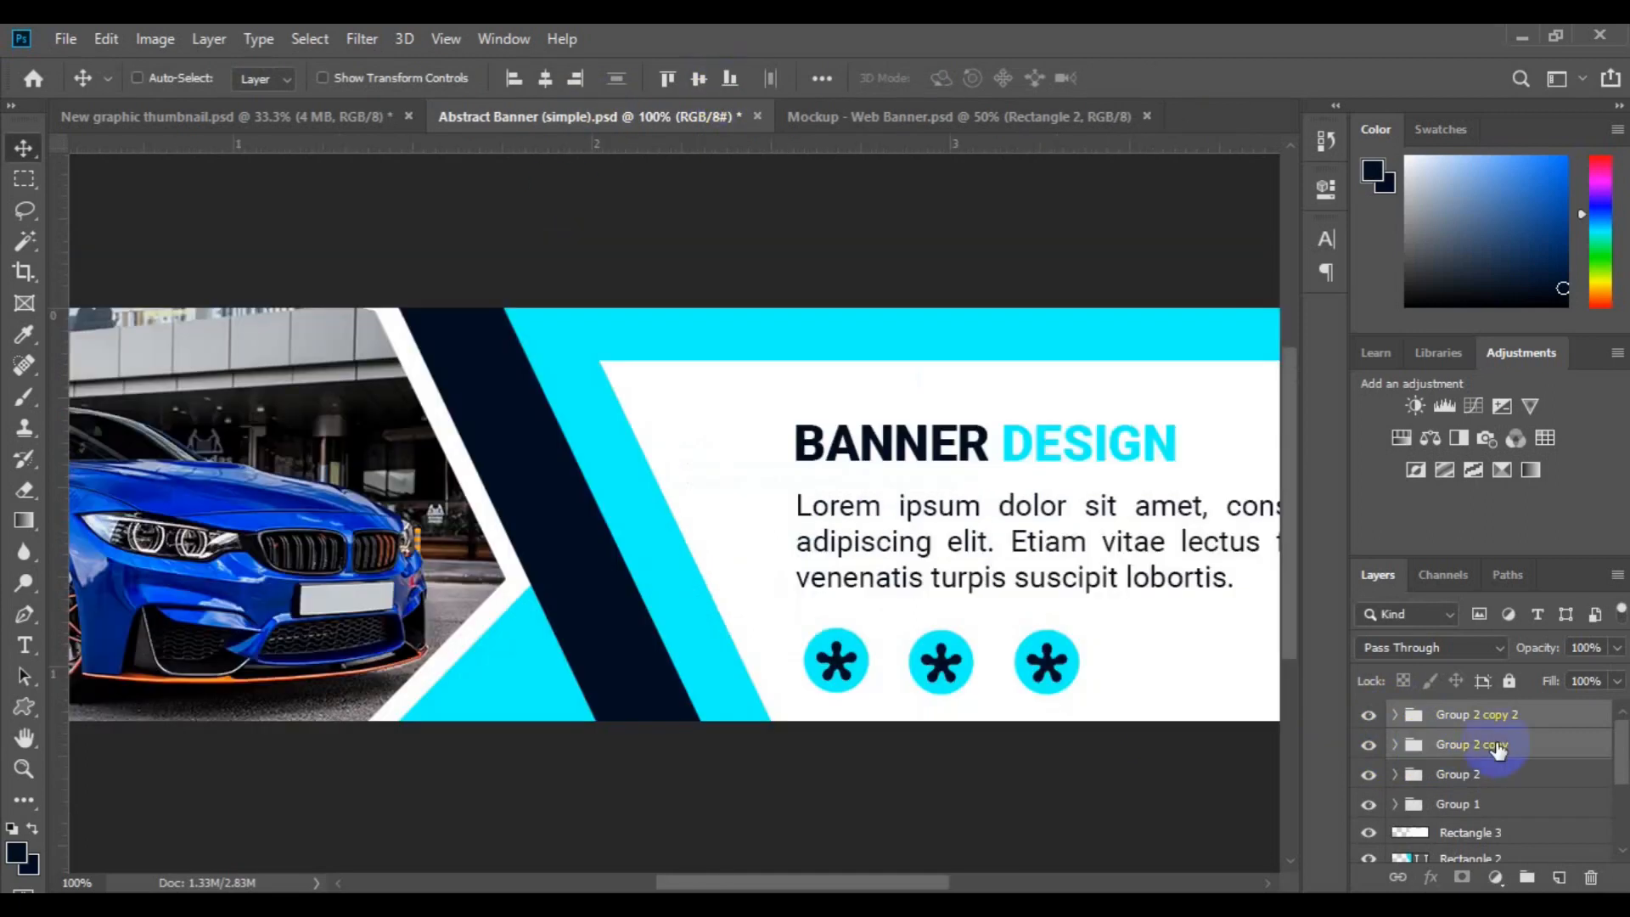
# Combine the original icon group and its two copies into one group
pyautogui.hotkey('ctrl', '-')
pyautogui.hotkey('ctrl', '-')
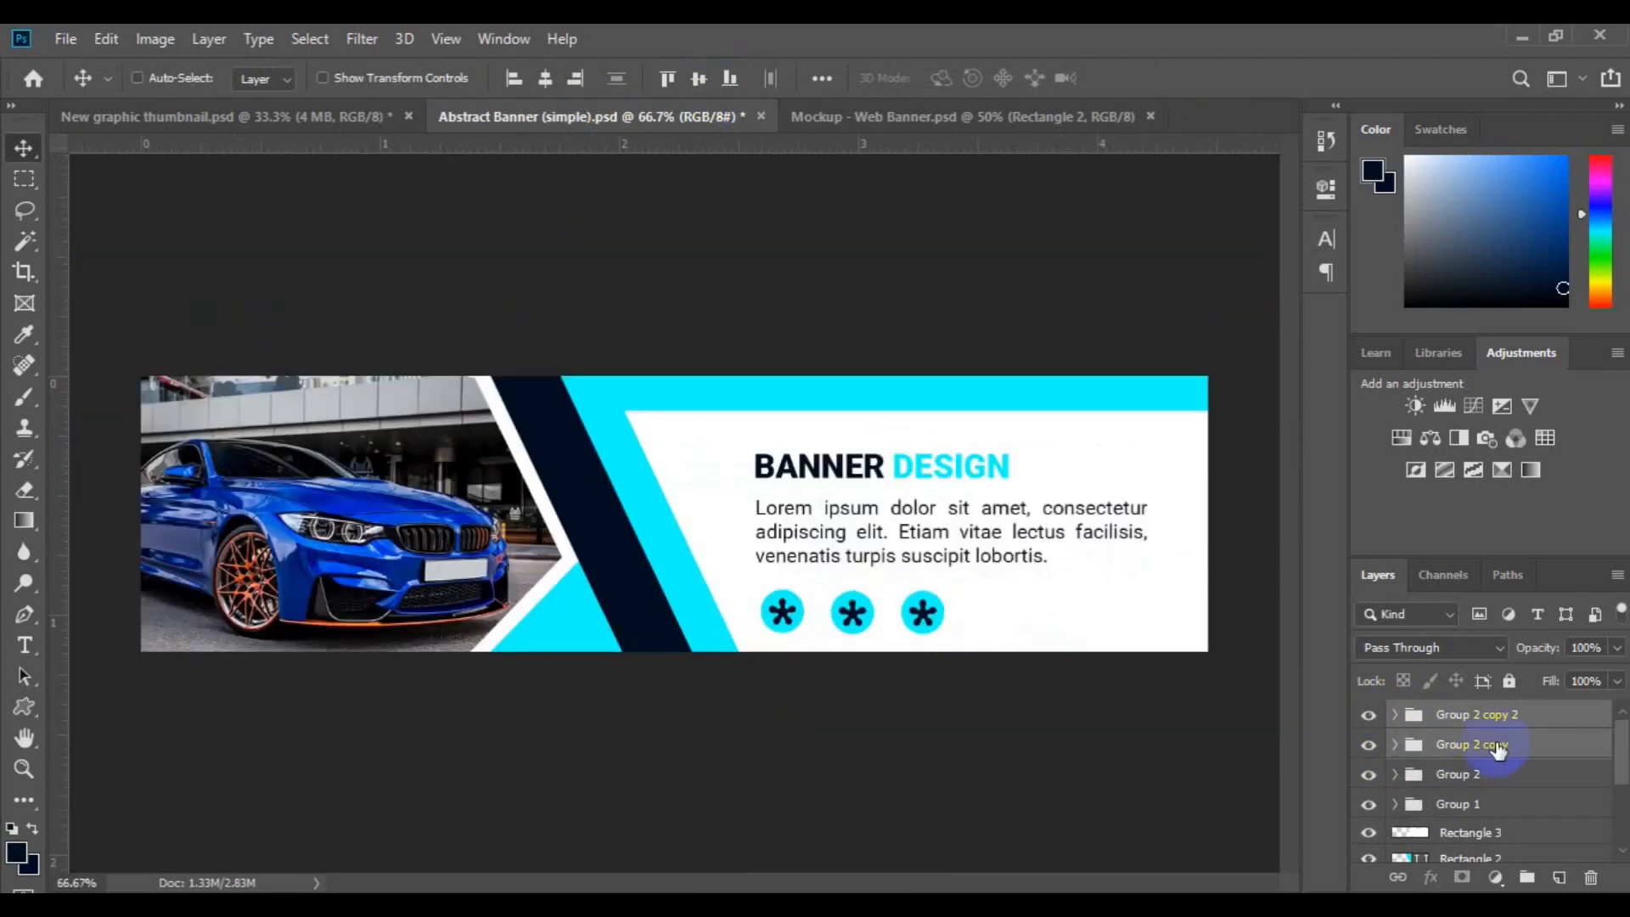
pyautogui.keyDown('shift'); pyautogui.click(1497, 774); pyautogui.keyUp('shift')
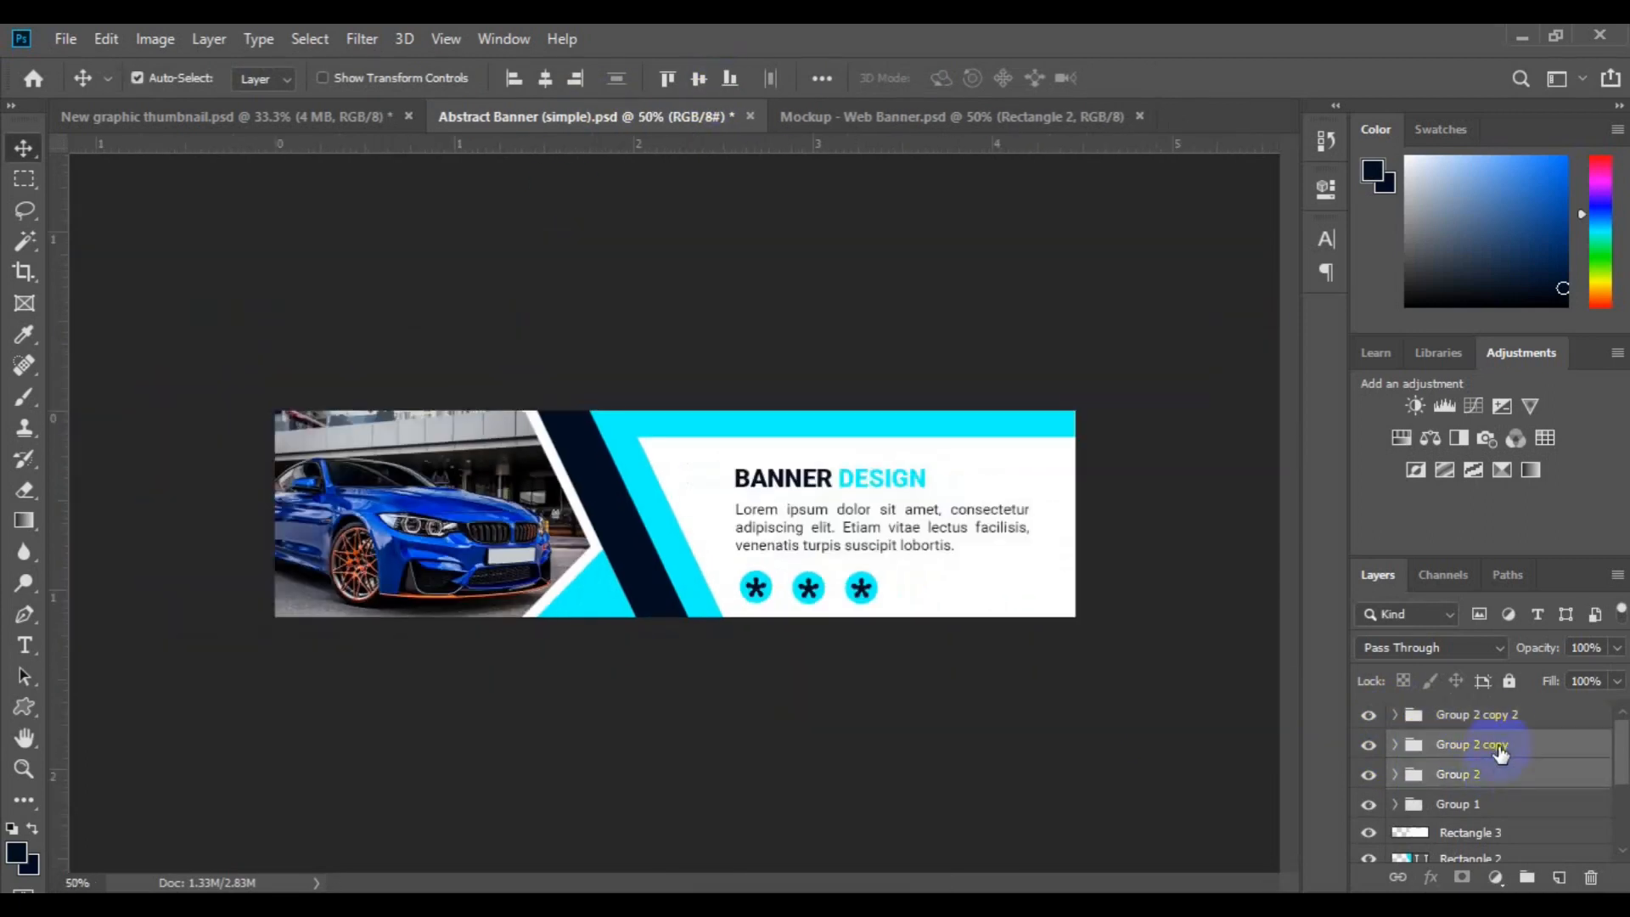
pyautogui.click(1505, 775)
pyautogui.click(1368, 776)
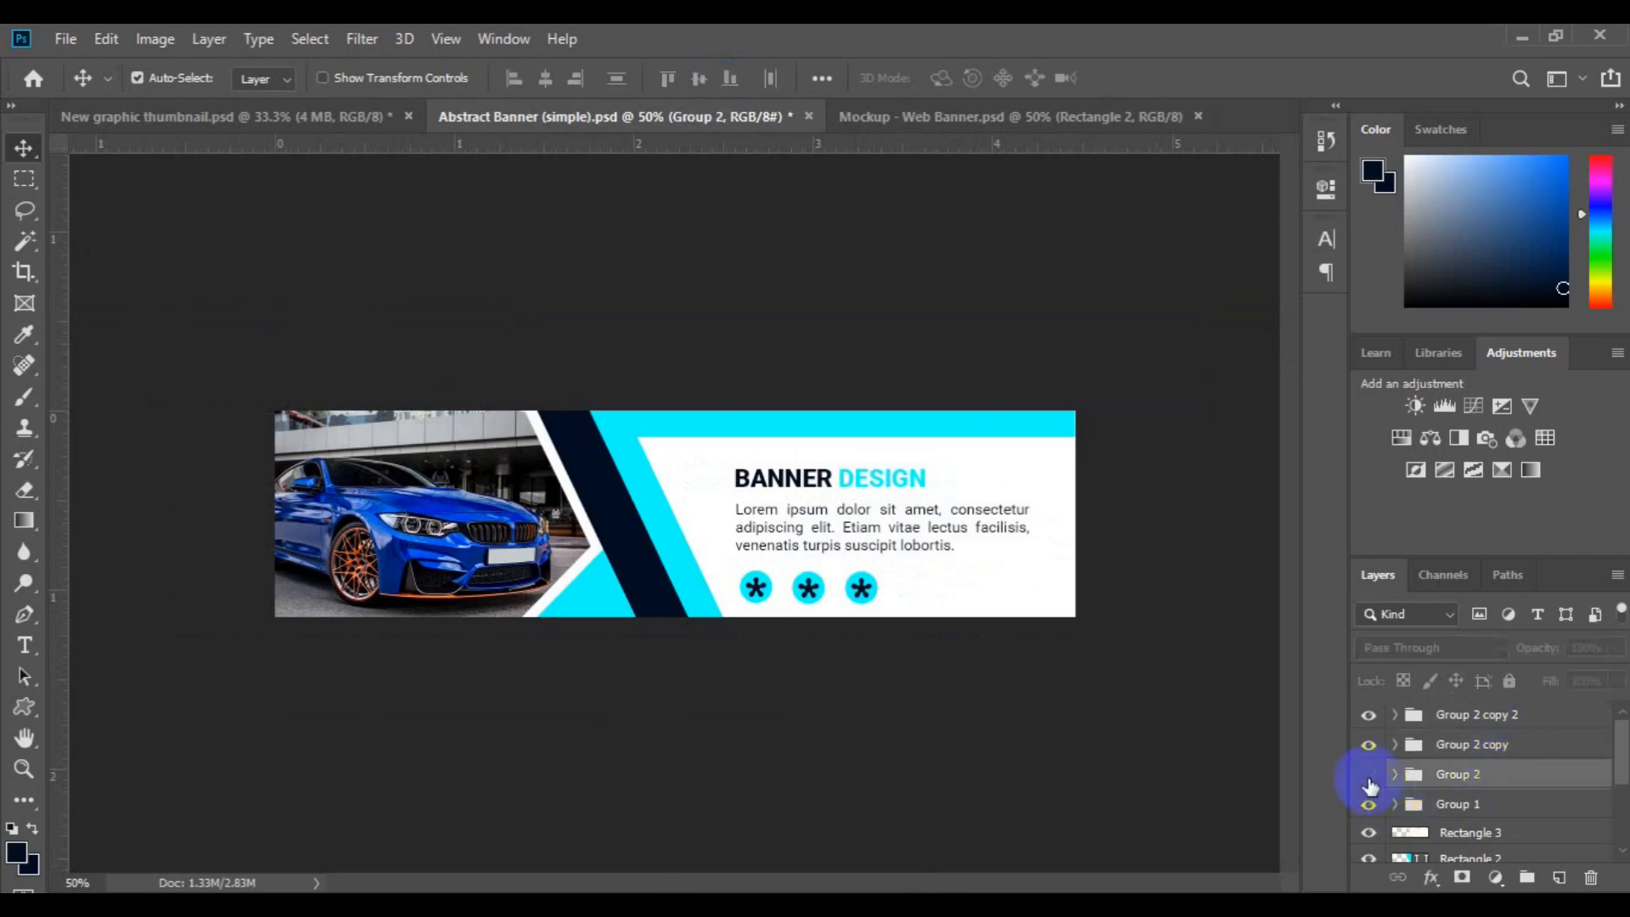
pyautogui.click(1369, 774)
pyautogui.keyDown('shift'); pyautogui.click(1455, 715); pyautogui.keyUp('shift')
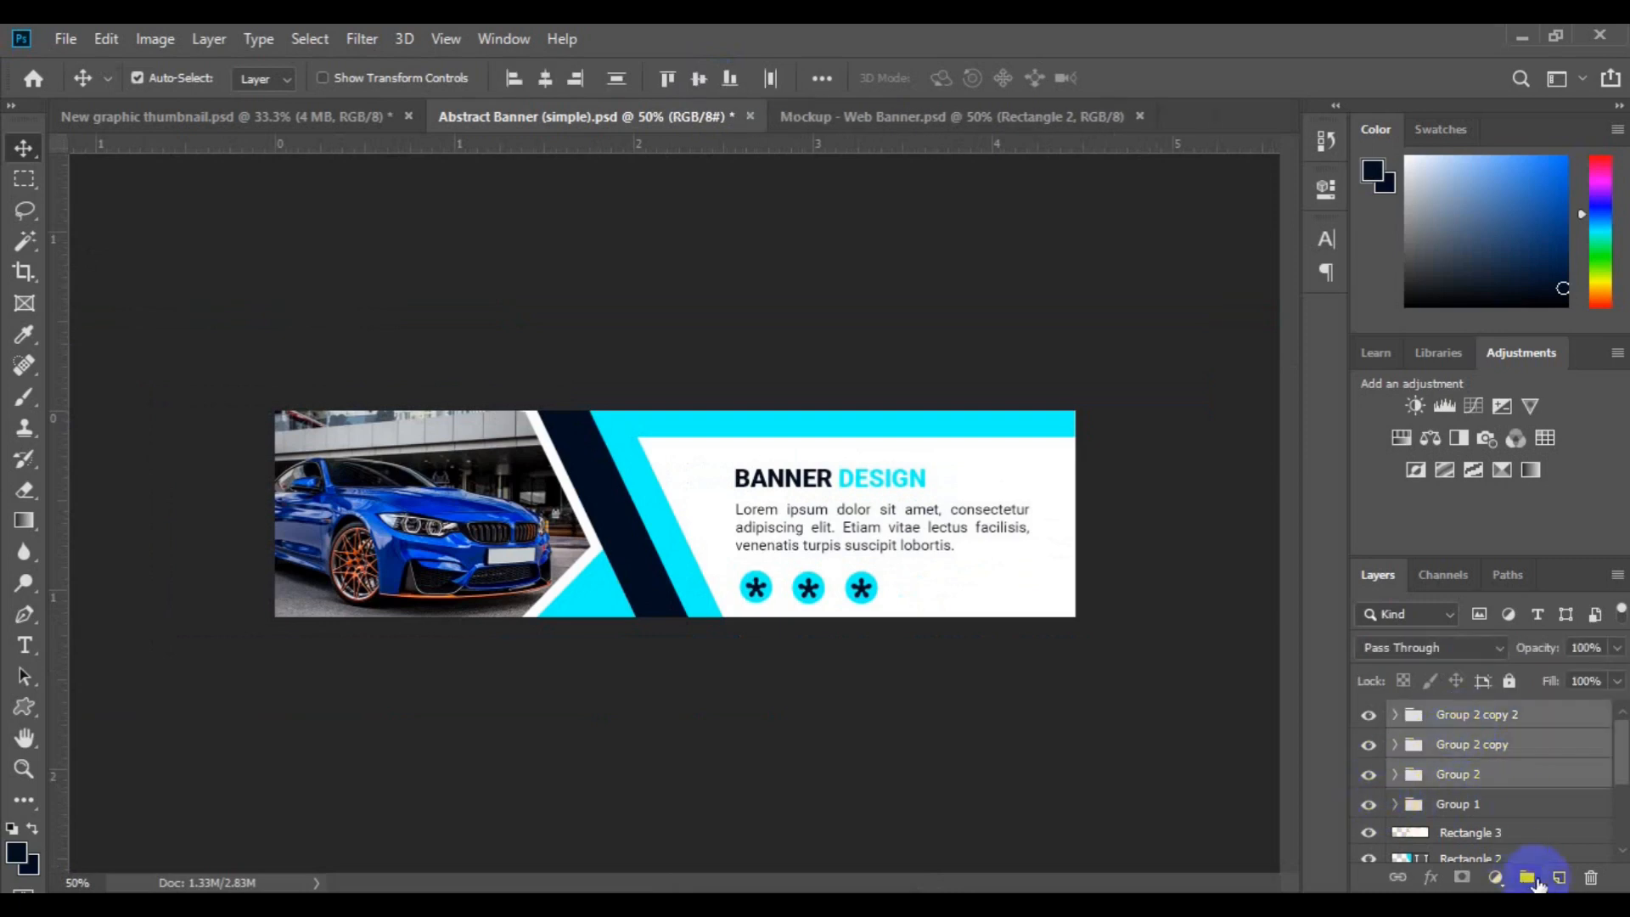
pyautogui.click(1526, 877)
# Align the icon row with the left edge of the text group, and group the two together
pyautogui.keyDown('shift'); pyautogui.click(1461, 745); pyautogui.keyUp('shift')
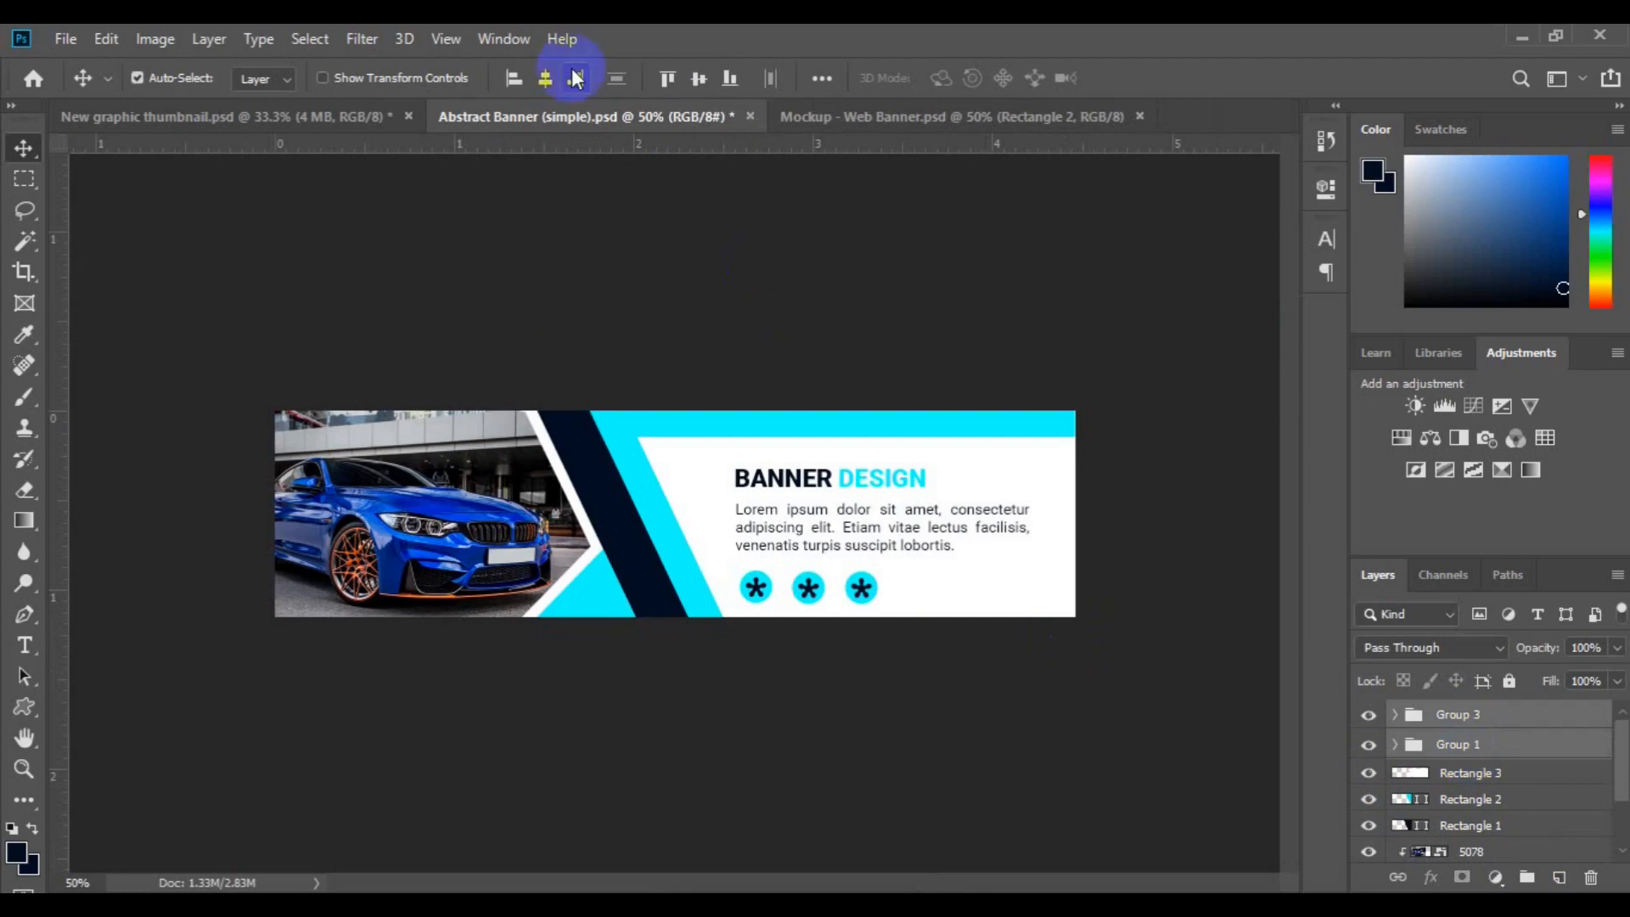
pyautogui.click(522, 78)
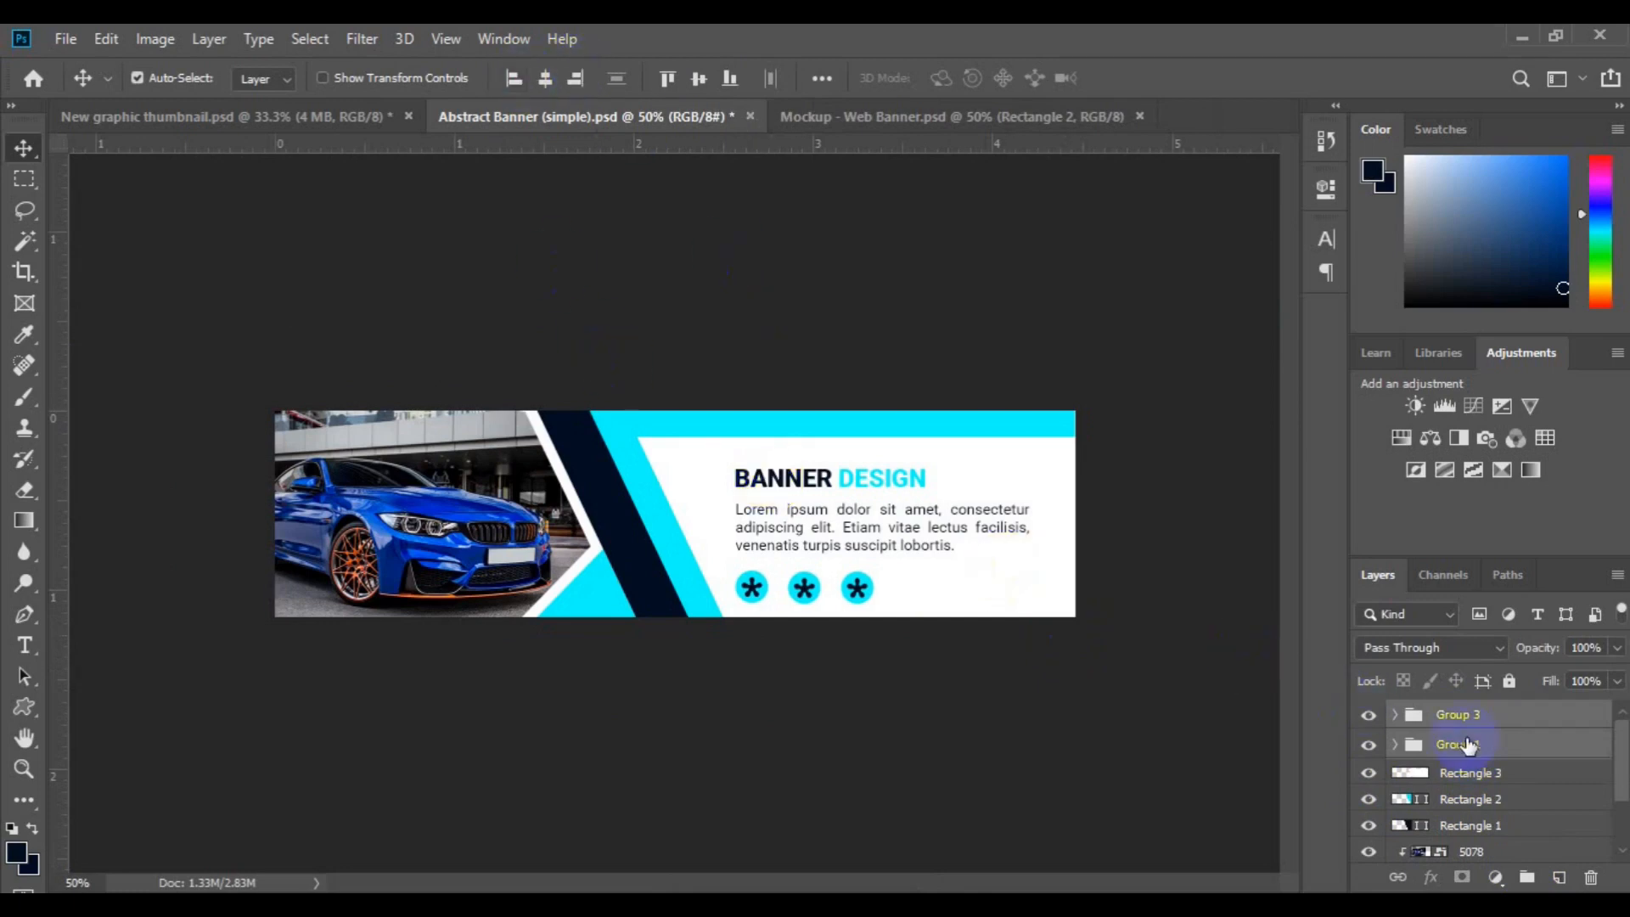
pyautogui.click(1526, 877)
# Try to center the combined text and icon group vertically on the whole canvas
pyautogui.hotkey('ctrl', 'a')
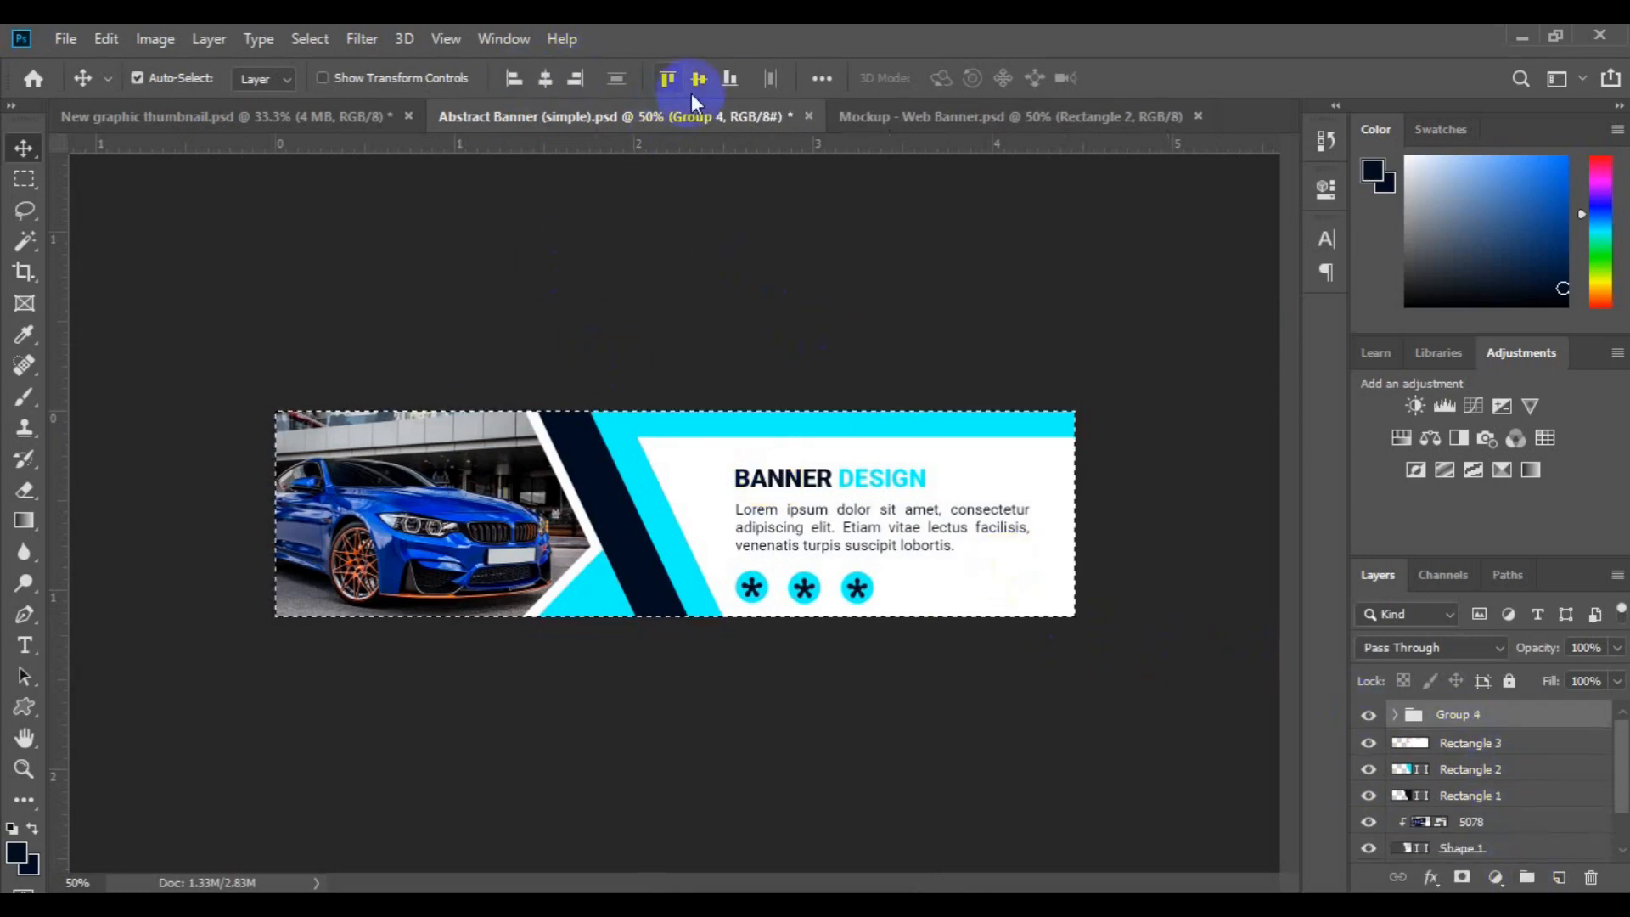
pyautogui.click(694, 89)
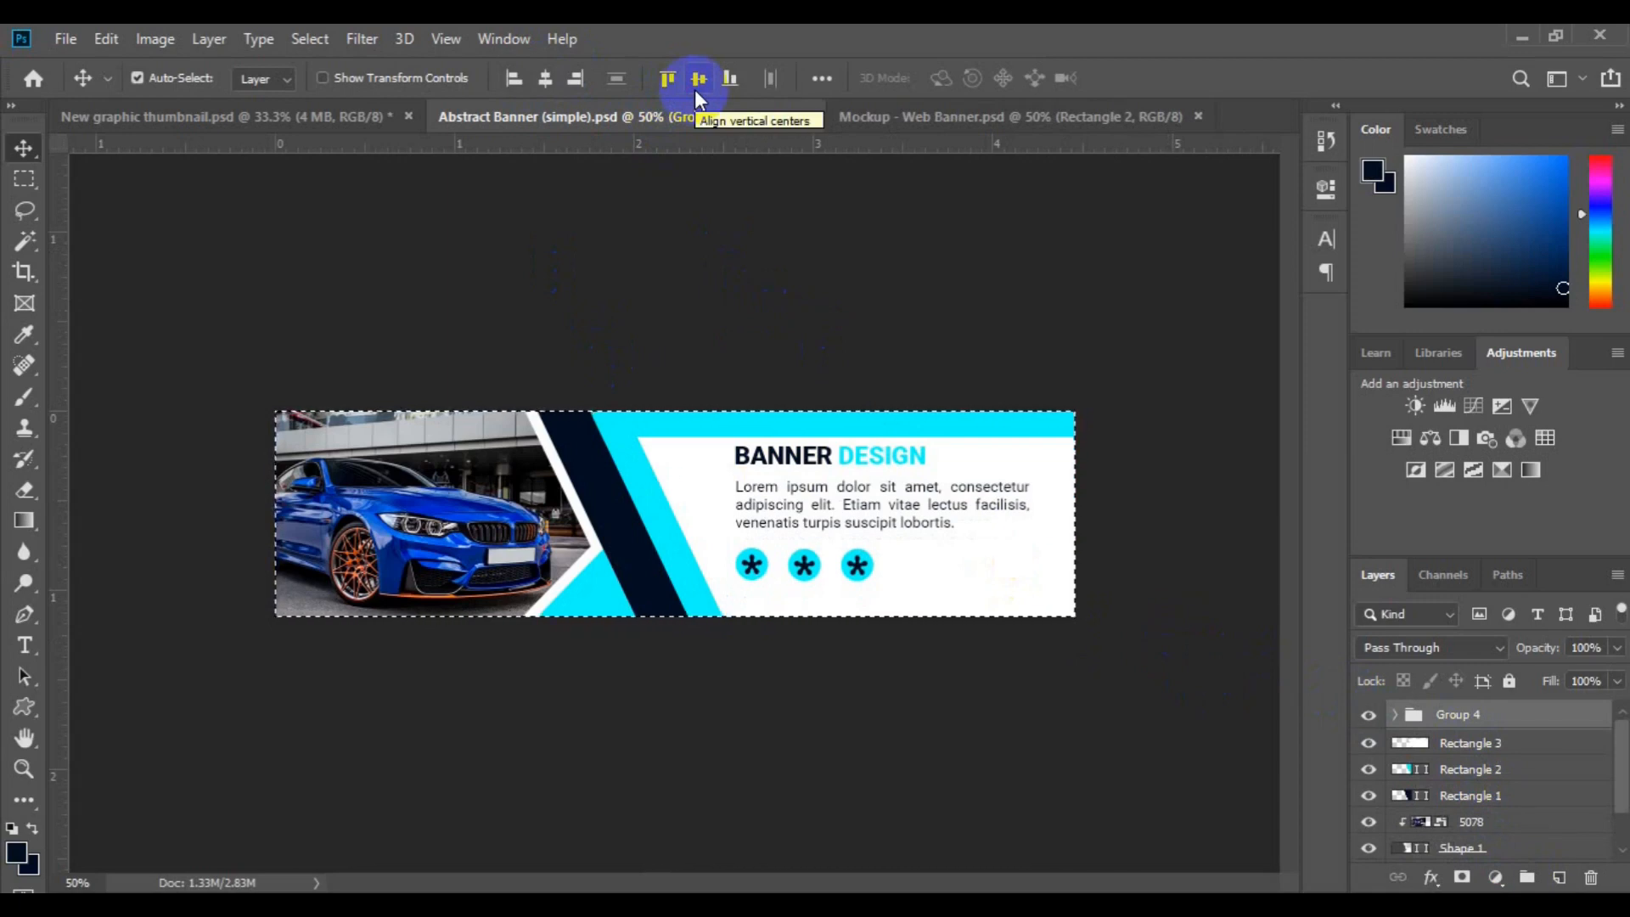
pyautogui.hotkey('ctrl', 'z')
pyautogui.hotkey('ctrl', 'd')
# Nudge the combined heading, paragraph and icon group slightly to the right within the white area
pyautogui.press('Right')
pyautogui.press('Right')
pyautogui.press('Right')
pyautogui.press('Right')
pyautogui.press('Right')
pyautogui.press('Right')
pyautogui.press('Right')
pyautogui.press('Right')
pyautogui.press('Right')
pyautogui.press('Right')
pyautogui.press('Right')
pyautogui.press('Right')
pyautogui.press('Right')
pyautogui.press('Right')
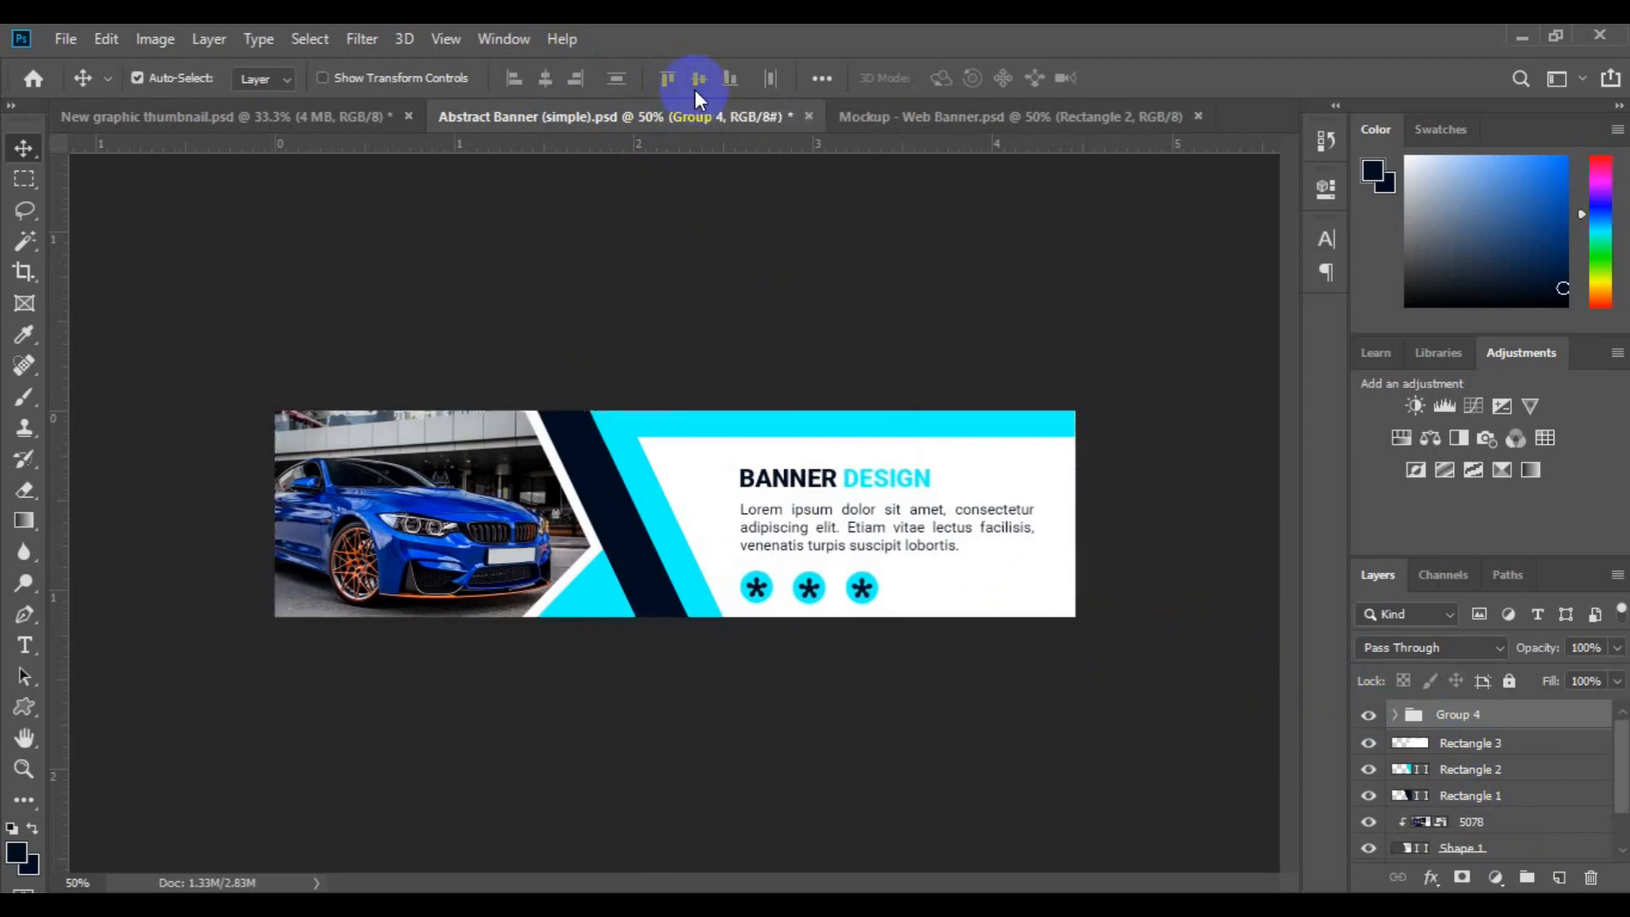
pyautogui.hotkey('ctrl', '-')
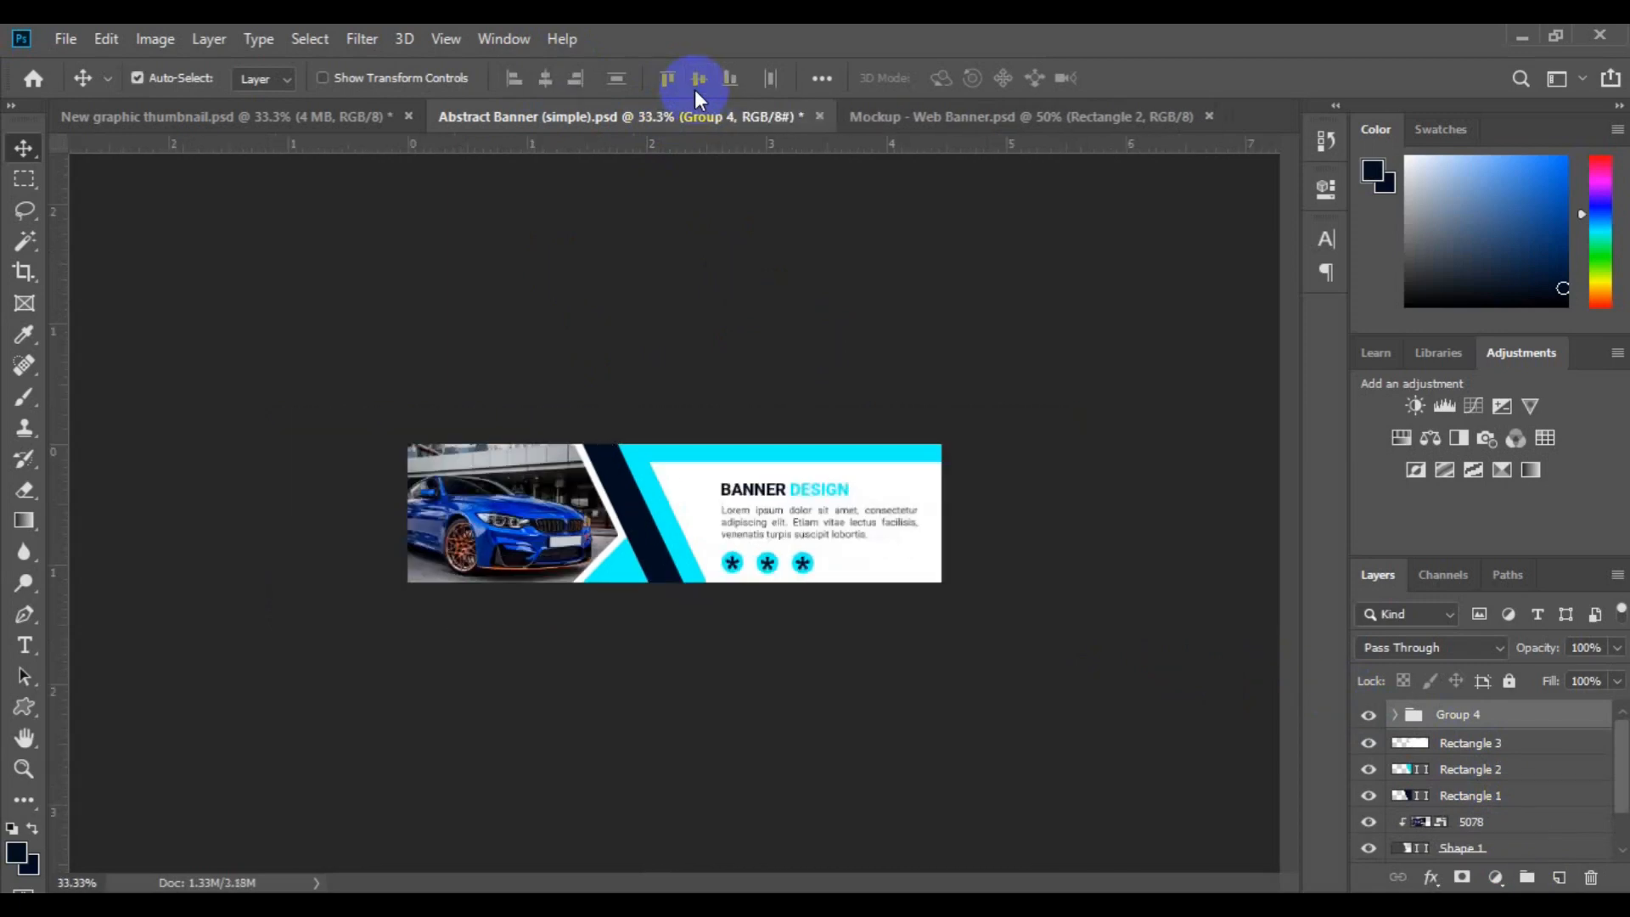
pyautogui.hotkey('ctrl', '+')
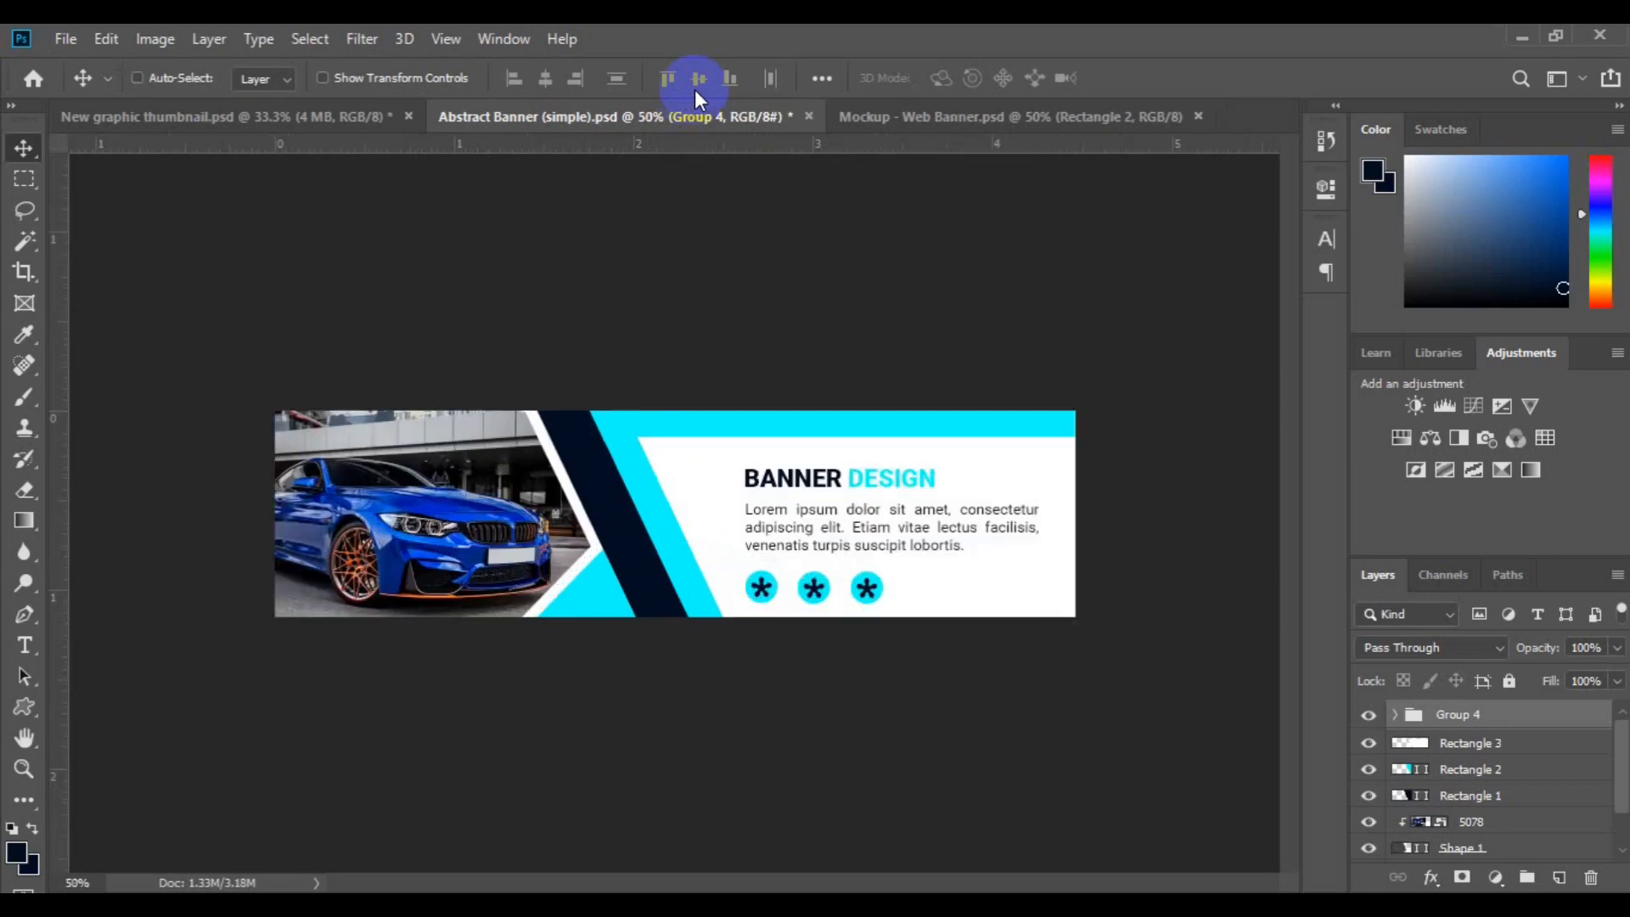
pyautogui.hotkey('ctrl', '0')
pyautogui.hotkey('ctrl', '-')
pyautogui.hotkey('ctrl', '-')
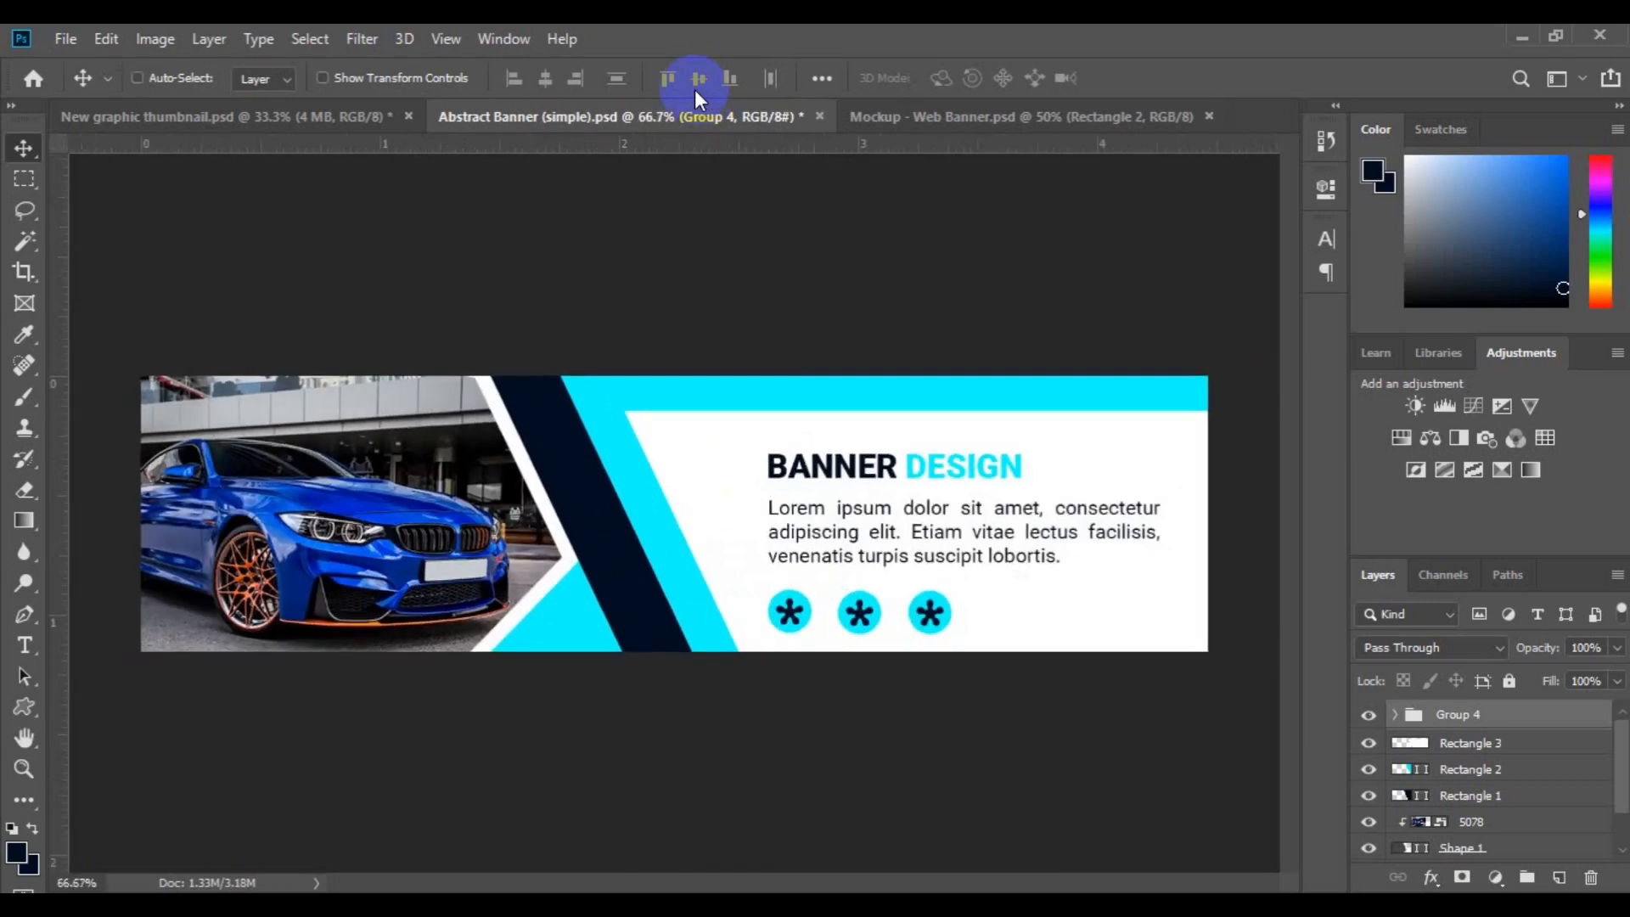